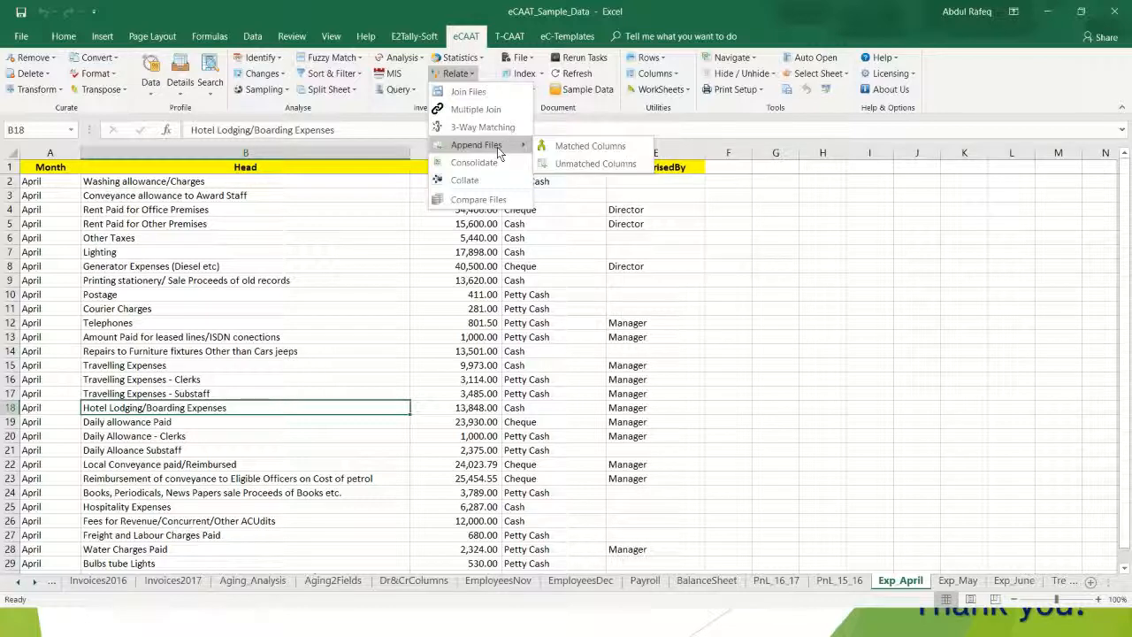
Append the Exp_May and Exp_June sheets to the primary file Exp_April using the Matched Columns append
{"action": "left_click", "coordinate": [592, 150]}
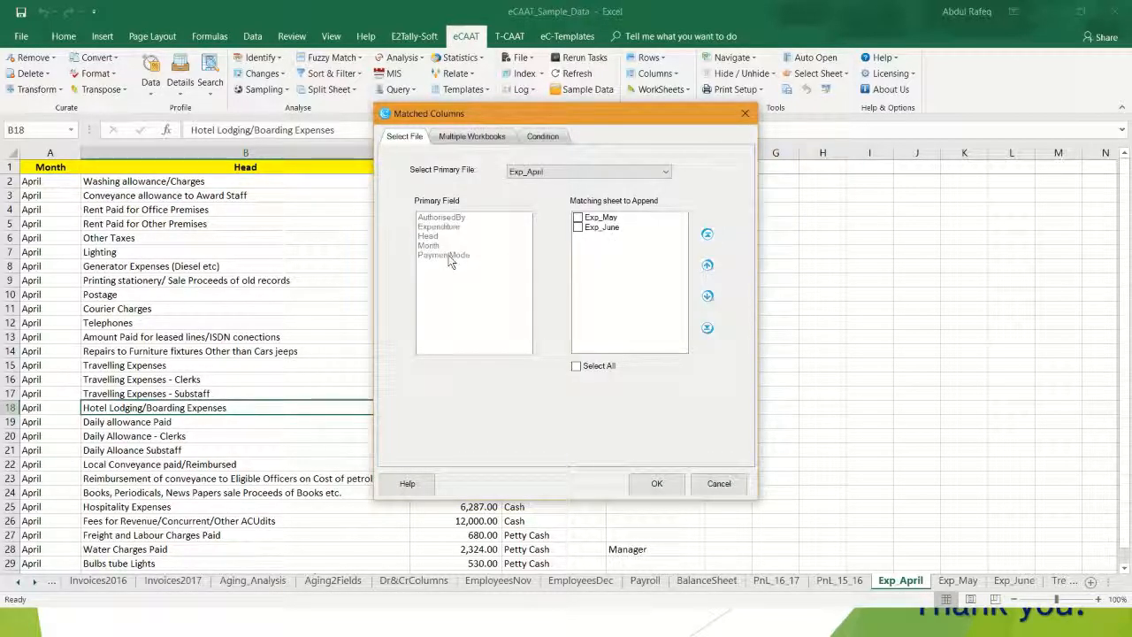
{"action": "left_click", "coordinate": [578, 218]}
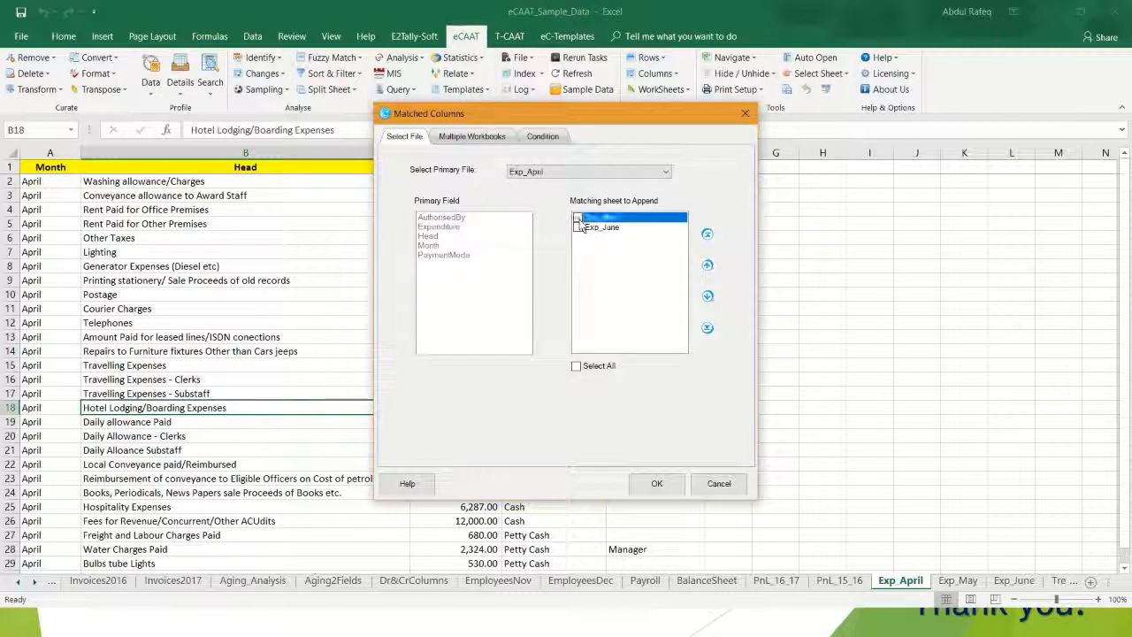
{"action": "left_click", "coordinate": [578, 218]}
{"action": "left_click", "coordinate": [581, 228]}
{"action": "left_click", "coordinate": [579, 229]}
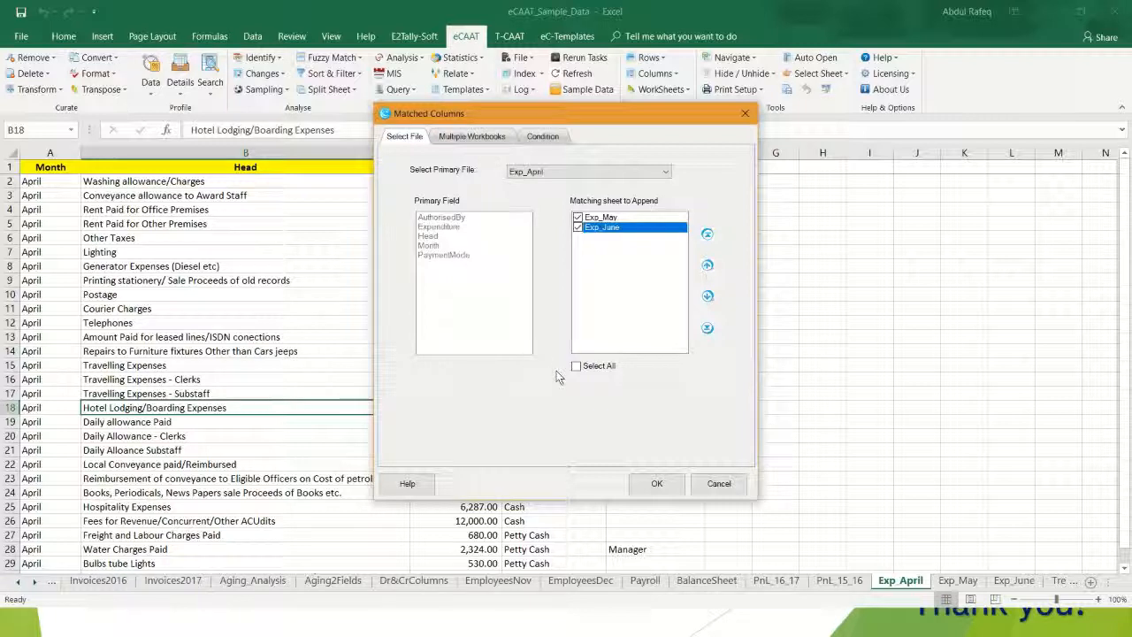
{"action": "left_click", "coordinate": [657, 486]}
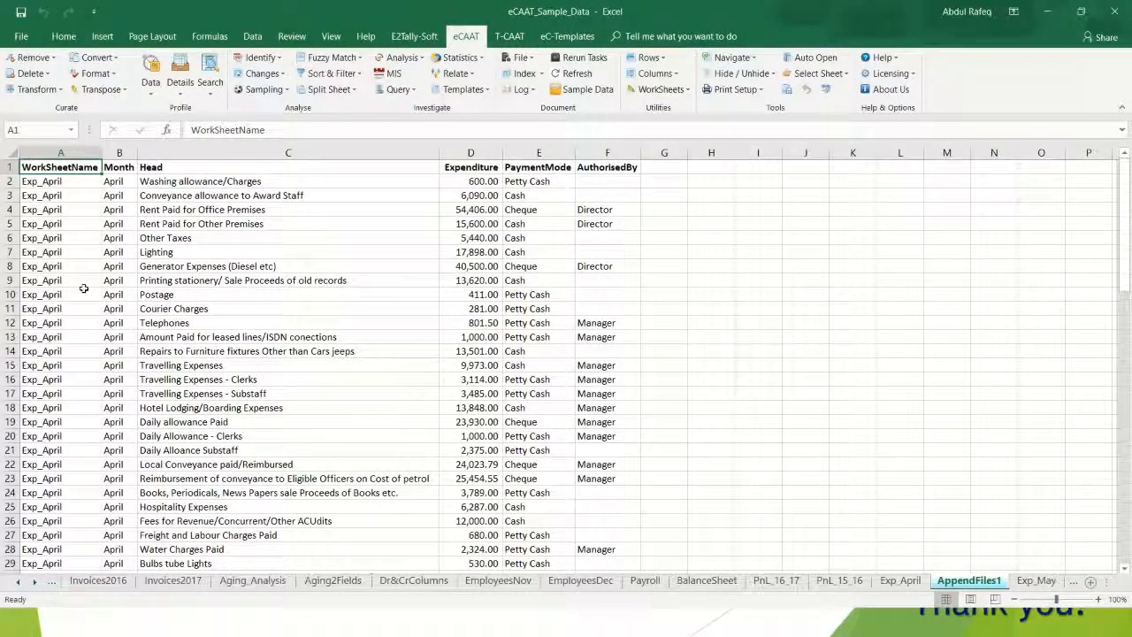
Review the WorkSheetName column of the appended sheet from the April rows through the last June rows and back up
{"action": "left_click", "coordinate": [51, 224]}
{"action": "key", "text": "Down"}
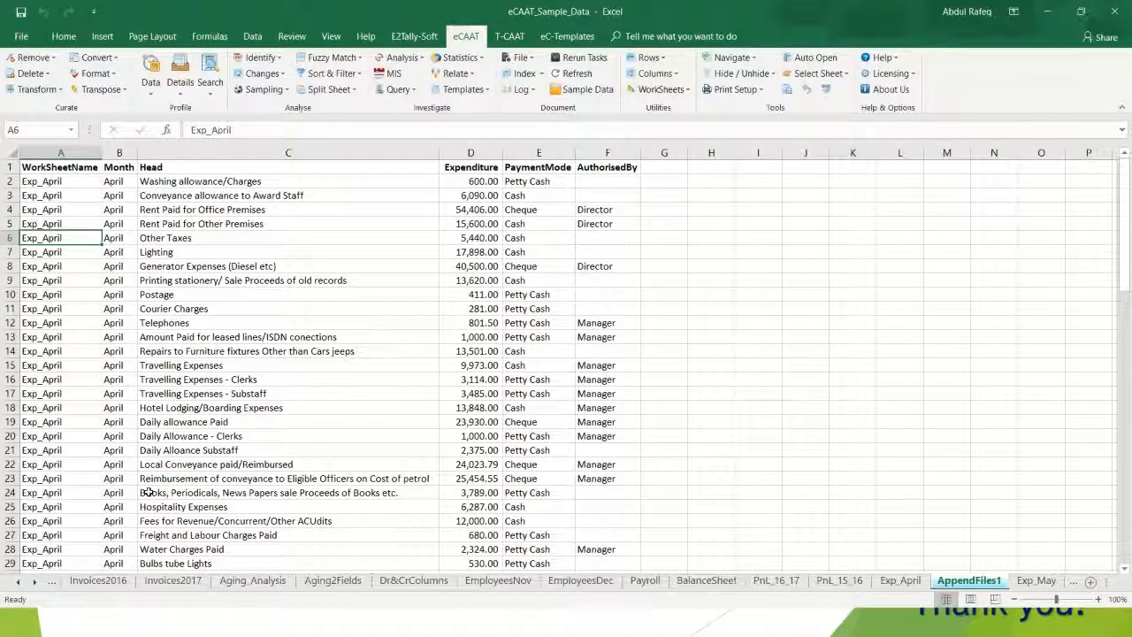
{"action": "key", "text": "Down"}
{"action": "key", "text": "Down"}
{"action": "key", "text": "Down"}
{"action": "key", "text": "Down"}
{"action": "key", "text": "Down"}
{"action": "key", "text": "Down"}
{"action": "key", "text": "Down"}
{"action": "key", "text": "Down"}
{"action": "key", "text": "Down"}
{"action": "key", "text": "Down"}
{"action": "key", "text": "Down"}
{"action": "key", "text": "Down"}
{"action": "key", "text": "Down"}
{"action": "key", "text": "Down"}
{"action": "key", "text": "Down"}
{"action": "key", "text": "Down"}
{"action": "key", "text": "Down"}
{"action": "key", "text": "Down"}
{"action": "key", "text": "Down"}
{"action": "key", "text": "Down"}
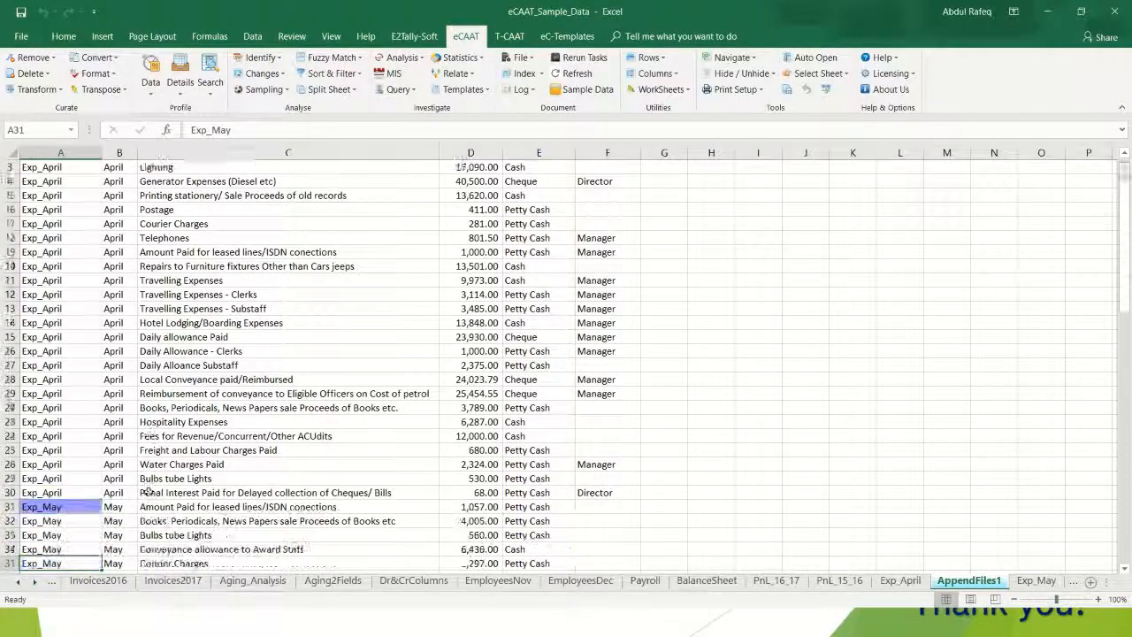
{"action": "key", "text": "Down"}
{"action": "key", "text": "Down"}
{"action": "key", "text": "Down"}
{"action": "key", "text": "Down"}
{"action": "key", "text": "Down"}
{"action": "key", "text": "Down"}
{"action": "key", "text": "Down"}
{"action": "key", "text": "Down"}
{"action": "key", "text": "Down"}
{"action": "key", "text": "Down"}
{"action": "key", "text": "Down"}
{"action": "key", "text": "Down"}
{"action": "key", "text": "Down"}
{"action": "key", "text": "Down"}
{"action": "key", "text": "Down"}
{"action": "key", "text": "Down"}
{"action": "key", "text": "Down"}
{"action": "key", "text": "Down"}
{"action": "key", "text": "Down"}
{"action": "key", "text": "Down"}
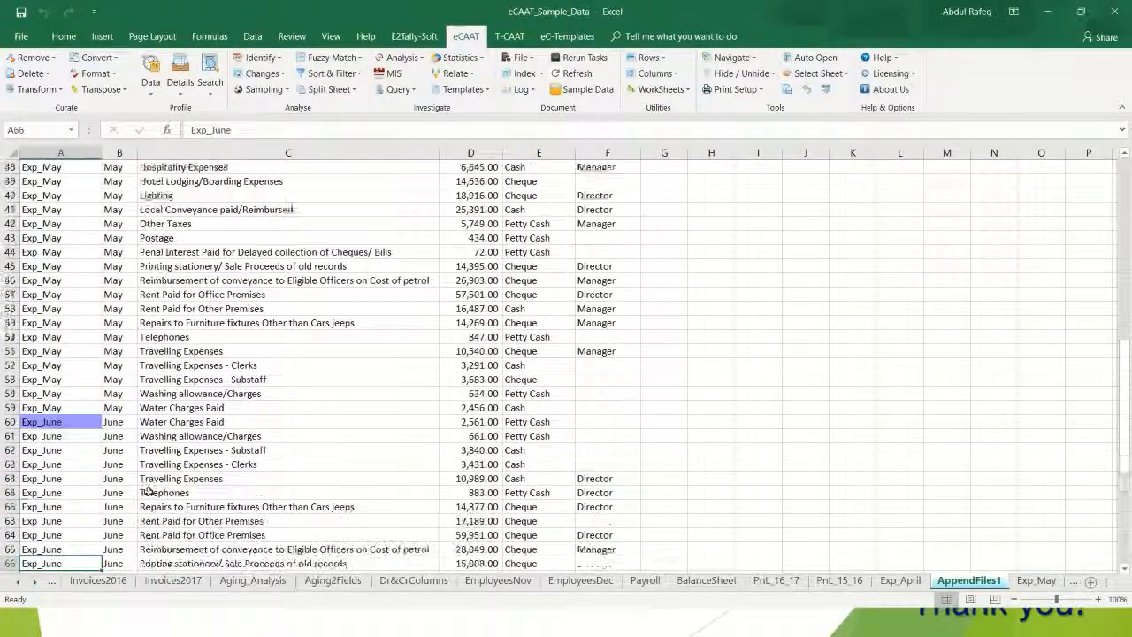
{"action": "key", "text": "Down"}
{"action": "key", "text": "Down"}
{"action": "key", "text": "Down"}
{"action": "key", "text": "Down"}
{"action": "key", "text": "Down"}
{"action": "key", "text": "Down"}
{"action": "key", "text": "Down"}
{"action": "key", "text": "Down"}
{"action": "key", "text": "Down"}
{"action": "key", "text": "Down"}
{"action": "key", "text": "Down"}
{"action": "key", "text": "Down"}
{"action": "key", "text": "Down"}
{"action": "key", "text": "Down"}
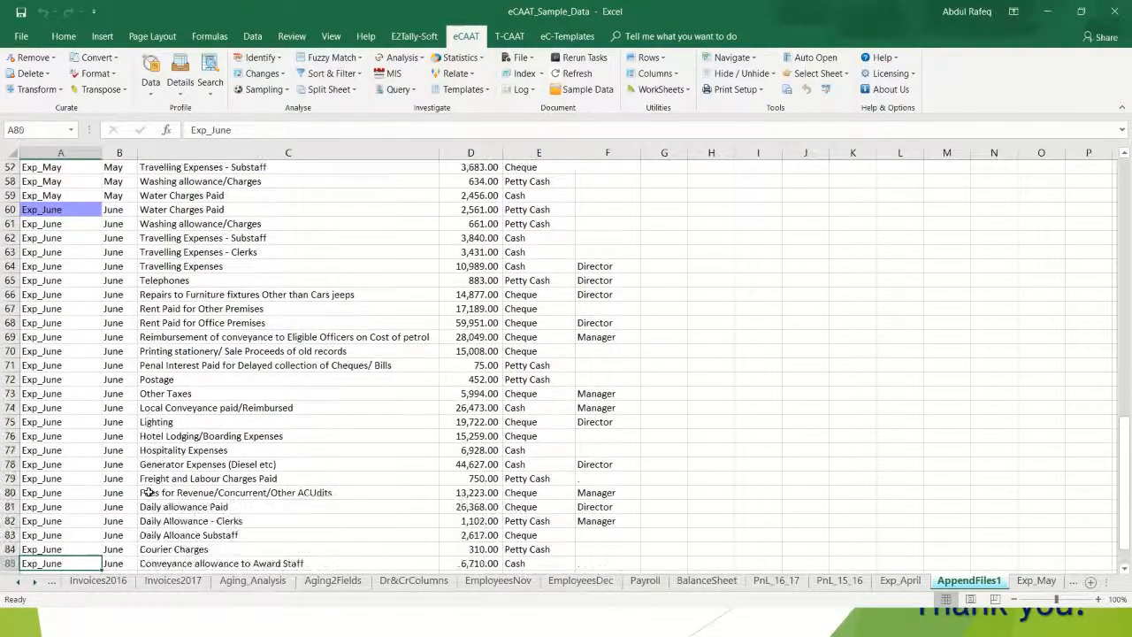
{"action": "key", "text": "Down"}
{"action": "key", "text": "Down"}
{"action": "key", "text": "Down"}
{"action": "key", "text": "Down"}
{"action": "key", "text": "Down"}
{"action": "key", "text": "Down"}
{"action": "key", "text": "Down"}
{"action": "key", "text": "Down"}
{"action": "key", "text": "Down"}
{"action": "key", "text": "Down"}
{"action": "key", "text": "Down"}
{"action": "key", "text": "Down"}
{"action": "key", "text": "Down"}
{"action": "key", "text": "Down"}
{"action": "key", "text": "Down"}
{"action": "key", "text": "Down"}
{"action": "key", "text": "Down"}
{"action": "key", "text": "Down"}
{"action": "key", "text": "Down"}
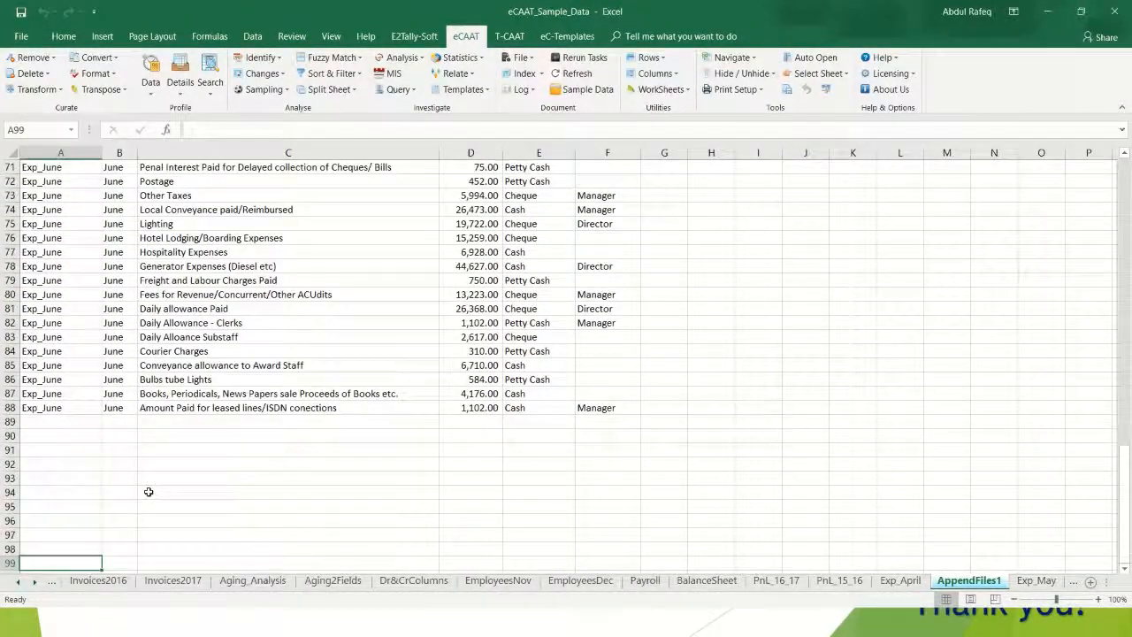
{"action": "key", "text": "Up"}
{"action": "key", "text": "Up"}
{"action": "key", "text": "Up"}
{"action": "key", "text": "Up"}
{"action": "key", "text": "Up"}
{"action": "key", "text": "Up"}
{"action": "key", "text": "Up"}
{"action": "key", "text": "Up"}
{"action": "key", "text": "Up"}
{"action": "key", "text": "Up"}
{"action": "key", "text": "Up"}
{"action": "key", "text": "Up"}
{"action": "key", "text": "Up"}
{"action": "key", "text": "Up"}
{"action": "key", "text": "Up"}
{"action": "key", "text": "Up"}
{"action": "key", "text": "Up"}
{"action": "key", "text": "Up"}
{"action": "key", "text": "Up"}
{"action": "key", "text": "Up"}
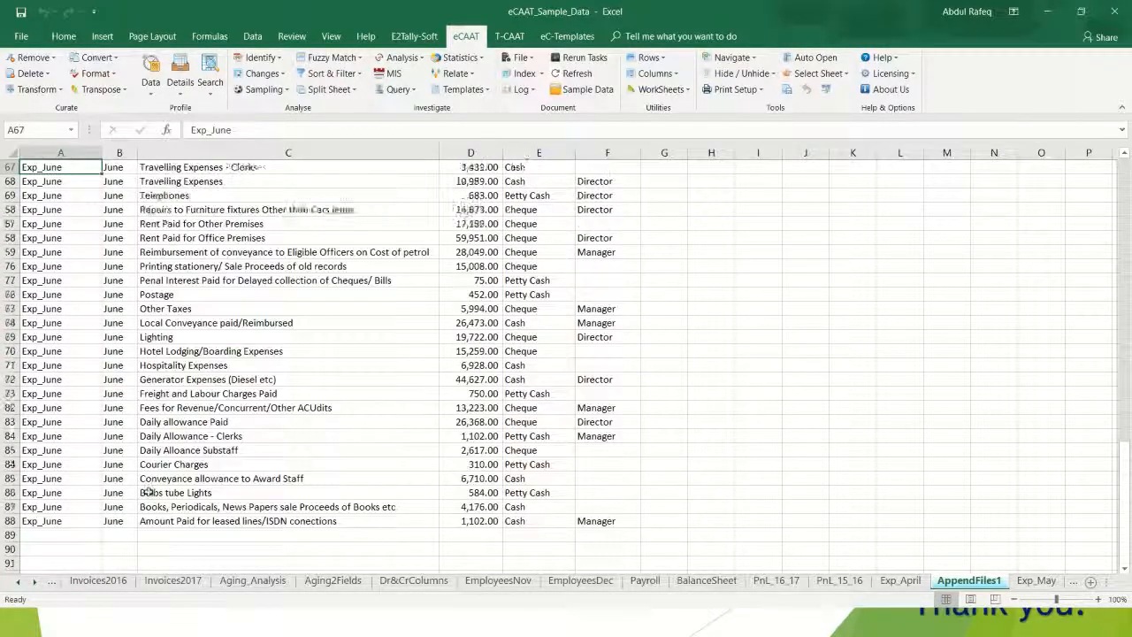
{"action": "key", "text": "Up"}
{"action": "key", "text": "Up"}
{"action": "key", "text": "Up"}
{"action": "key", "text": "Up"}
{"action": "key", "text": "Up"}
{"action": "key", "text": "Up"}
{"action": "key", "text": "Up"}
{"action": "key", "text": "Up"}
{"action": "key", "text": "Up"}
{"action": "key", "text": "Up"}
{"action": "key", "text": "Up"}
{"action": "key", "text": "Up"}
{"action": "key", "text": "Up"}
{"action": "key", "text": "Up"}
{"action": "key", "text": "Up"}
{"action": "key", "text": "Up"}
{"action": "key", "text": "Up"}
{"action": "key", "text": "Up"}
{"action": "key", "text": "Up"}
{"action": "key", "text": "Up"}
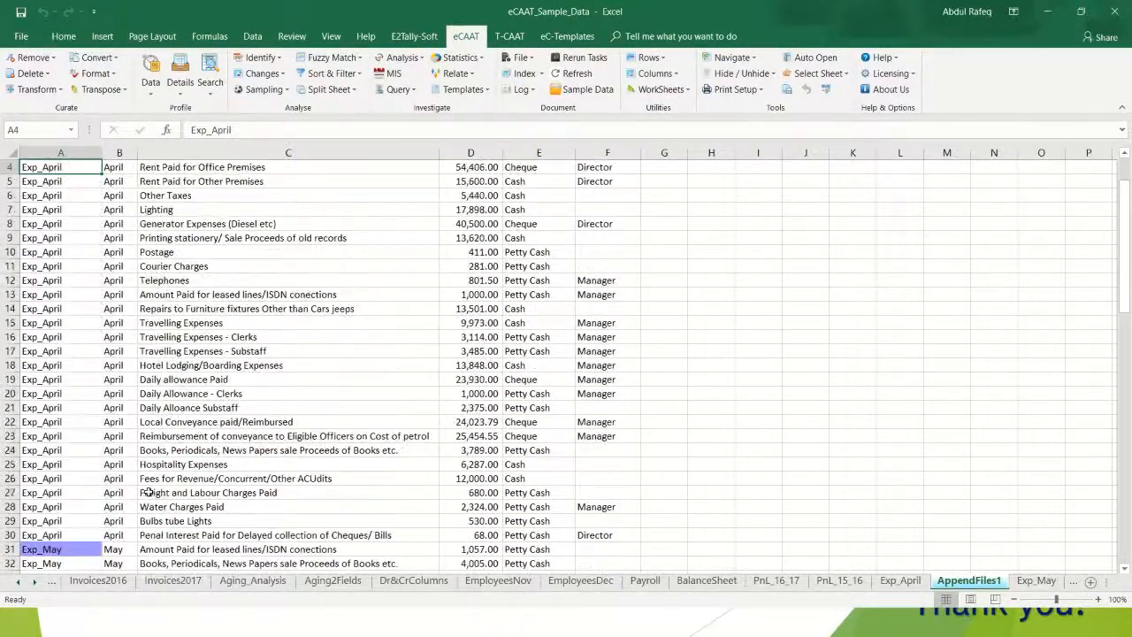
{"action": "key", "text": "Up"}
{"action": "key", "text": "Up"}
{"action": "key", "text": "Up"}
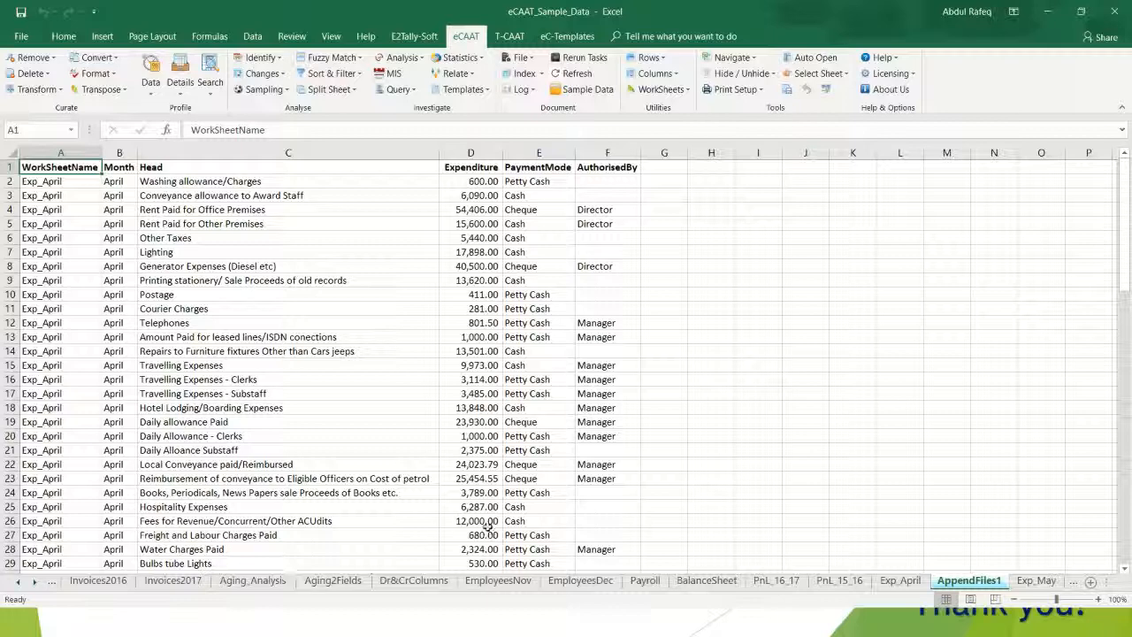
Compare the column headings of the EmployeesNov and EmployeesDec sheets, checking Dept, Emp_ID and PAN
{"action": "left_click", "coordinate": [510, 586]}
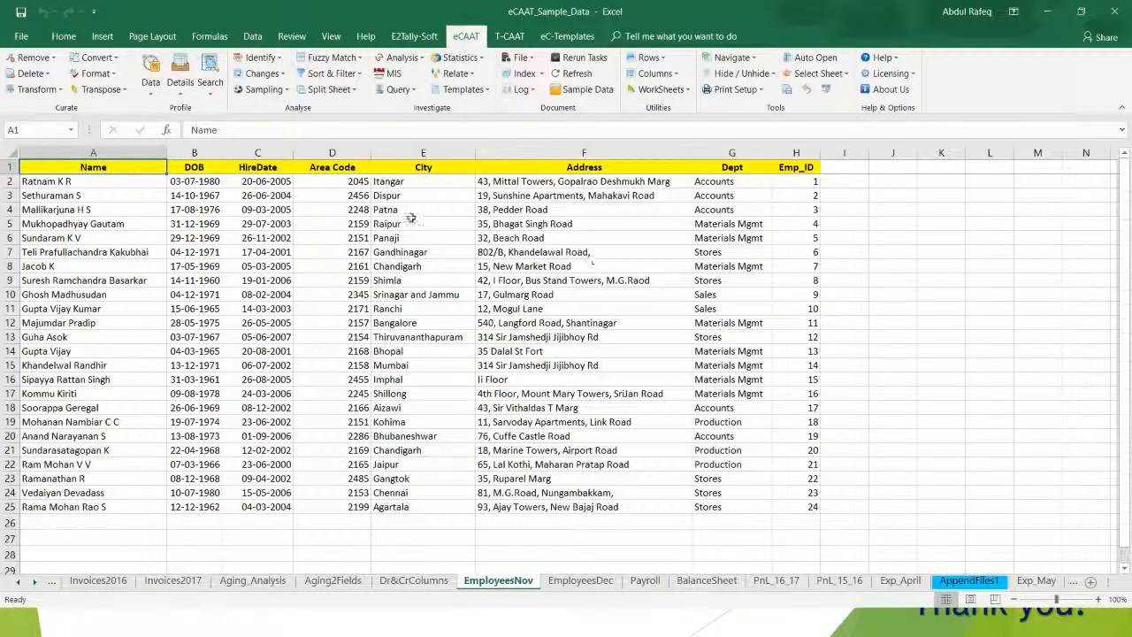
{"action": "left_click", "coordinate": [731, 167]}
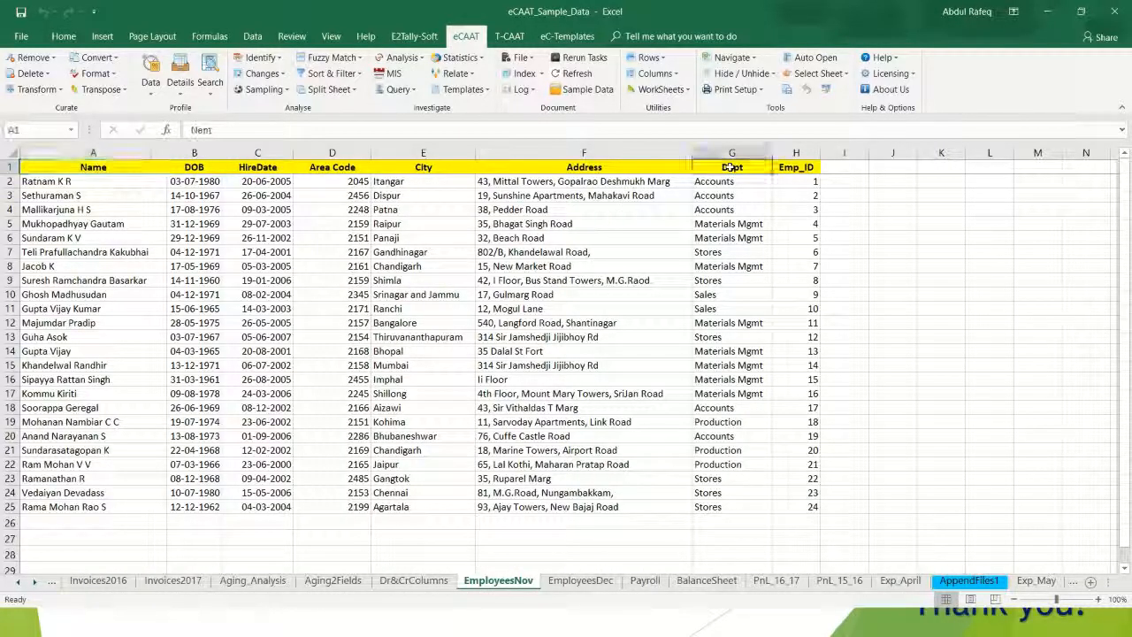
{"action": "left_click", "coordinate": [800, 167]}
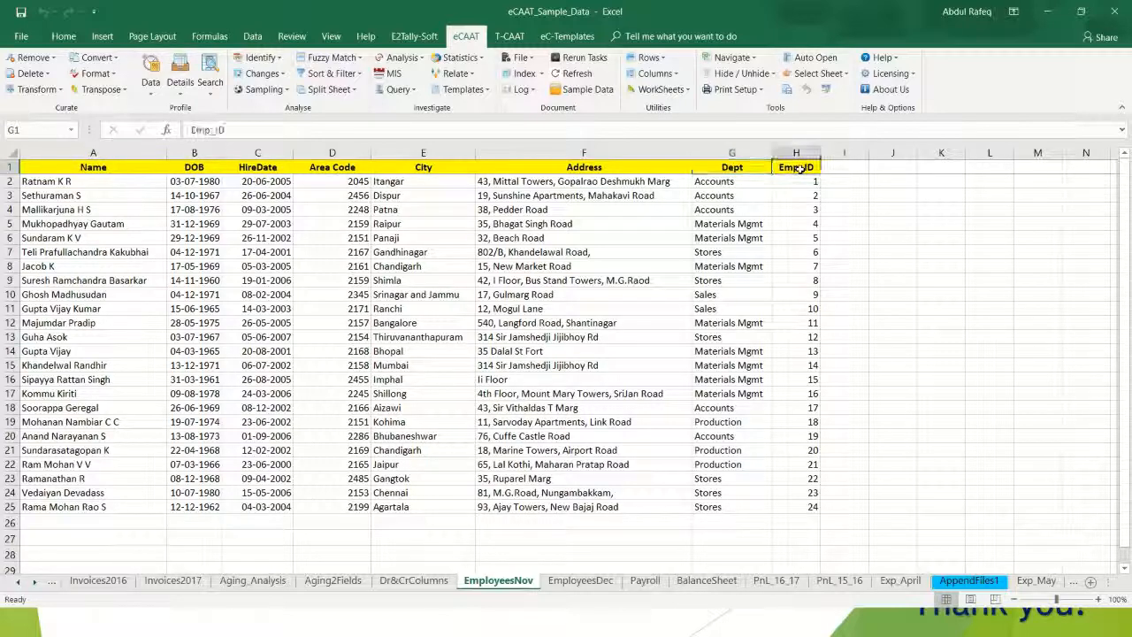
{"action": "left_click", "coordinate": [581, 581]}
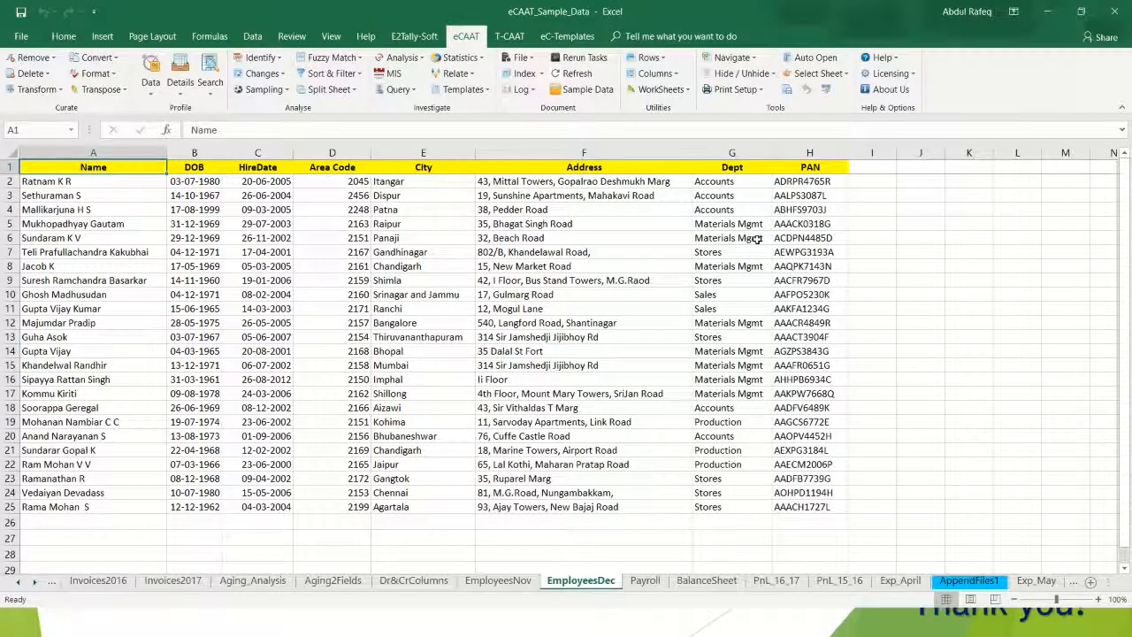
{"action": "left_click", "coordinate": [824, 167]}
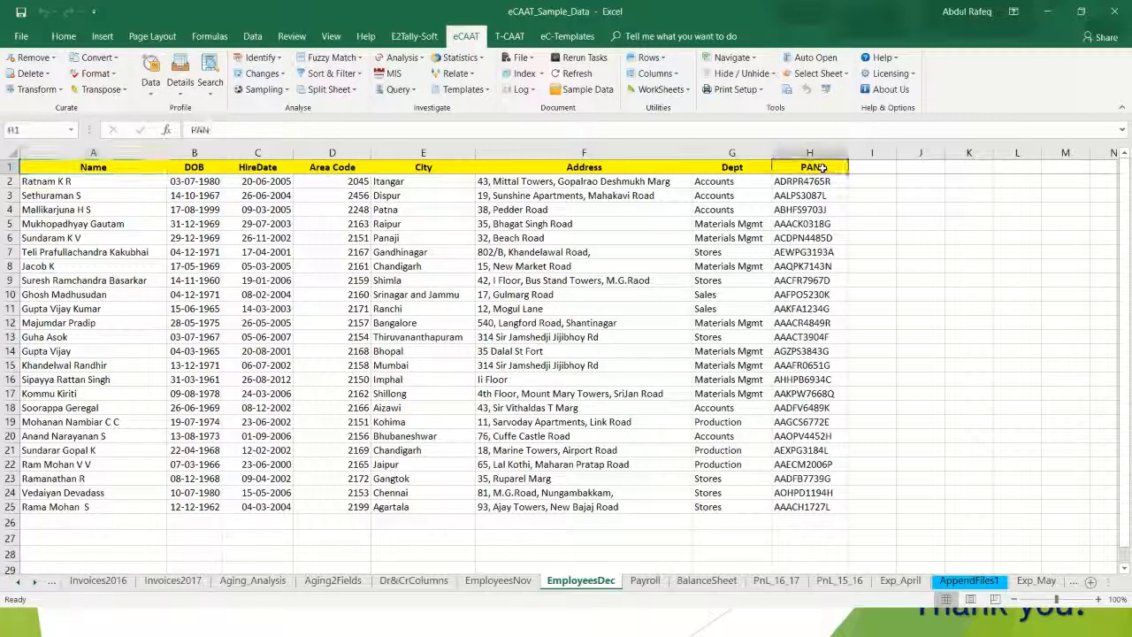
Append EmployeesDec as secondary file to EmployeesNov with Unmatched Columns, including all columns from both primary and secondary
{"action": "left_click", "coordinate": [498, 580]}
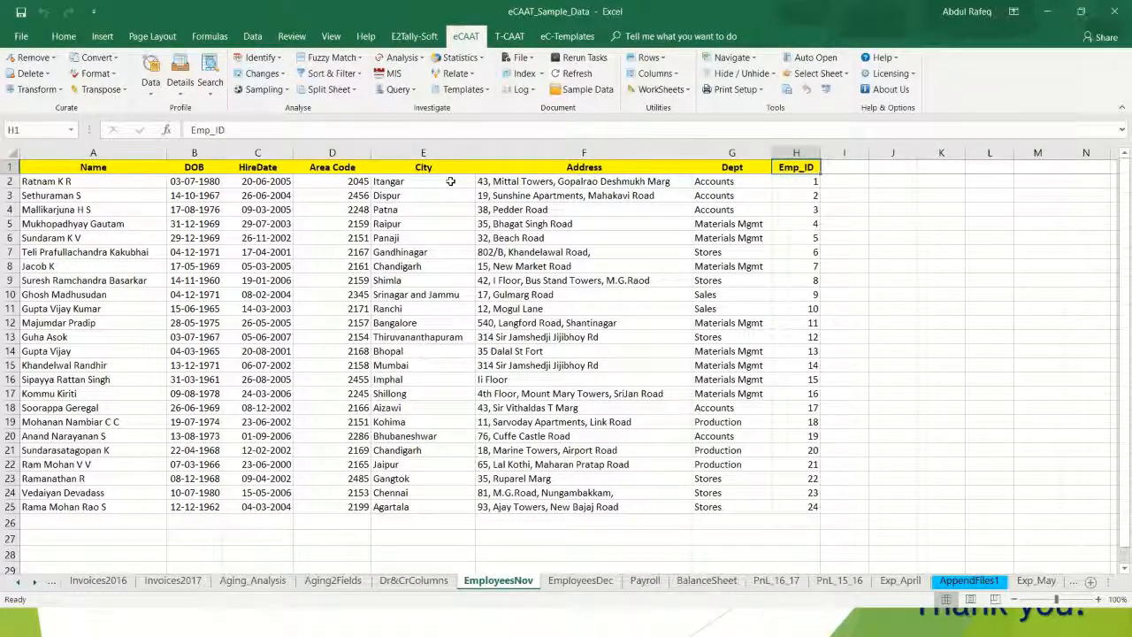
{"action": "left_click", "coordinate": [472, 73]}
{"action": "mouse_move", "coordinate": [493, 142]}
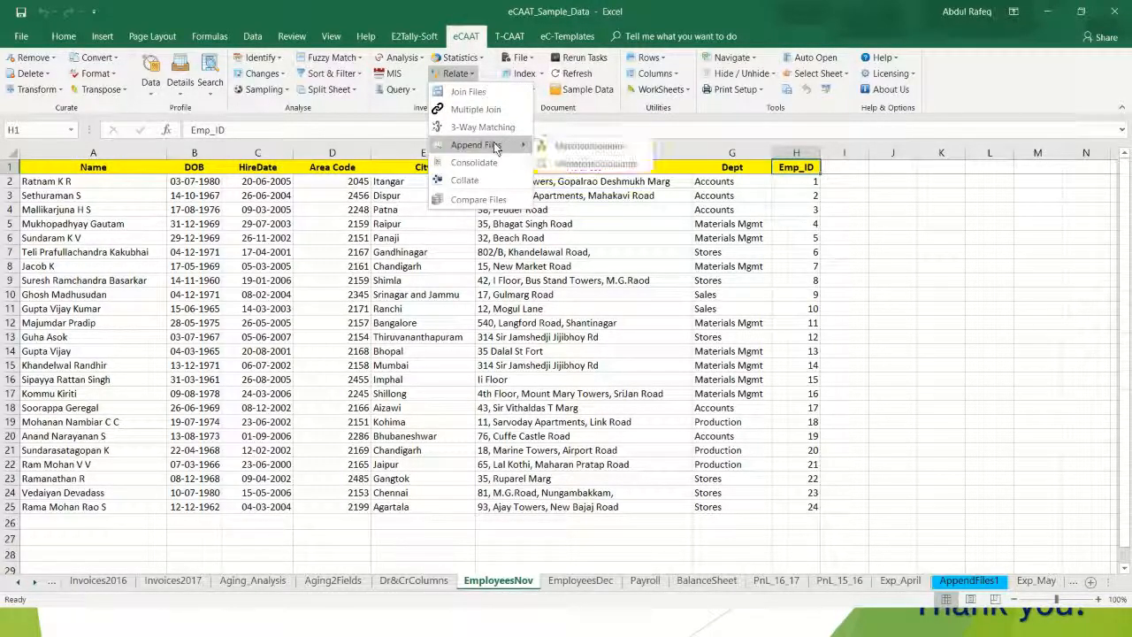
{"action": "left_click", "coordinate": [570, 163]}
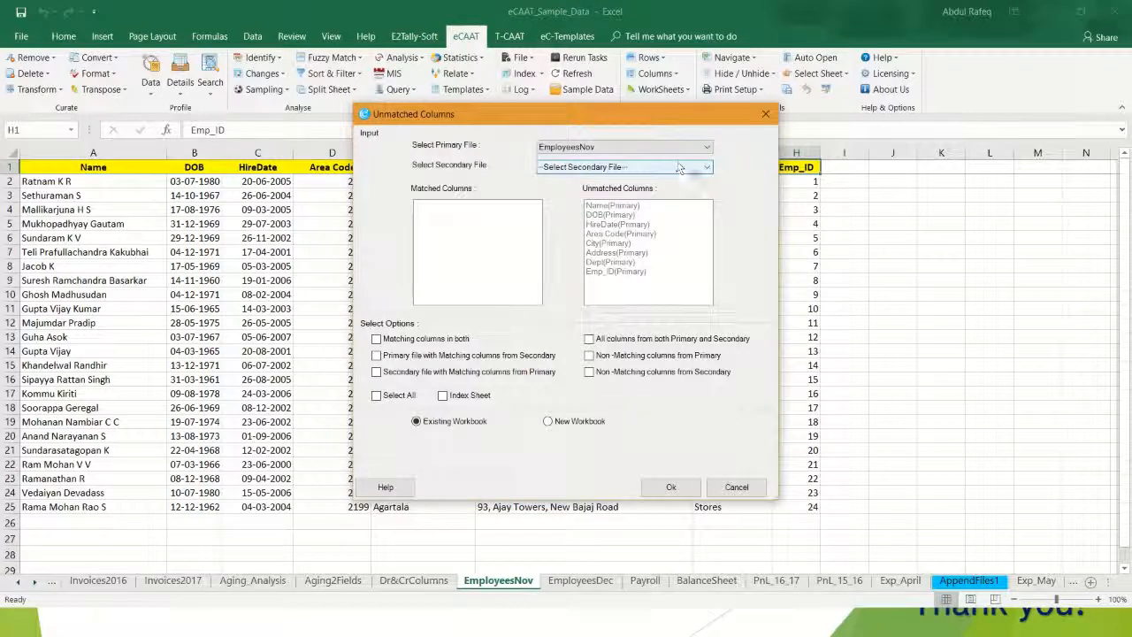
{"action": "left_click", "coordinate": [708, 168]}
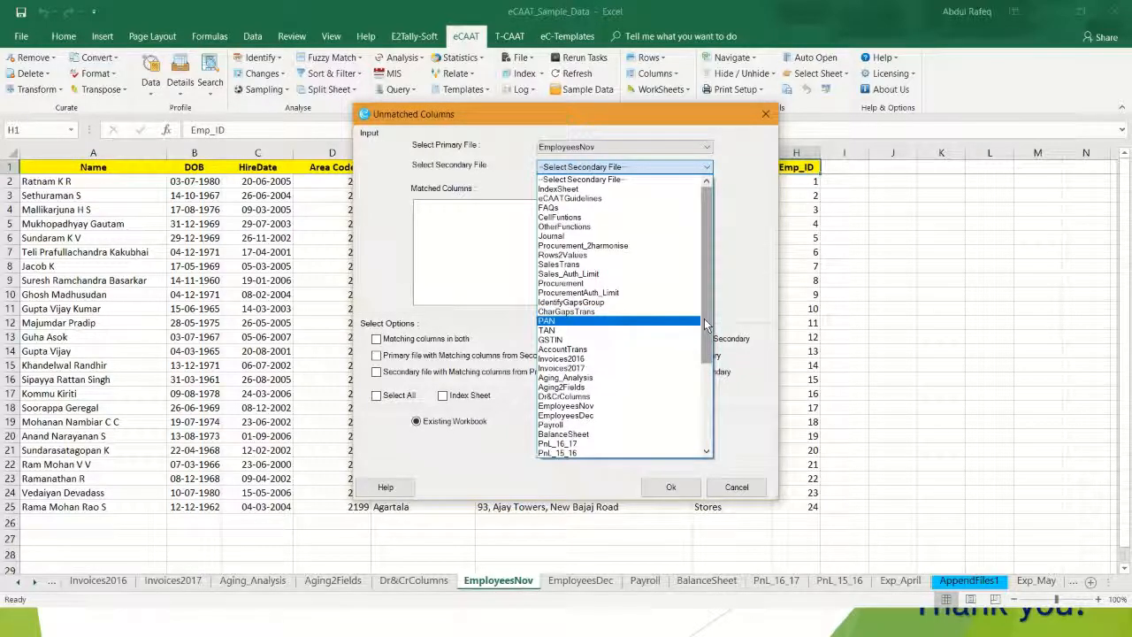
{"action": "mouse_move", "coordinate": [704, 318]}
{"action": "left_mouse_down"}
{"action": "mouse_move", "coordinate": [704, 409]}
{"action": "mouse_move", "coordinate": [689, 315]}
{"action": "left_mouse_up"}
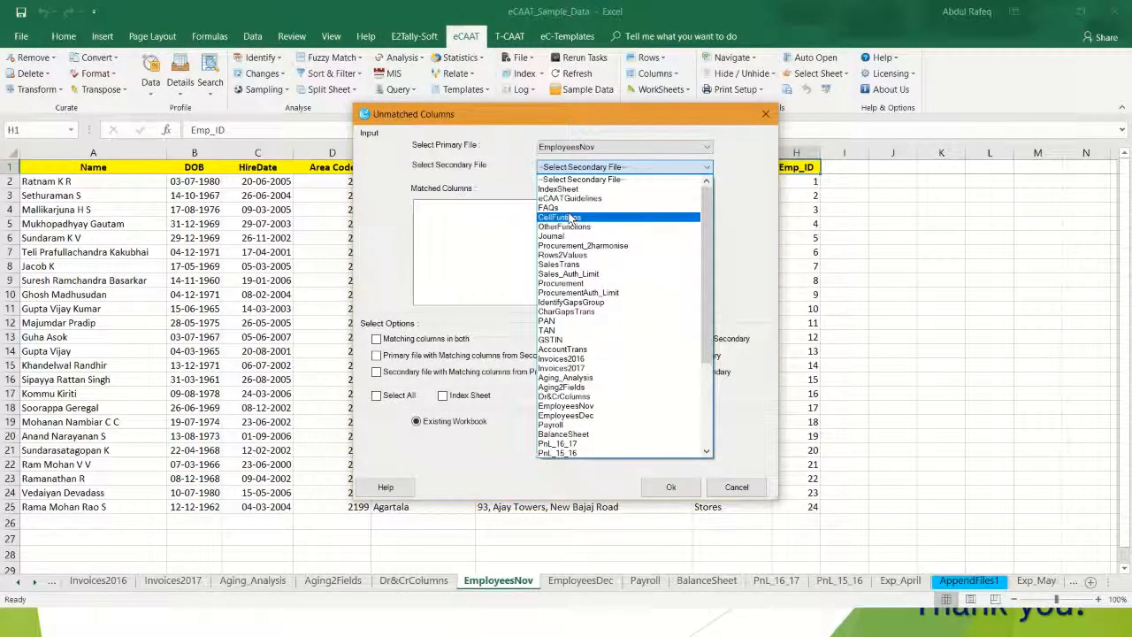
{"action": "key", "text": "e"}
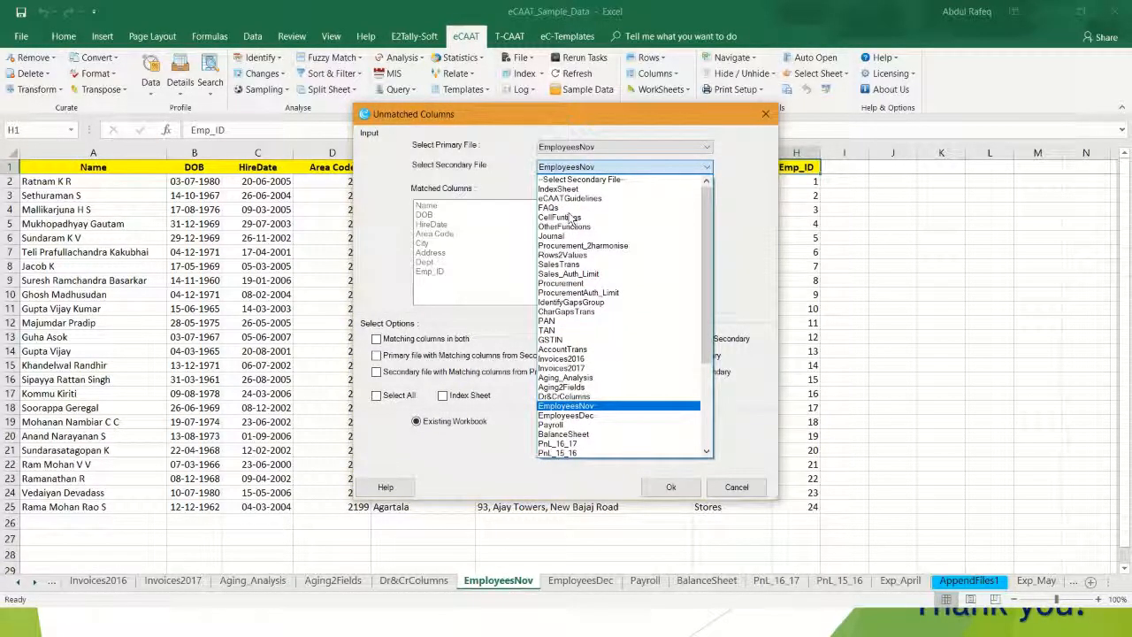
{"action": "left_click", "coordinate": [585, 416]}
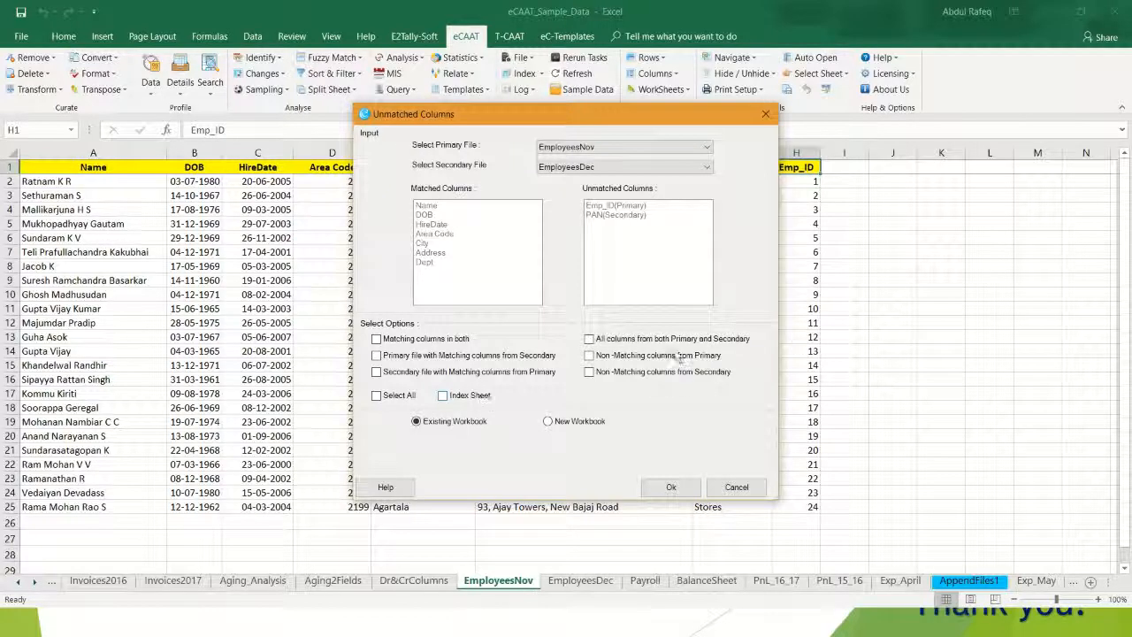
{"action": "left_click", "coordinate": [589, 340]}
{"action": "left_click", "coordinate": [681, 488]}
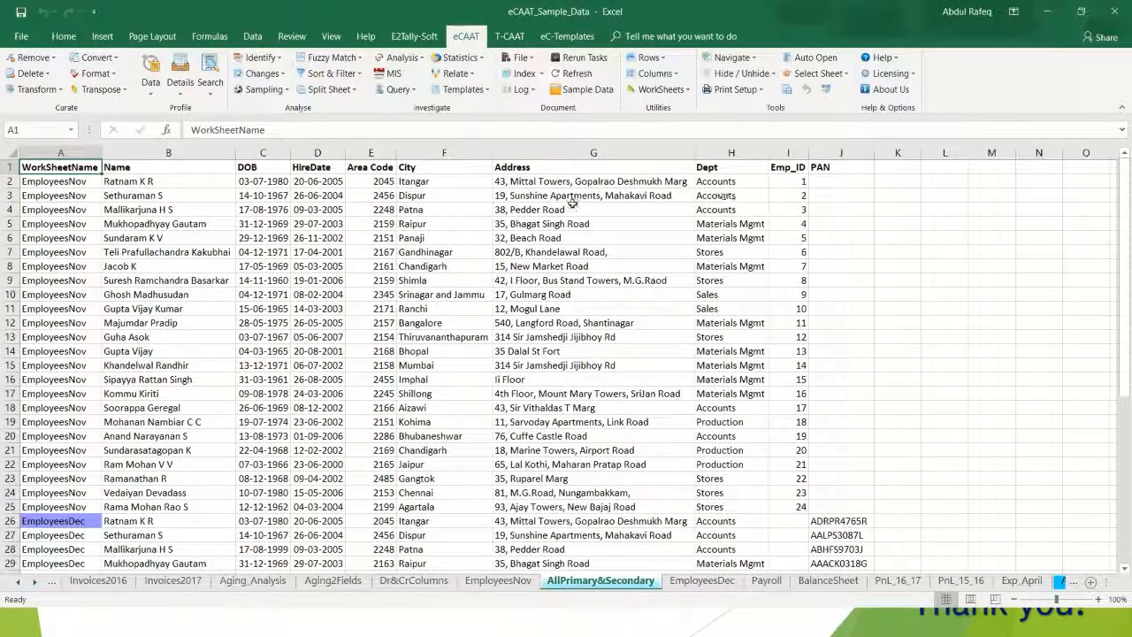
Examine the combined employee sheet's source worksheet, Dept, Emp_ID and PAN columns, including the first EmployeesDec row
{"action": "left_click", "coordinate": [59, 234]}
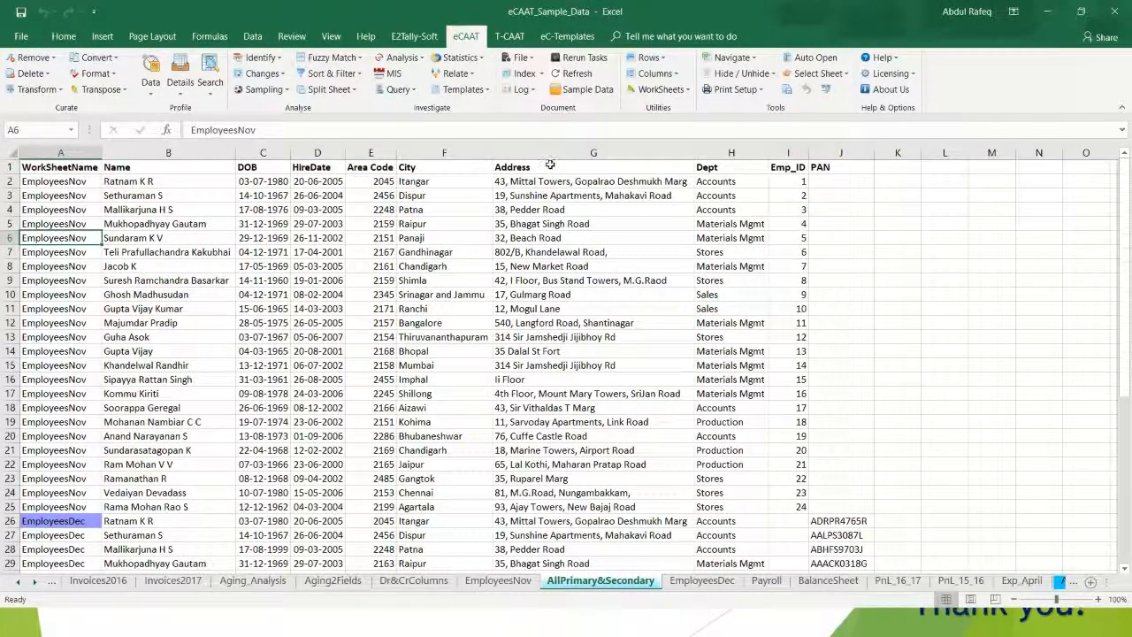
{"action": "right_click", "coordinate": [720, 169]}
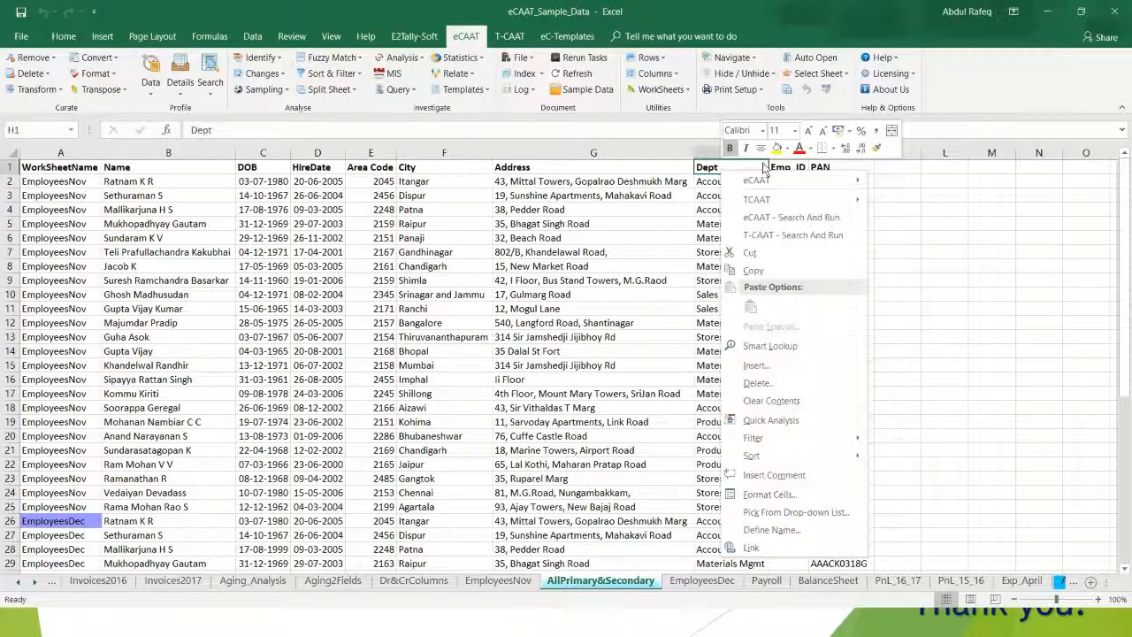
{"action": "left_click", "coordinate": [782, 160]}
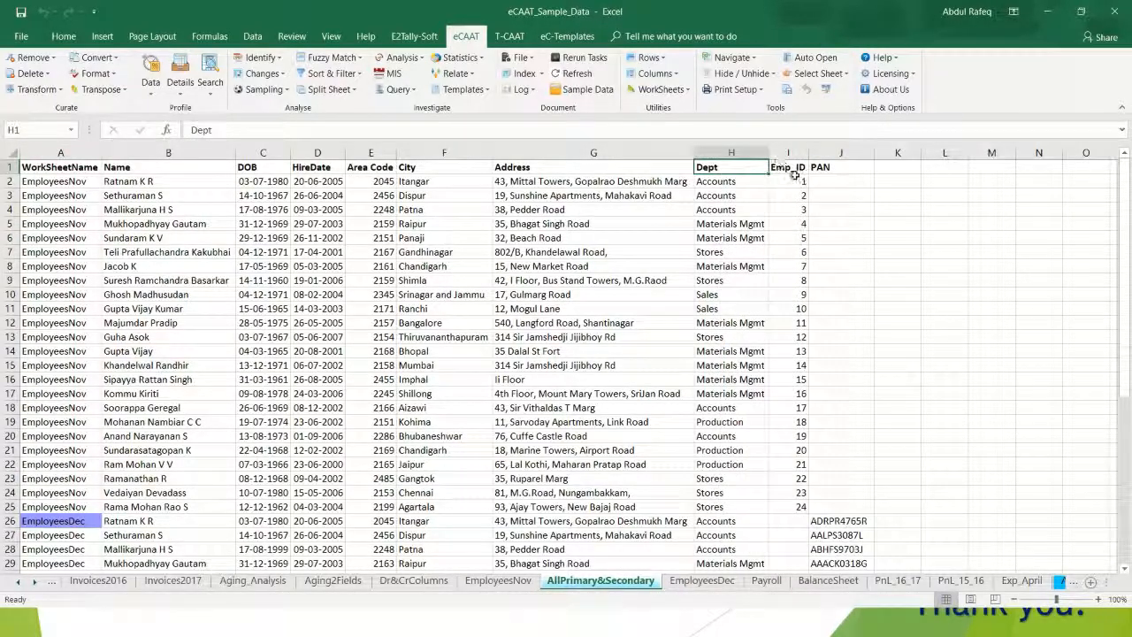
{"action": "left_click", "coordinate": [785, 167]}
{"action": "left_click", "coordinate": [820, 168]}
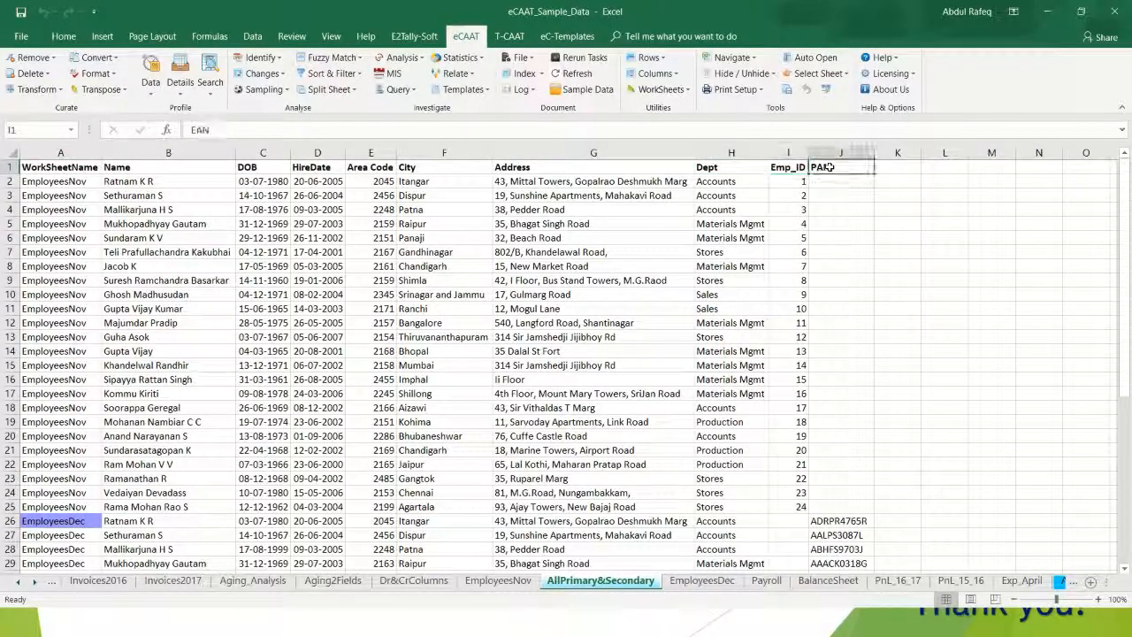
{"action": "left_click", "coordinate": [837, 517]}
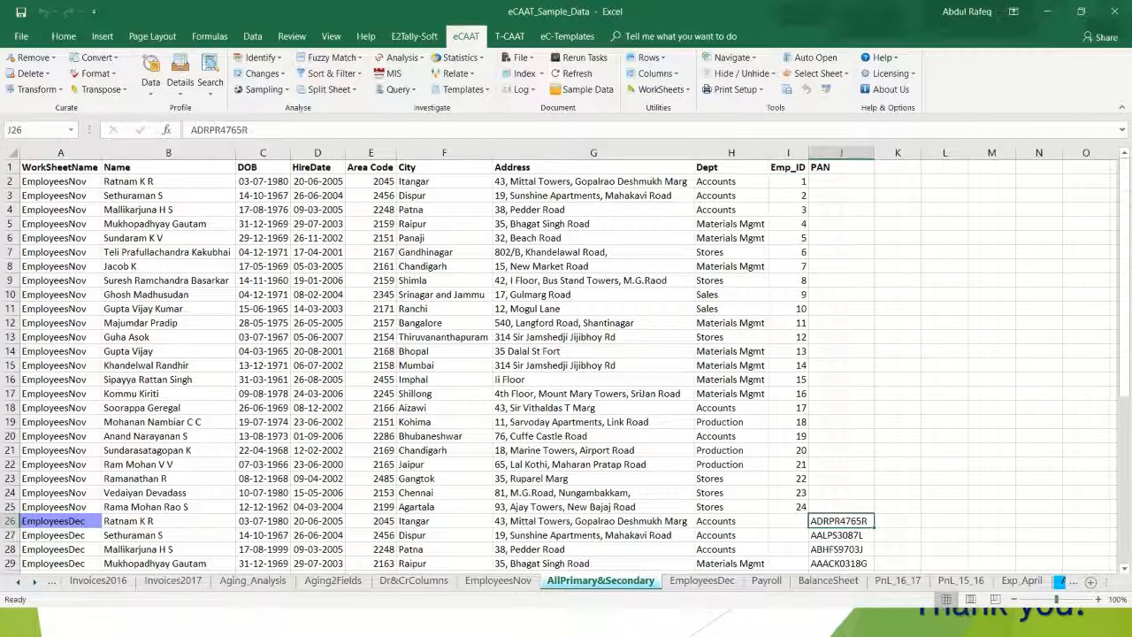
Review the PAN column values down through the EmployeesDec rows of the AllPrimary&Secondary sheet
{"action": "key", "text": "Down"}
{"action": "key", "text": "Down"}
{"action": "key", "text": "Down"}
{"action": "key", "text": "Down"}
{"action": "key", "text": "Down"}
{"action": "key", "text": "Down"}
{"action": "key", "text": "Down"}
{"action": "key", "text": "Down"}
{"action": "key", "text": "Down"}
{"action": "key", "text": "Down"}
{"action": "key", "text": "Down"}
{"action": "key", "text": "Down"}
{"action": "key", "text": "Down"}
{"action": "key", "text": "Down"}
{"action": "key", "text": "Down"}
{"action": "key", "text": "Down"}
{"action": "key", "text": "Down"}
{"action": "key", "text": "Down"}
{"action": "key", "text": "Down"}
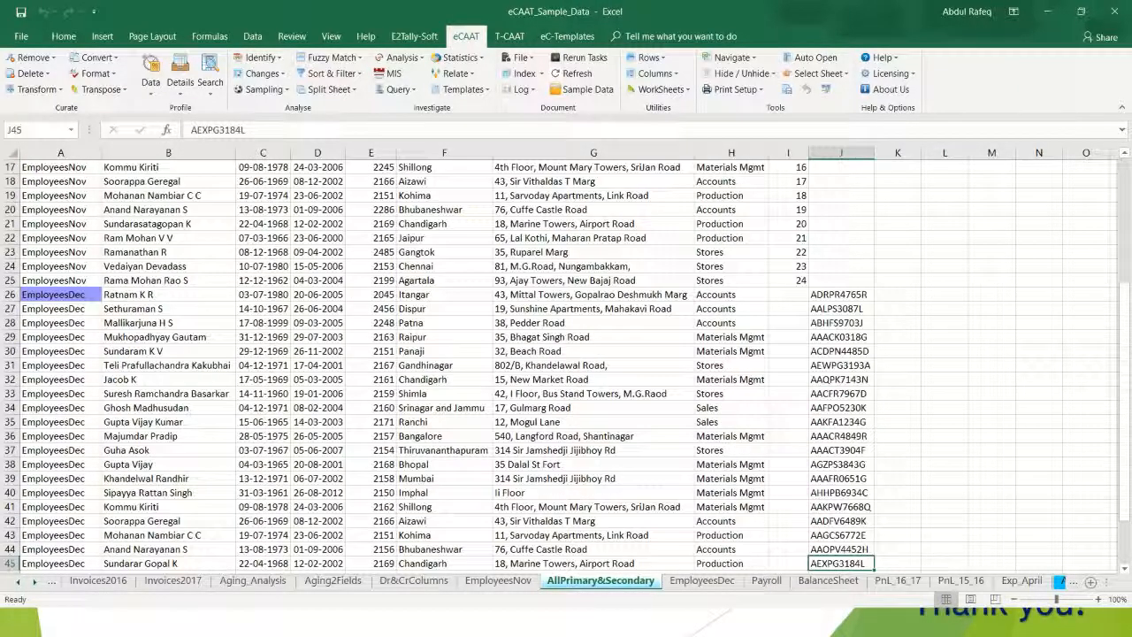
Check the Emp_ID column for the EmployeesDec rows, down past the end of the combined employee data
{"action": "left_click", "coordinate": [791, 297]}
{"action": "key", "text": "Down"}
{"action": "key", "text": "Down"}
{"action": "key", "text": "Down"}
{"action": "key", "text": "Down"}
{"action": "key", "text": "Down"}
{"action": "key", "text": "Down"}
{"action": "key", "text": "Down"}
{"action": "key", "text": "Down"}
{"action": "key", "text": "Down"}
{"action": "key", "text": "Down"}
{"action": "key", "text": "Down"}
{"action": "key", "text": "Down"}
{"action": "key", "text": "Down"}
{"action": "key", "text": "Down"}
{"action": "key", "text": "Down"}
{"action": "key", "text": "Down"}
{"action": "key", "text": "Down"}
{"action": "key", "text": "Down"}
{"action": "key", "text": "Down"}
{"action": "key", "text": "Down"}
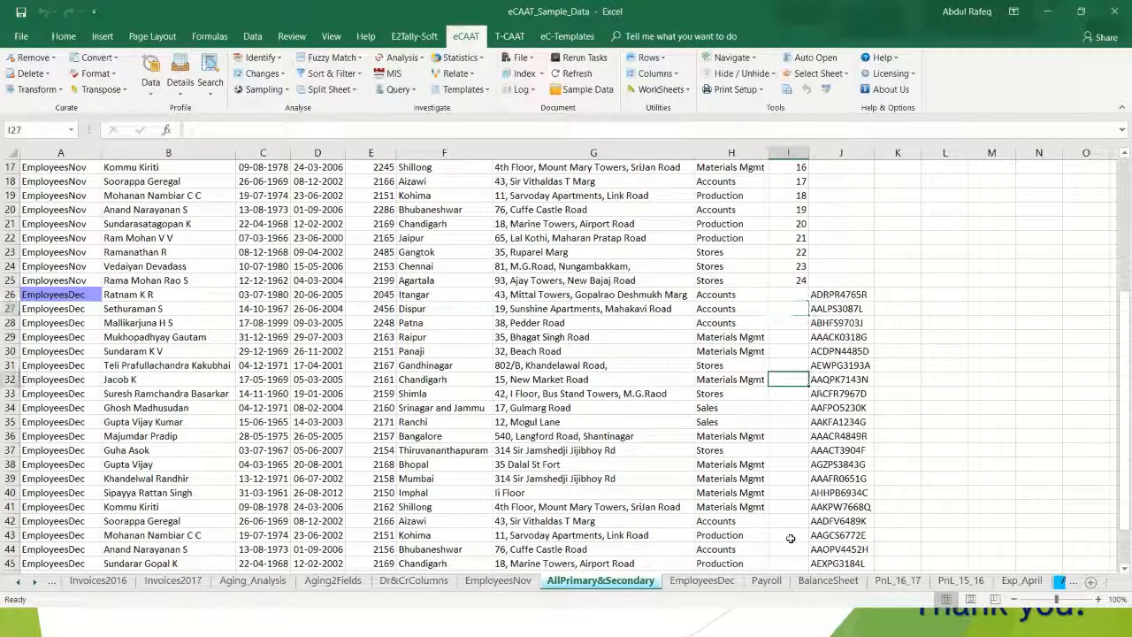
{"action": "key", "text": "Down"}
{"action": "key", "text": "Down"}
{"action": "key", "text": "Down"}
{"action": "key", "text": "Down"}
{"action": "key", "text": "Down"}
{"action": "key", "text": "Down"}
{"action": "key", "text": "Down"}
{"action": "key", "text": "Down"}
{"action": "key", "text": "Down"}
{"action": "key", "text": "Down"}
{"action": "key", "text": "Down"}
{"action": "key", "text": "Down"}
{"action": "key", "text": "Down"}
{"action": "key", "text": "Down"}
{"action": "key", "text": "Down"}
{"action": "key", "text": "Down"}
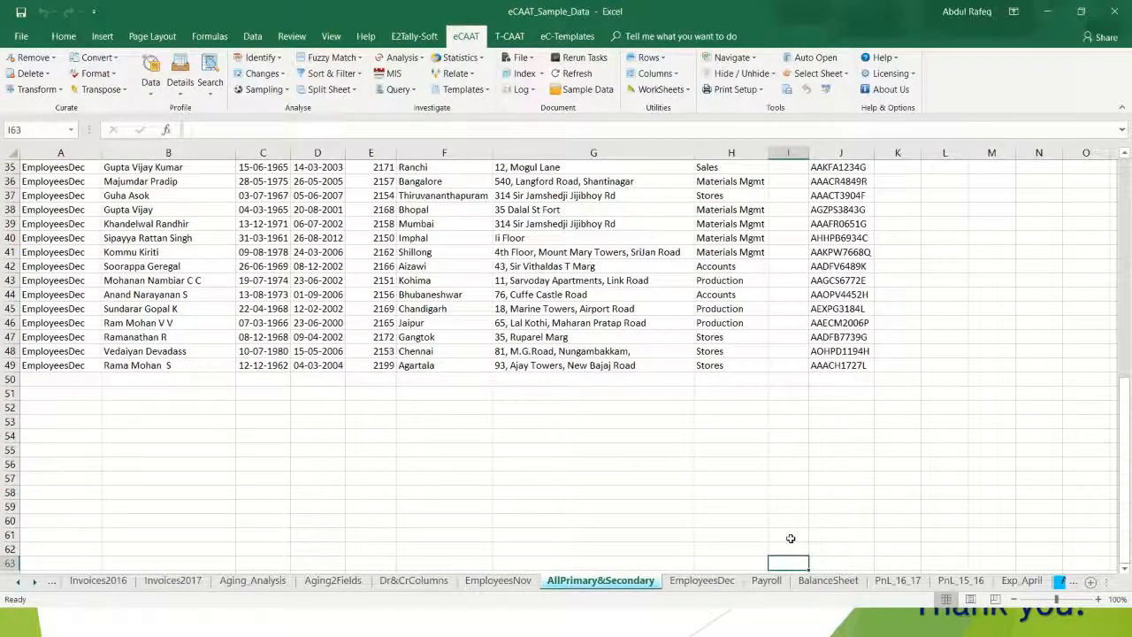
Review the Emp_ID column back up through the EmployeesNov rows to its heading, and check PAN for those rows
{"action": "key", "text": "Up"}
{"action": "key", "text": "Up"}
{"action": "key", "text": "Up"}
{"action": "key", "text": "Up"}
{"action": "key", "text": "Up"}
{"action": "key", "text": "Up"}
{"action": "key", "text": "Up"}
{"action": "key", "text": "Up"}
{"action": "key", "text": "Up"}
{"action": "key", "text": "Up"}
{"action": "key", "text": "Up"}
{"action": "key", "text": "Up"}
{"action": "key", "text": "Up"}
{"action": "key", "text": "Up"}
{"action": "key", "text": "Up"}
{"action": "key", "text": "Up"}
{"action": "key", "text": "Up"}
{"action": "key", "text": "Up"}
{"action": "key", "text": "Up"}
{"action": "key", "text": "Up"}
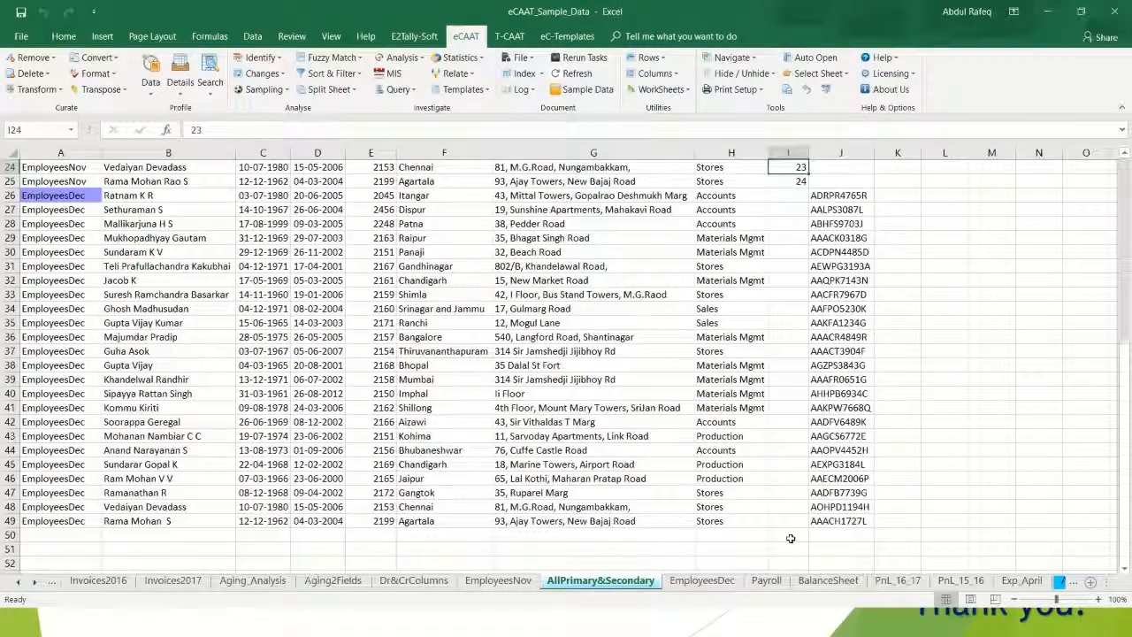
{"action": "key", "text": "Up"}
{"action": "key", "text": "Up"}
{"action": "key", "text": "Up"}
{"action": "key", "text": "Up"}
{"action": "key", "text": "Up"}
{"action": "key", "text": "Up"}
{"action": "key", "text": "Up"}
{"action": "key", "text": "Up"}
{"action": "key", "text": "Up"}
{"action": "key", "text": "Up"}
{"action": "key", "text": "Up"}
{"action": "key", "text": "Up"}
{"action": "key", "text": "Up"}
{"action": "key", "text": "Up"}
{"action": "key", "text": "Up"}
{"action": "key", "text": "Up"}
{"action": "key", "text": "Up"}
{"action": "key", "text": "Up"}
{"action": "key", "text": "Up"}
{"action": "key", "text": "Up"}
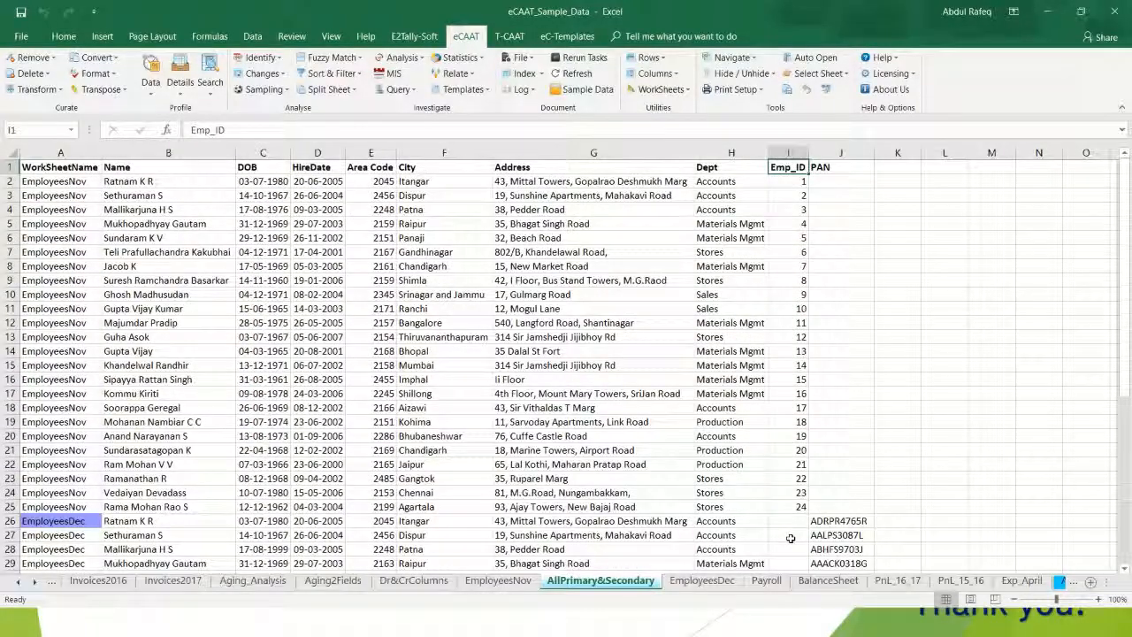
{"action": "left_click", "coordinate": [828, 292]}
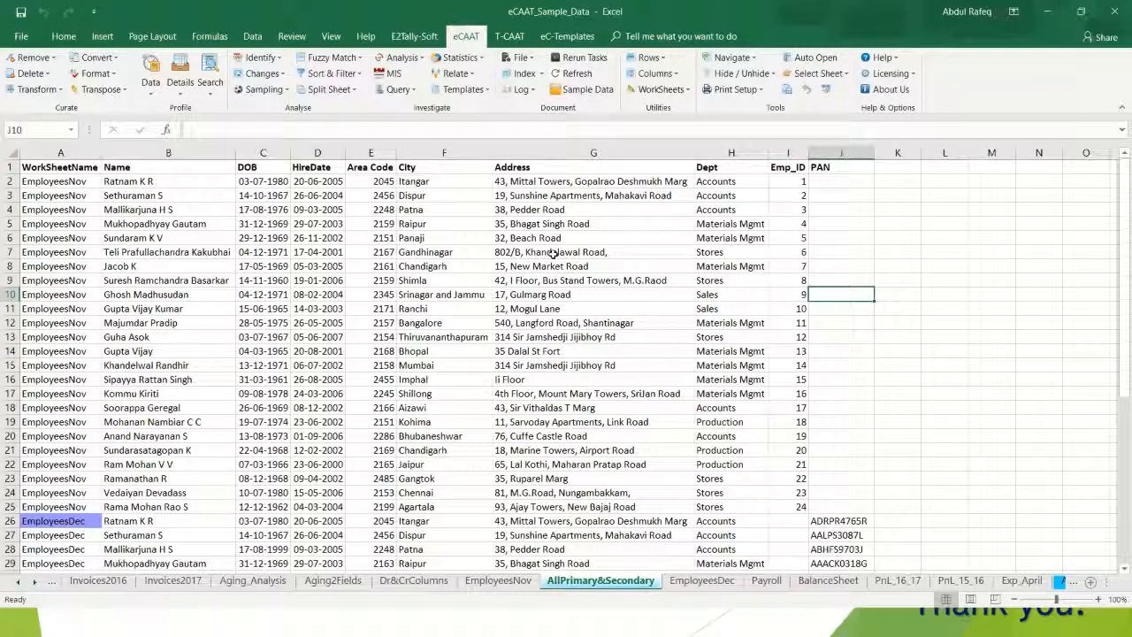
Switch to the Word document of eCAAT queries and read the MIS-Day/Month section after Append File
{"action": "left_click", "coordinate": [1050, 18]}
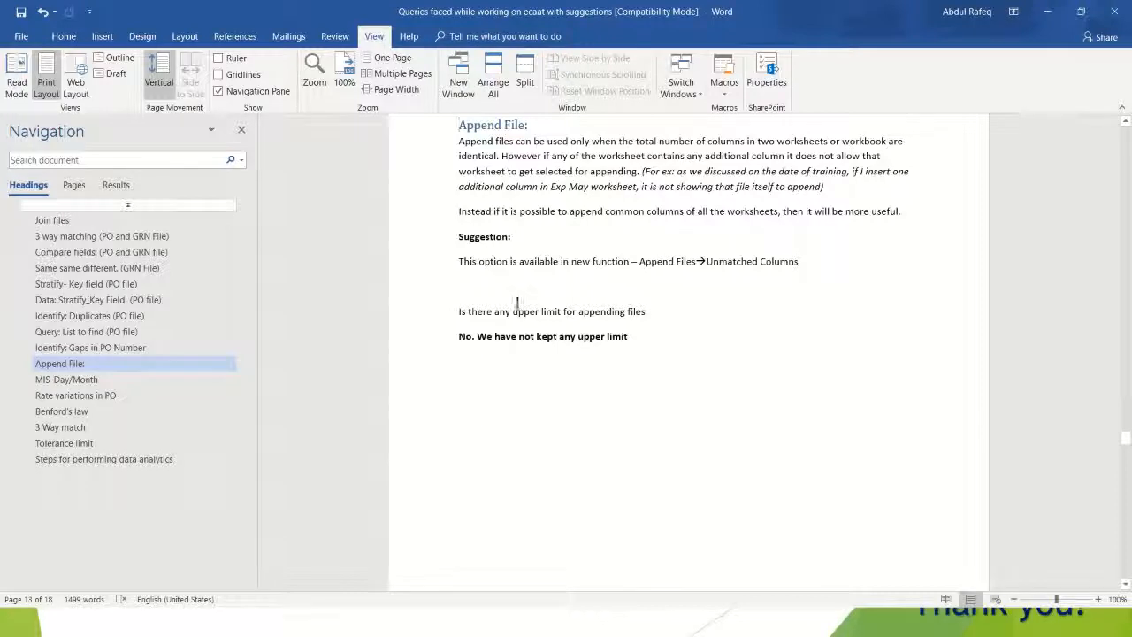
{"action": "left_click", "coordinate": [70, 378]}
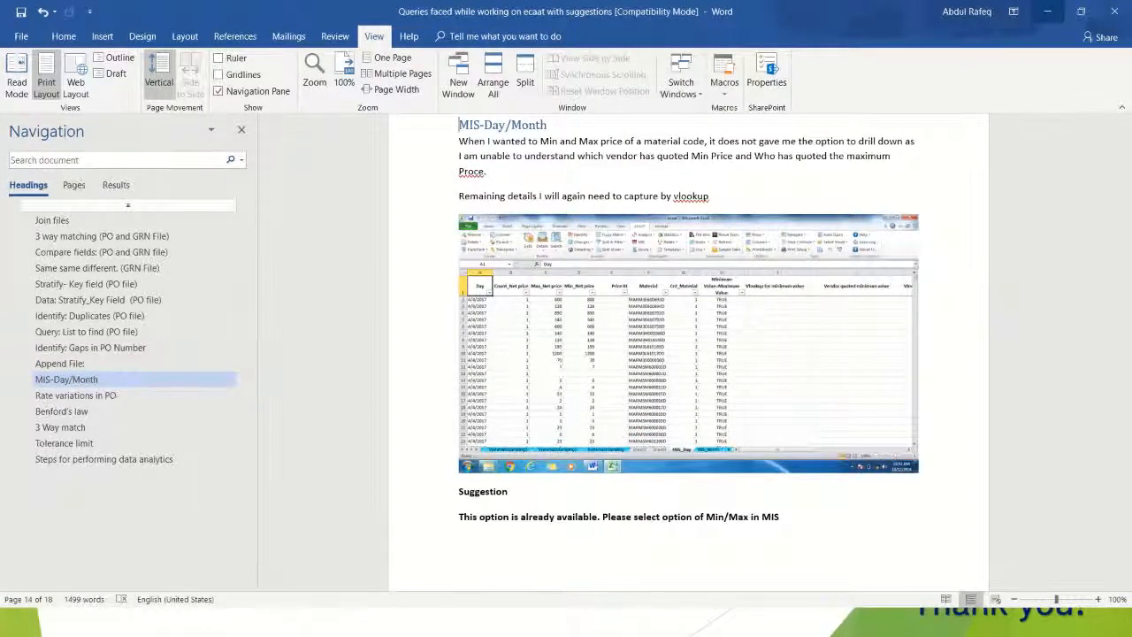
{"action": "left_click", "coordinate": [1048, 12]}
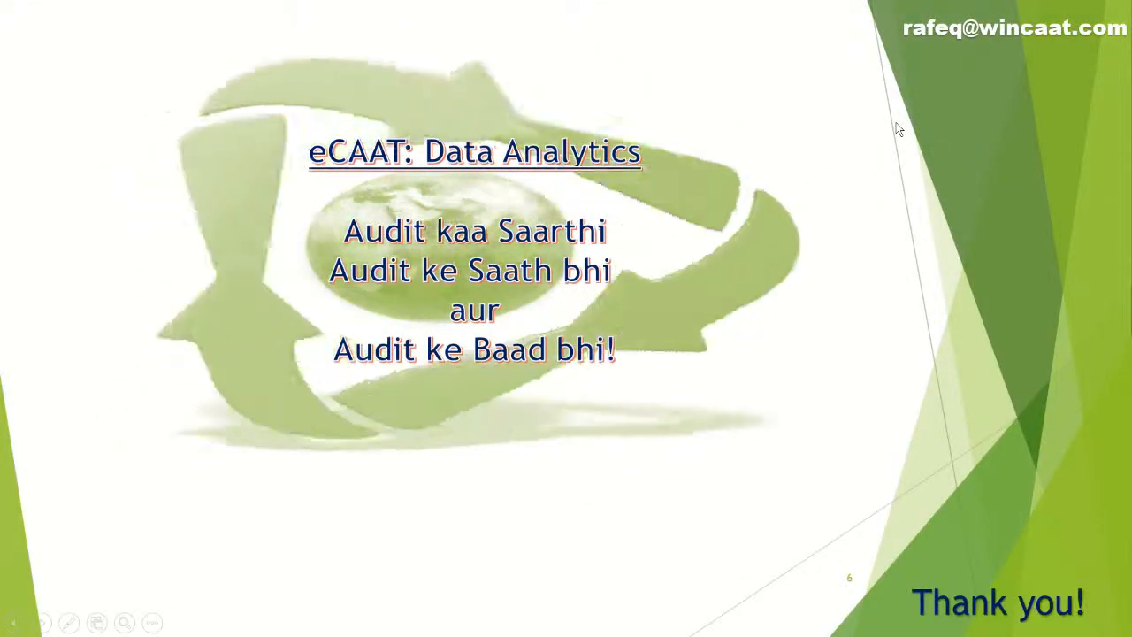
Return to the Excel workbook and consolidate Exp_April with secondary sheets Exp_May and Exp_June on the Head field, summarizing Expenditure
{"action": "key", "text": "alt+Tab"}
{"action": "key", "text": "alt+Tab"}
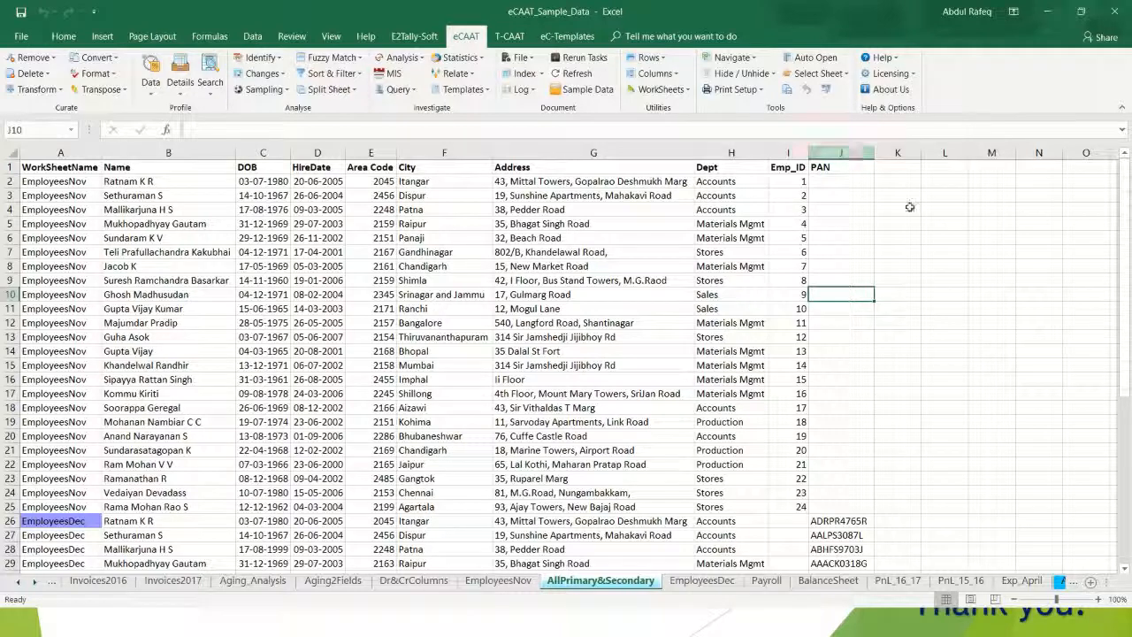
{"action": "left_click", "coordinate": [1020, 584]}
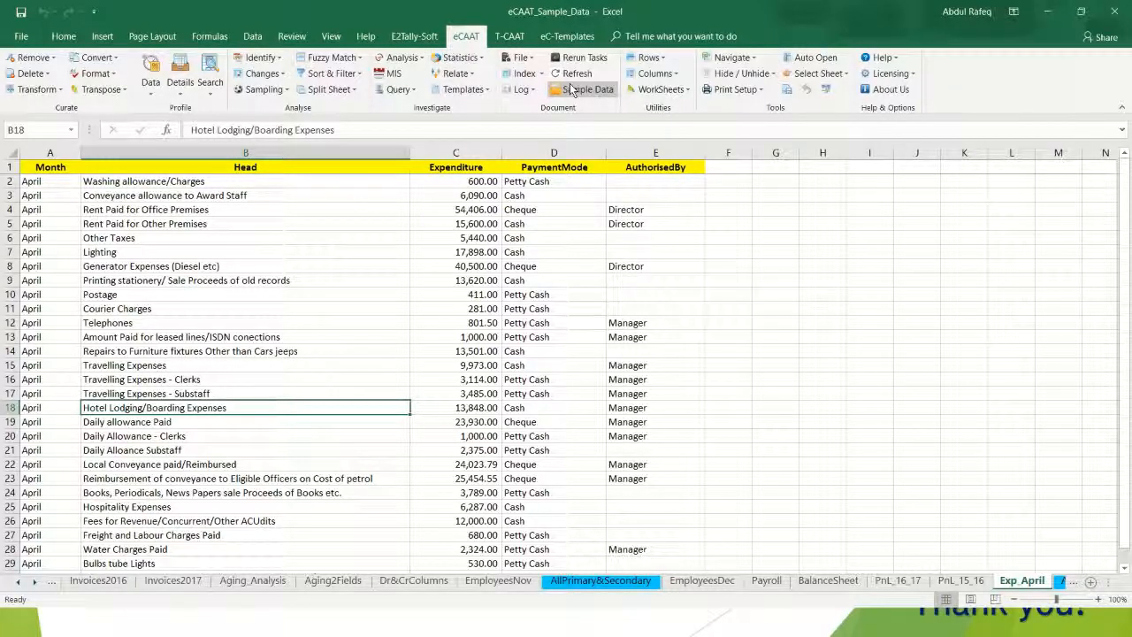
{"action": "left_click", "coordinate": [466, 76]}
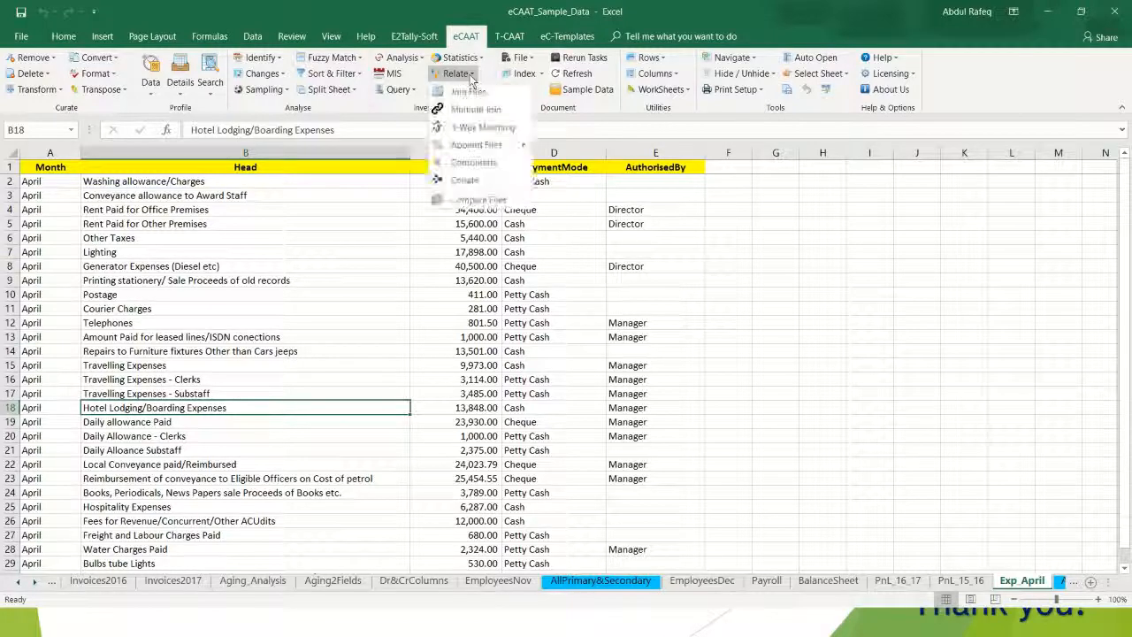
{"action": "left_click", "coordinate": [481, 109]}
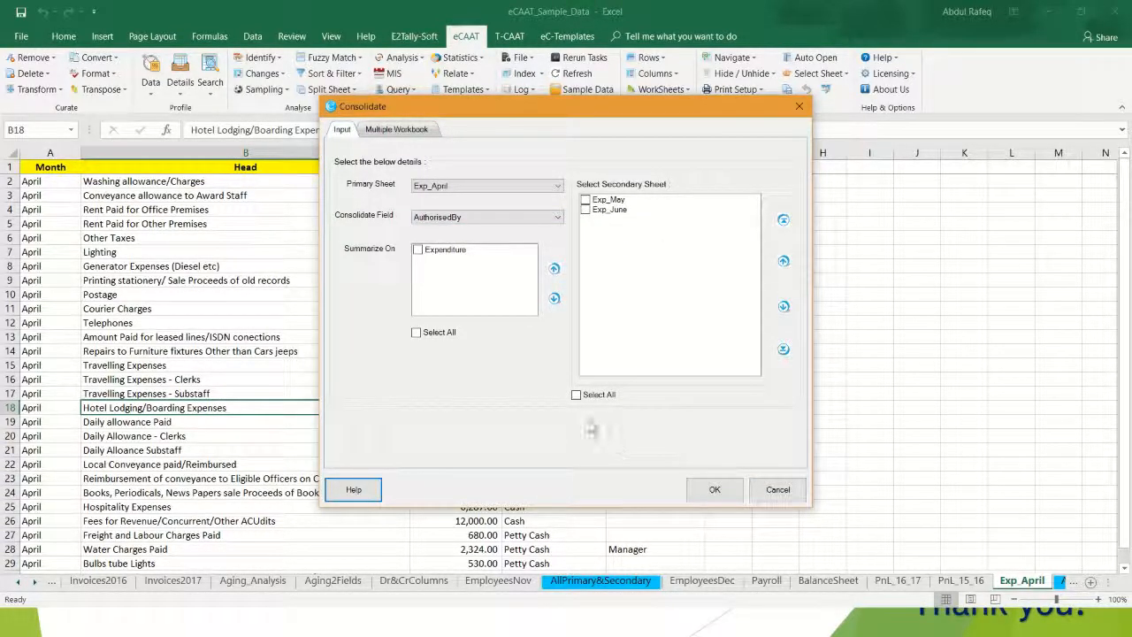
{"action": "left_click", "coordinate": [576, 395]}
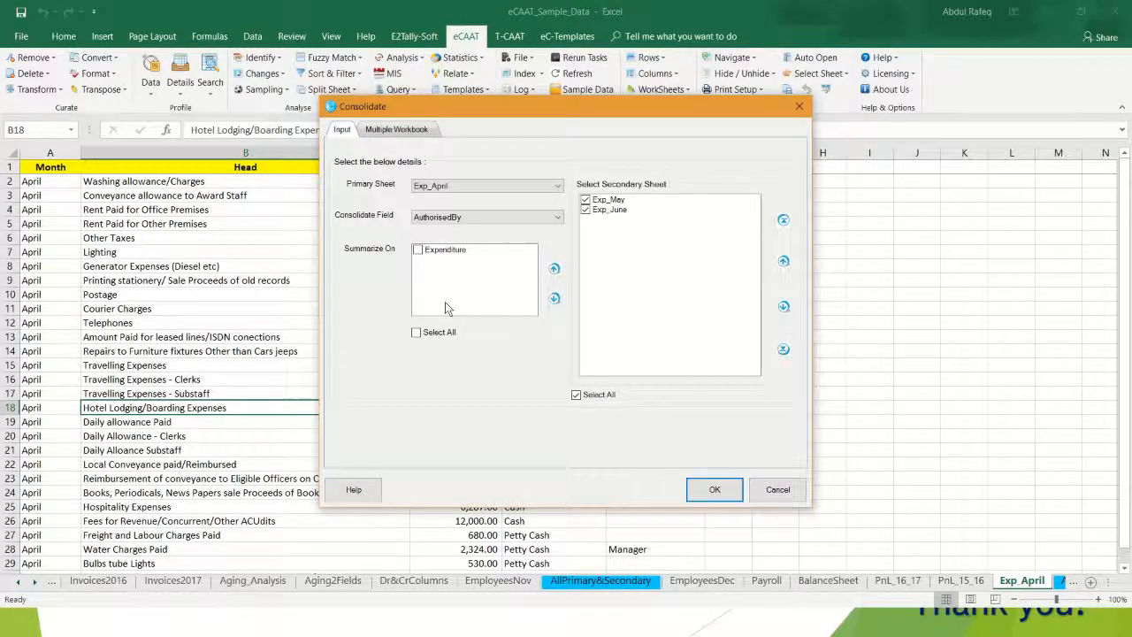
{"action": "left_click", "coordinate": [564, 216]}
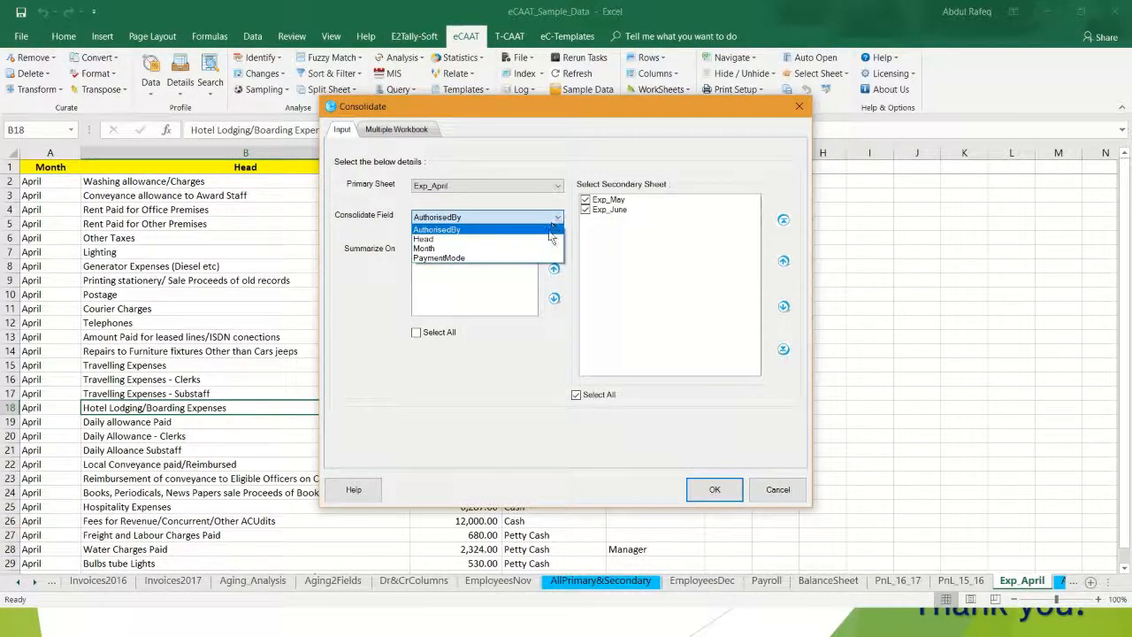
{"action": "left_click", "coordinate": [550, 240]}
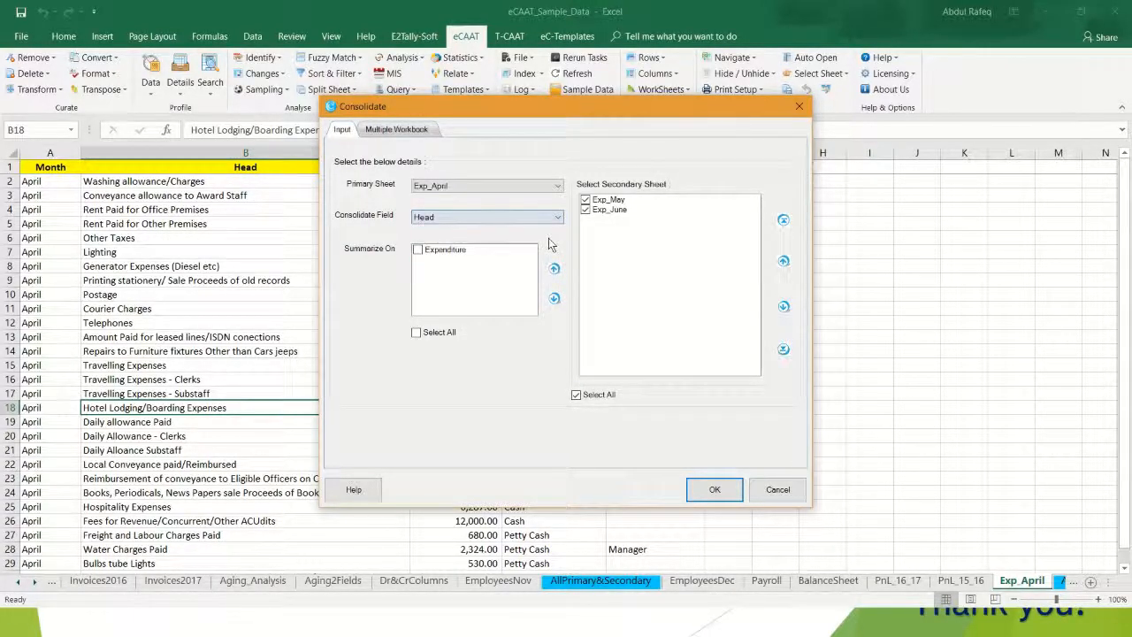
{"action": "left_click", "coordinate": [419, 250]}
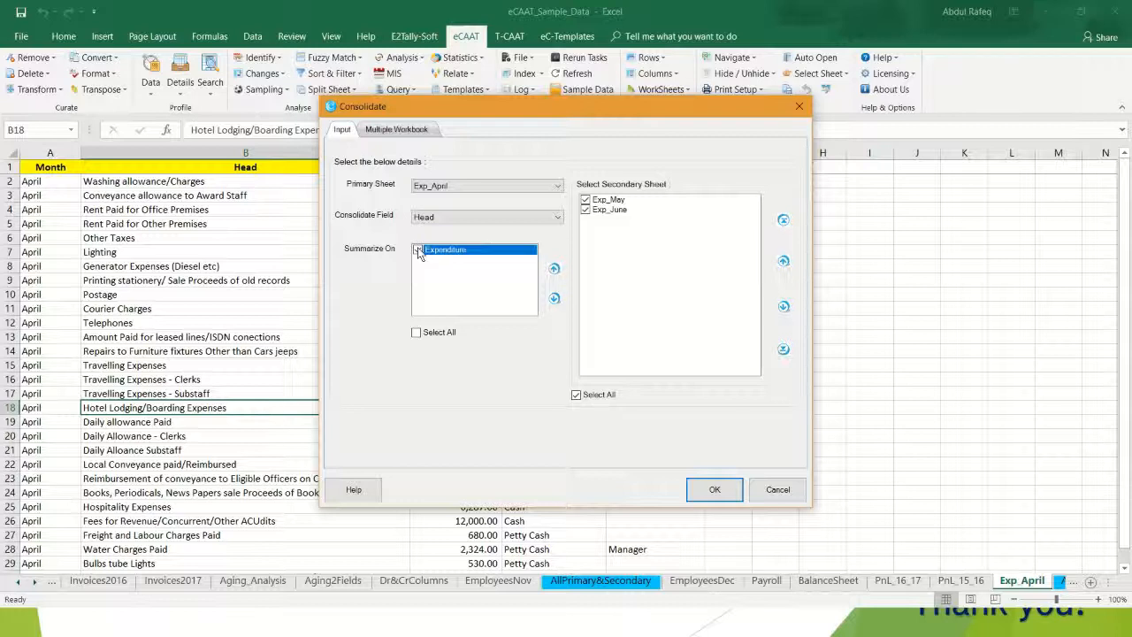
{"action": "left_click", "coordinate": [711, 489]}
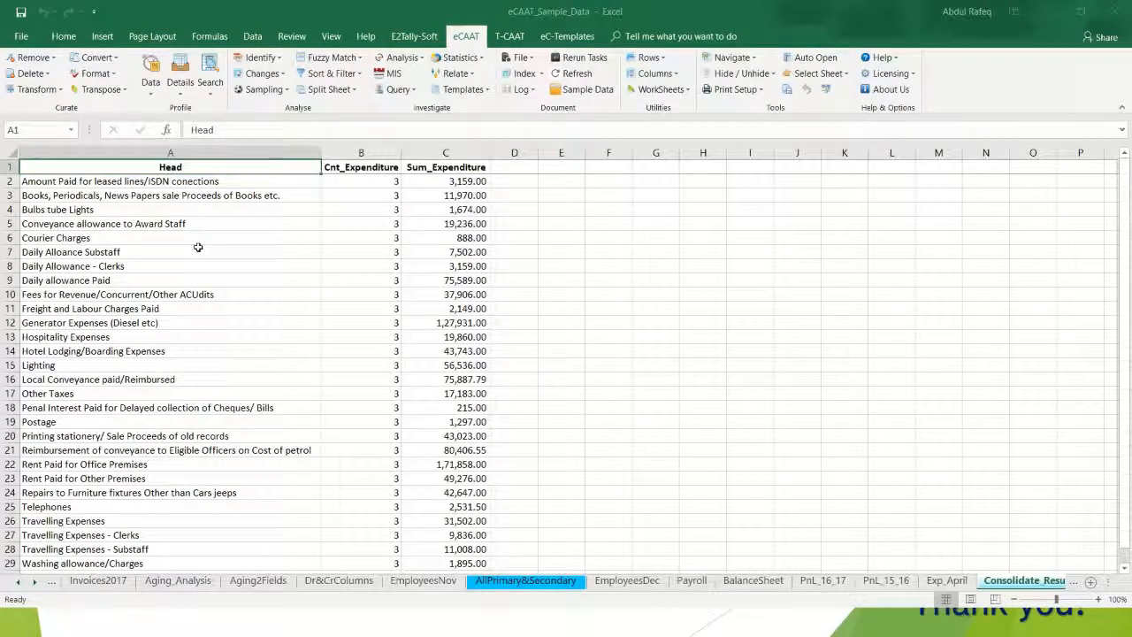
Examine the consolidated result's Head, Cnt_Expenditure and Sum_Expenditure columns down through the last expense head
{"action": "left_click", "coordinate": [160, 182]}
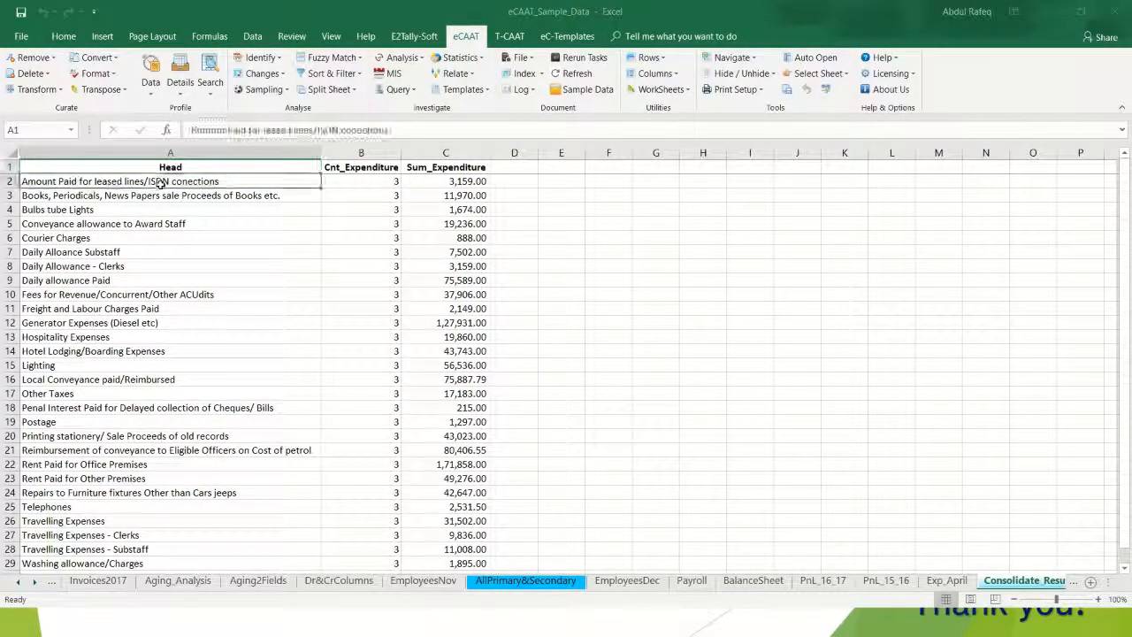
{"action": "left_click", "coordinate": [395, 183]}
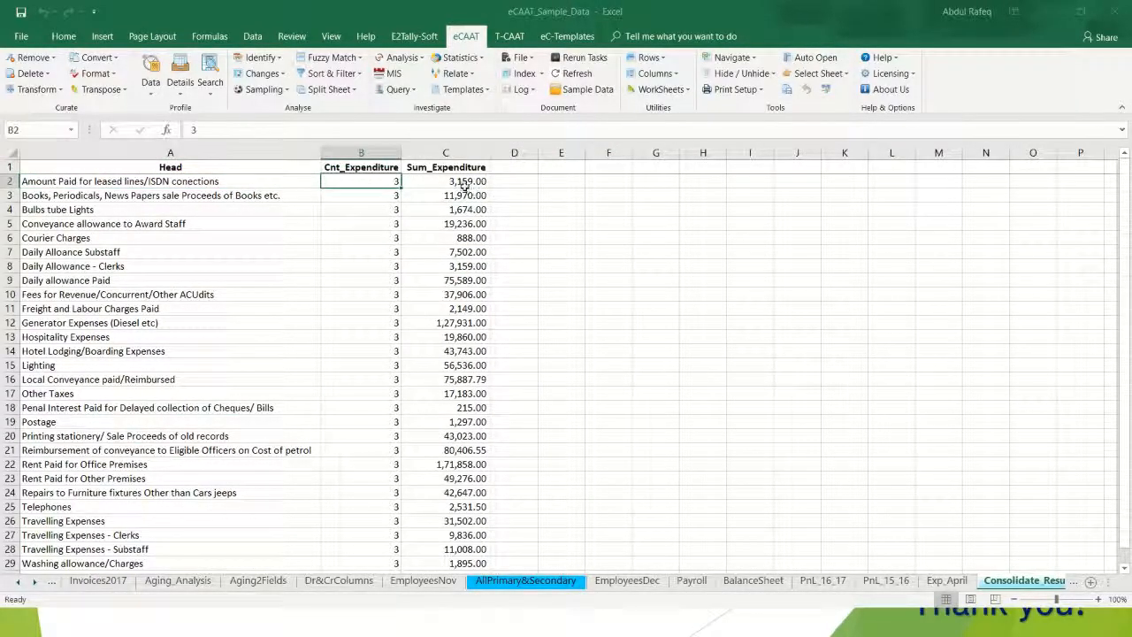
{"action": "key", "text": "Right"}
{"action": "key", "text": "Down"}
{"action": "key", "text": "Down"}
{"action": "key", "text": "Down"}
{"action": "key", "text": "Down"}
{"action": "key", "text": "Down"}
{"action": "key", "text": "Down"}
{"action": "key", "text": "Down"}
{"action": "key", "text": "Down"}
{"action": "key", "text": "Down"}
{"action": "key", "text": "Down"}
{"action": "key", "text": "Down"}
{"action": "key", "text": "Down"}
{"action": "key", "text": "Down"}
{"action": "key", "text": "Down"}
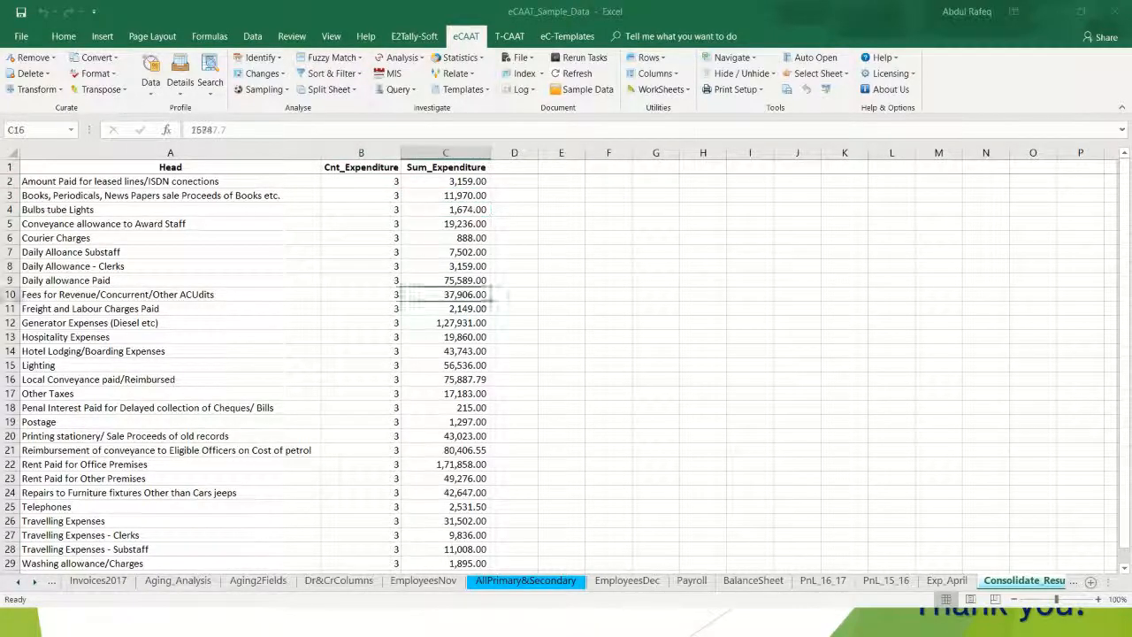
{"action": "key", "text": "Down"}
{"action": "key", "text": "Down"}
{"action": "key", "text": "Down"}
{"action": "key", "text": "Down"}
{"action": "key", "text": "Down"}
{"action": "key", "text": "Down"}
{"action": "key", "text": "Down"}
{"action": "key", "text": "Down"}
{"action": "key", "text": "Down"}
{"action": "key", "text": "Down"}
{"action": "key", "text": "Down"}
{"action": "key", "text": "Down"}
{"action": "key", "text": "Down"}
{"action": "key", "text": "Down"}
{"action": "key", "text": "Down"}
{"action": "key", "text": "Down"}
{"action": "key", "text": "Down"}
{"action": "key", "text": "Down"}
{"action": "key", "text": "Down"}
{"action": "key", "text": "Down"}
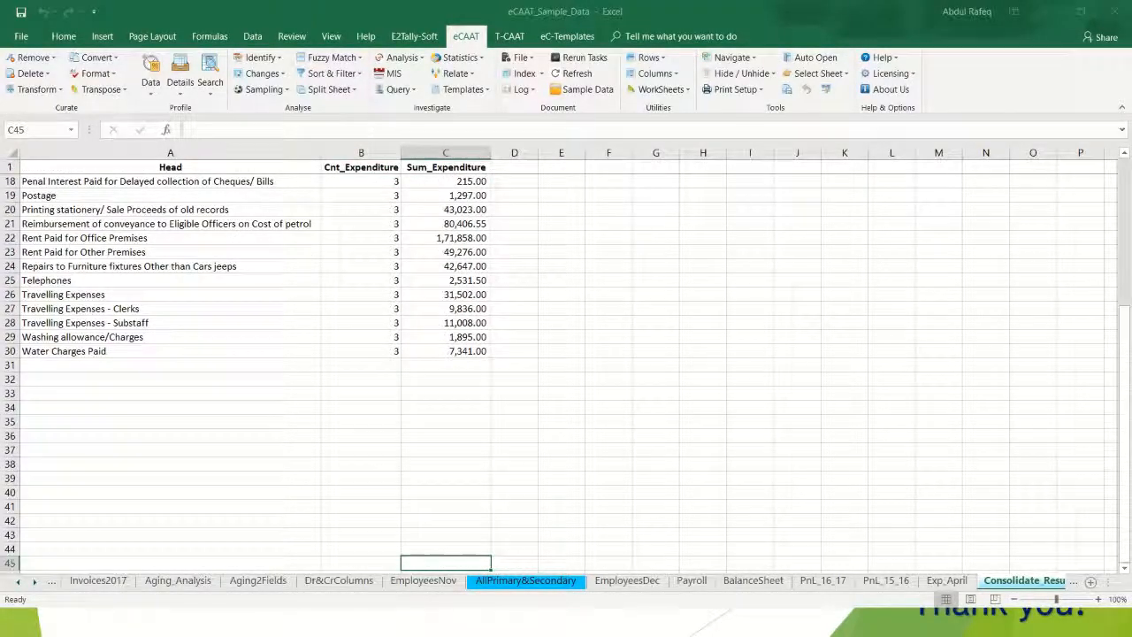
Review the consolidated Sum_Expenditure column back up to its heading, and check the Daily allowance Paid head
{"action": "key", "text": "Up"}
{"action": "key", "text": "Up"}
{"action": "key", "text": "Up"}
{"action": "key", "text": "Up"}
{"action": "key", "text": "Up"}
{"action": "key", "text": "Up"}
{"action": "key", "text": "Up"}
{"action": "key", "text": "Up"}
{"action": "key", "text": "Up"}
{"action": "key", "text": "Up"}
{"action": "key", "text": "Up"}
{"action": "key", "text": "Up"}
{"action": "key", "text": "Up"}
{"action": "key", "text": "Up"}
{"action": "key", "text": "Up"}
{"action": "key", "text": "Up"}
{"action": "key", "text": "Up"}
{"action": "key", "text": "Up"}
{"action": "key", "text": "Up"}
{"action": "key", "text": "Up"}
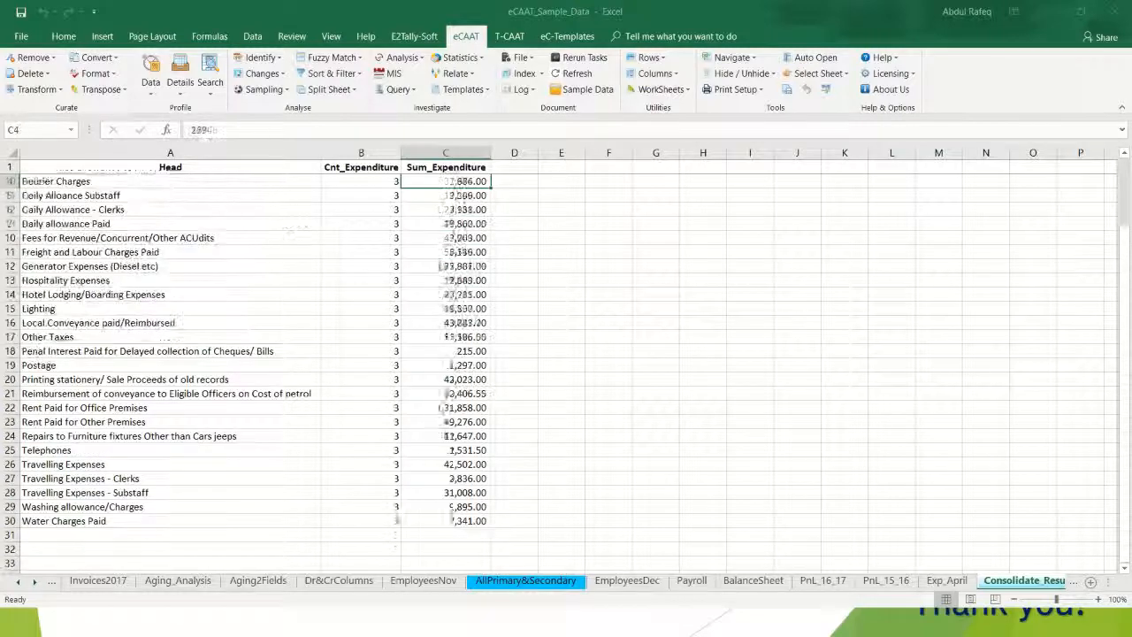
{"action": "key", "text": "Up"}
{"action": "key", "text": "Up"}
{"action": "key", "text": "Up"}
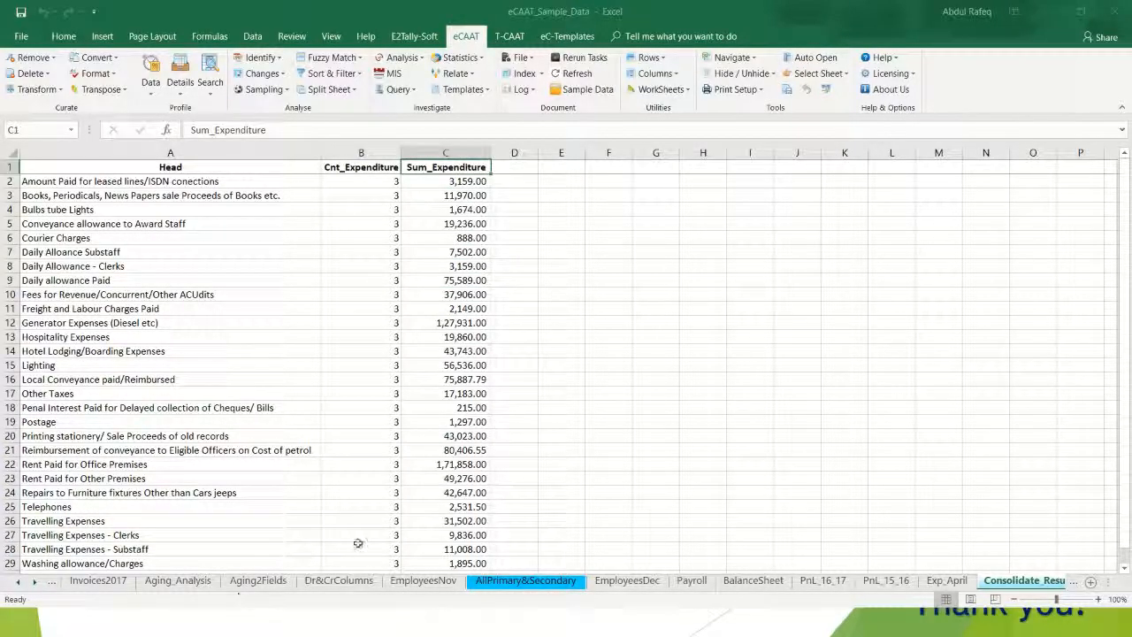
{"action": "left_click", "coordinate": [120, 277]}
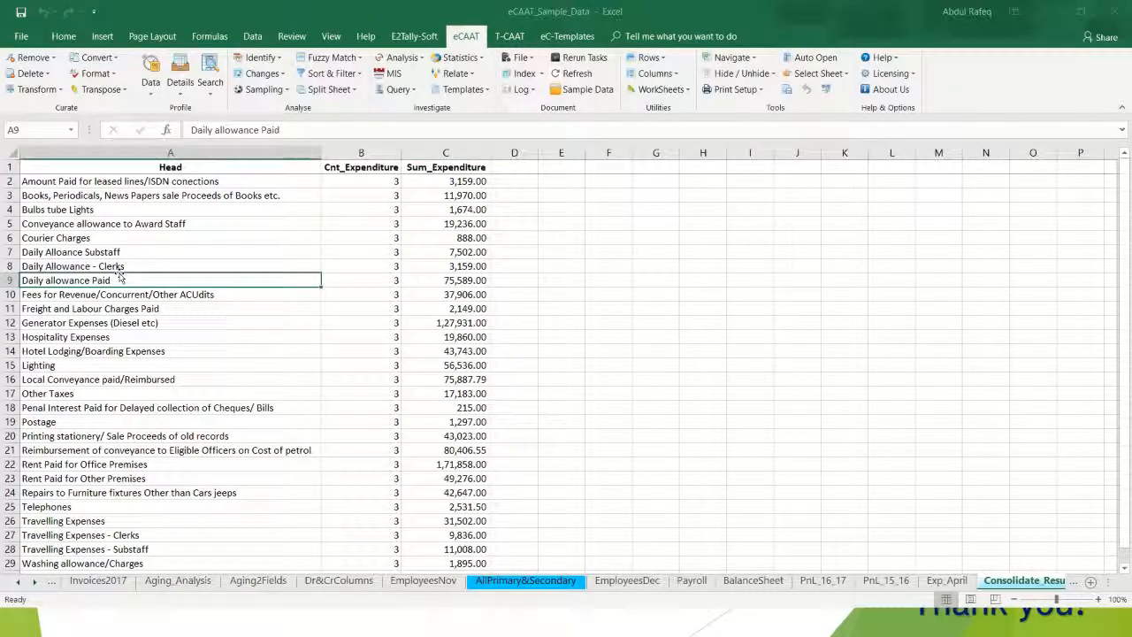
Switch to the Exp_April sheet and select an expenditure cell in its data
{"action": "left_click", "coordinate": [947, 583]}
{"action": "left_click", "coordinate": [429, 334]}
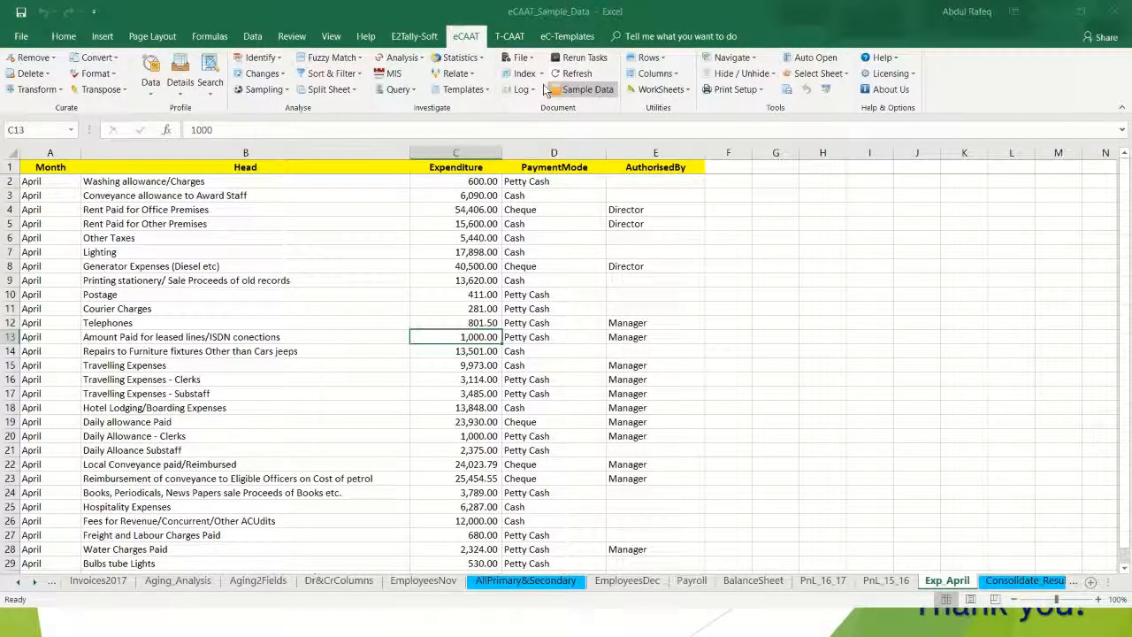
{"action": "left_click", "coordinate": [468, 75]}
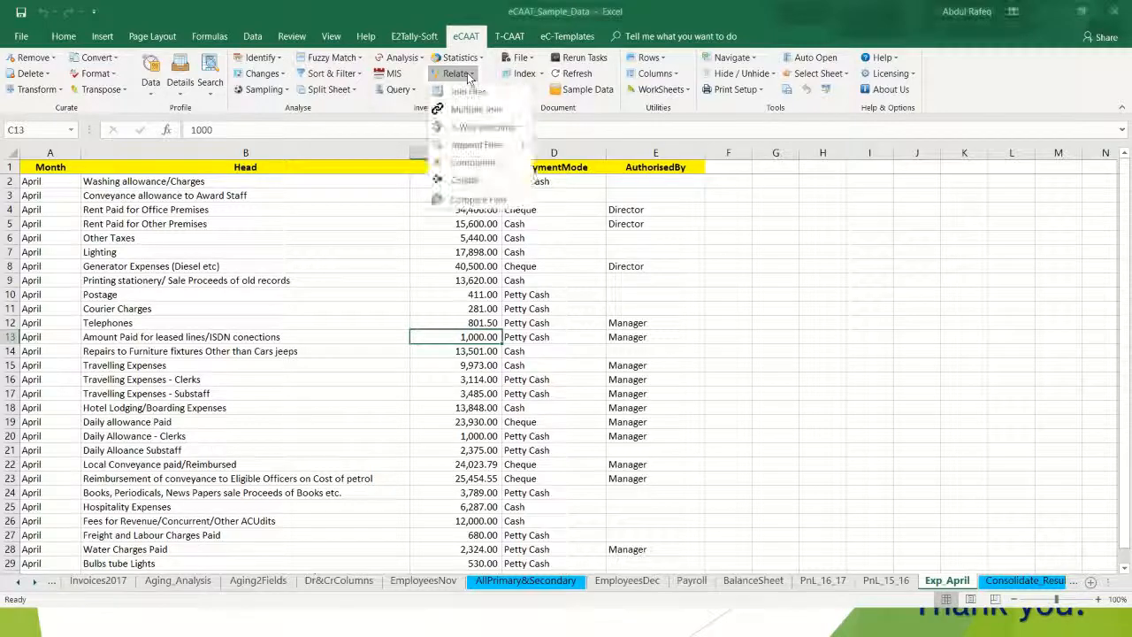
{"action": "left_click", "coordinate": [482, 129]}
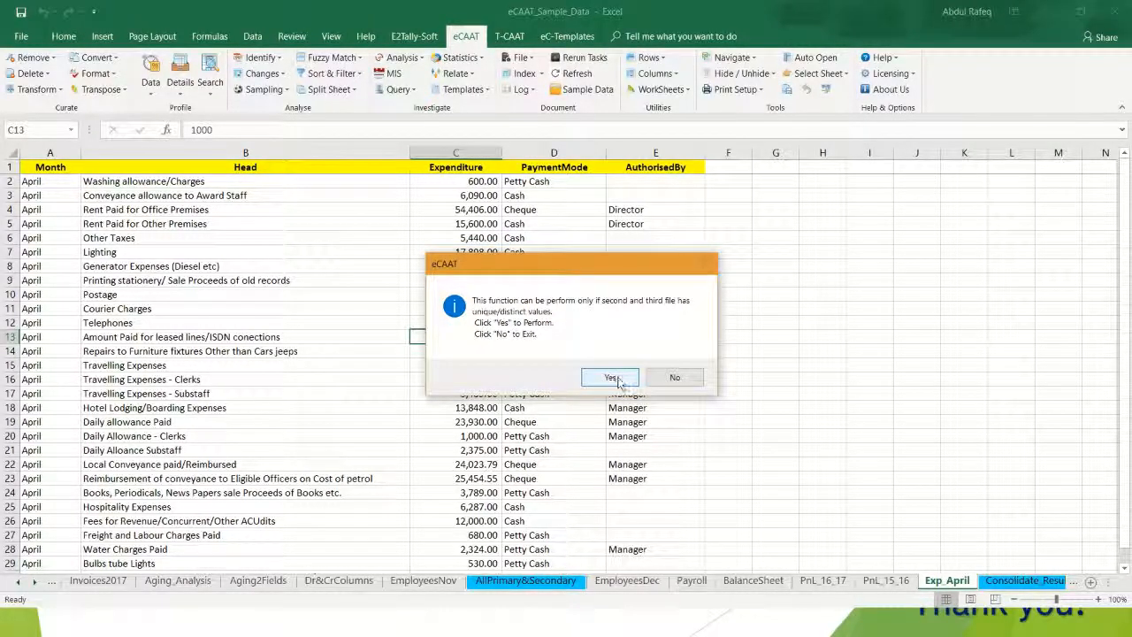
{"action": "left_click", "coordinate": [610, 378]}
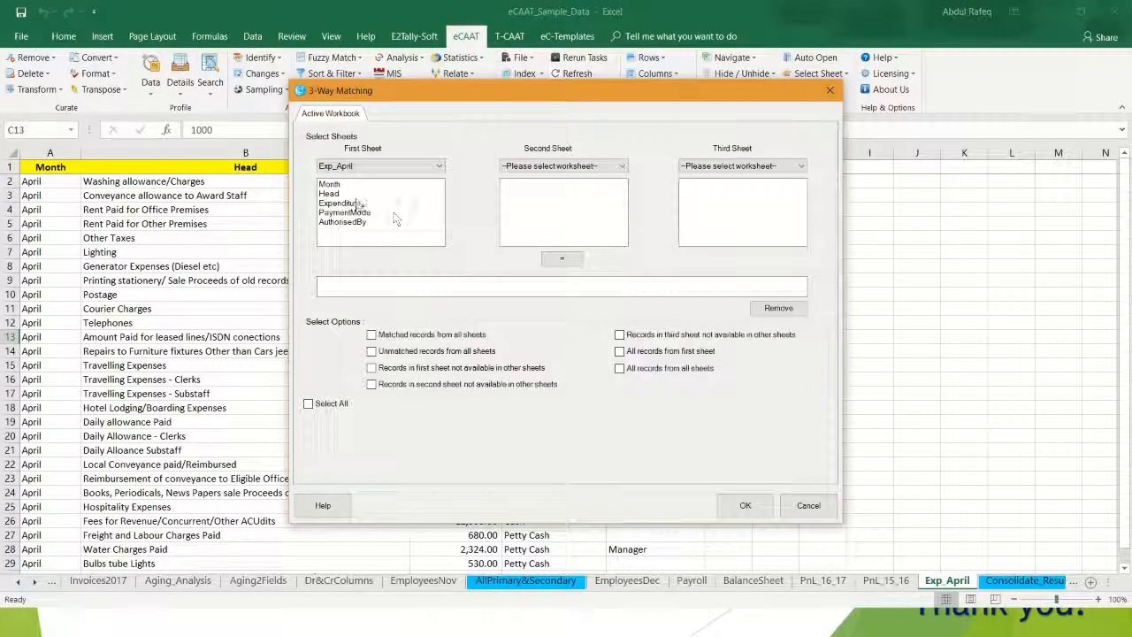
{"action": "left_click", "coordinate": [622, 168]}
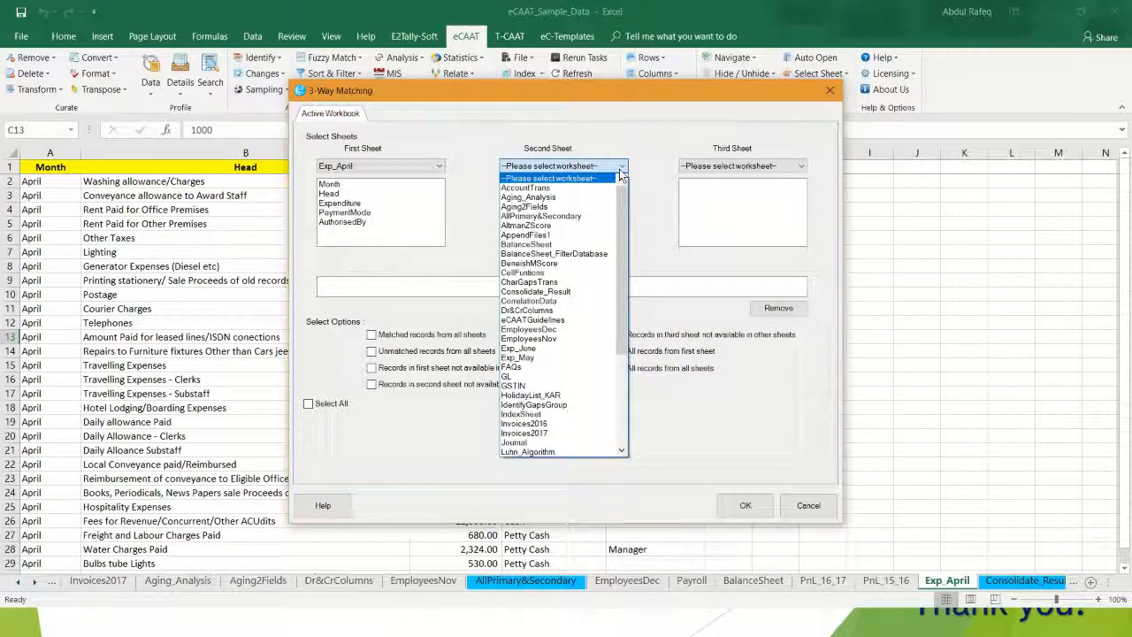
{"action": "left_click", "coordinate": [556, 358]}
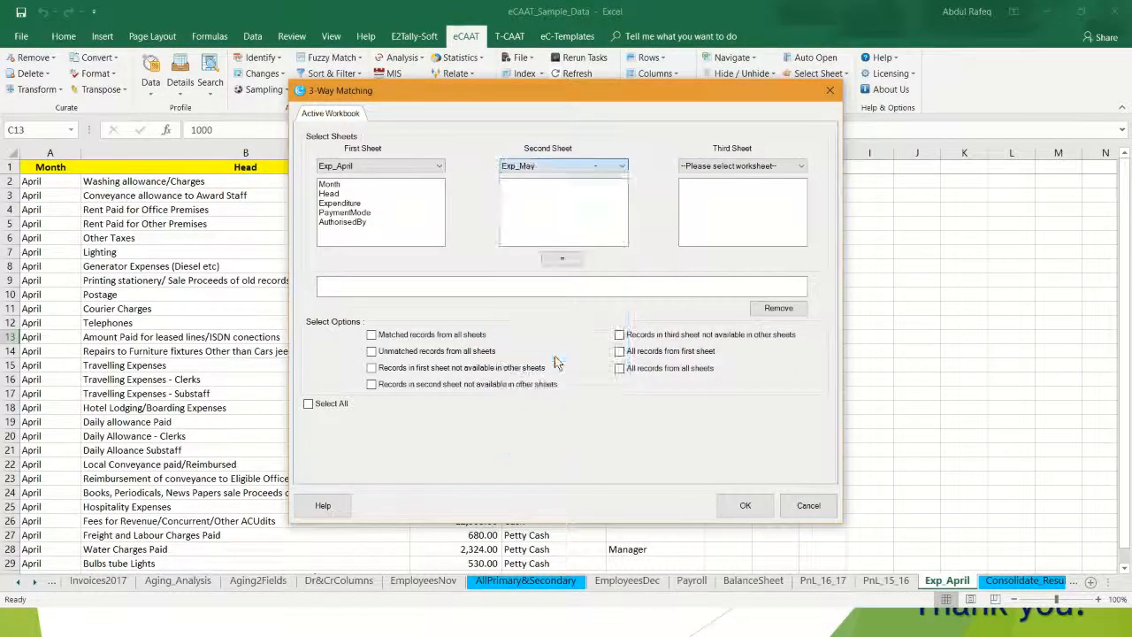
{"action": "left_click", "coordinate": [801, 166]}
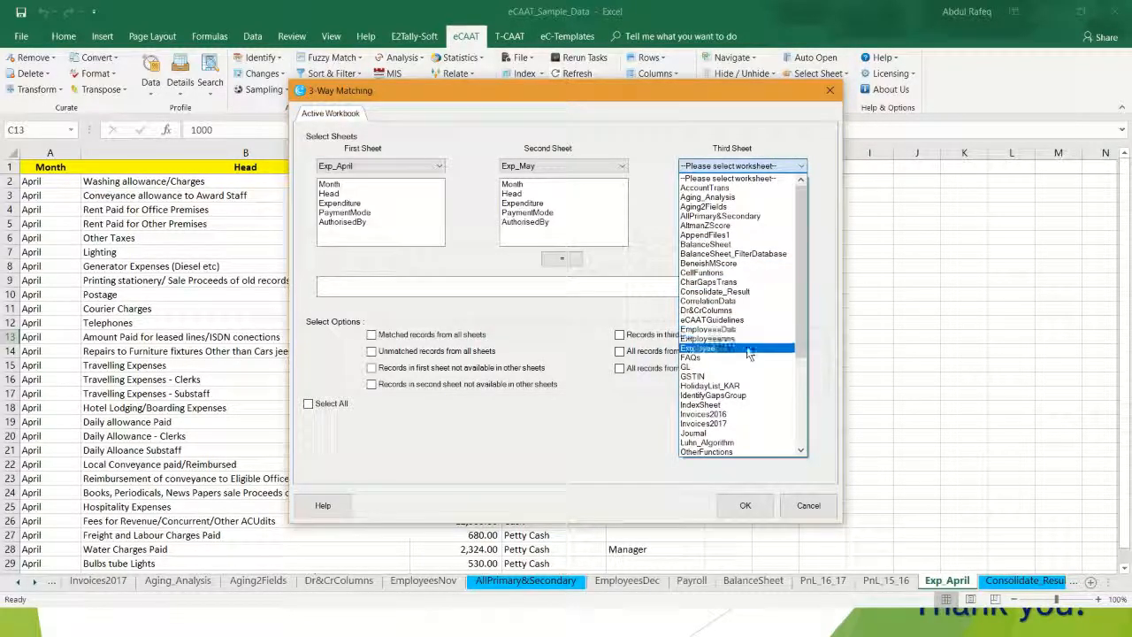
{"action": "left_click", "coordinate": [745, 349]}
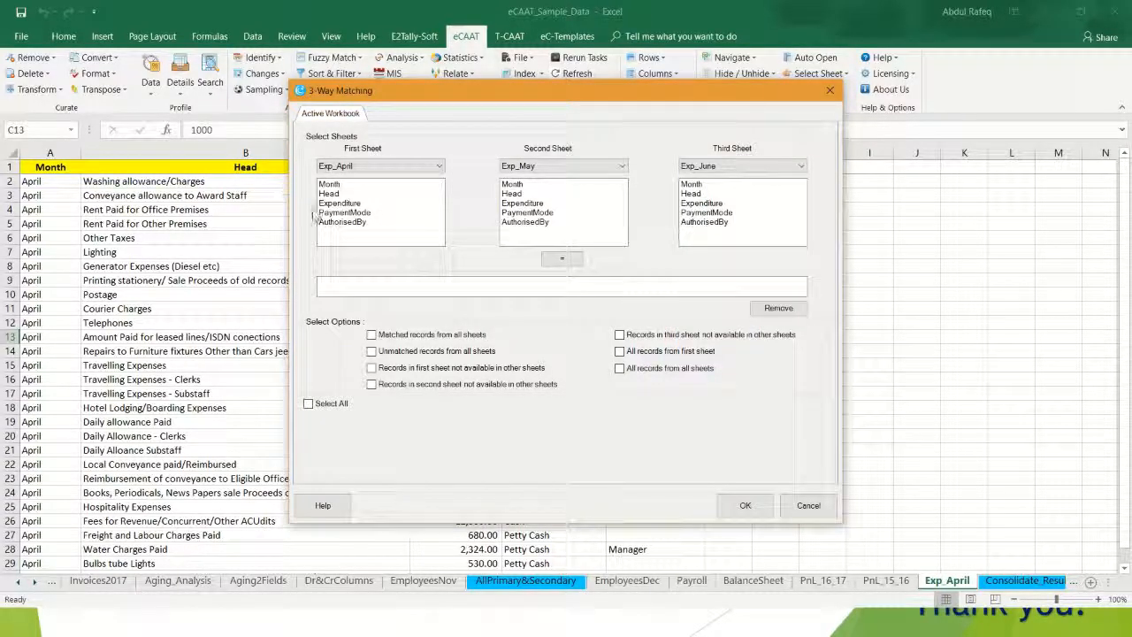
{"action": "left_click", "coordinate": [330, 194]}
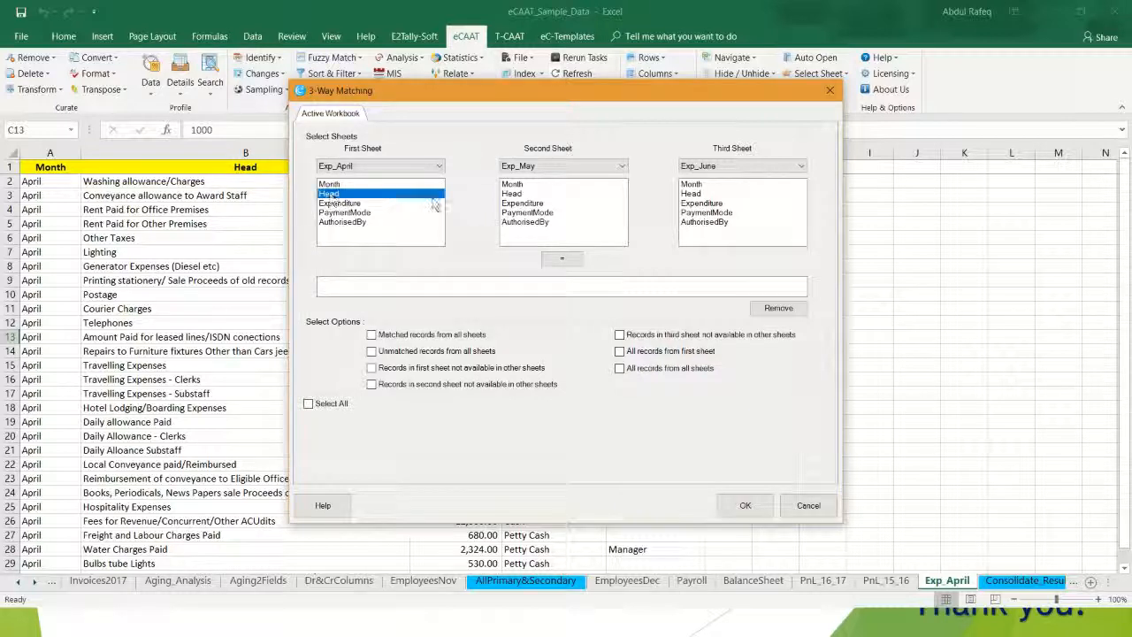
{"action": "left_click", "coordinate": [515, 194]}
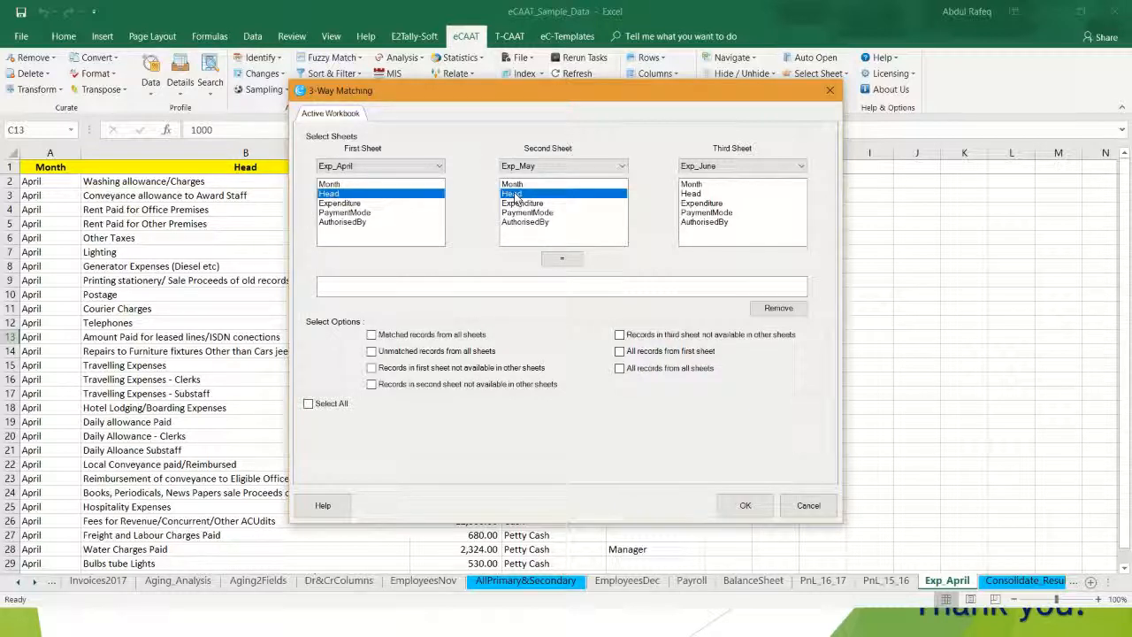
{"action": "left_click", "coordinate": [692, 195]}
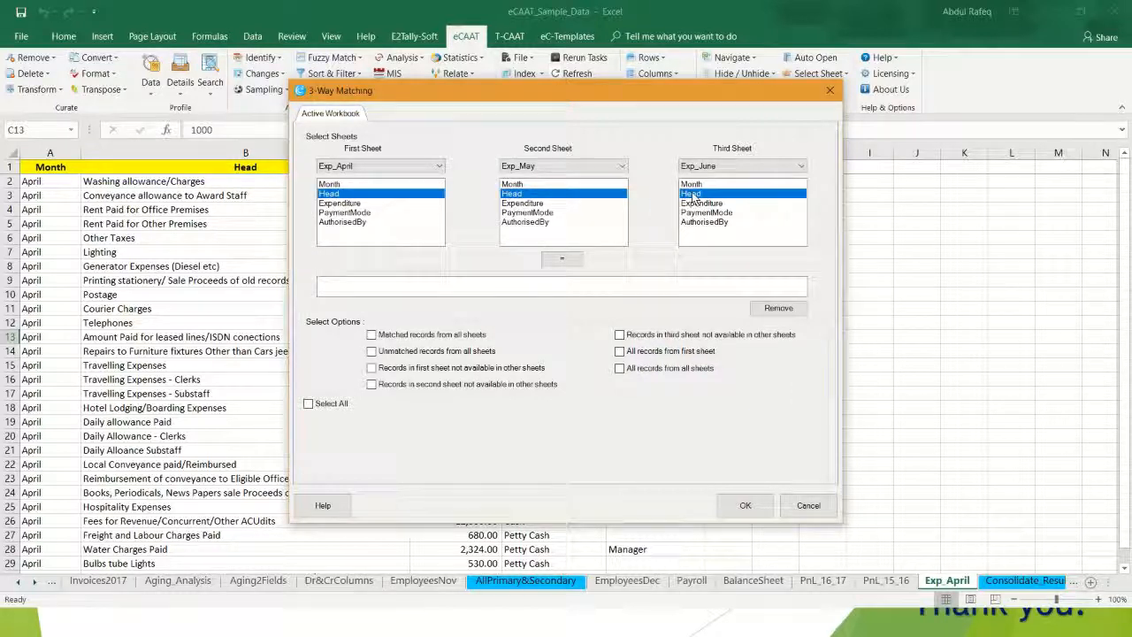
{"action": "double_click", "coordinate": [563, 262]}
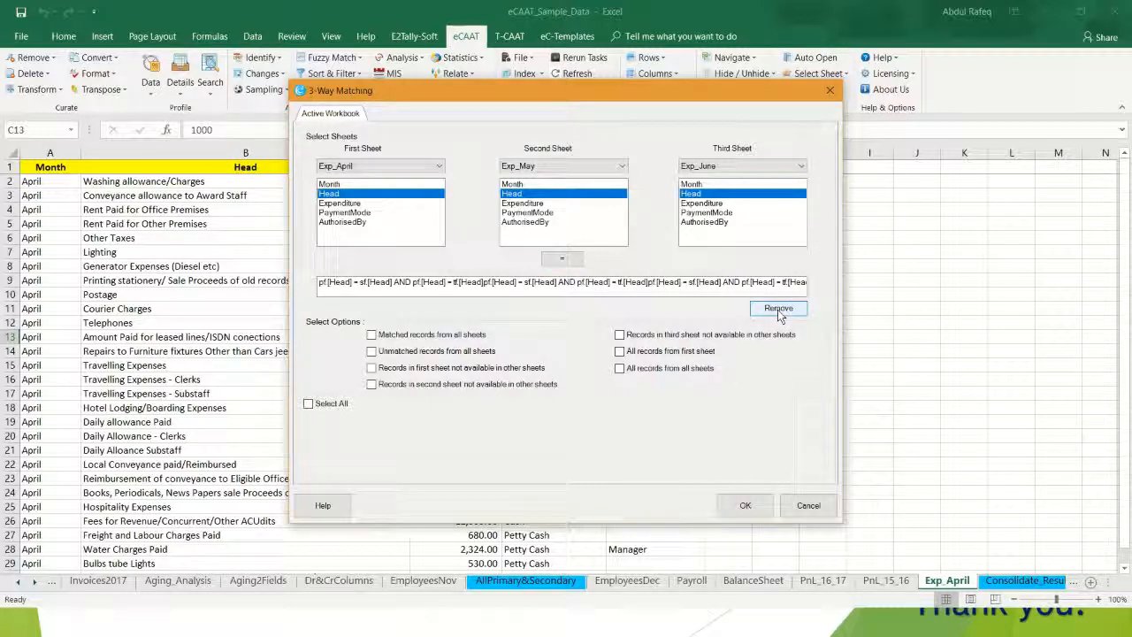
{"action": "left_click", "coordinate": [779, 312]}
{"action": "left_click", "coordinate": [738, 282]}
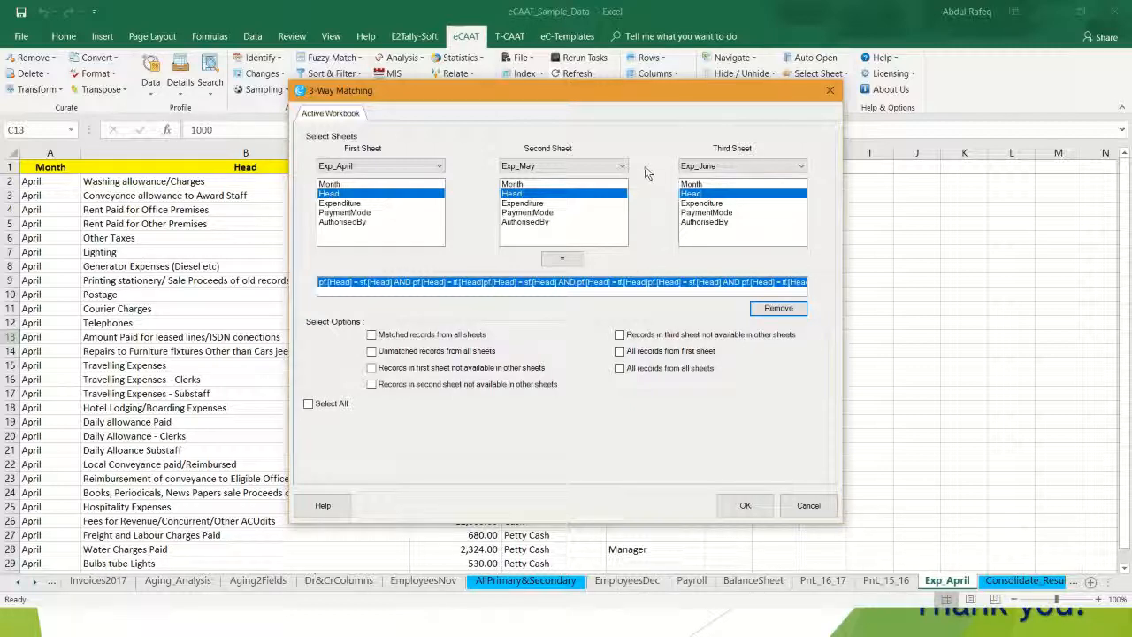
{"action": "left_click", "coordinate": [806, 504]}
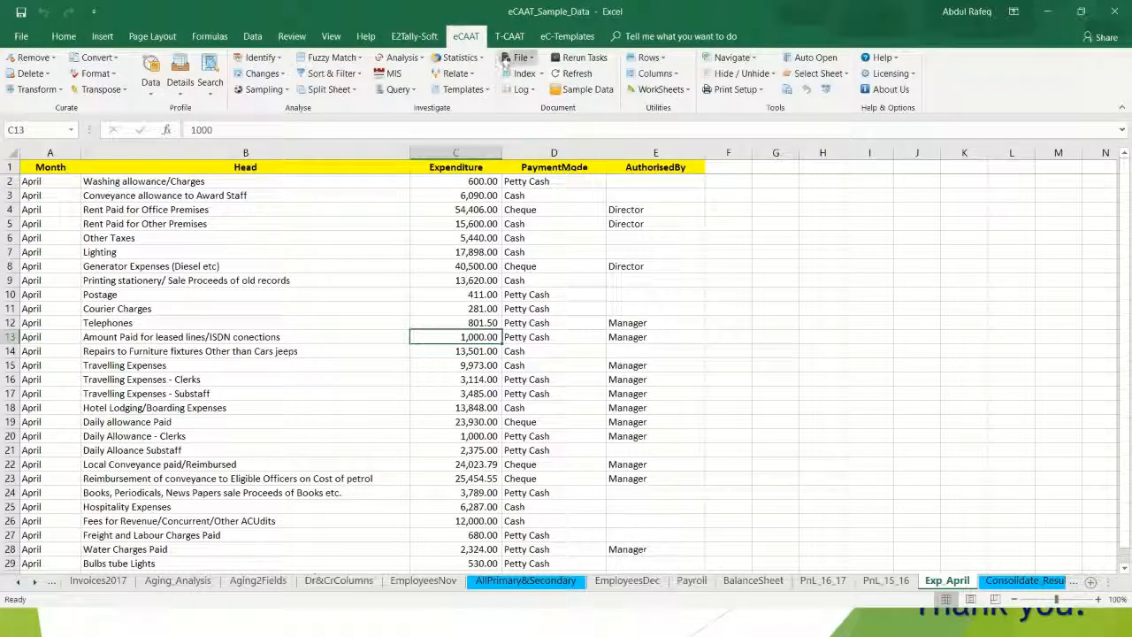
Set up a 3-Way Matching with Exp_April as the first sheet, Exp_May as the second and Exp_June as the third
{"action": "left_click", "coordinate": [492, 265]}
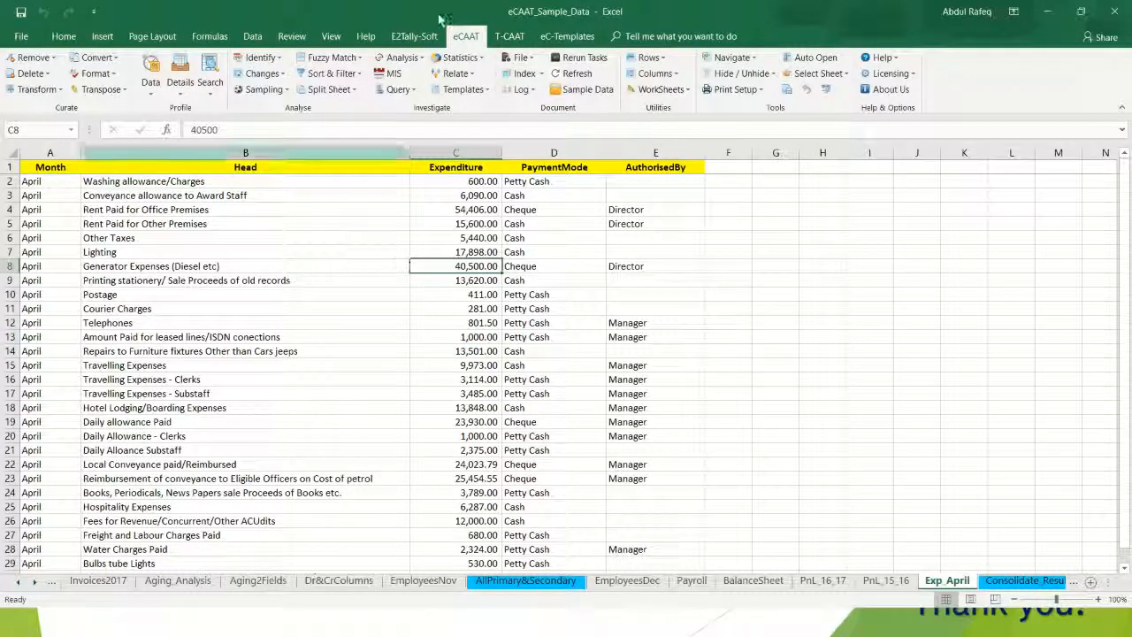
{"action": "left_click", "coordinate": [474, 74]}
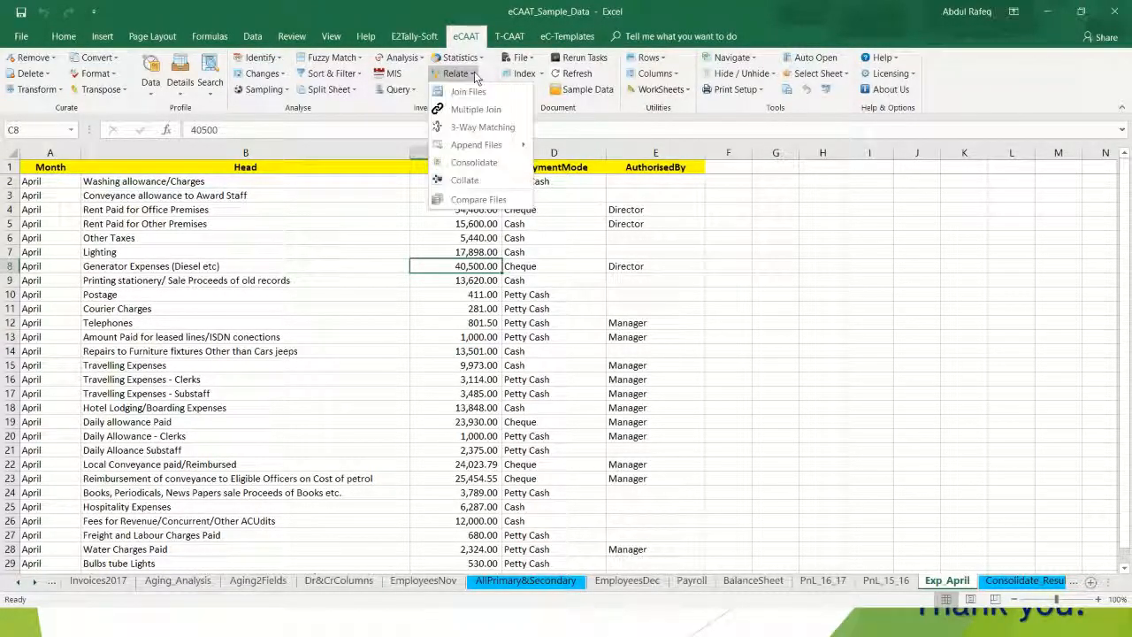
{"action": "left_click", "coordinate": [496, 128]}
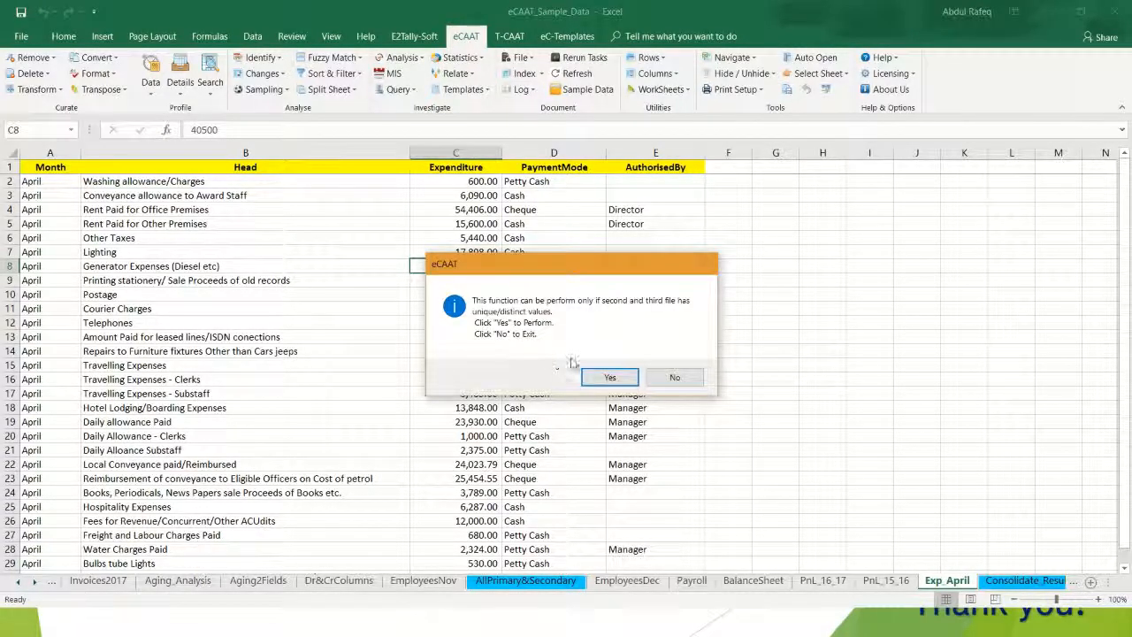
{"action": "left_click", "coordinate": [597, 379]}
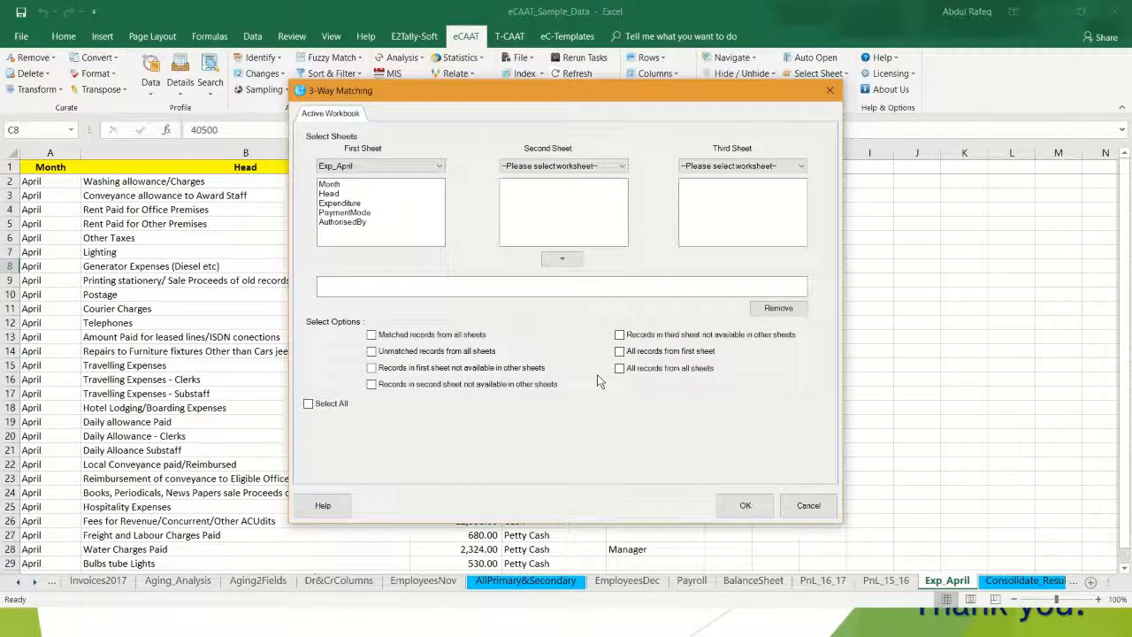
{"action": "left_click", "coordinate": [623, 168]}
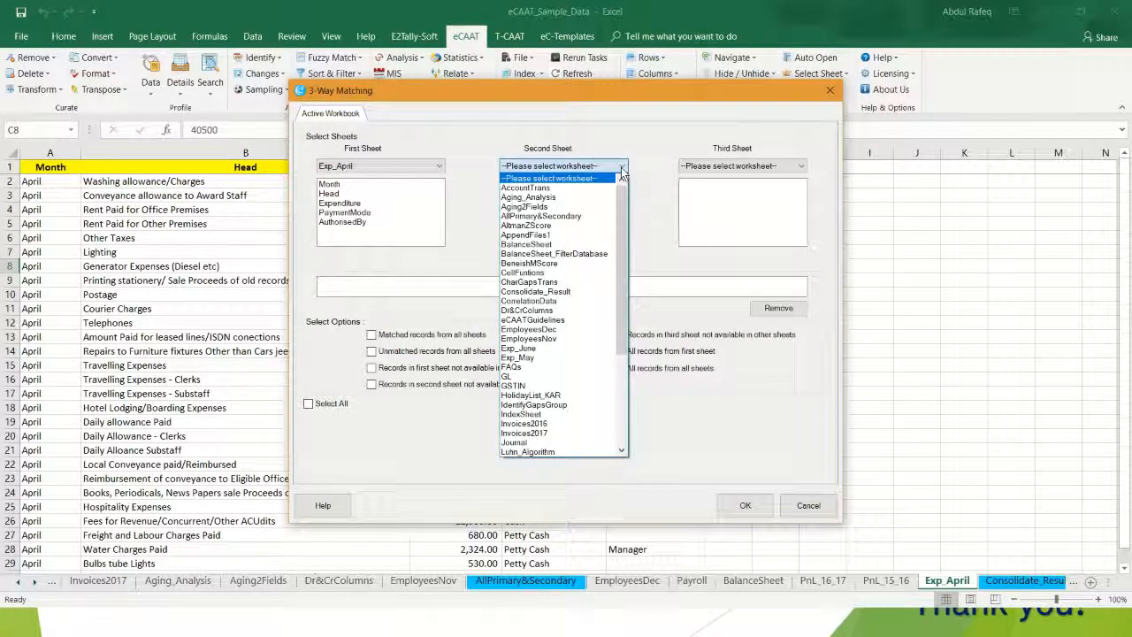
{"action": "left_click", "coordinate": [535, 359]}
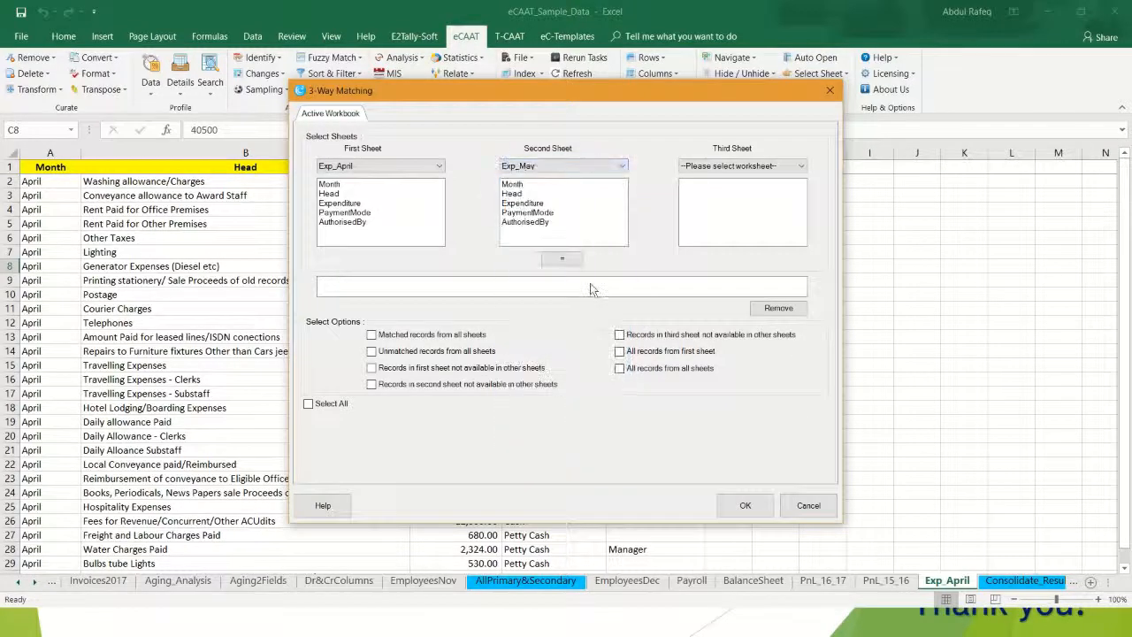
{"action": "left_click", "coordinate": [801, 168]}
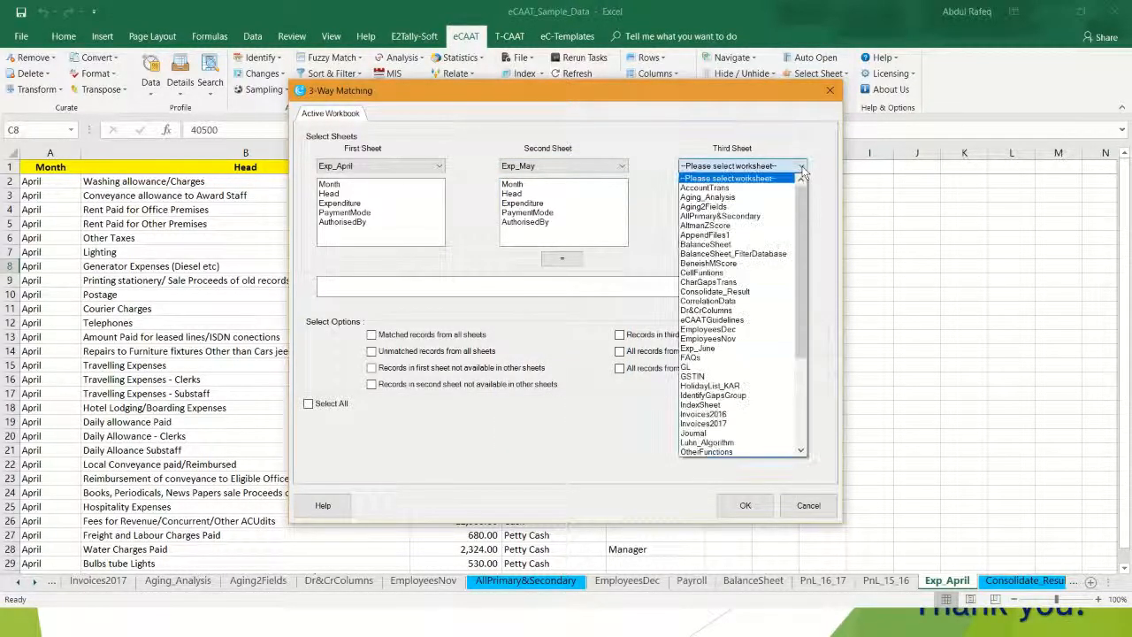
{"action": "left_click", "coordinate": [718, 350]}
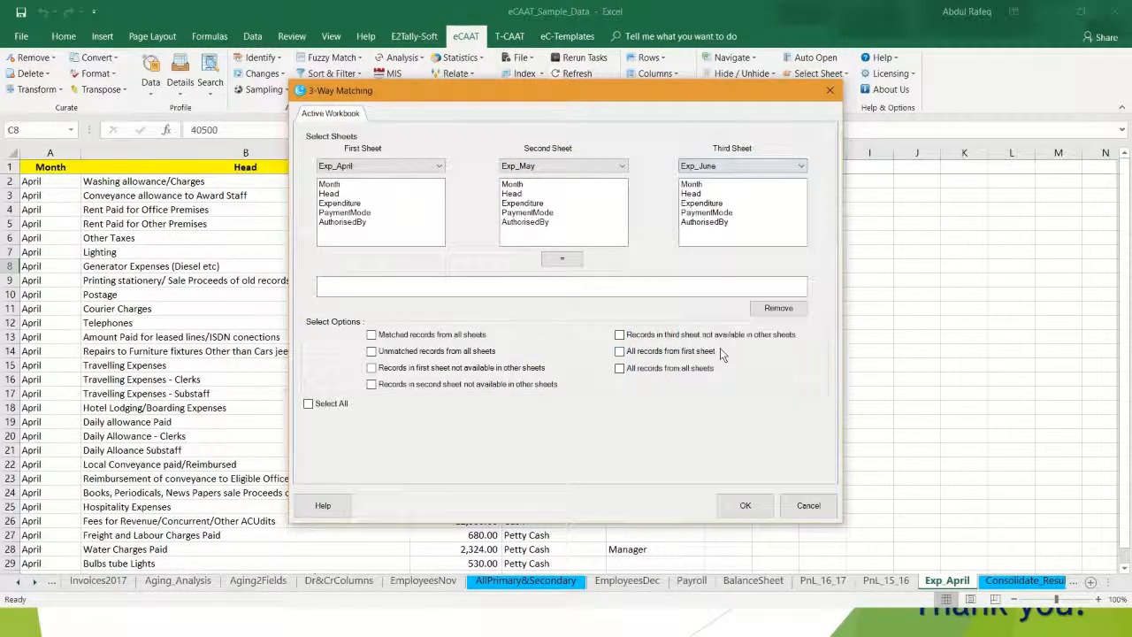
Add a matching condition that equates the Head field across all three expense sheets
{"action": "left_click", "coordinate": [329, 193]}
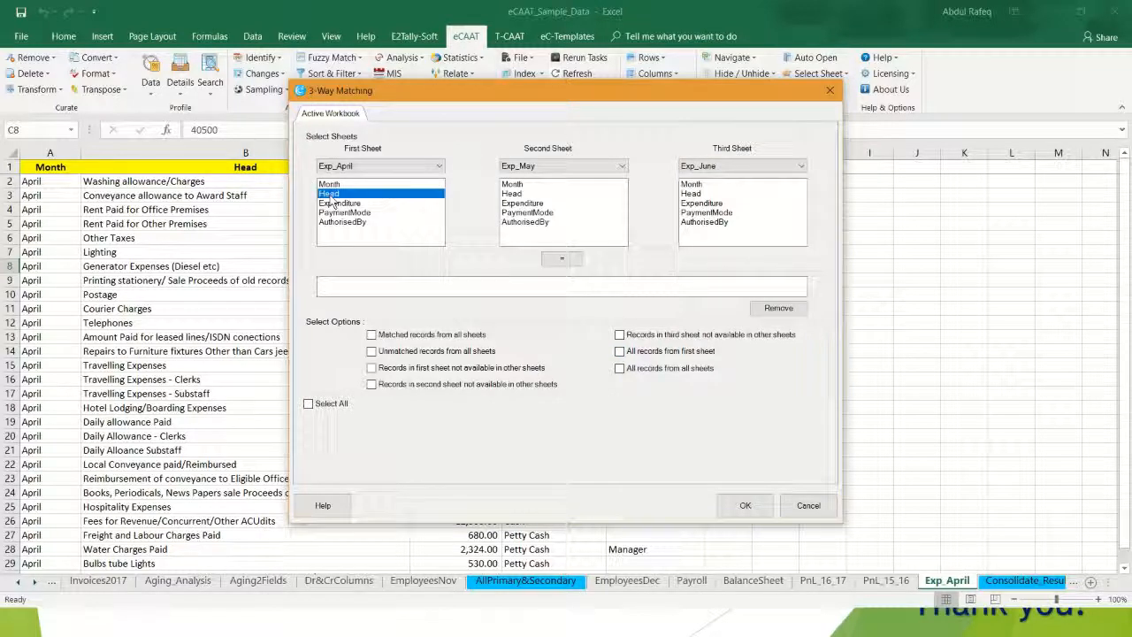
{"action": "left_click", "coordinate": [513, 194]}
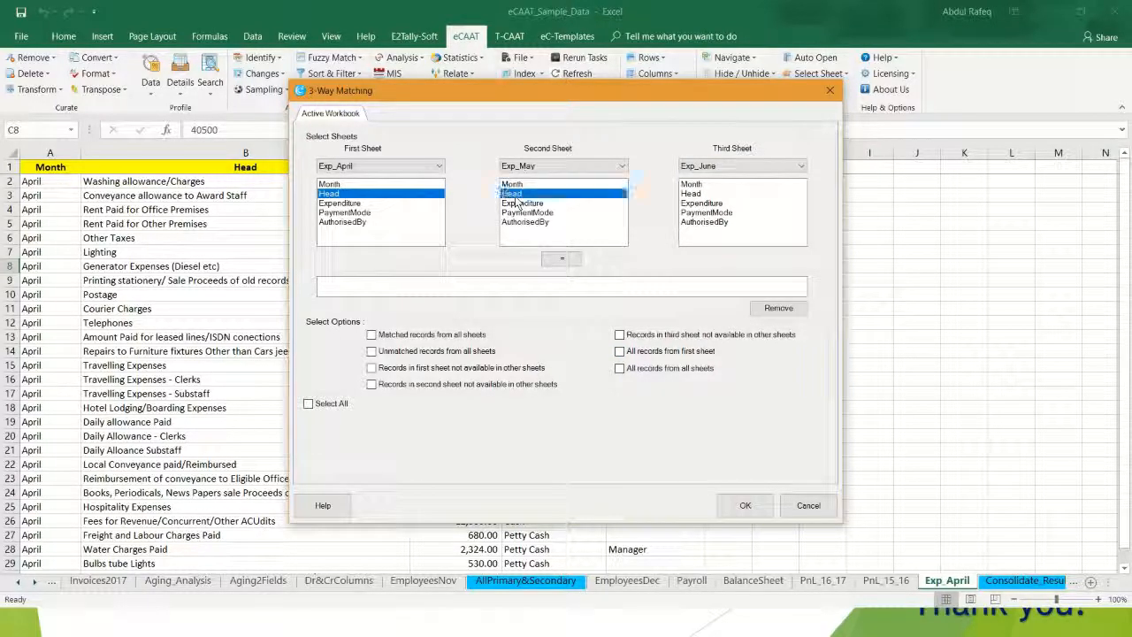
{"action": "left_click", "coordinate": [691, 195]}
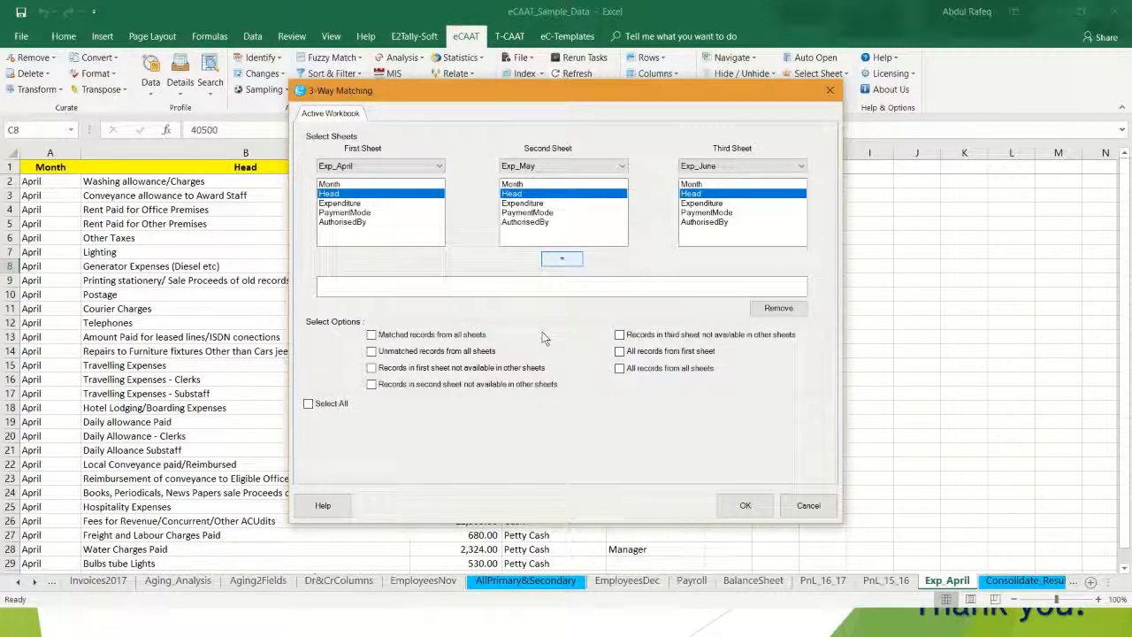
{"action": "left_click", "coordinate": [562, 259]}
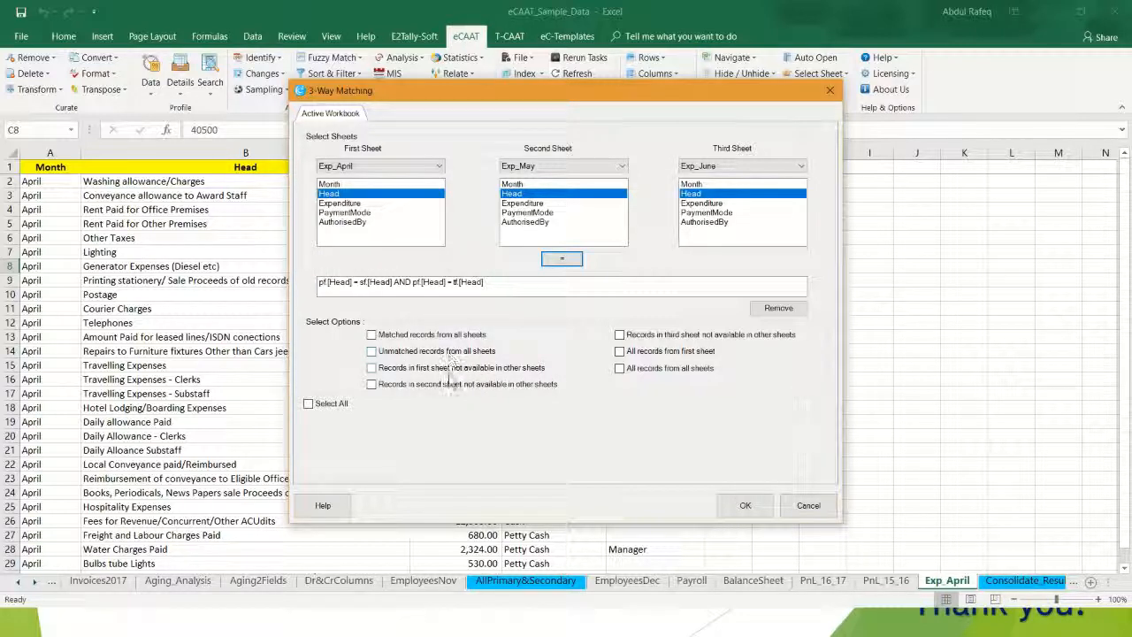
Try to run the matching for records in the third sheet not available in other sheets and all records from all sheets
{"action": "left_click", "coordinate": [620, 336]}
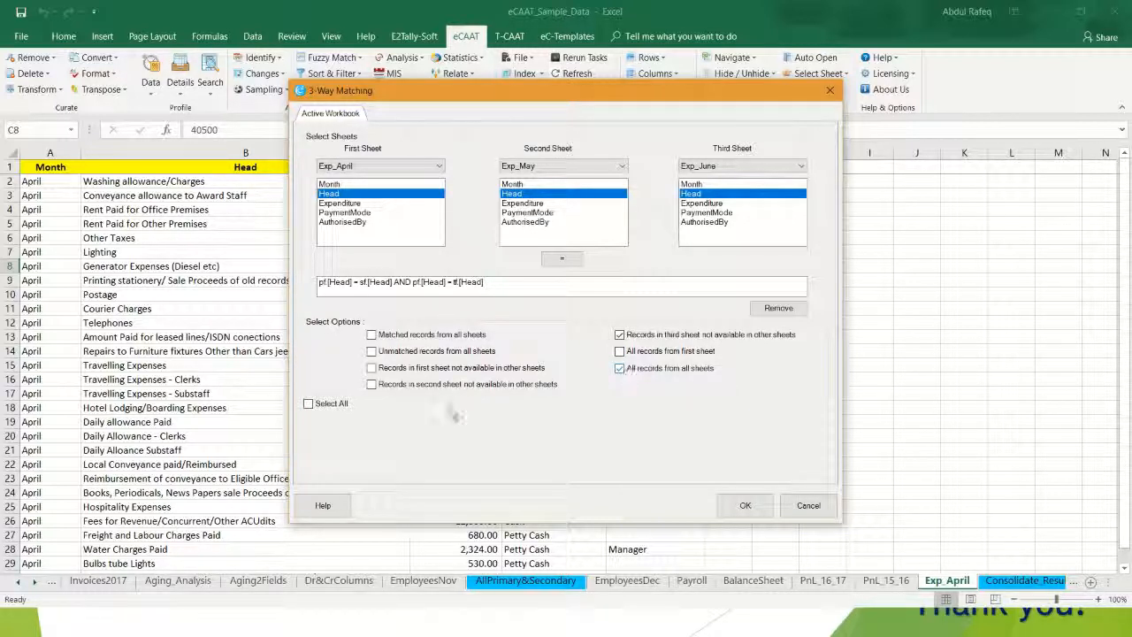
{"action": "left_click", "coordinate": [744, 504]}
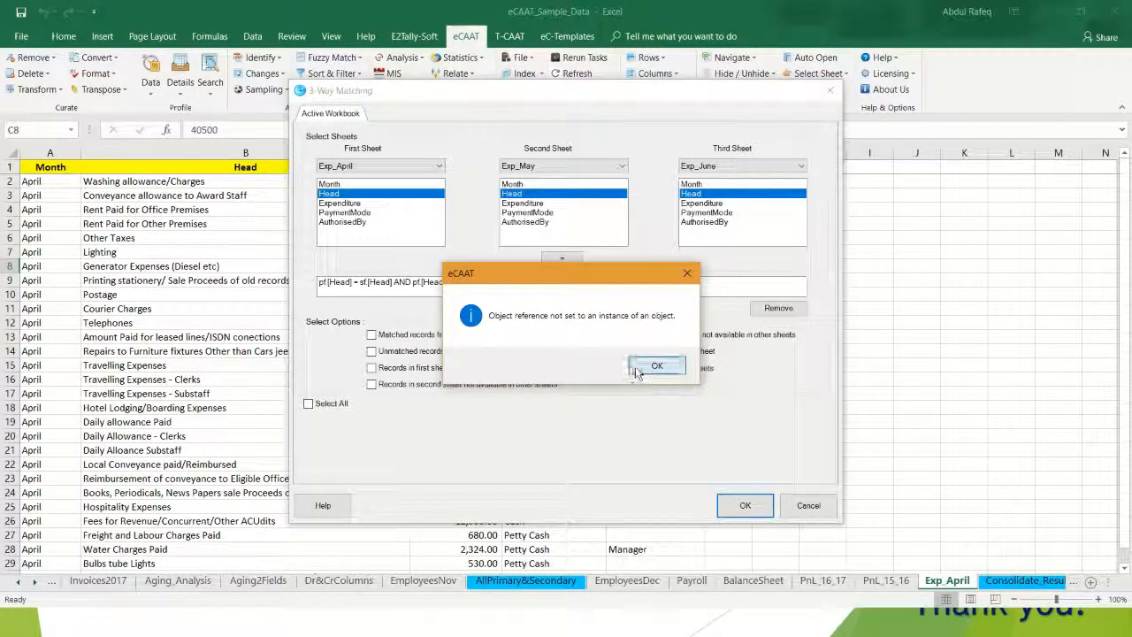
{"action": "left_click", "coordinate": [650, 369]}
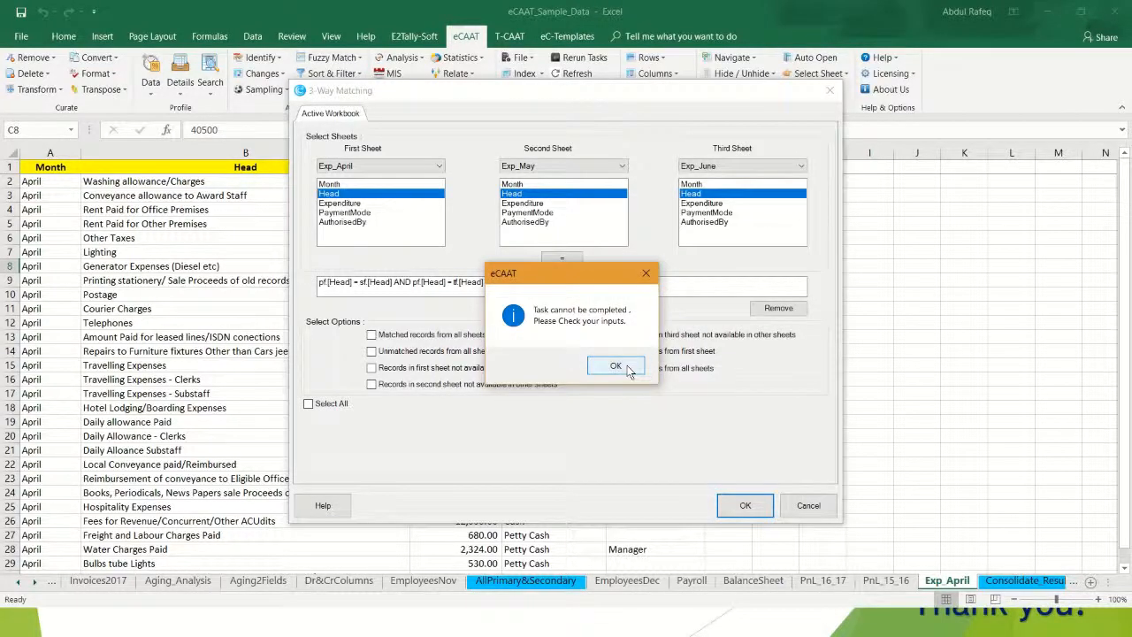
{"action": "left_click", "coordinate": [624, 364]}
{"action": "left_click", "coordinate": [626, 364]}
{"action": "left_click", "coordinate": [612, 350]}
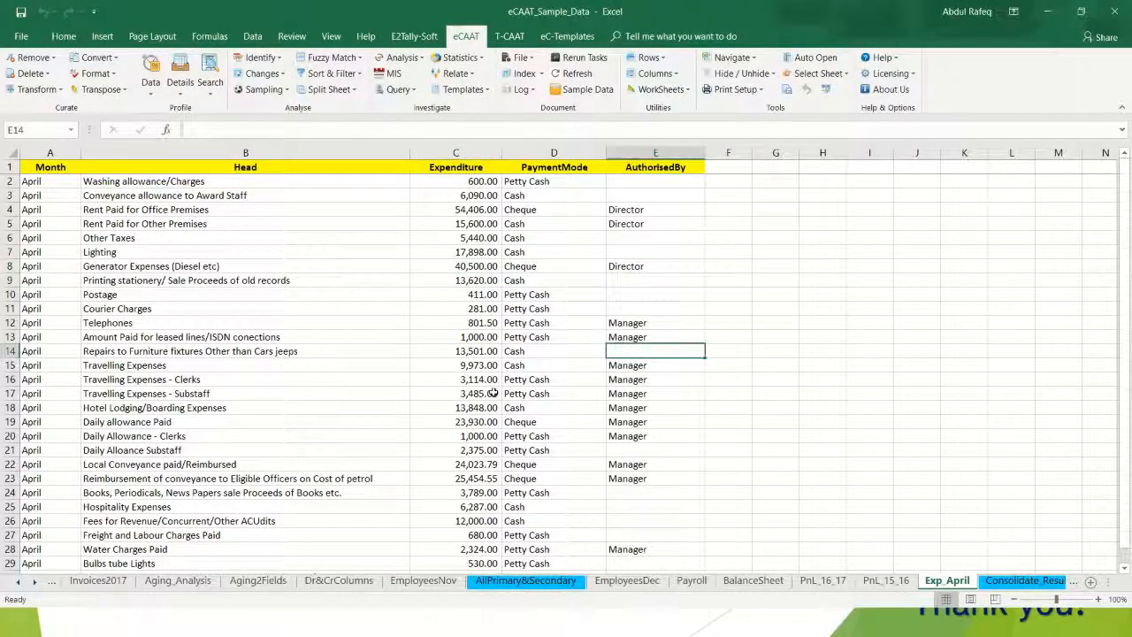
Start a new 3-Way Matching with Exp_April as first sheet, Exp_May as second sheet and Exp_June as third sheet
{"action": "left_click", "coordinate": [485, 322]}
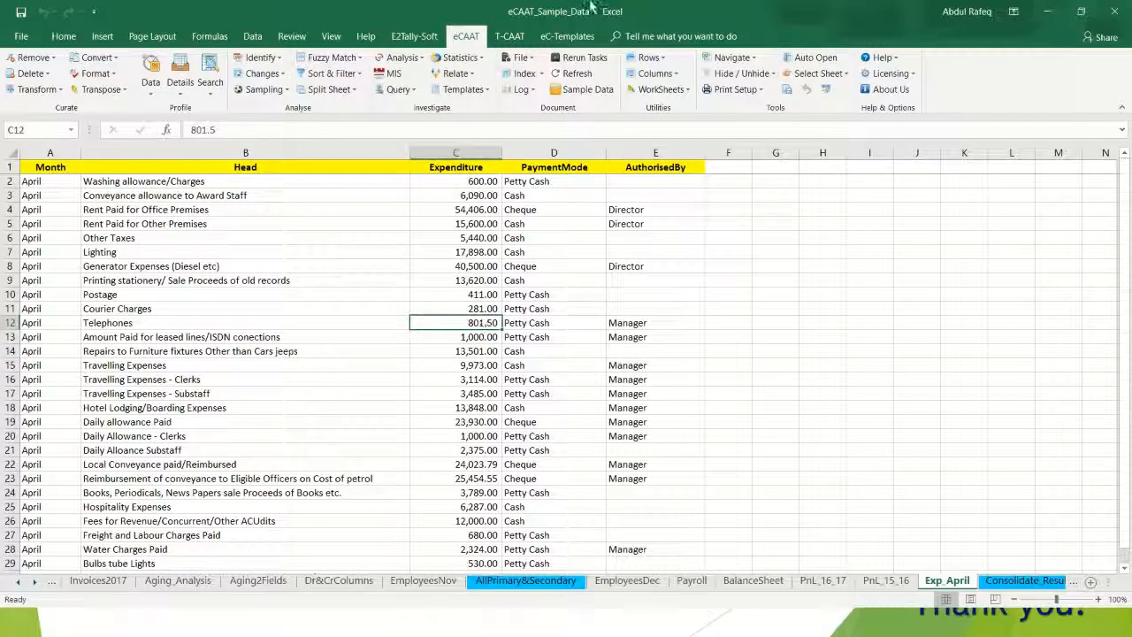
{"action": "left_click", "coordinate": [469, 74]}
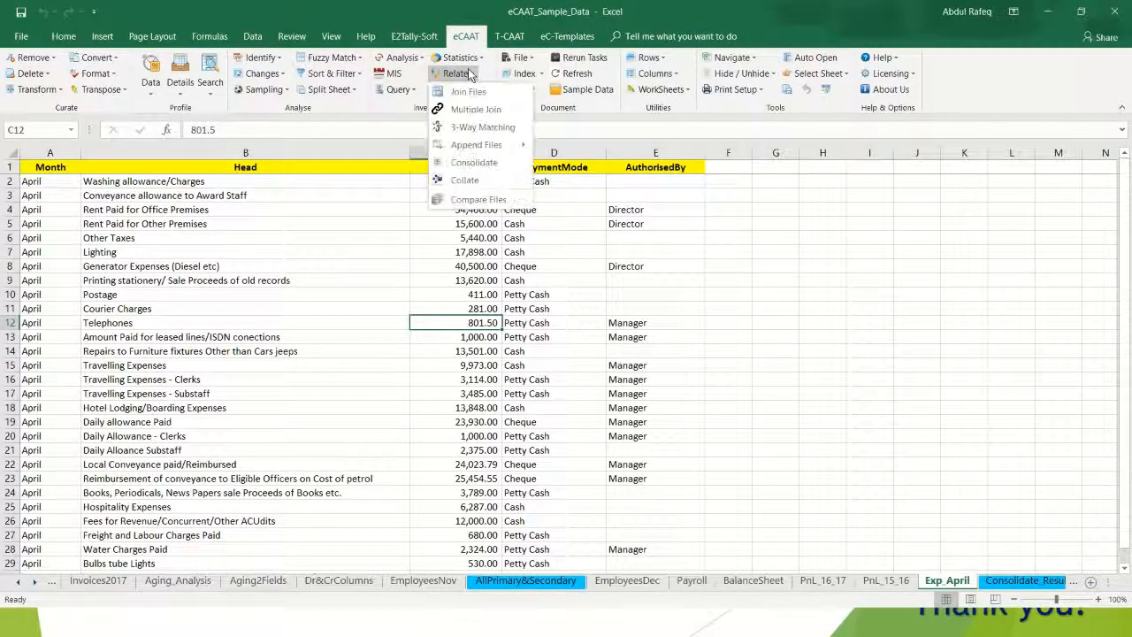
{"action": "left_click", "coordinate": [491, 126]}
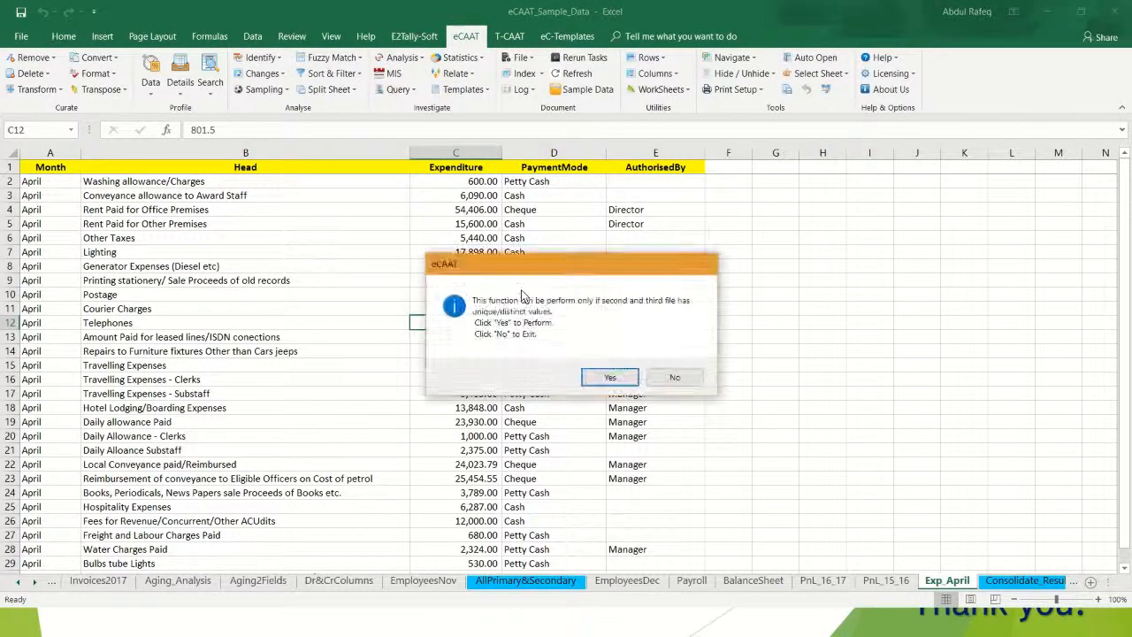
{"action": "left_click", "coordinate": [609, 377]}
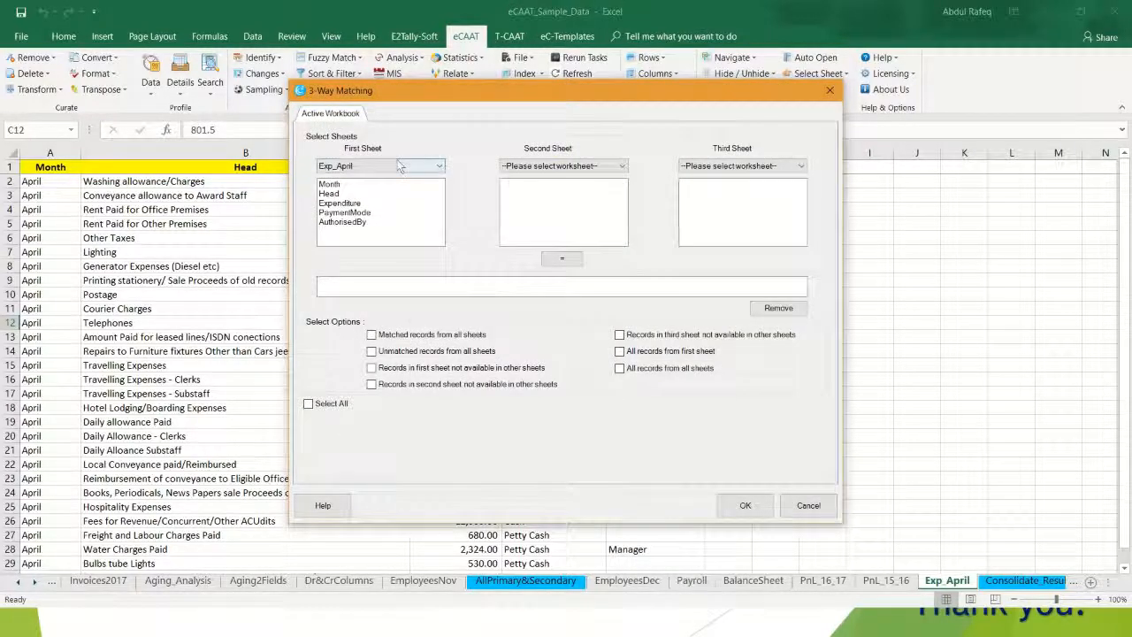
{"action": "left_click", "coordinate": [622, 166]}
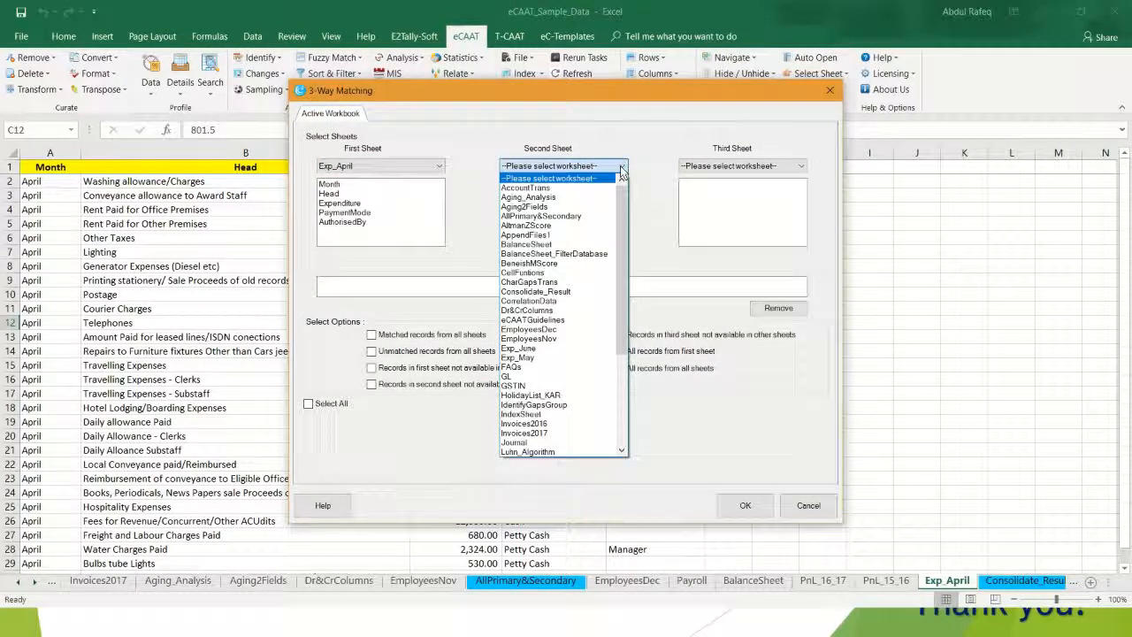
{"action": "left_click", "coordinate": [524, 358]}
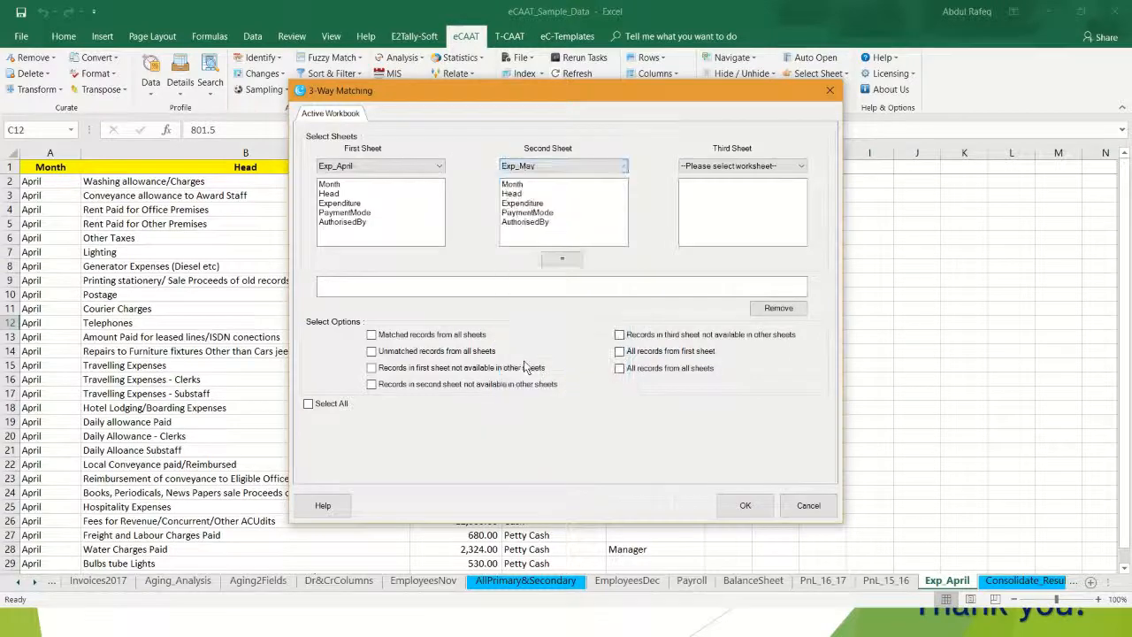
{"action": "left_click", "coordinate": [803, 166]}
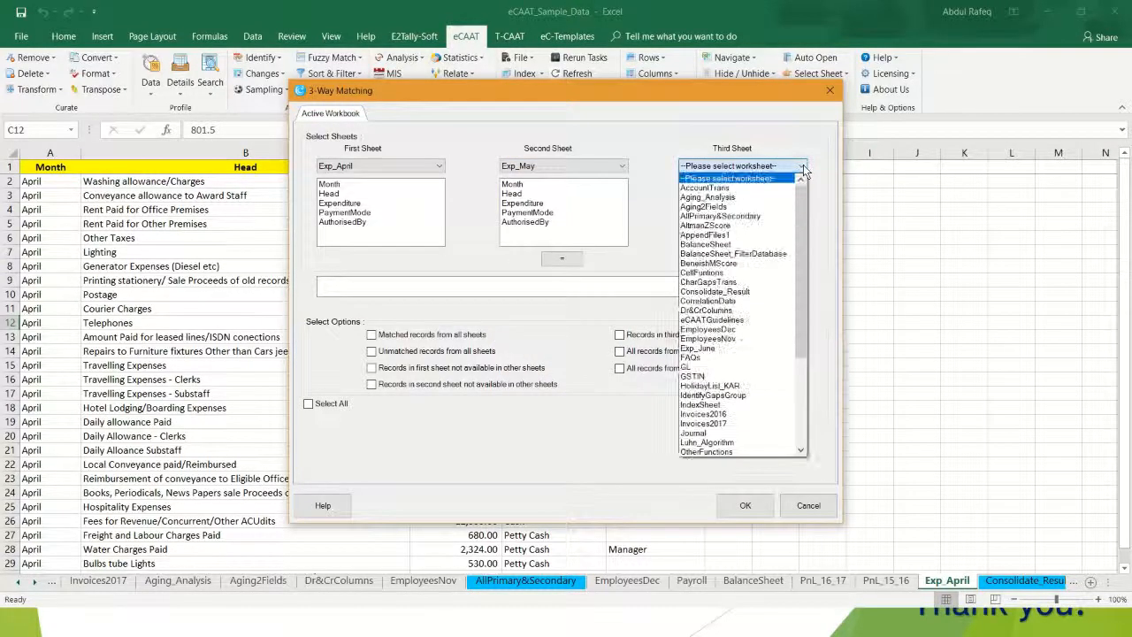
{"action": "left_click", "coordinate": [721, 349]}
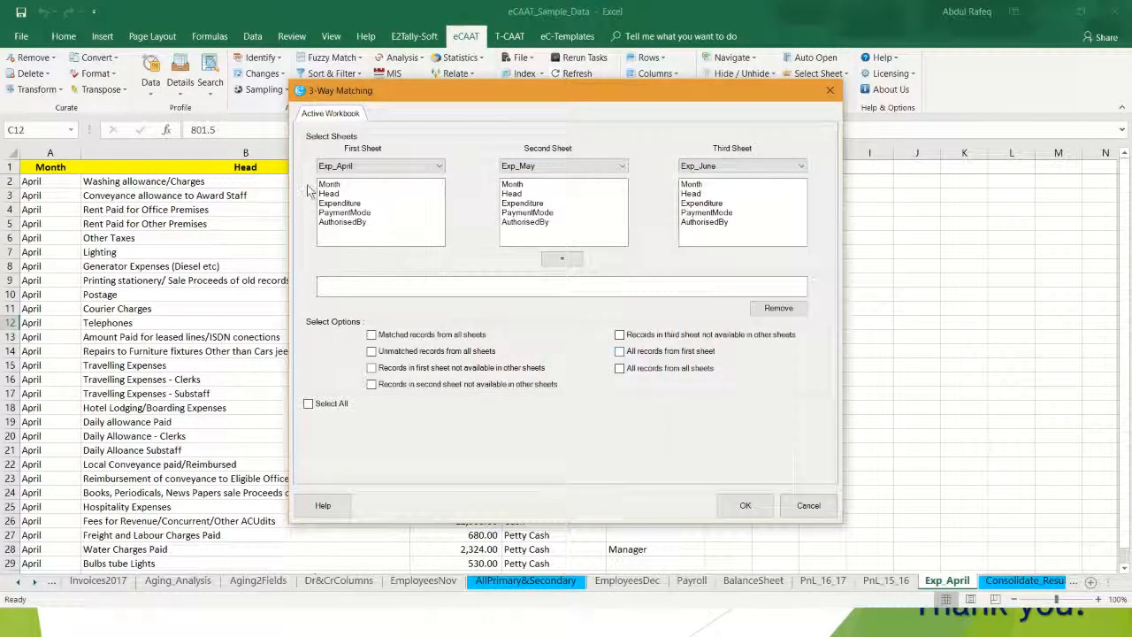
Equate the Head field across the three expense sheets and run the matching for all records from all sheets
{"action": "left_click", "coordinate": [329, 194]}
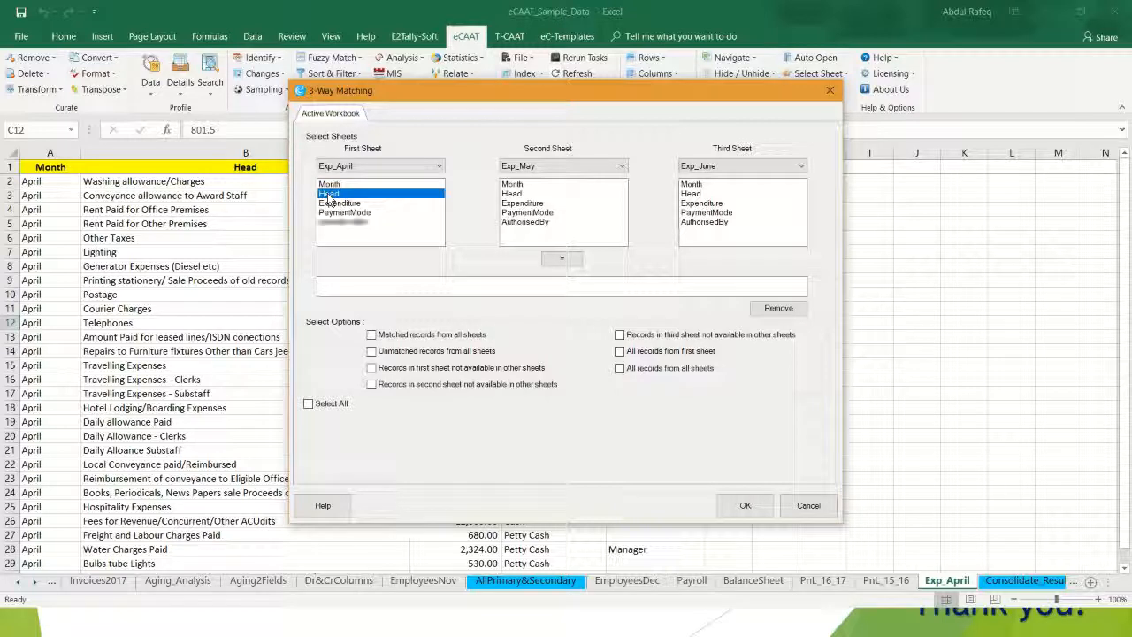
{"action": "left_click", "coordinate": [511, 194]}
{"action": "left_click", "coordinate": [699, 195]}
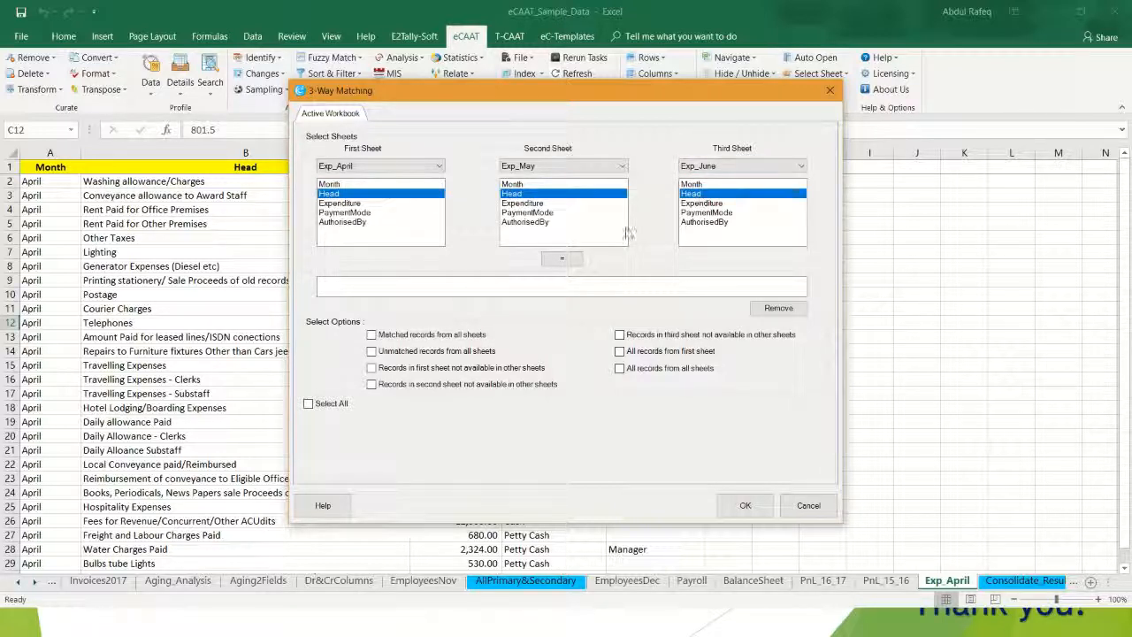
{"action": "left_click", "coordinate": [561, 261]}
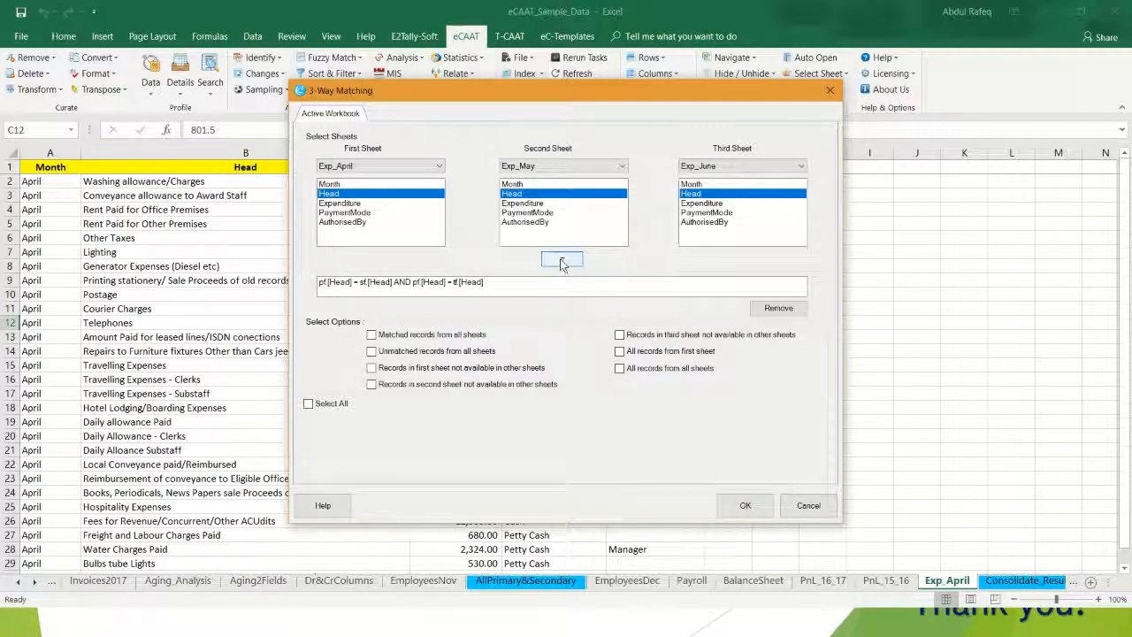
{"action": "left_click", "coordinate": [633, 377]}
{"action": "left_click", "coordinate": [756, 505]}
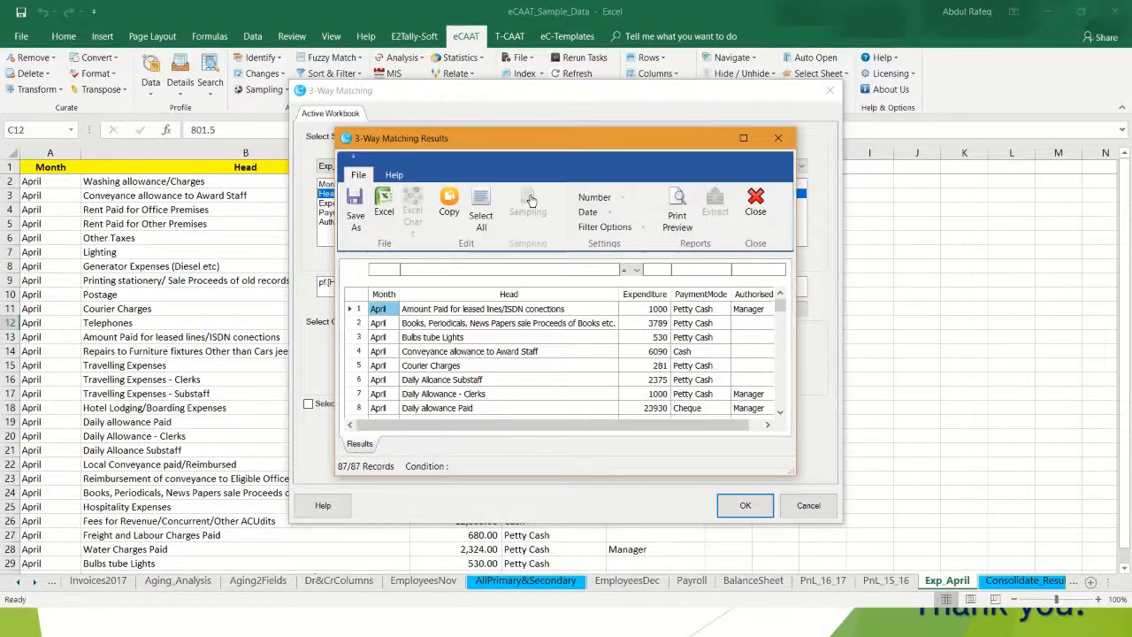
Maximize the matching results, examine the listed records of all three expense sheets down to the last row, and close the results
{"action": "left_click", "coordinate": [744, 138]}
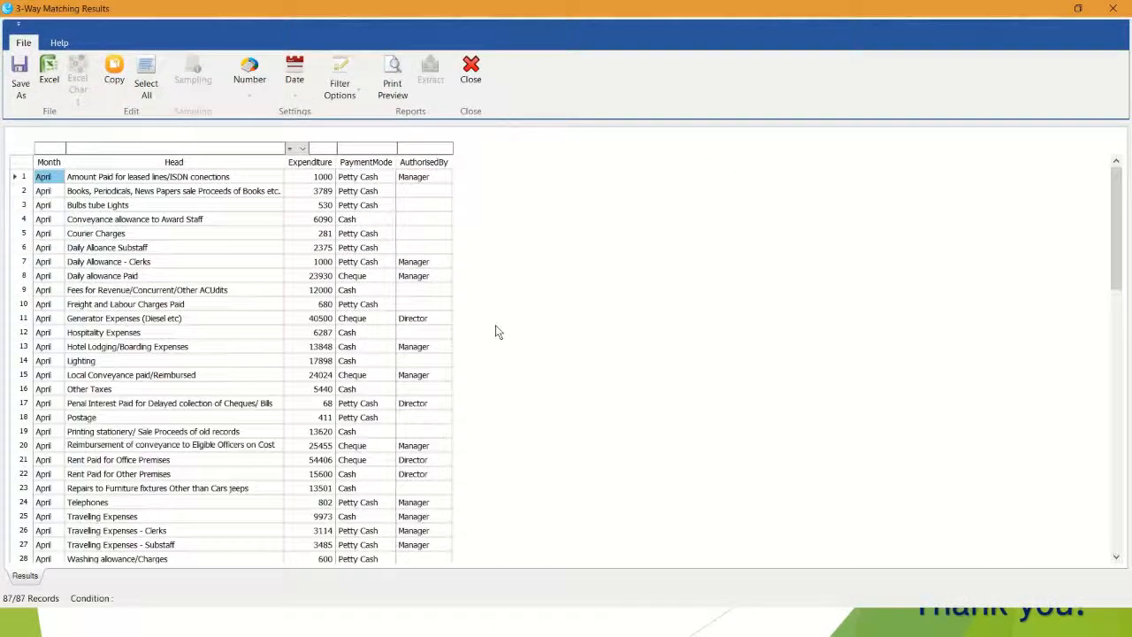
{"action": "left_click", "coordinate": [44, 248]}
{"action": "key", "text": "Down"}
{"action": "key", "text": "Down"}
{"action": "key", "text": "Down"}
{"action": "key", "text": "Down"}
{"action": "key", "text": "Down"}
{"action": "key", "text": "Down"}
{"action": "key", "text": "Down"}
{"action": "key", "text": "Down"}
{"action": "key", "text": "Down"}
{"action": "key", "text": "Down"}
{"action": "key", "text": "Down"}
{"action": "key", "text": "Down"}
{"action": "key", "text": "Down"}
{"action": "key", "text": "Down"}
{"action": "key", "text": "Down"}
{"action": "key", "text": "Down"}
{"action": "key", "text": "Down"}
{"action": "key", "text": "Down"}
{"action": "key", "text": "Down"}
{"action": "key", "text": "Down"}
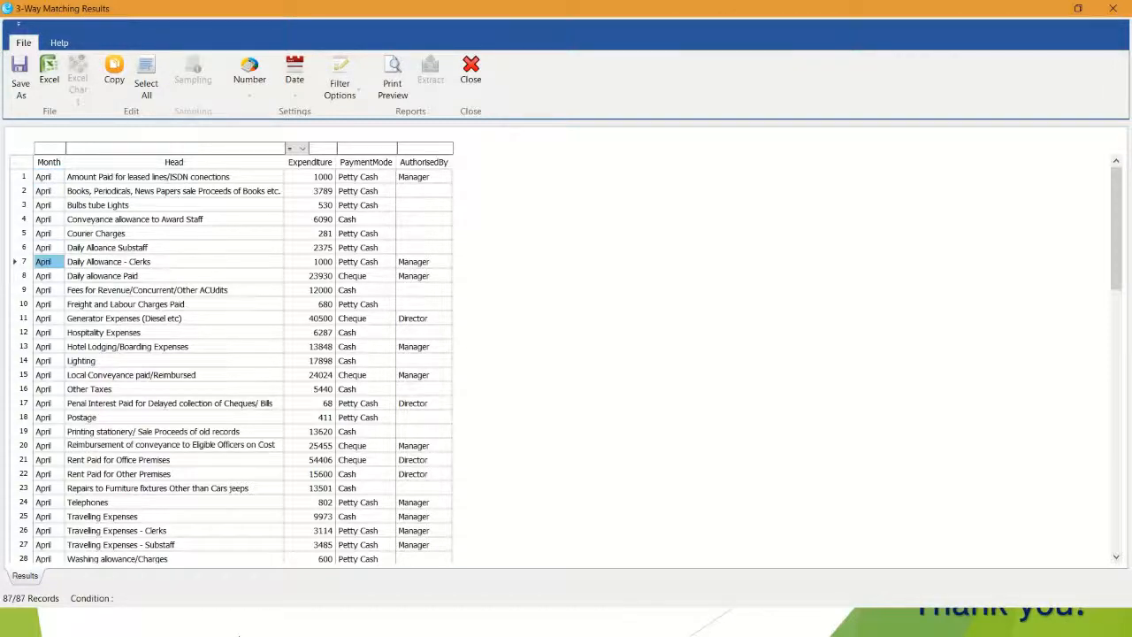
{"action": "key", "text": "Down"}
{"action": "key", "text": "Down"}
{"action": "key", "text": "Down"}
{"action": "key", "text": "Down"}
{"action": "key", "text": "Down"}
{"action": "key", "text": "Down"}
{"action": "key", "text": "Down"}
{"action": "key", "text": "Down"}
{"action": "key", "text": "Down"}
{"action": "key", "text": "Down"}
{"action": "key", "text": "Down"}
{"action": "key", "text": "Down"}
{"action": "key", "text": "Down"}
{"action": "key", "text": "Down"}
{"action": "key", "text": "Down"}
{"action": "key", "text": "Down"}
{"action": "key", "text": "Down"}
{"action": "key", "text": "Down"}
{"action": "key", "text": "Down"}
{"action": "key", "text": "Down"}
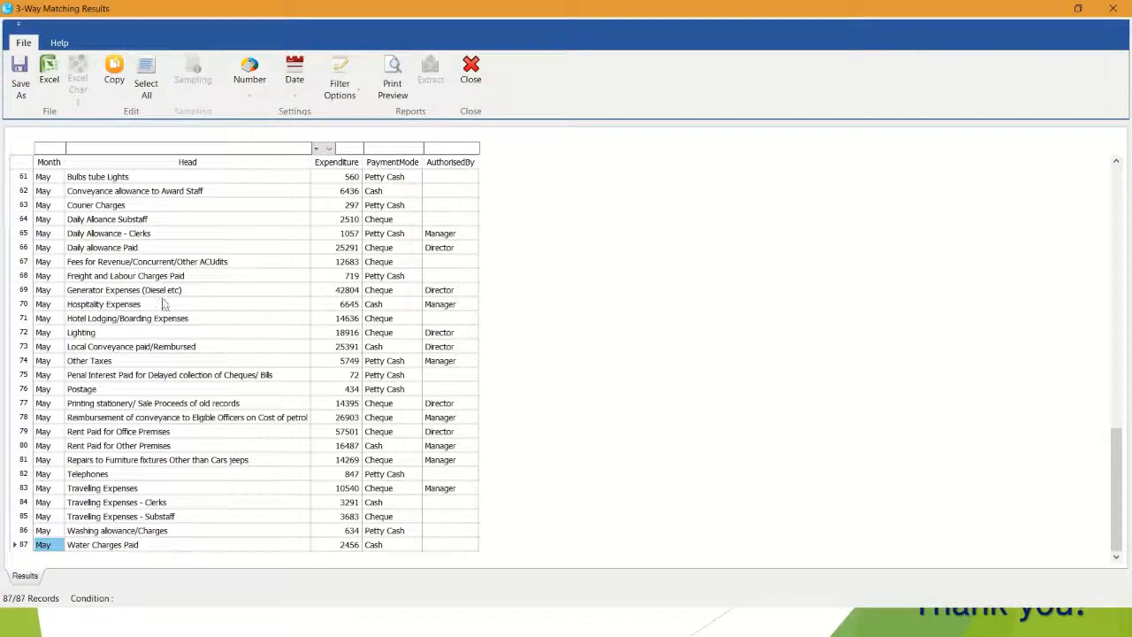
{"action": "left_click", "coordinate": [470, 71]}
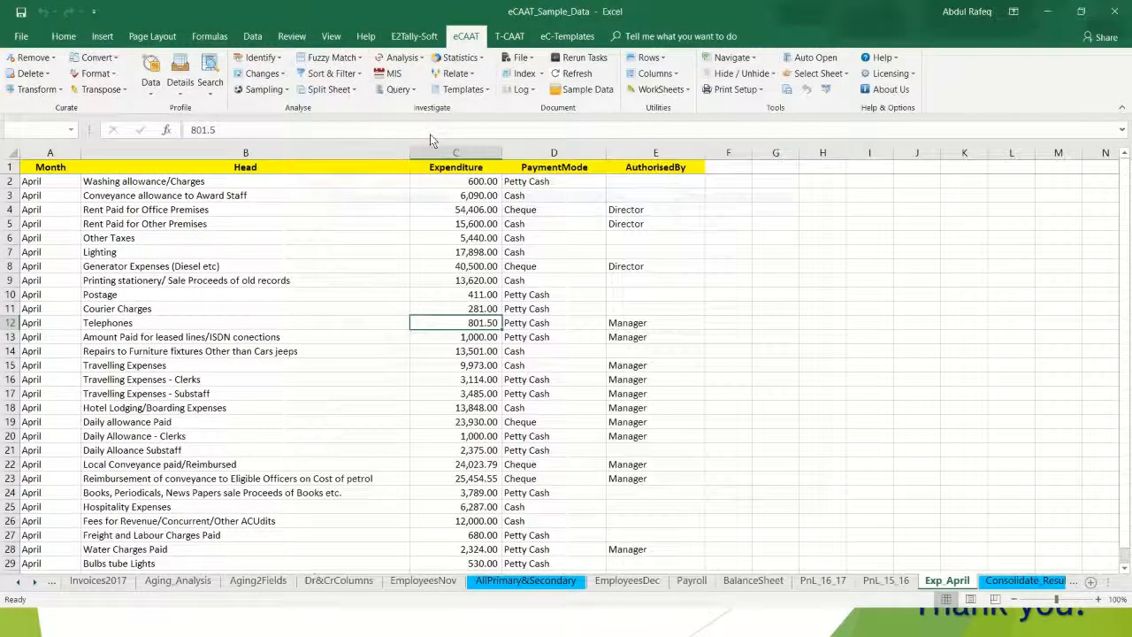
Set up another 3-Way Matching that compares Exp_April with Exp_May as second sheet and Exp_June as third sheet
{"action": "left_click", "coordinate": [469, 74]}
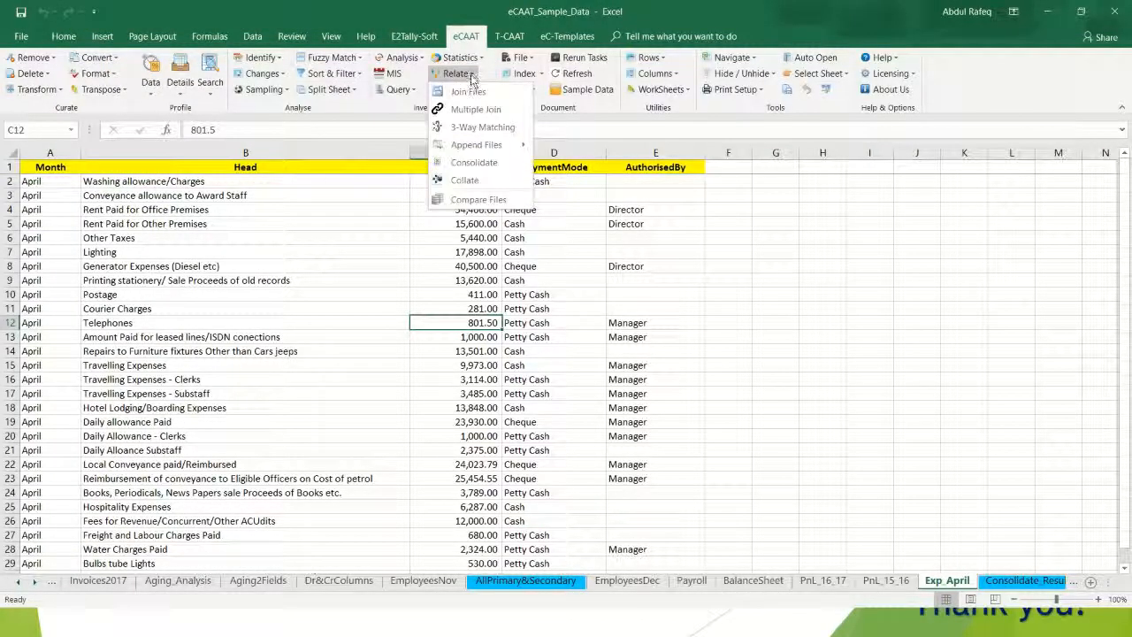
{"action": "left_click", "coordinate": [485, 126]}
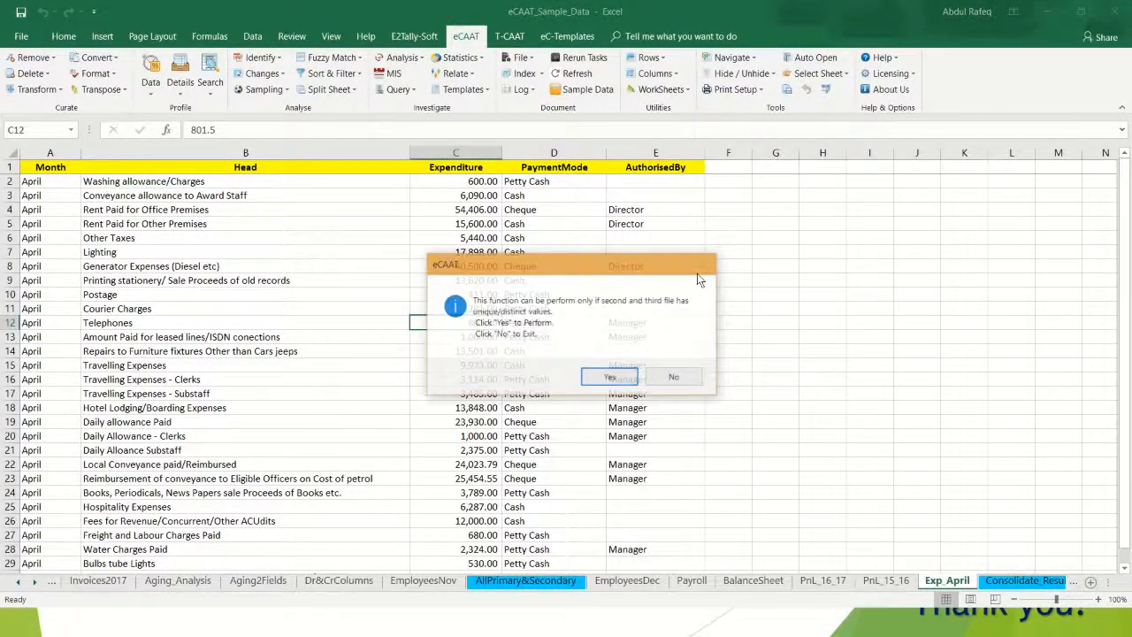
{"action": "left_click", "coordinate": [611, 377]}
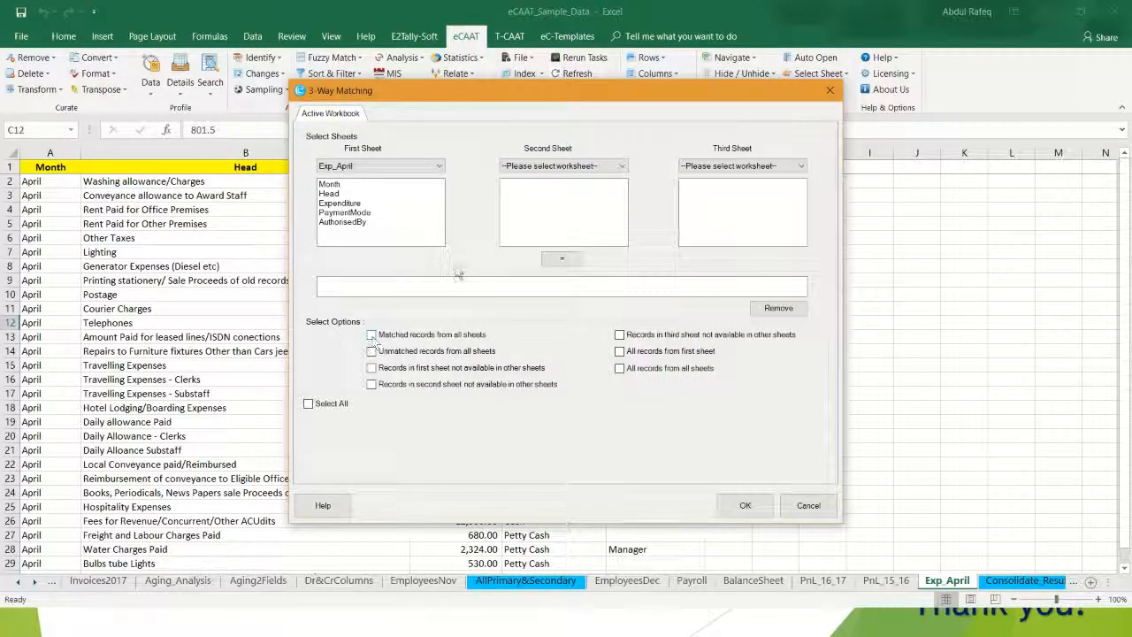
{"action": "left_click", "coordinate": [607, 165]}
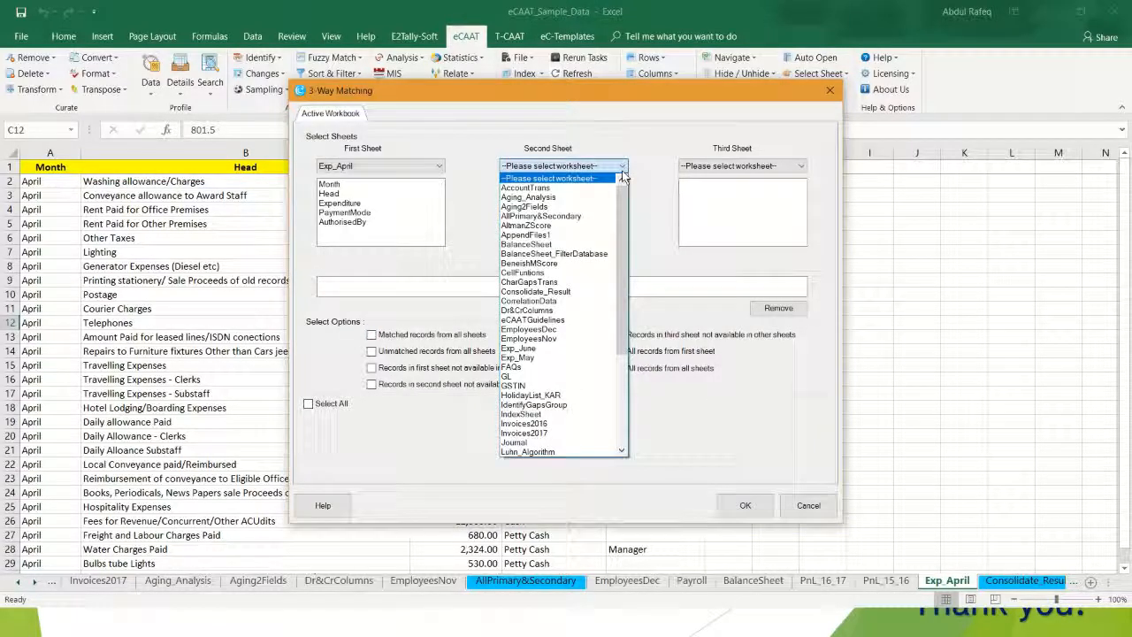
{"action": "left_click", "coordinate": [572, 357]}
{"action": "left_click", "coordinate": [801, 165]}
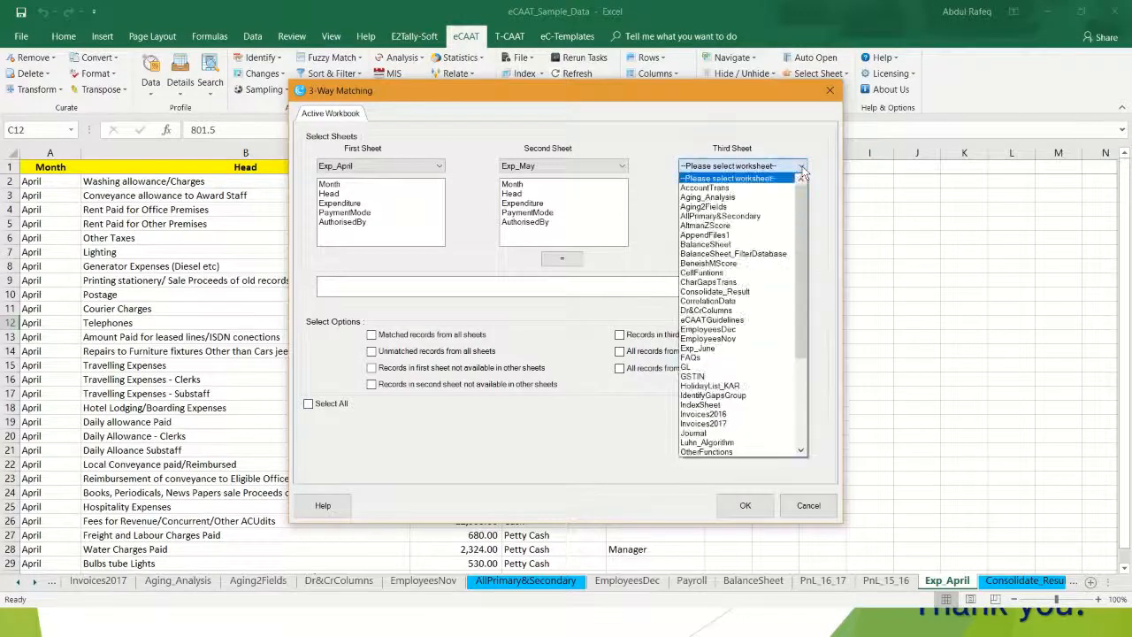
{"action": "left_click", "coordinate": [718, 349]}
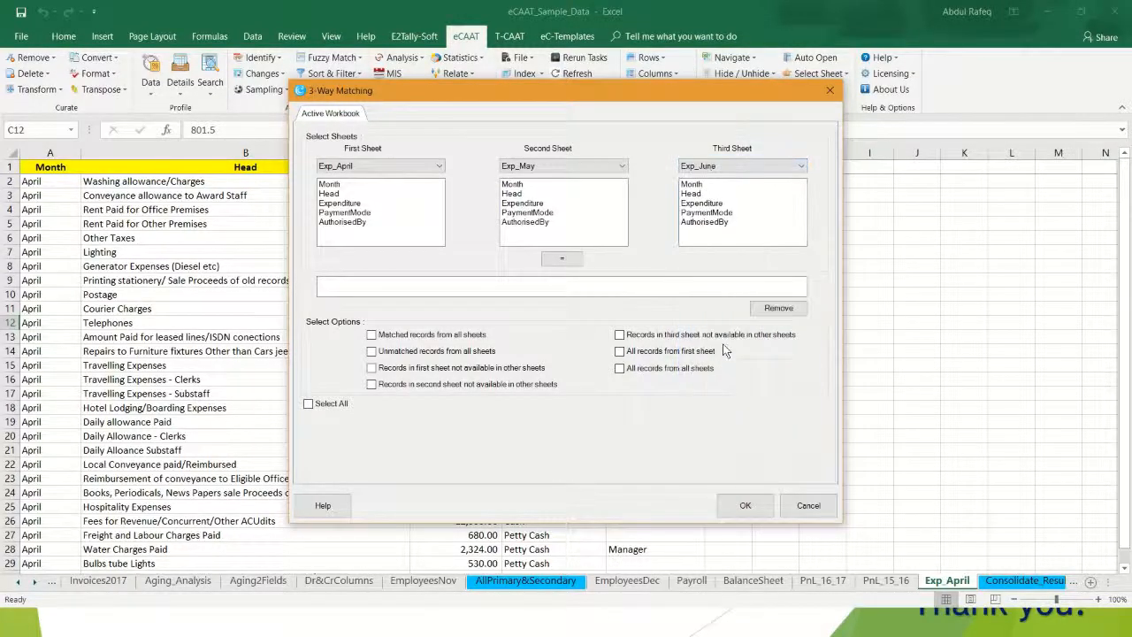
Add a condition matching Head across the three sheets and run it for matched records from all sheets
{"action": "left_click", "coordinate": [329, 194]}
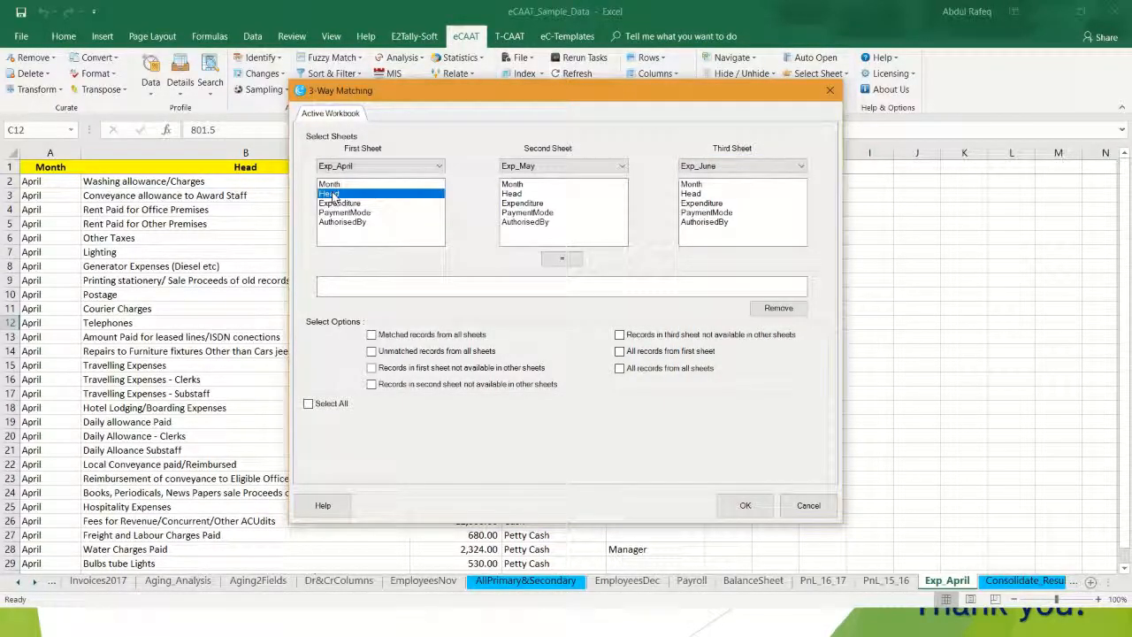
{"action": "left_click", "coordinate": [516, 194]}
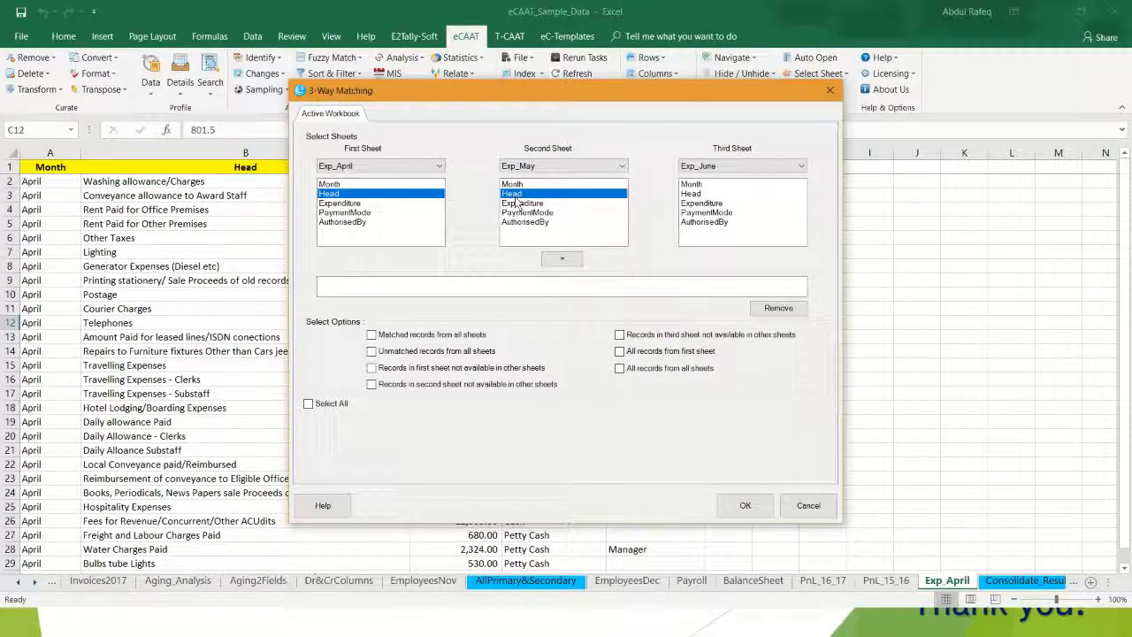
{"action": "left_click", "coordinate": [691, 195]}
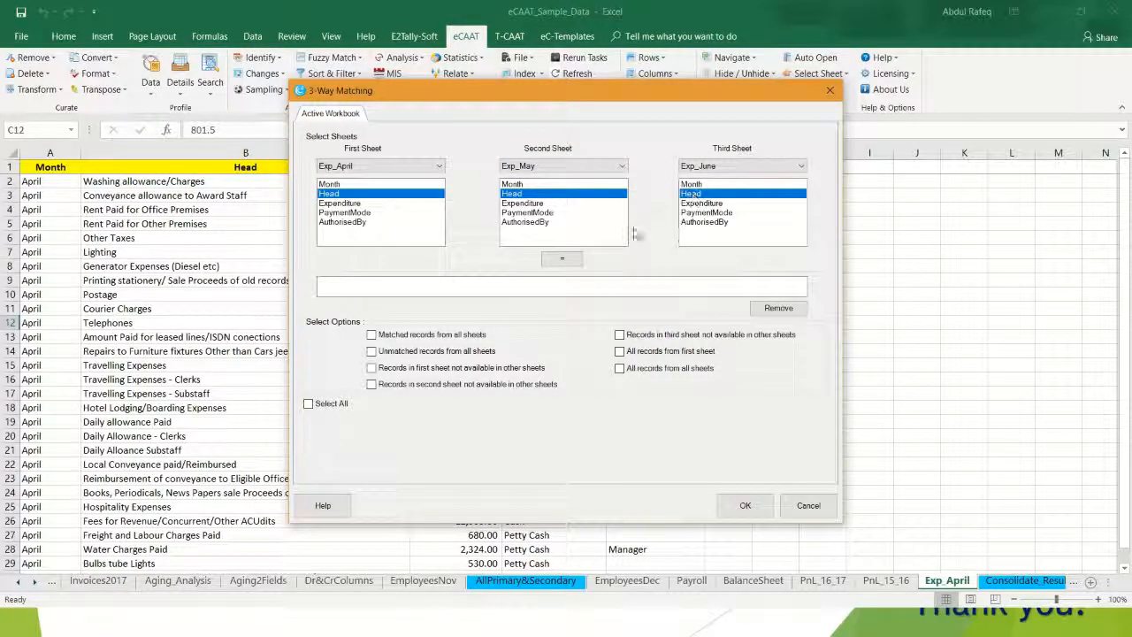
{"action": "left_click", "coordinate": [563, 259]}
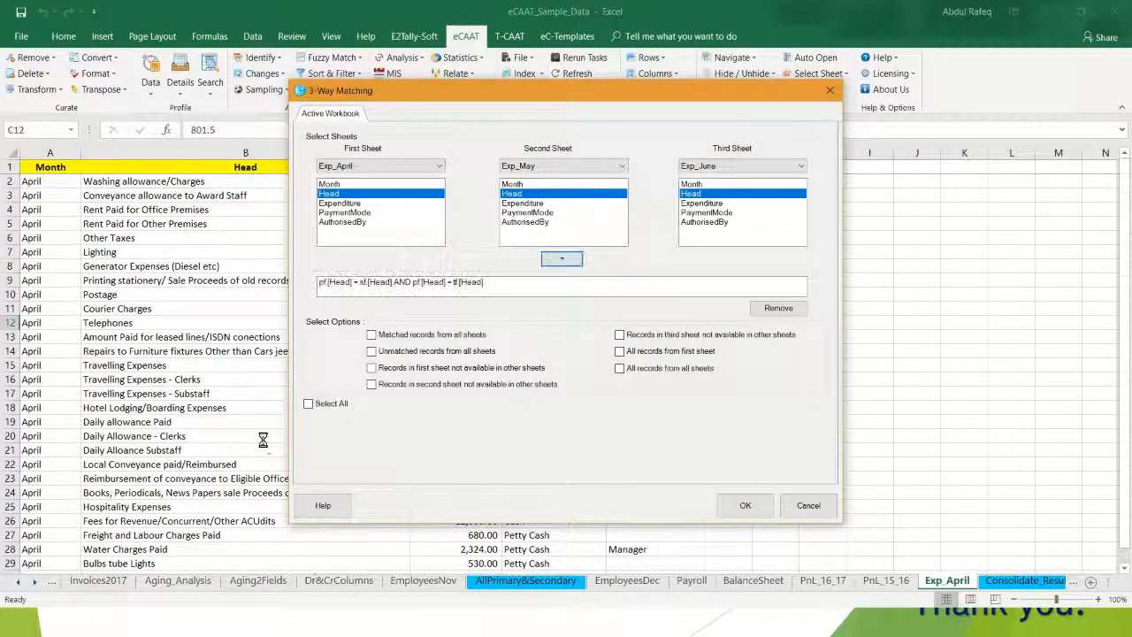
{"action": "left_click", "coordinate": [372, 335]}
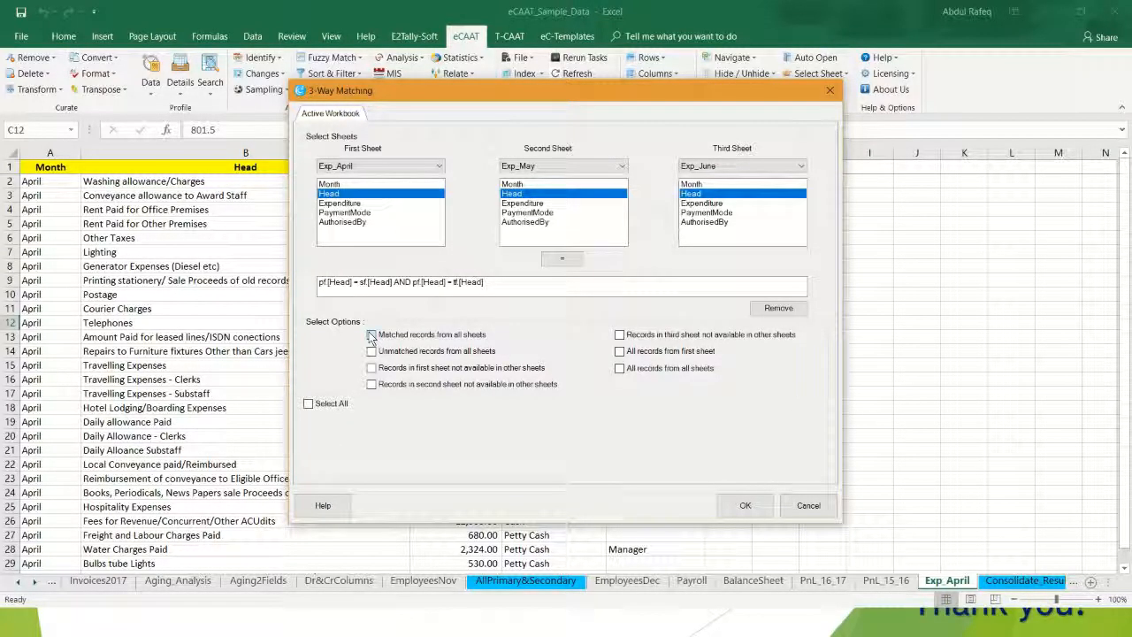
{"action": "left_click", "coordinate": [742, 507]}
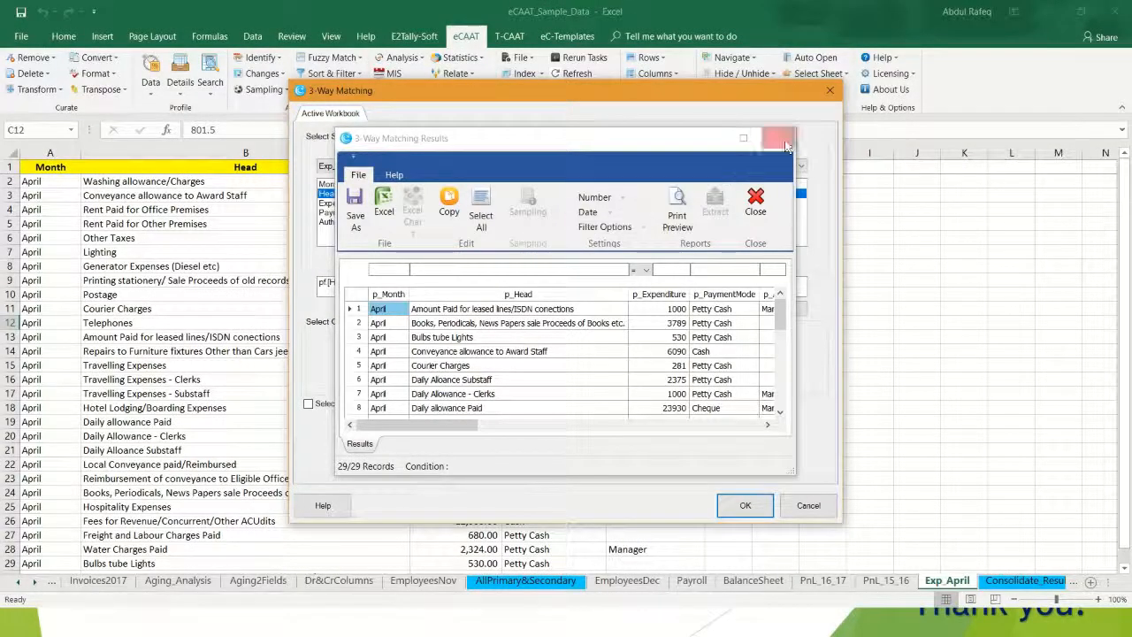
Maximize the matched results and compare the April, May and June columns of expenditure, payment mode and authorisation for each head
{"action": "left_click", "coordinate": [743, 138]}
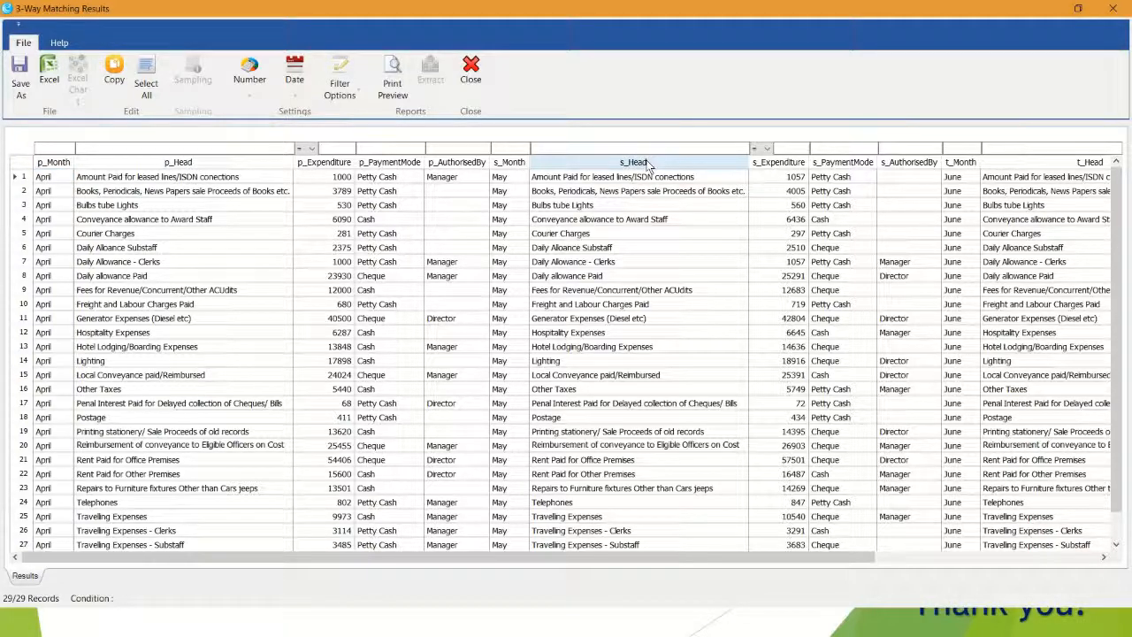
{"action": "left_click", "coordinate": [999, 179]}
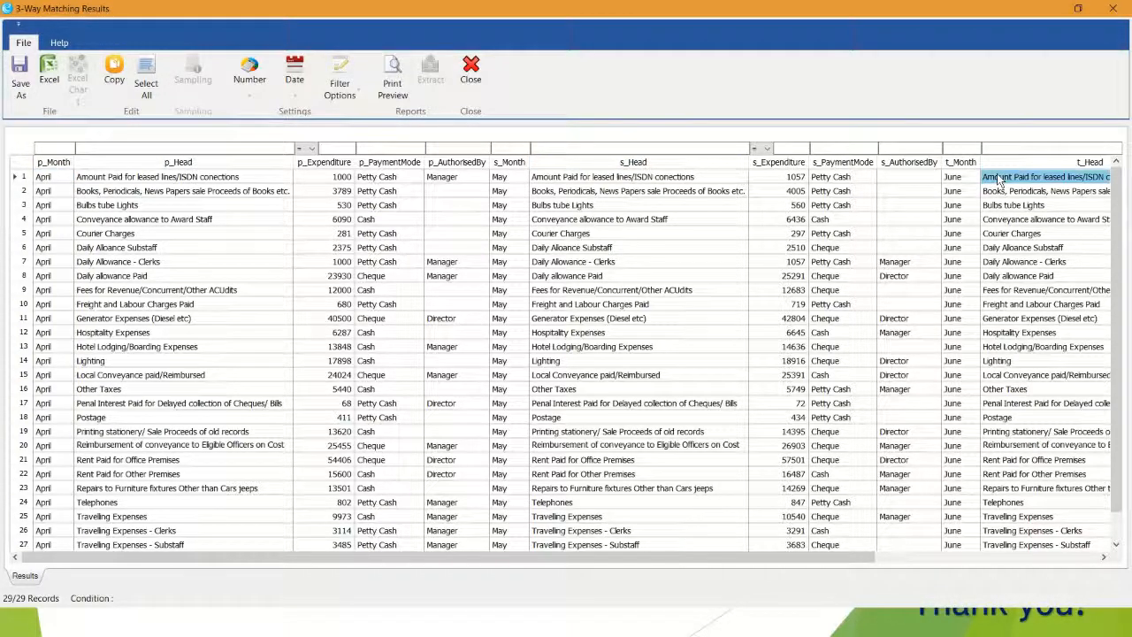
{"action": "key", "text": "Right"}
{"action": "key", "text": "Right"}
{"action": "key", "text": "Right"}
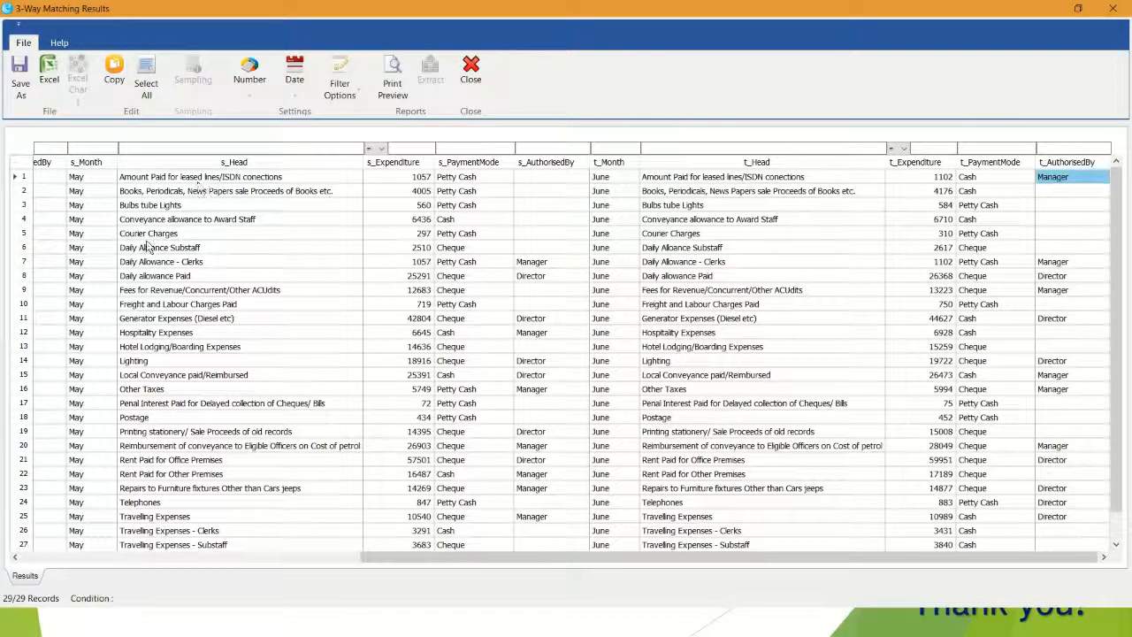
{"action": "key", "text": "Left"}
{"action": "key", "text": "Left"}
{"action": "key", "text": "Left"}
{"action": "key", "text": "Left"}
{"action": "key", "text": "Left"}
{"action": "key", "text": "Left"}
{"action": "key", "text": "Left"}
{"action": "key", "text": "Left"}
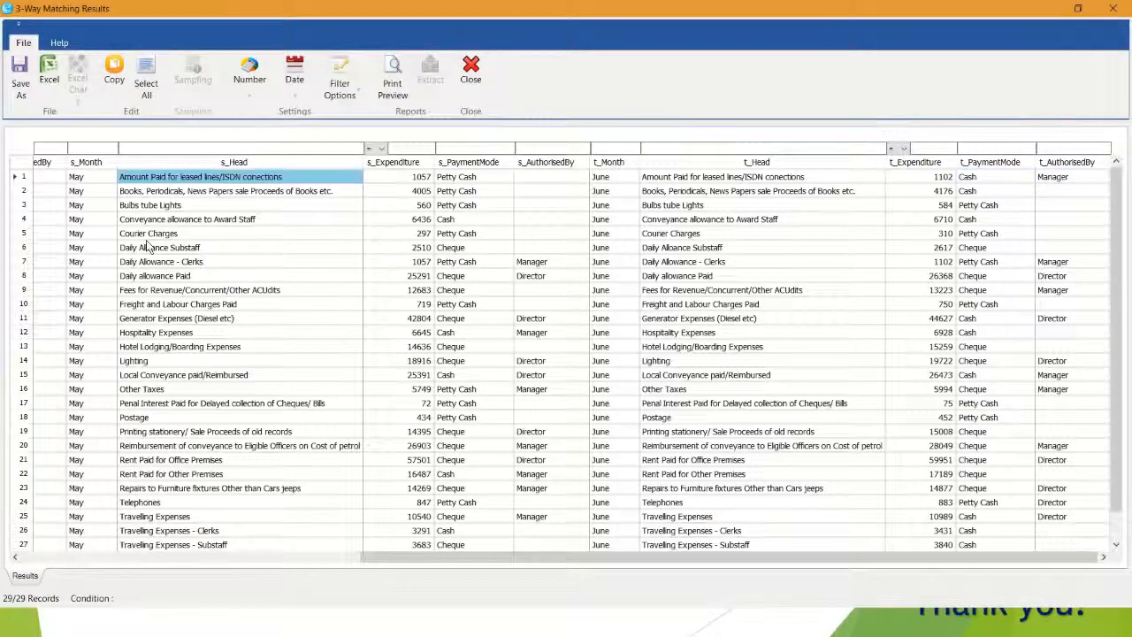
{"action": "key", "text": "Left"}
{"action": "key", "text": "Left"}
{"action": "key", "text": "Left"}
{"action": "key", "text": "Left"}
{"action": "key", "text": "Left"}
{"action": "key", "text": "Left"}
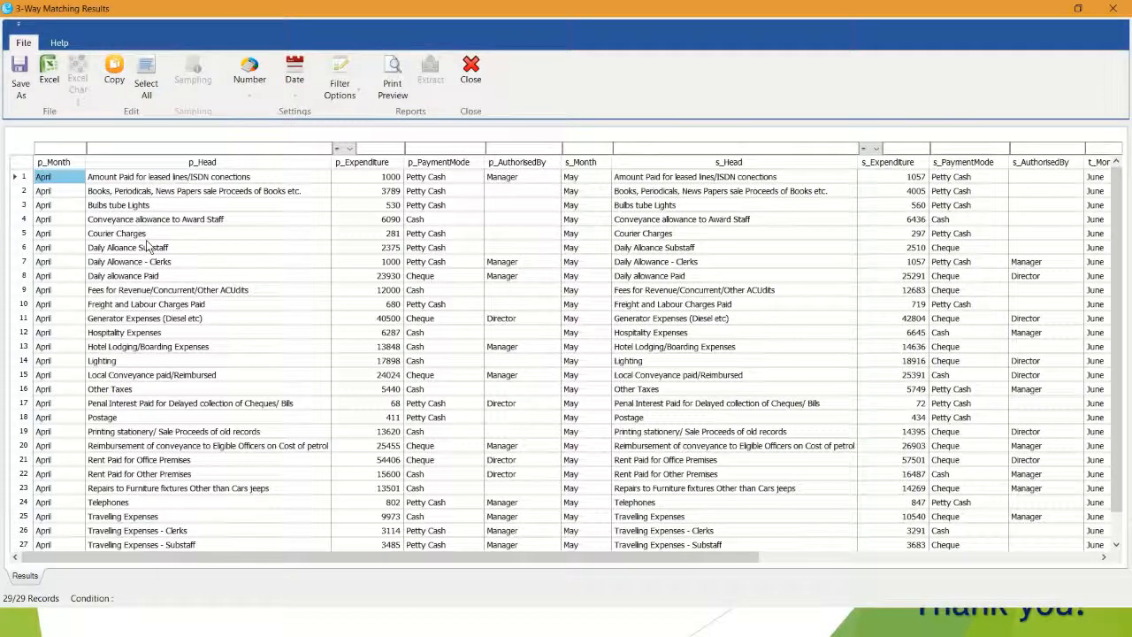
{"action": "key", "text": "Right"}
{"action": "key", "text": "Right"}
{"action": "key", "text": "Right"}
{"action": "key", "text": "Right"}
{"action": "key", "text": "Right"}
{"action": "key", "text": "Right"}
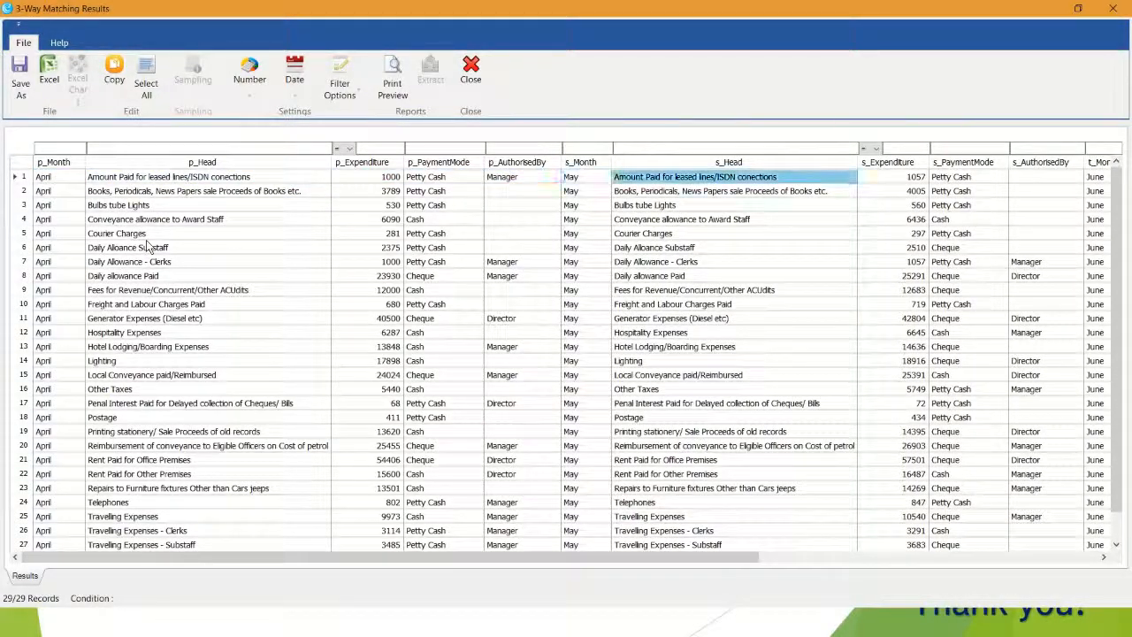
{"action": "key", "text": "Right"}
{"action": "key", "text": "Right"}
{"action": "key", "text": "Right"}
{"action": "key", "text": "Right"}
{"action": "key", "text": "Right"}
{"action": "key", "text": "Right"}
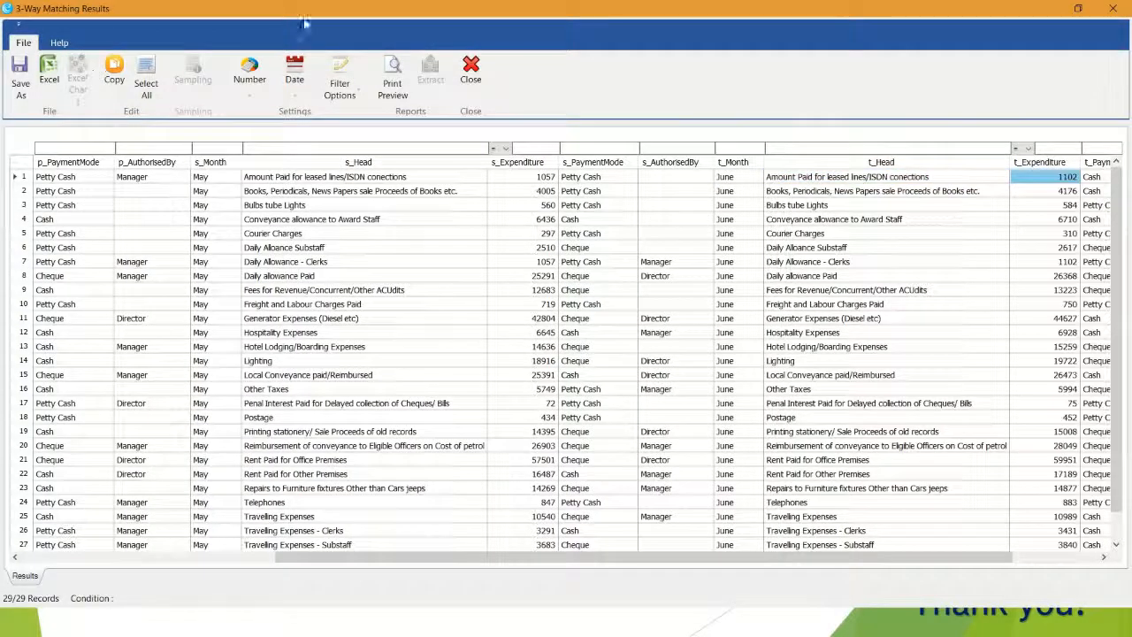
Close the 3-way matching results, switch to the Word queries document, and read the "Rate variations in PO" query with its suggestion
{"action": "left_click", "coordinate": [469, 74]}
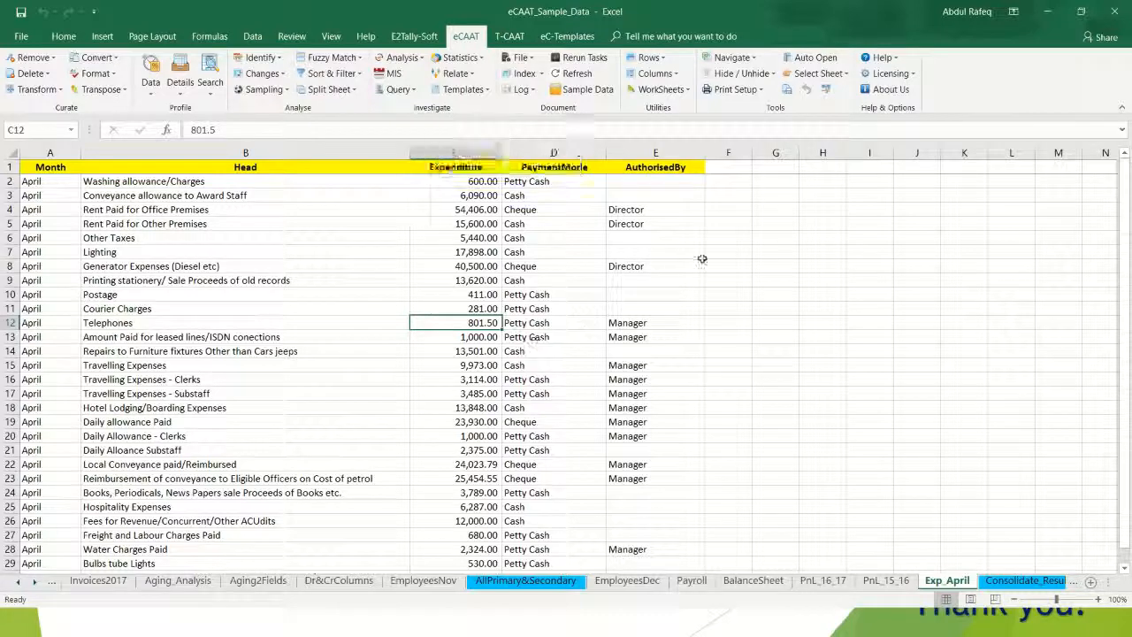
{"action": "key", "text": "alt+Tab"}
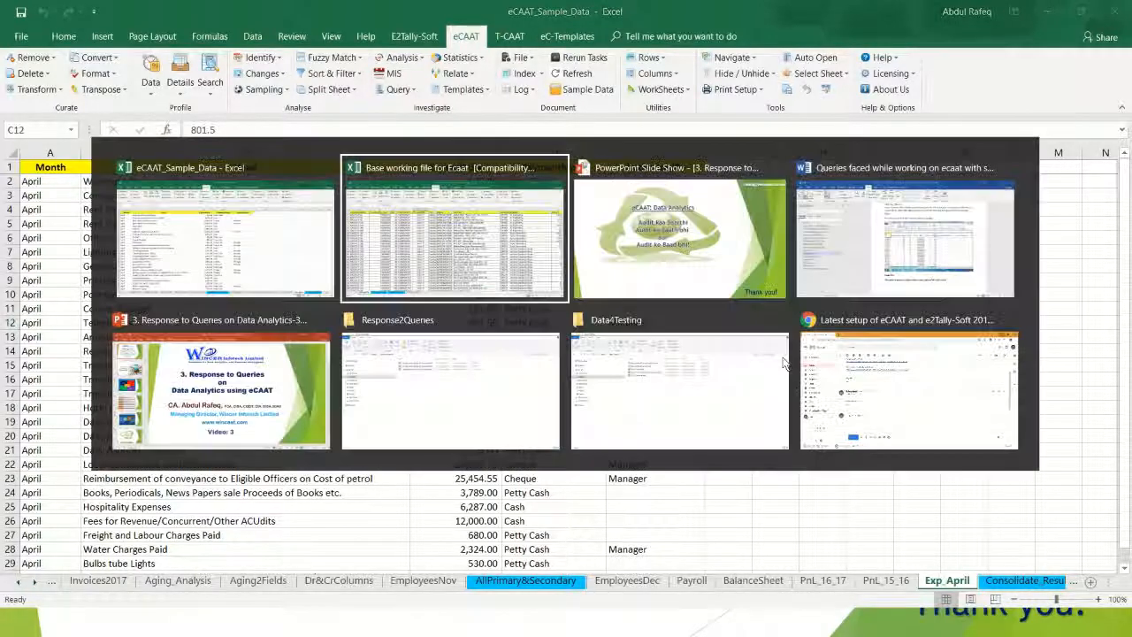
{"action": "key", "text": "alt+Tab"}
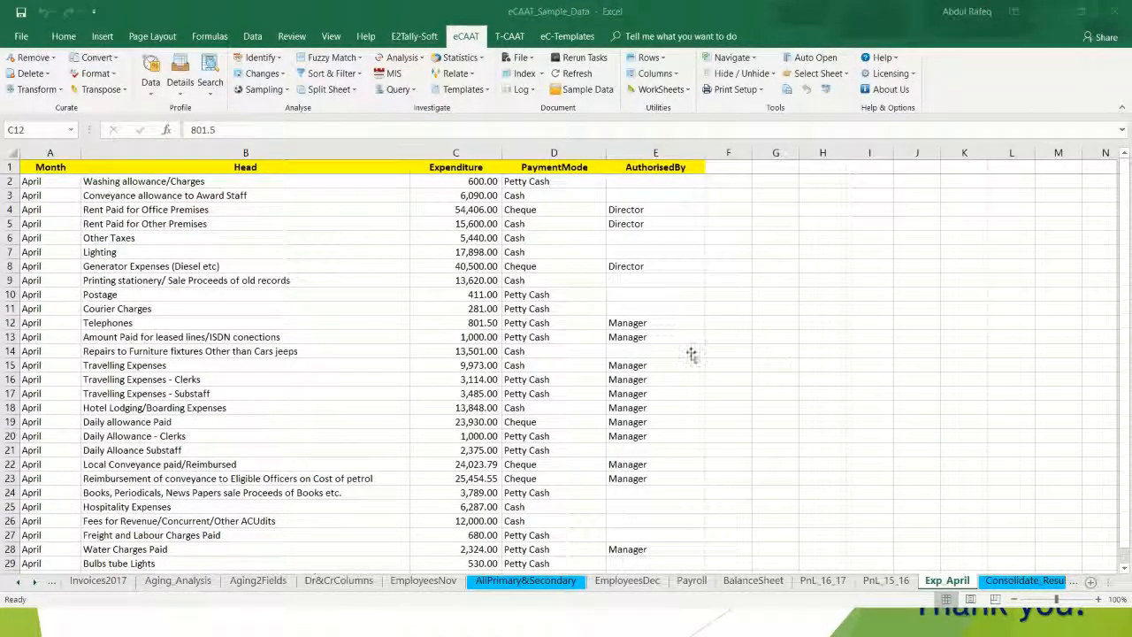
{"action": "scroll", "coordinate": [762, 373], "scroll_direction": "down", "scroll_amount": 8}
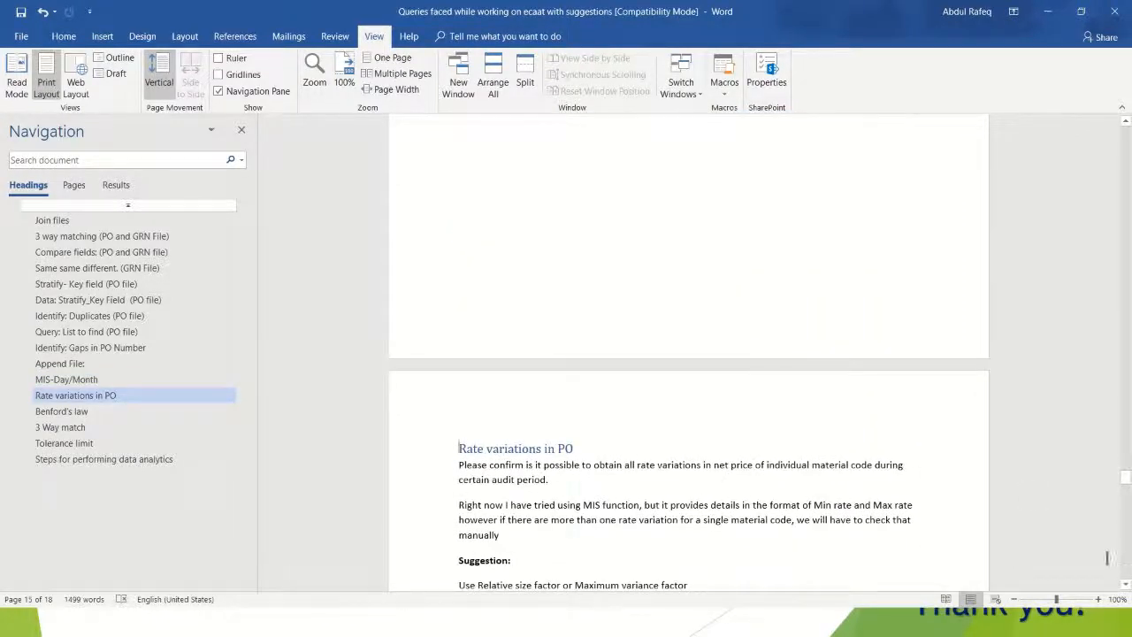
{"action": "left_click", "coordinate": [1126, 586]}
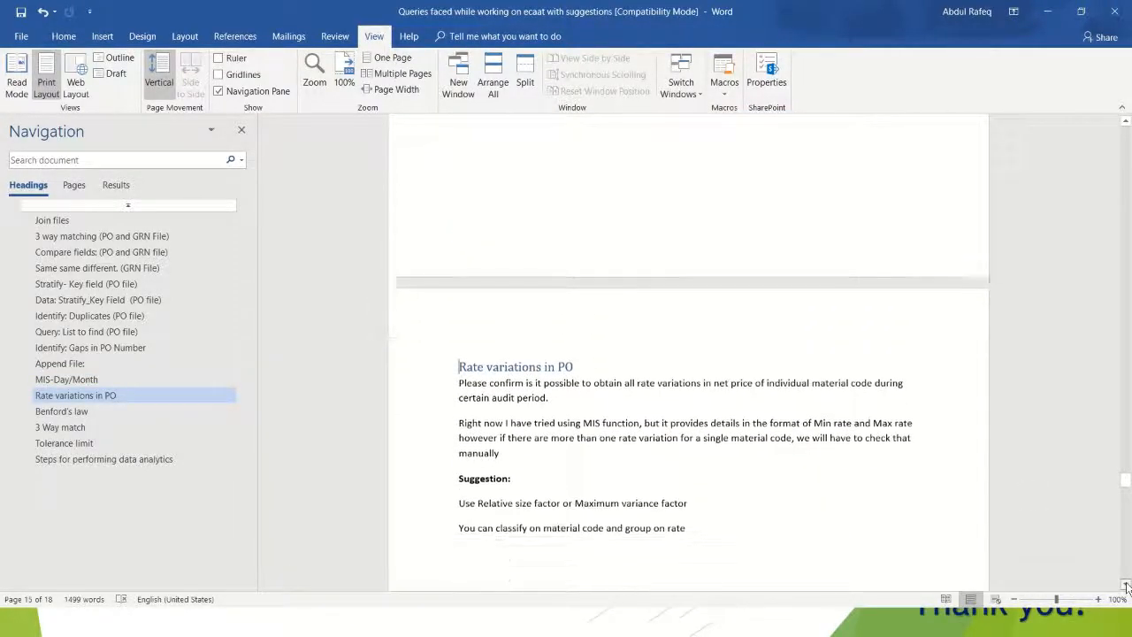
{"action": "left_click", "coordinate": [1126, 587]}
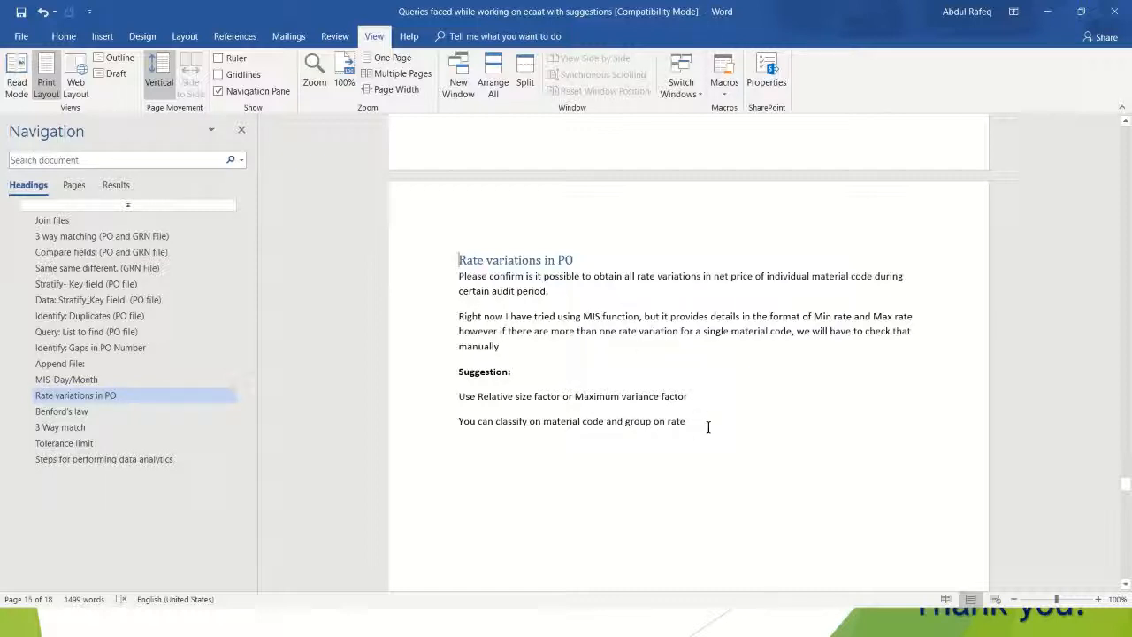
Switch back to the eCAAT_Sample_Data workbook in Excel and open its Procurement sheet
{"action": "key", "text": "alt+Tab"}
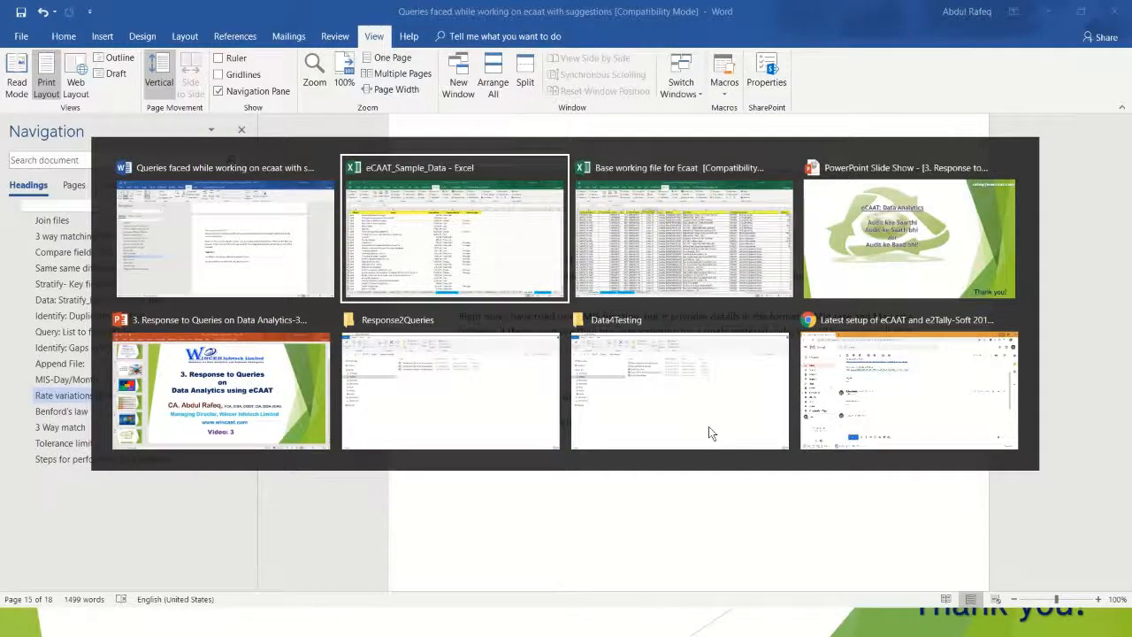
{"action": "key", "text": "alt+Tab"}
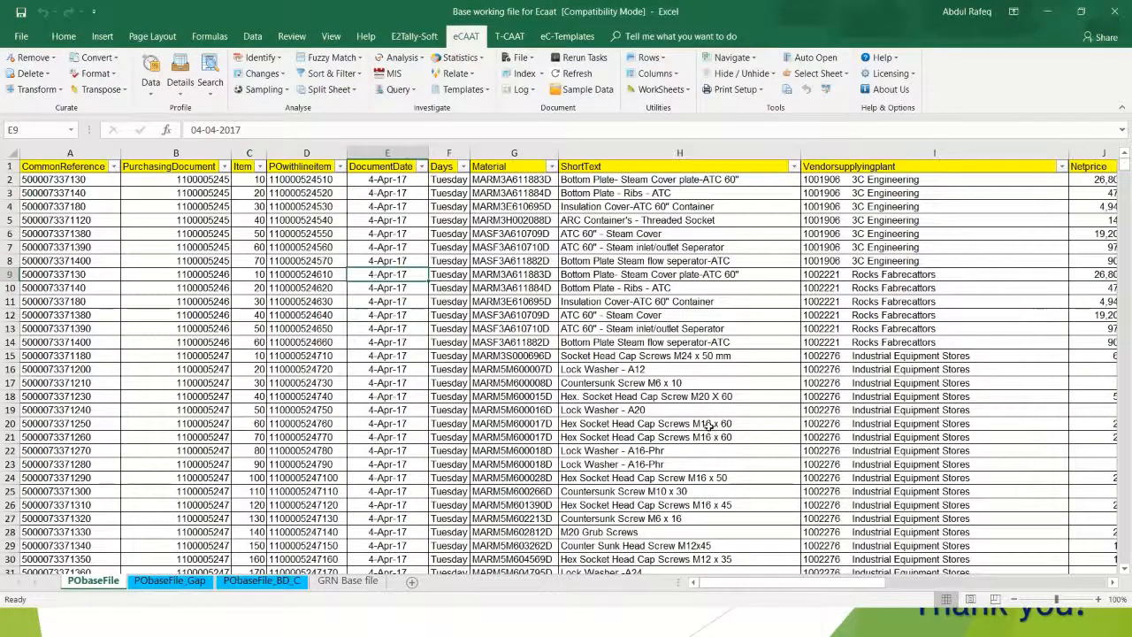
{"action": "key", "text": "alt+Tab"}
{"action": "key", "text": "alt+Tab"}
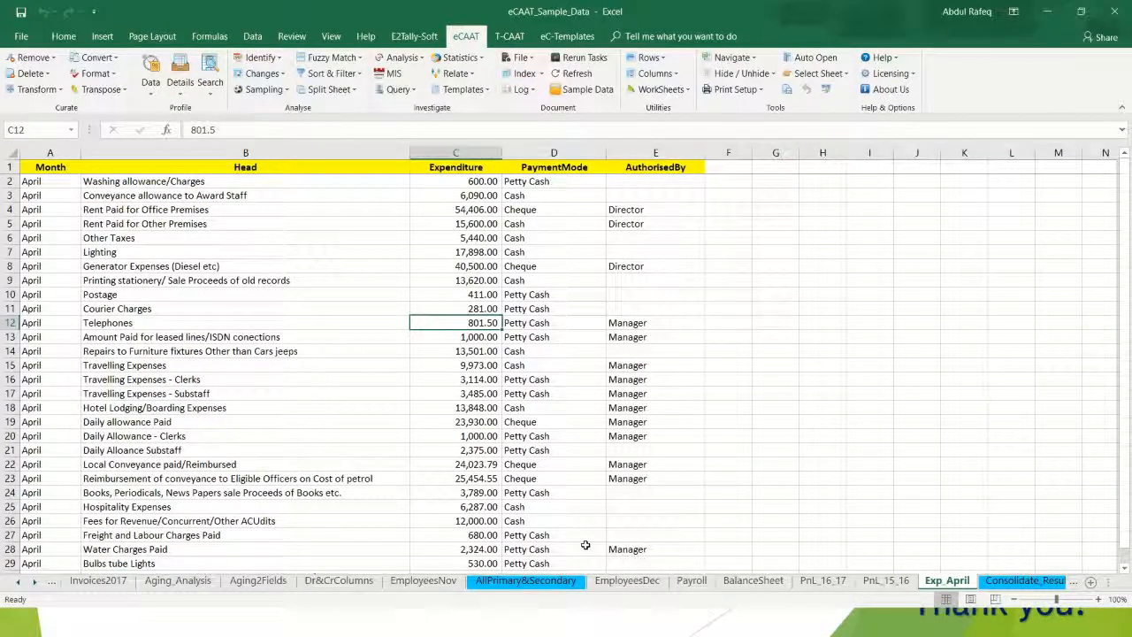
{"action": "left_click", "coordinate": [20, 581]}
{"action": "left_click", "coordinate": [19, 581]}
{"action": "left_click", "coordinate": [19, 581]}
{"action": "left_click", "coordinate": [20, 581]}
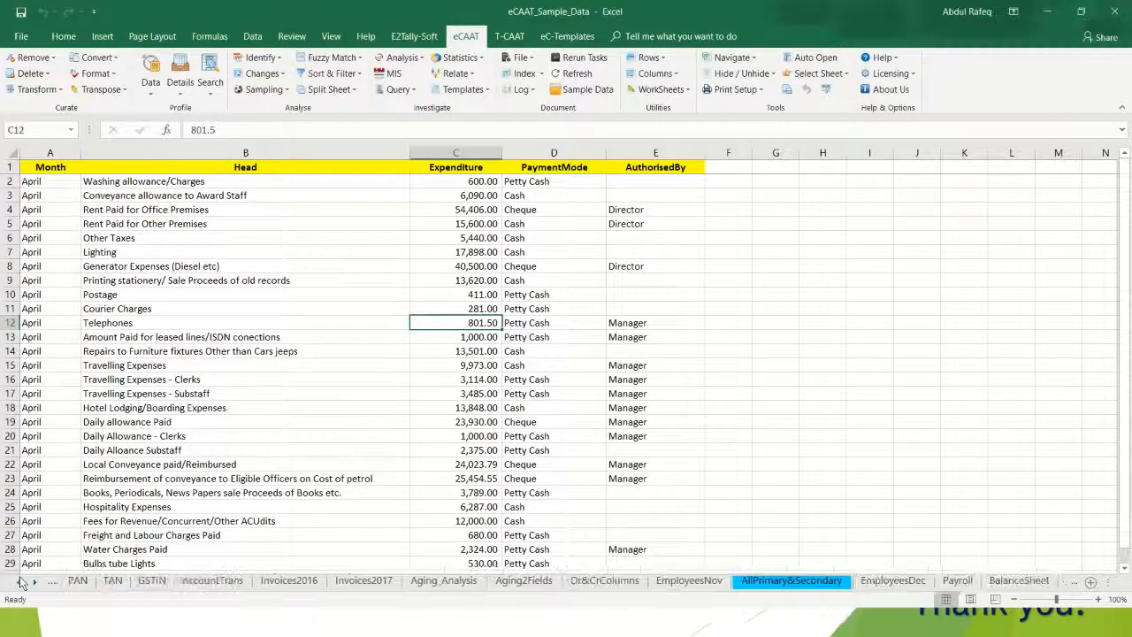
{"action": "left_click", "coordinate": [20, 581]}
{"action": "left_click", "coordinate": [19, 581]}
{"action": "left_click", "coordinate": [19, 581]}
{"action": "left_click", "coordinate": [19, 581]}
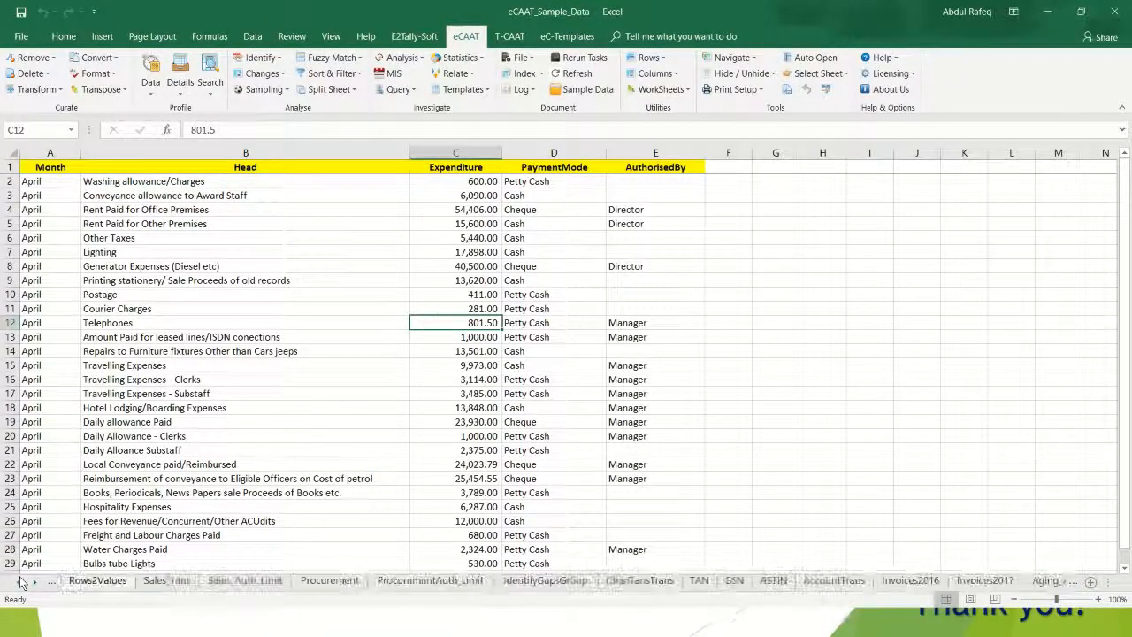
{"action": "left_click", "coordinate": [20, 581]}
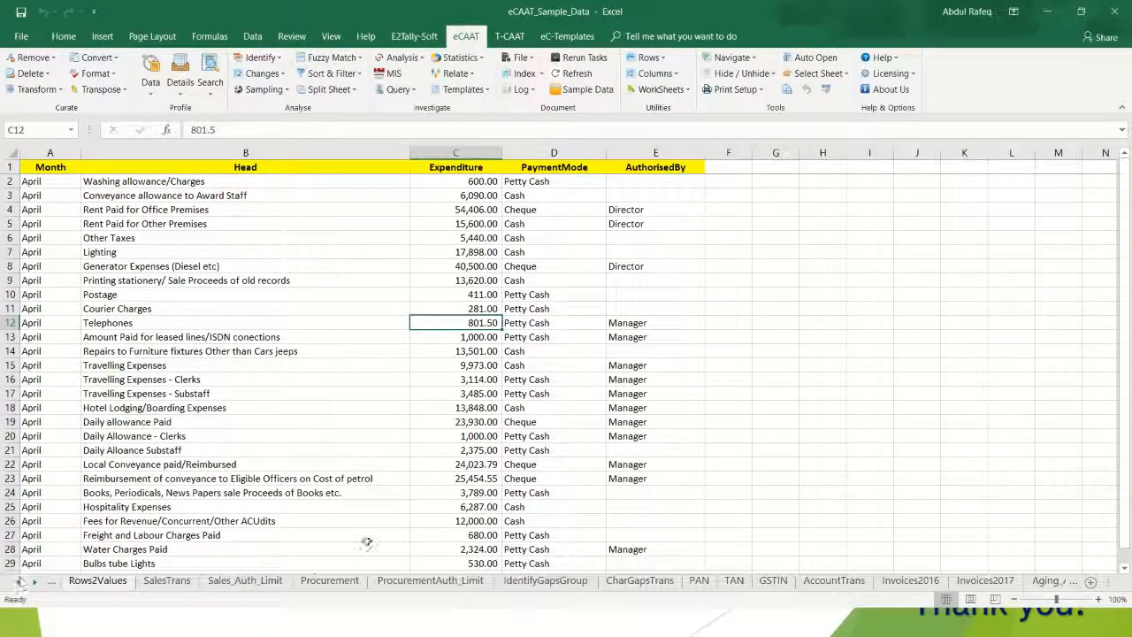
{"action": "left_click", "coordinate": [327, 582]}
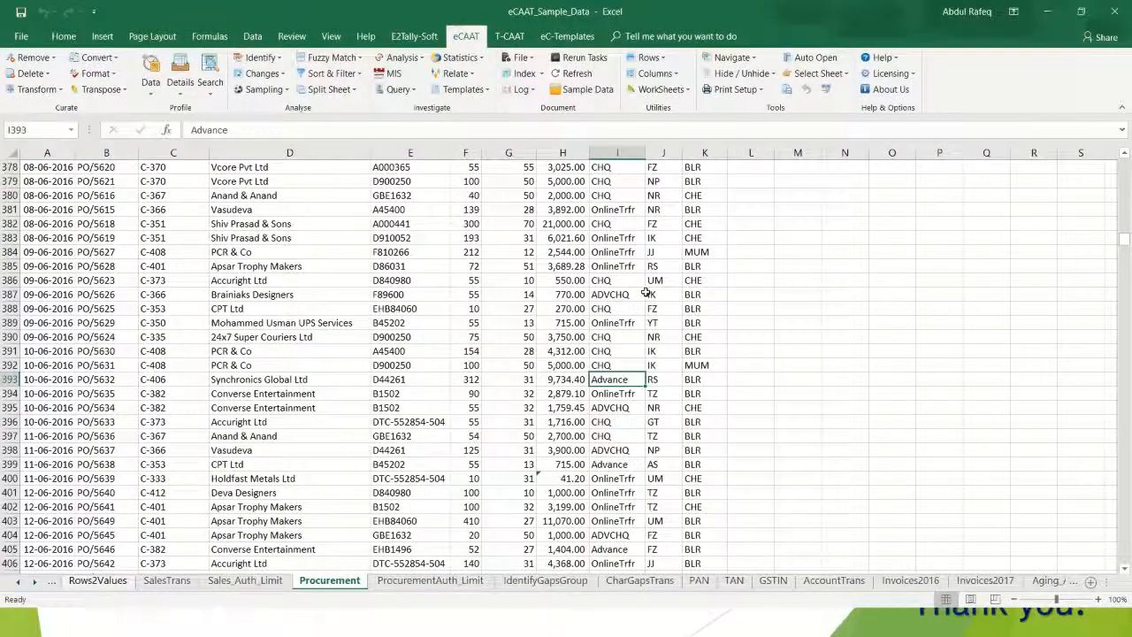
Go to the start of the Procurement data and examine the PO number, vendor and material code columns
{"action": "left_click", "coordinate": [647, 293]}
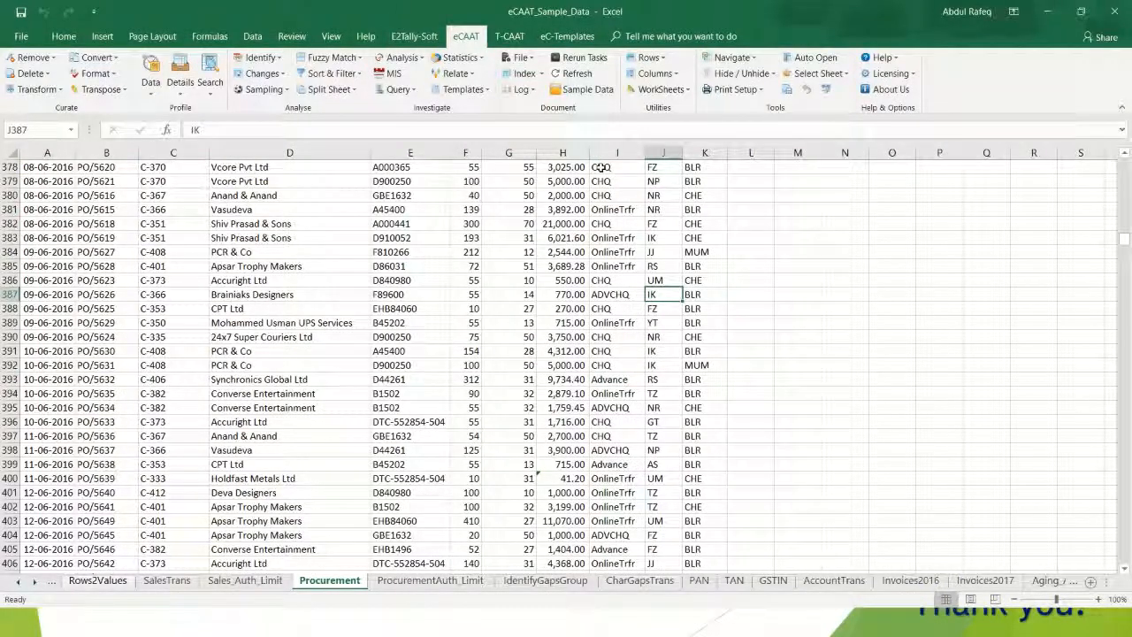
{"action": "left_click", "coordinate": [215, 236]}
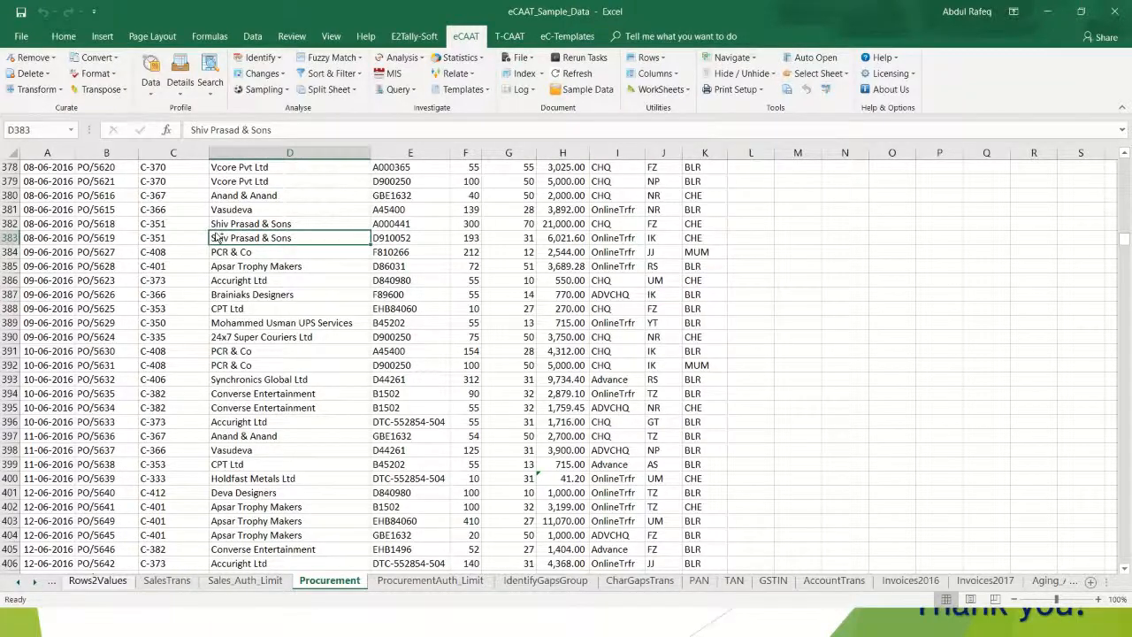
{"action": "key", "text": "ctrl+Home"}
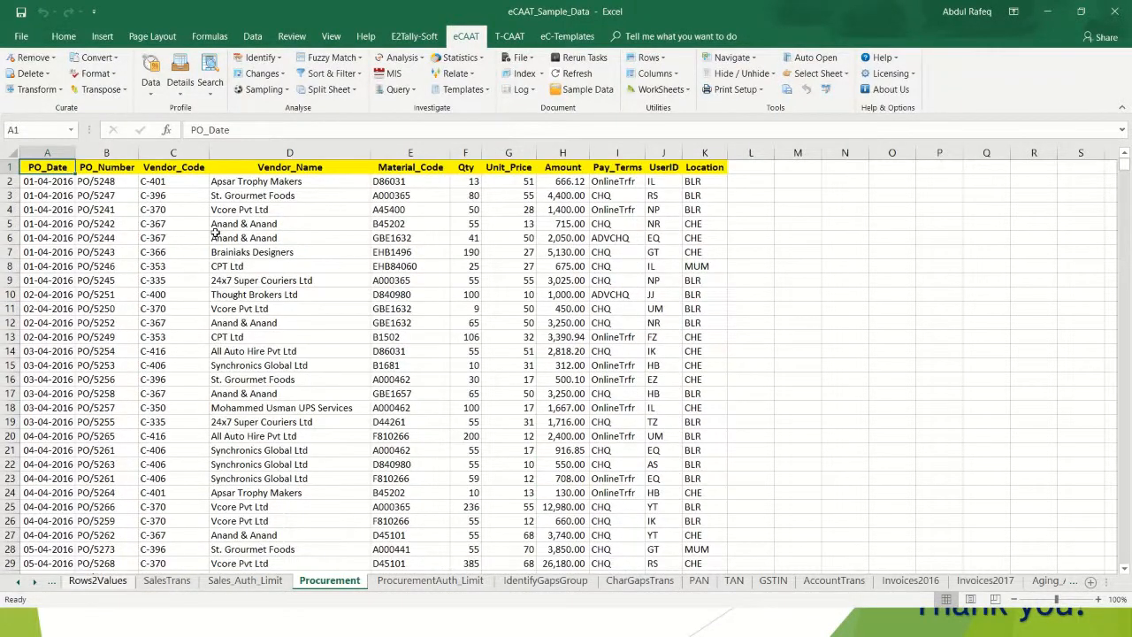
{"action": "left_click", "coordinate": [95, 167]}
{"action": "right_click", "coordinate": [161, 167]}
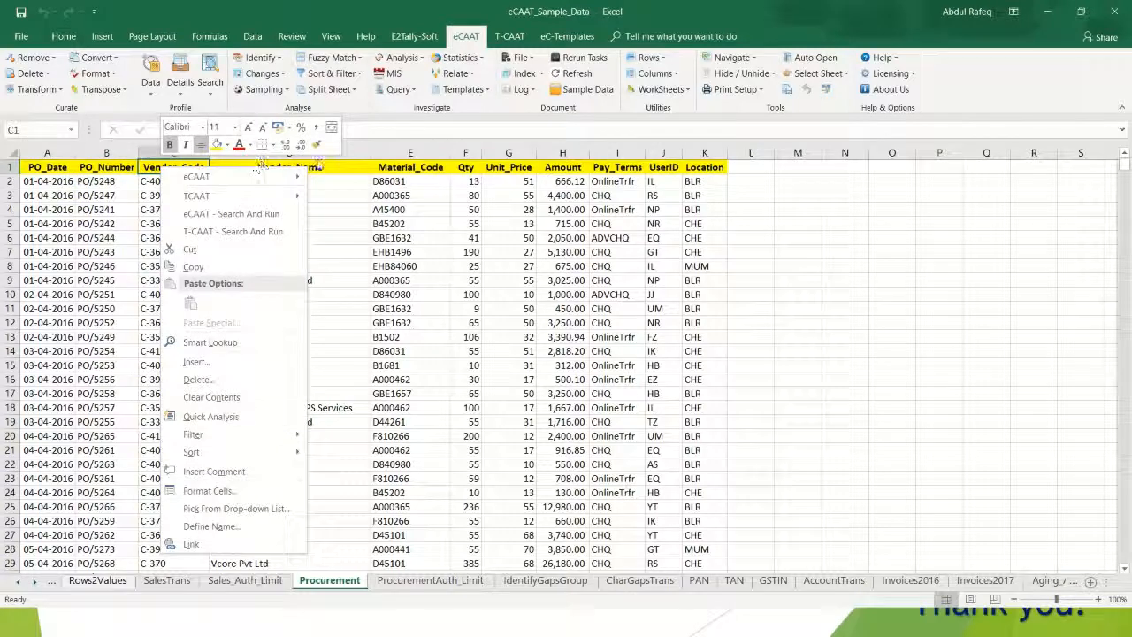
{"action": "key", "text": "Escape"}
{"action": "left_click", "coordinate": [408, 174]}
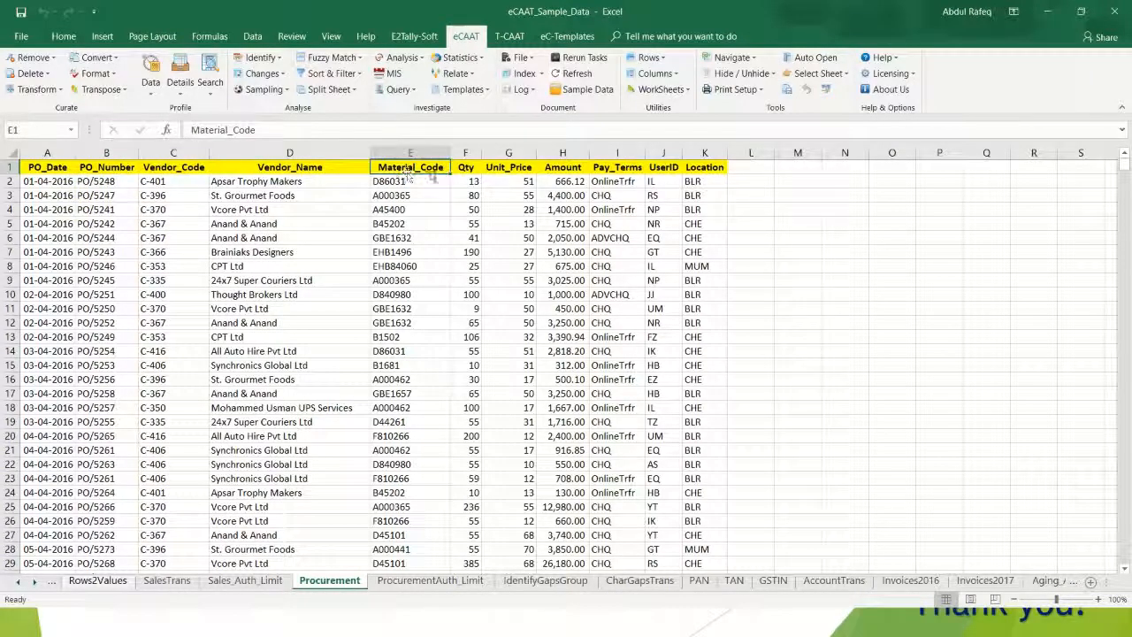
{"action": "left_click", "coordinate": [262, 182]}
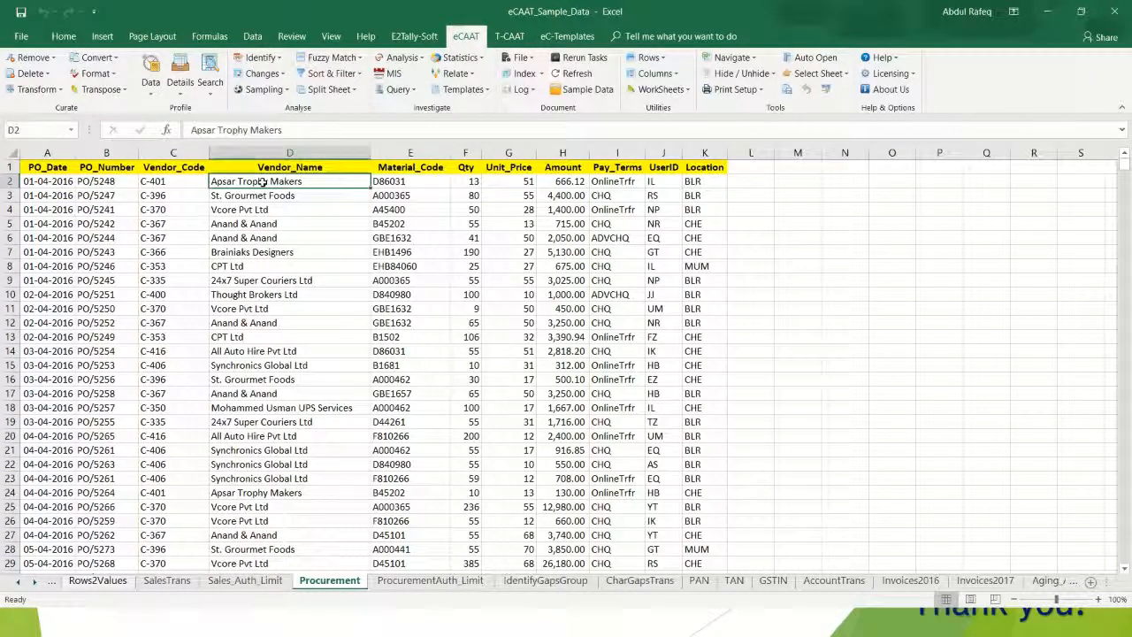
{"action": "left_click", "coordinate": [400, 209]}
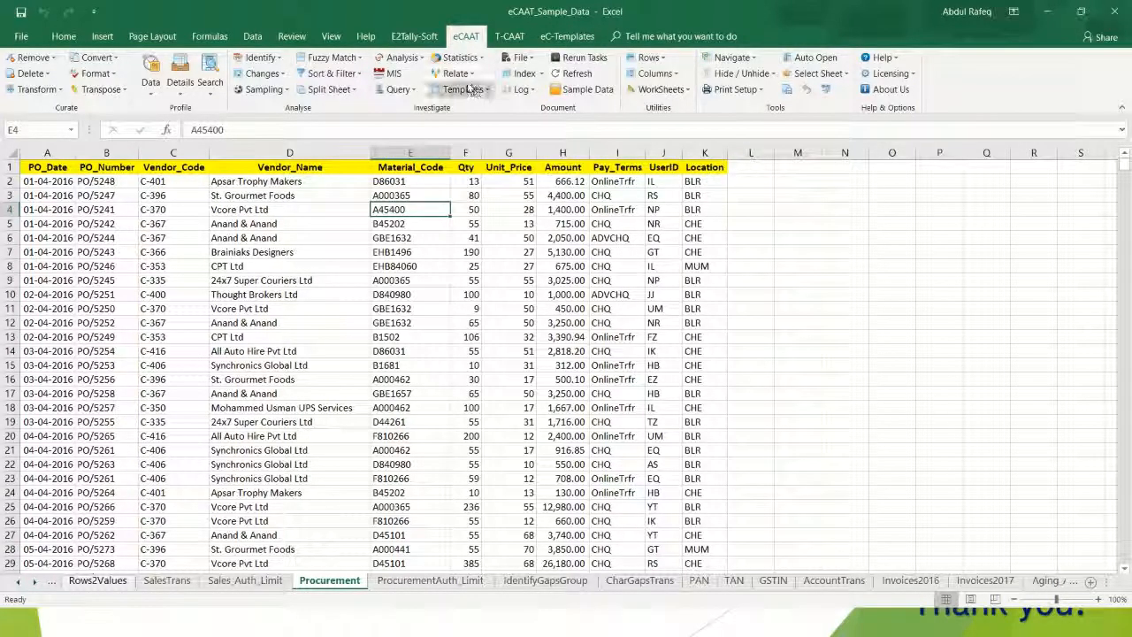
Run a Relative Size Factor analysis with Material_Code as the RSF field and Unit_Price as the numeric field in descending order
{"action": "left_click", "coordinate": [423, 60]}
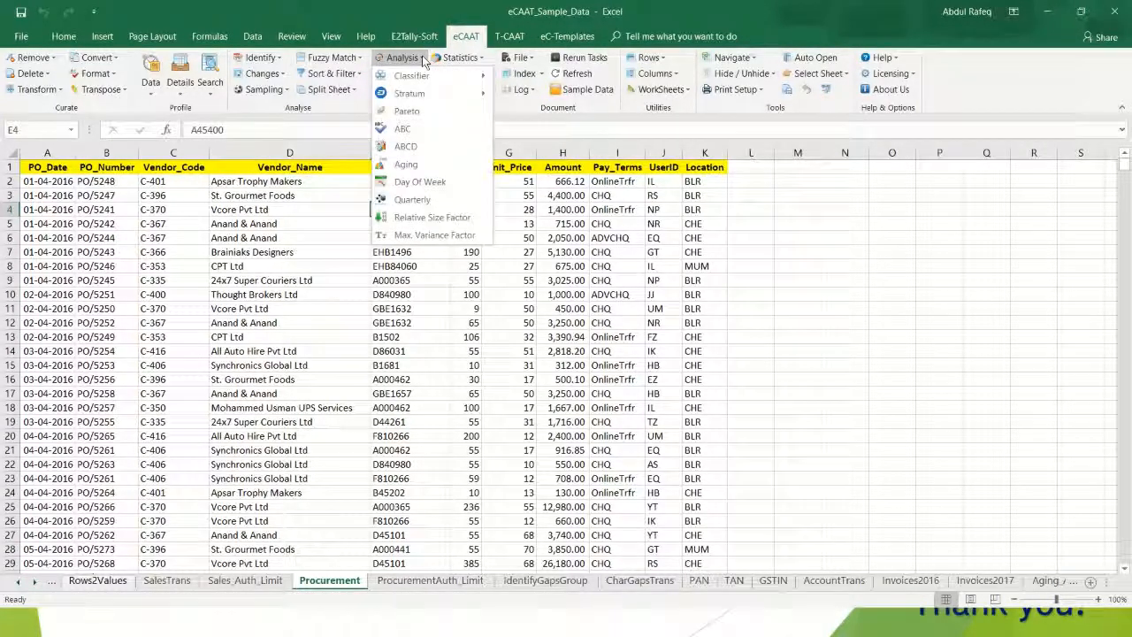
{"action": "left_click", "coordinate": [442, 216]}
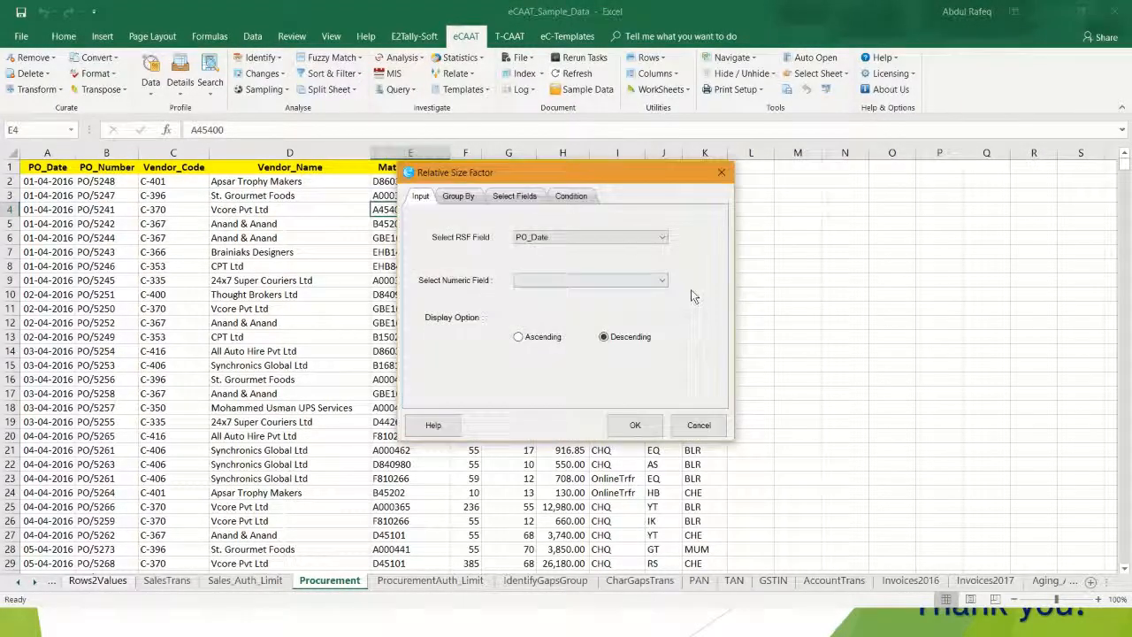
{"action": "left_click", "coordinate": [662, 239]}
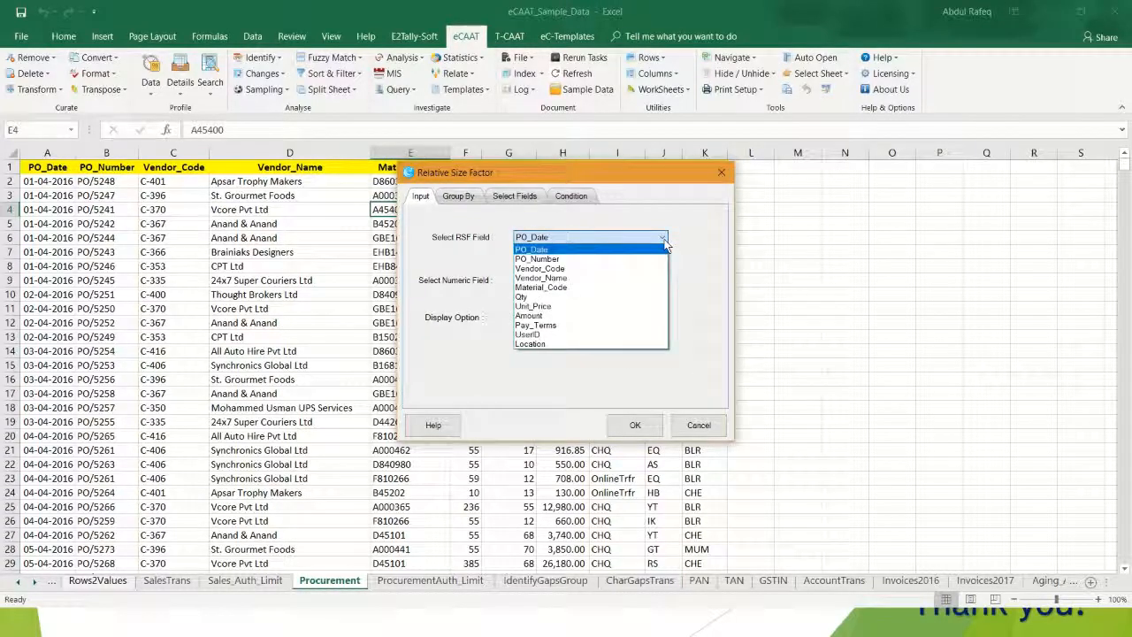
{"action": "left_click", "coordinate": [649, 287]}
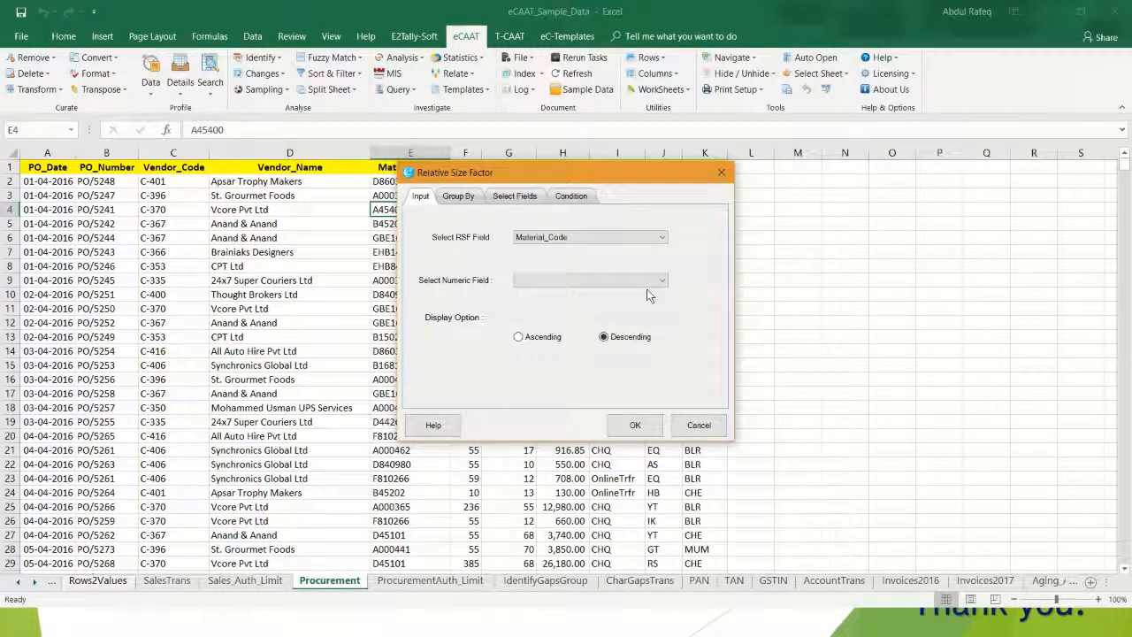
{"action": "left_click", "coordinate": [664, 281]}
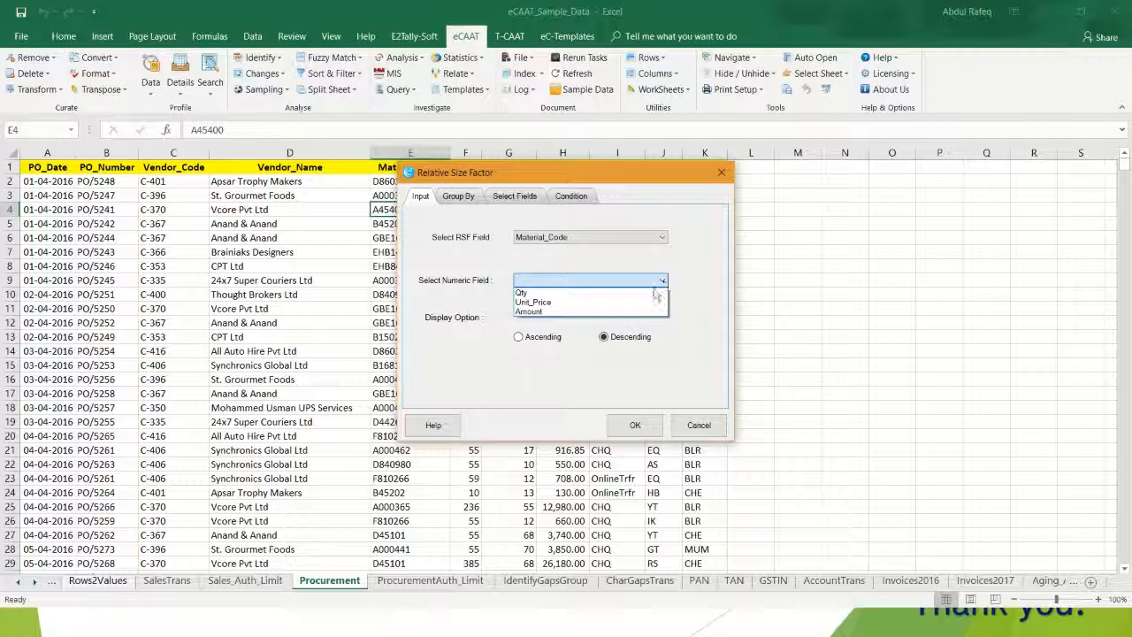
{"action": "left_click", "coordinate": [649, 302]}
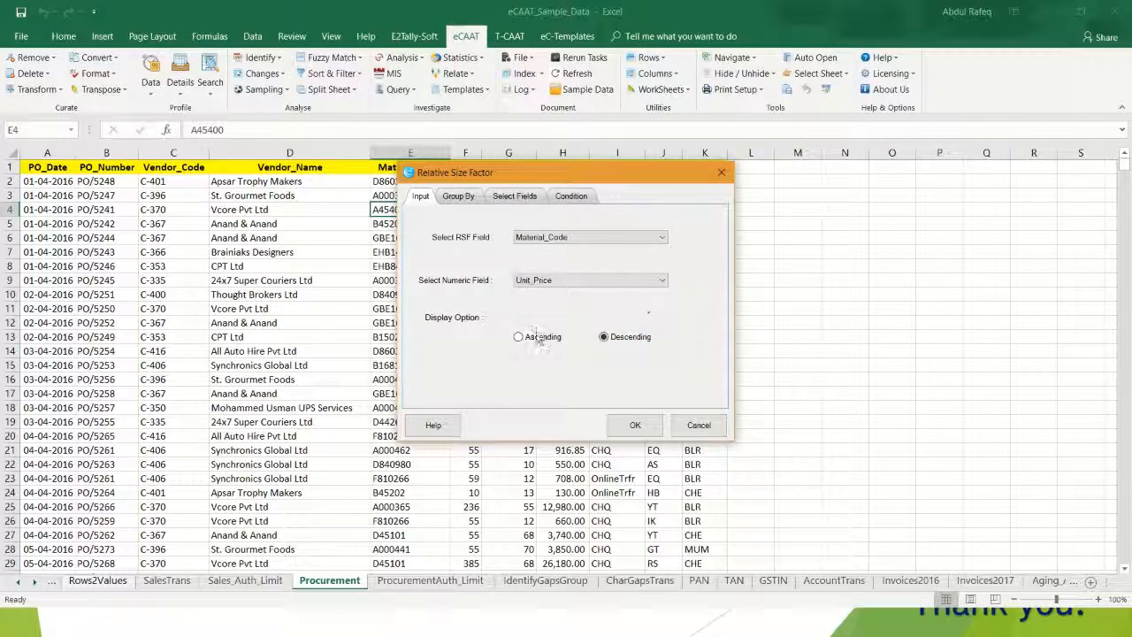
{"action": "left_click", "coordinate": [636, 426]}
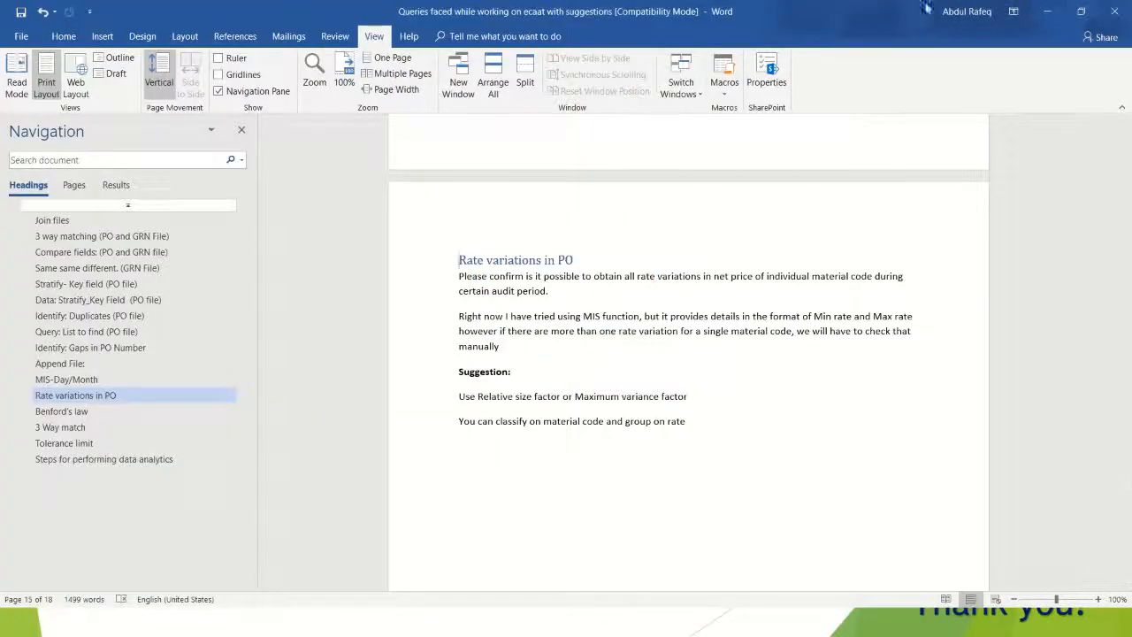
Minimize the Word document and bring the Relative Size Factor Results window to the front
{"action": "left_click", "coordinate": [1049, 11]}
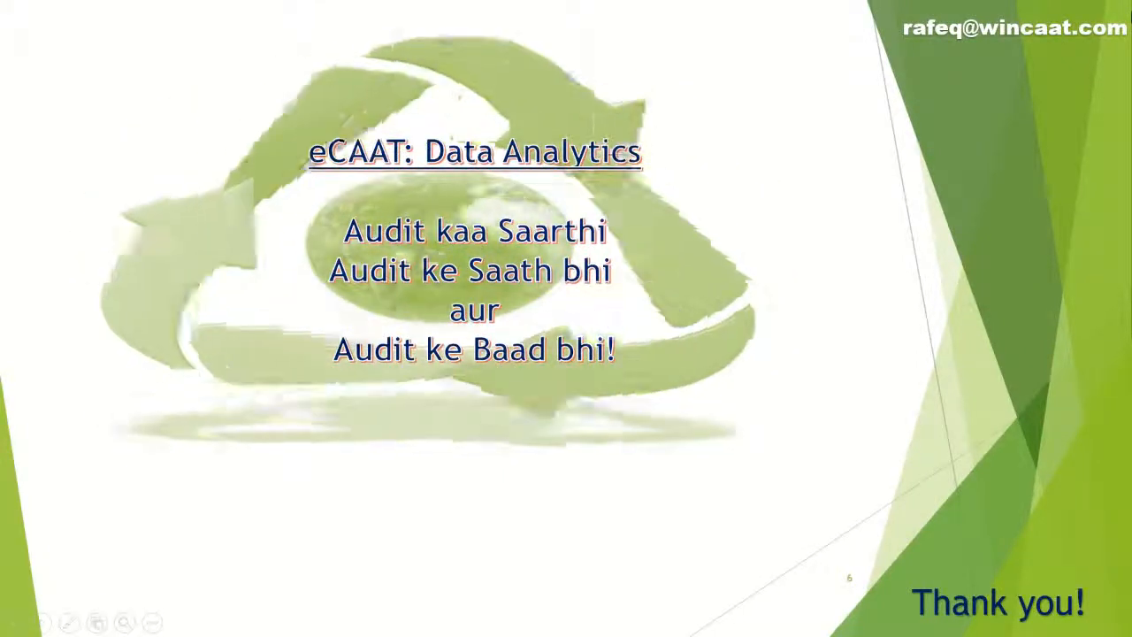
{"action": "key", "text": "alt+Tab"}
{"action": "key", "text": "alt+Tab"}
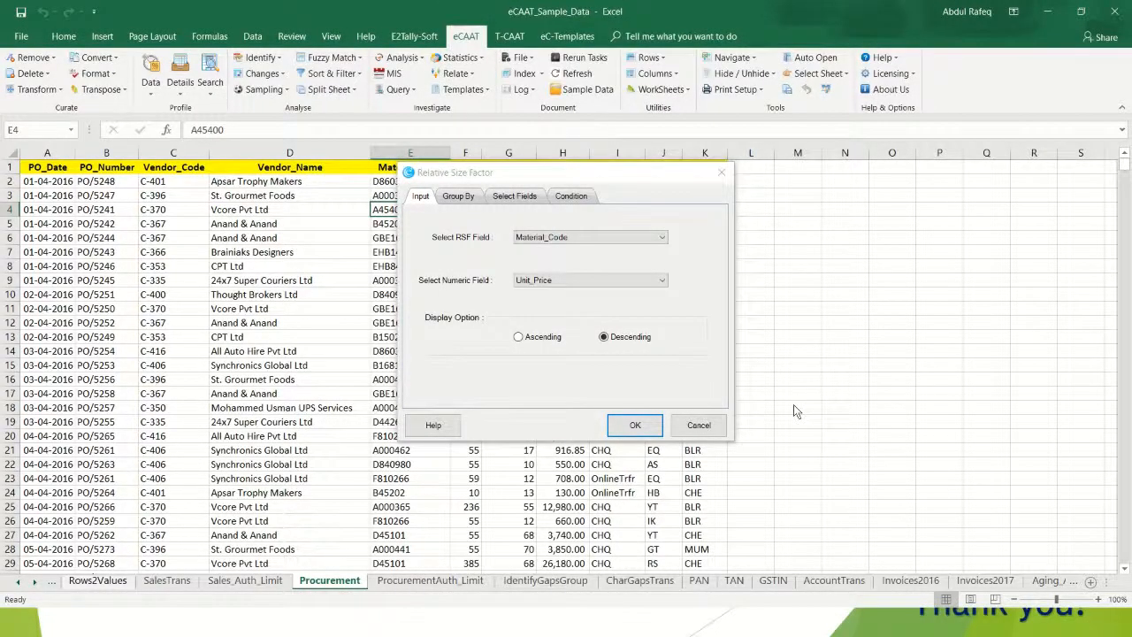
{"action": "key", "text": "alt+Tab"}
{"action": "key", "text": "alt+Tab"}
{"action": "key", "text": "alt+Tab"}
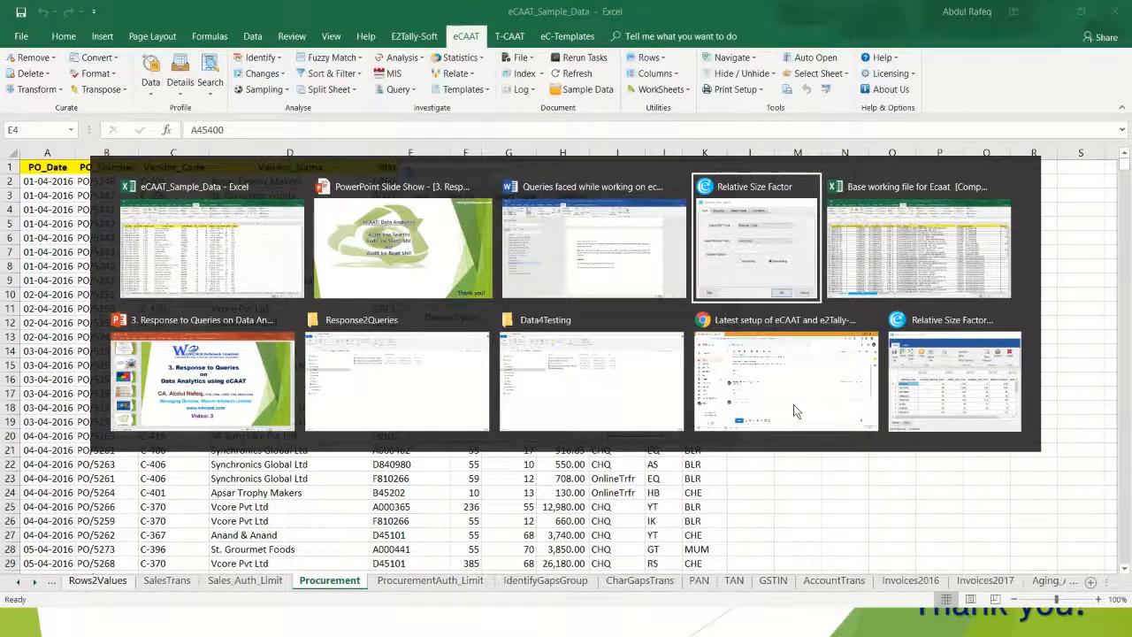
{"action": "key", "text": "alt+Tab"}
{"action": "key", "text": "alt+Tab"}
{"action": "key", "text": "alt+Tab"}
{"action": "key", "text": "alt+Tab"}
{"action": "key", "text": "alt+Tab"}
{"action": "key", "text": "alt+Tab"}
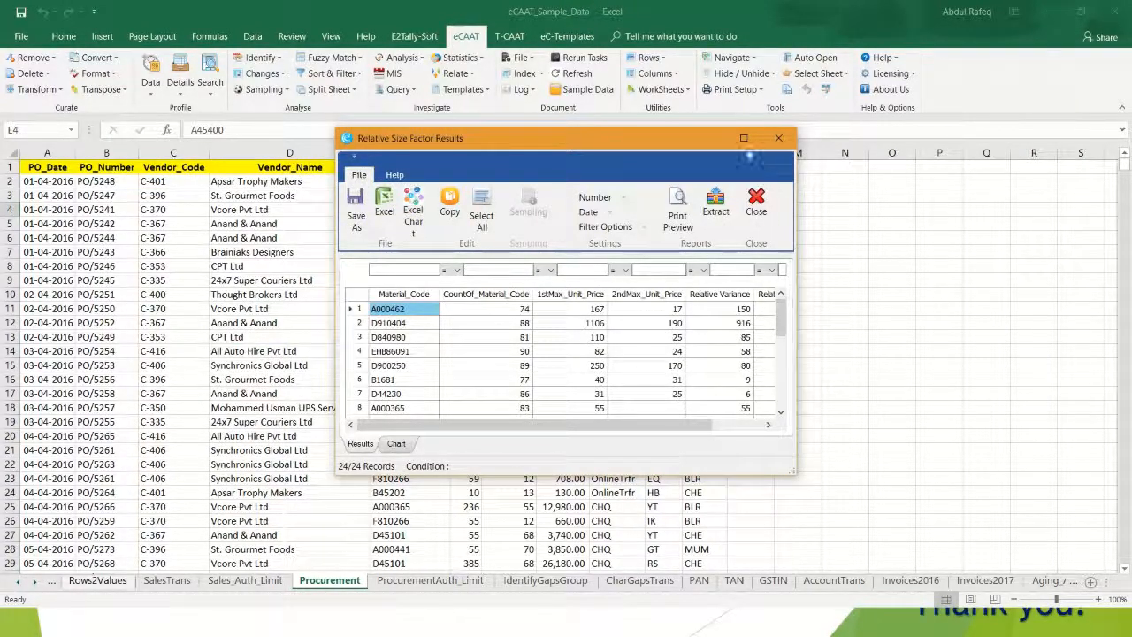
Maximize the Relative Size Factor results, review the highest unit prices and relative variance per material code, and close them
{"action": "left_click", "coordinate": [743, 138]}
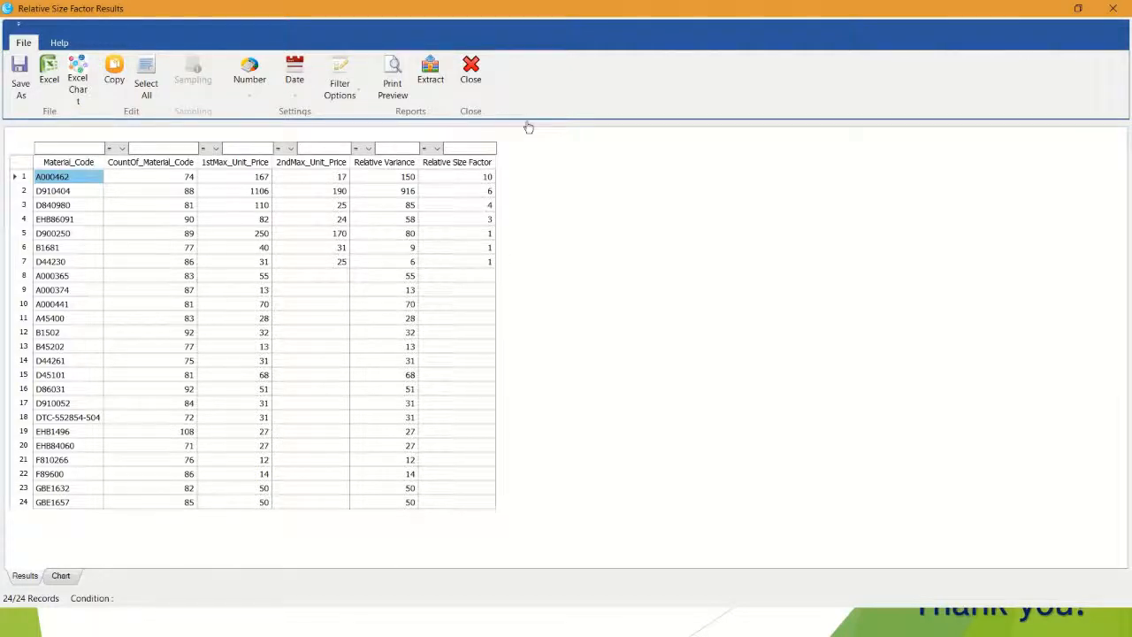
{"action": "left_click", "coordinate": [471, 78]}
{"action": "left_click", "coordinate": [687, 358]}
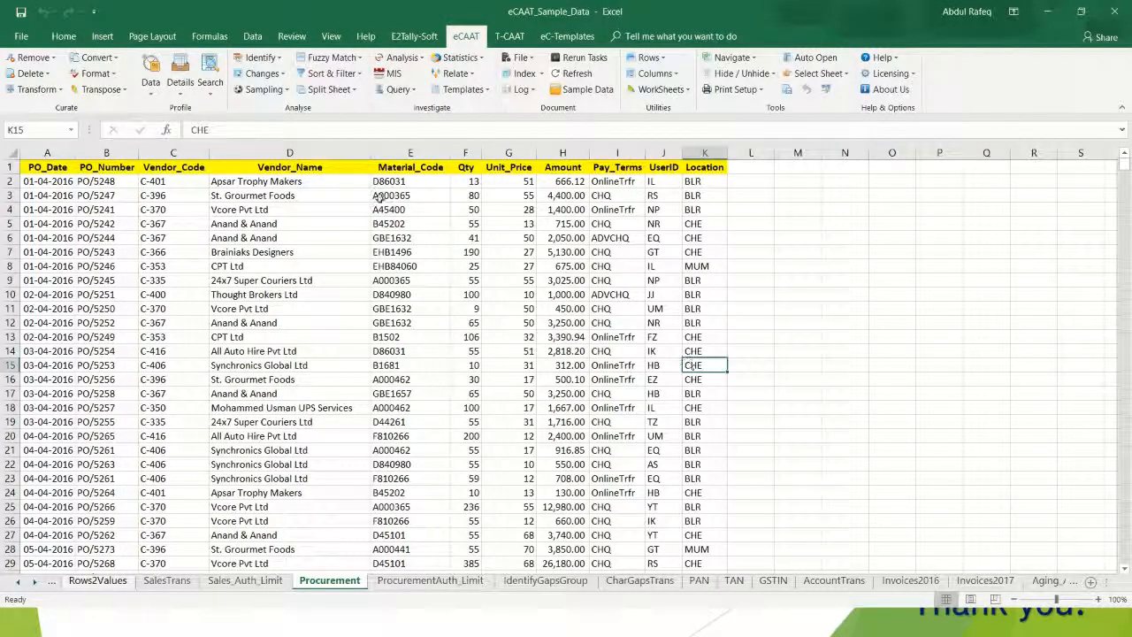
{"action": "left_click", "coordinate": [419, 62]}
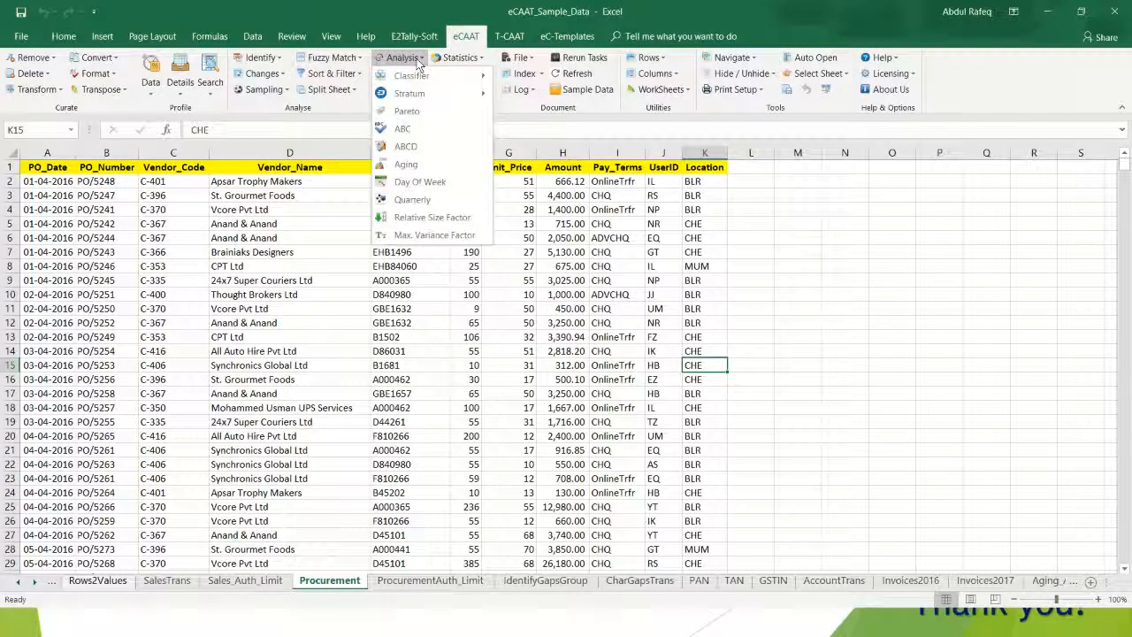
{"action": "left_click", "coordinate": [474, 234]}
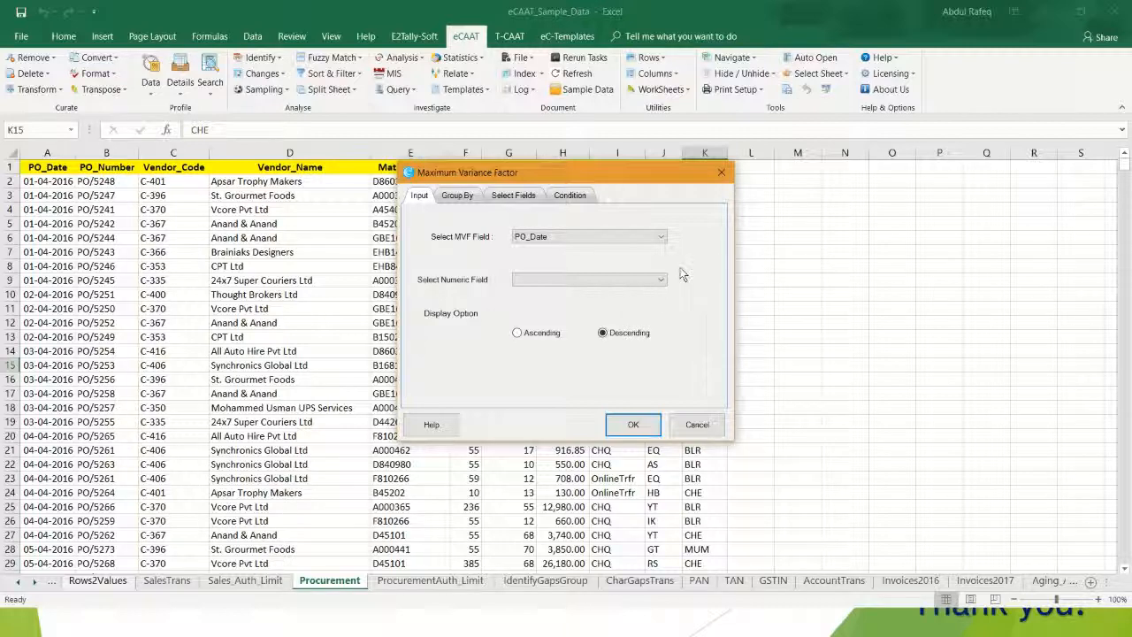
{"action": "left_click", "coordinate": [660, 237]}
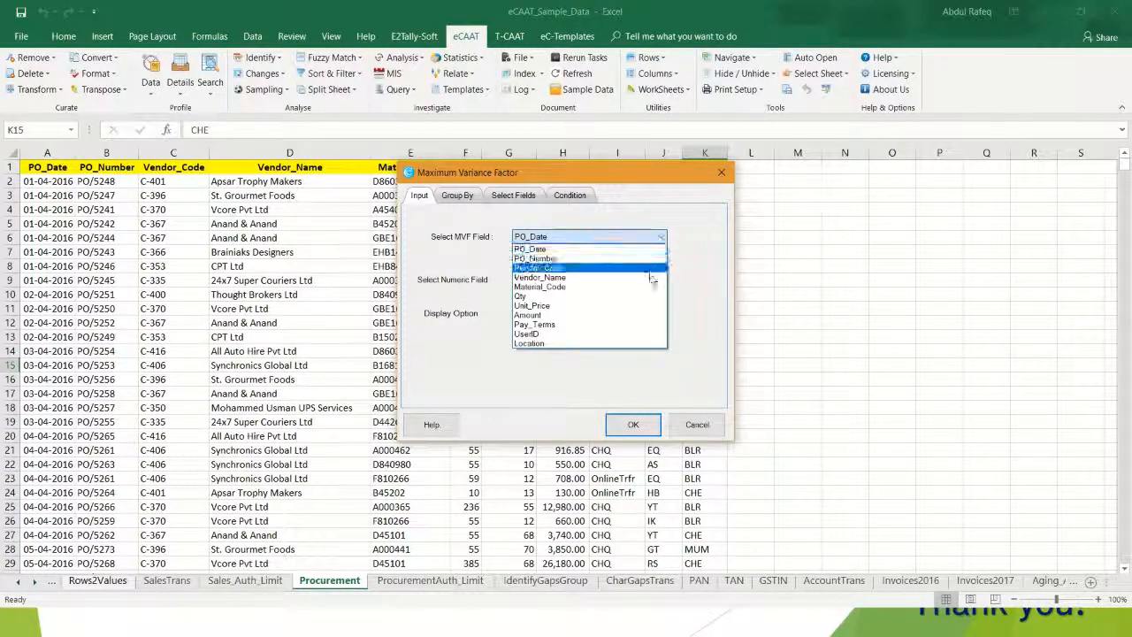
{"action": "left_click", "coordinate": [655, 286]}
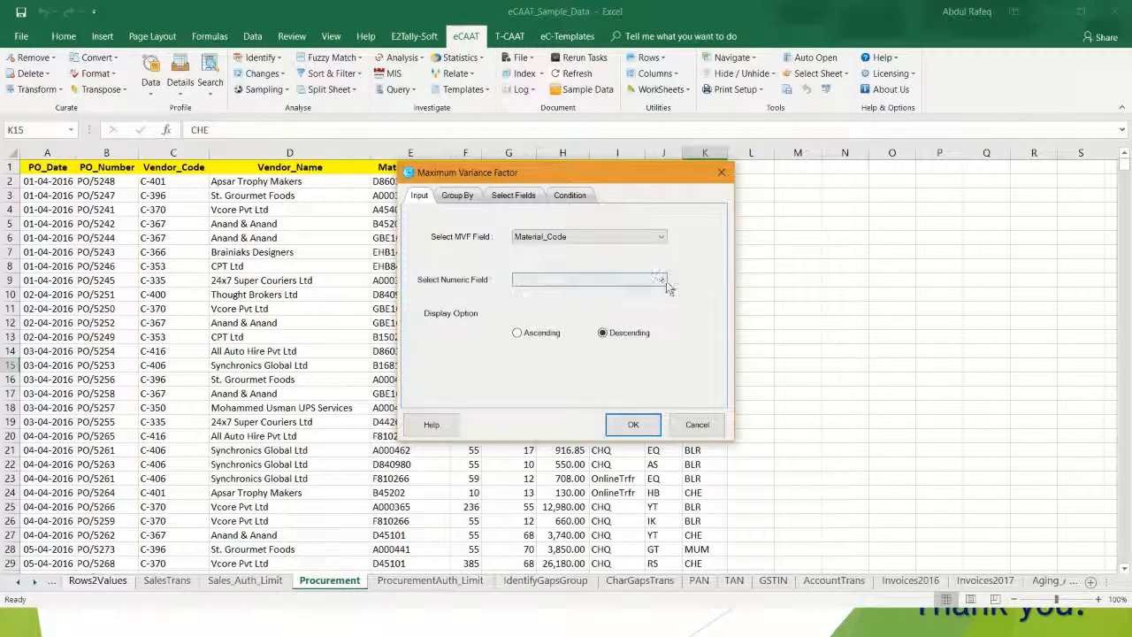
{"action": "left_click", "coordinate": [660, 279]}
{"action": "left_click", "coordinate": [647, 303]}
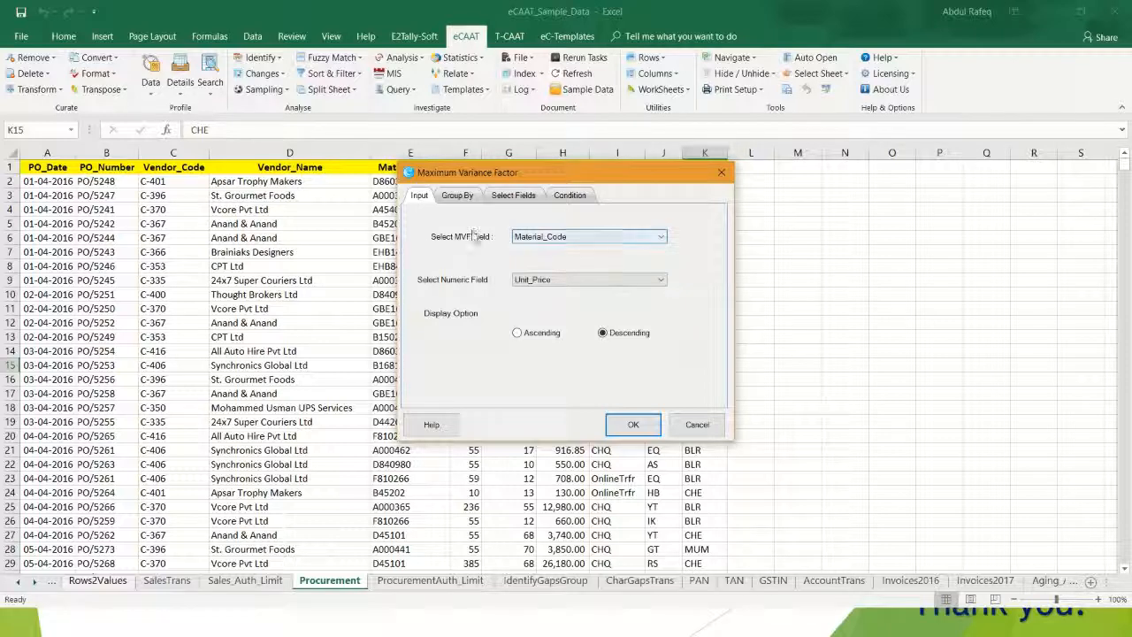
{"action": "left_click", "coordinate": [457, 196]}
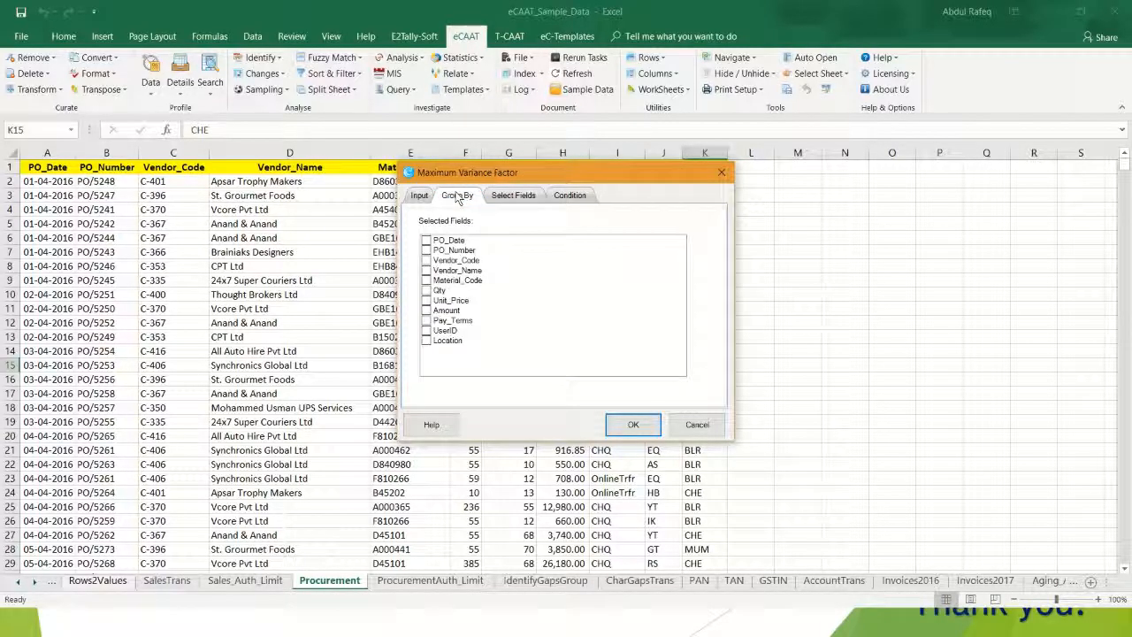
{"action": "left_click", "coordinate": [426, 271]}
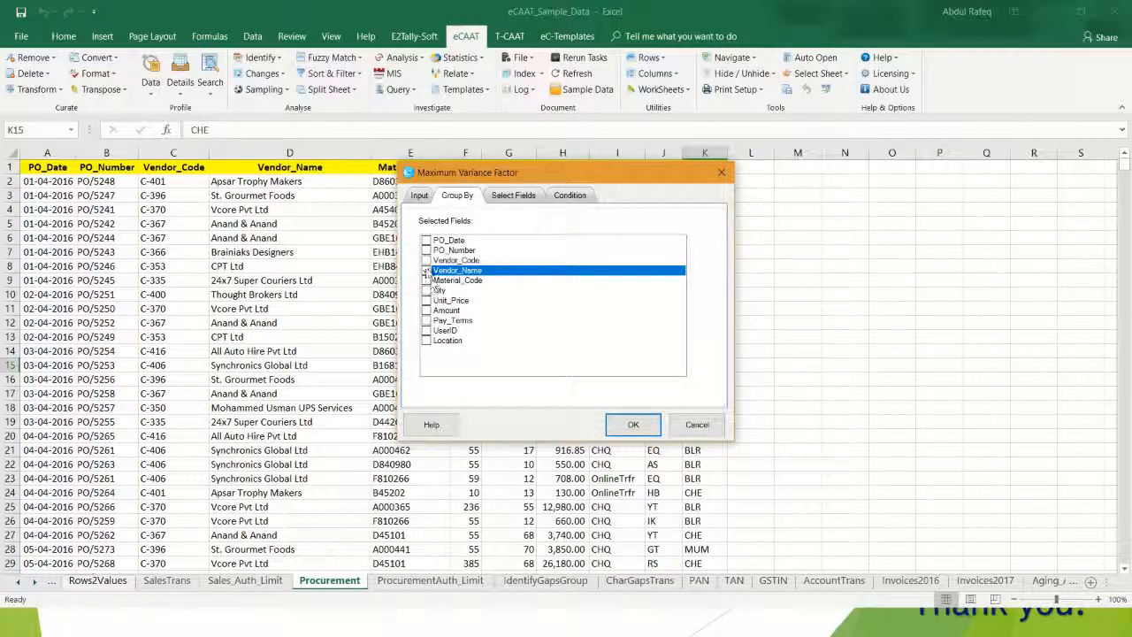
{"action": "left_click", "coordinate": [698, 425]}
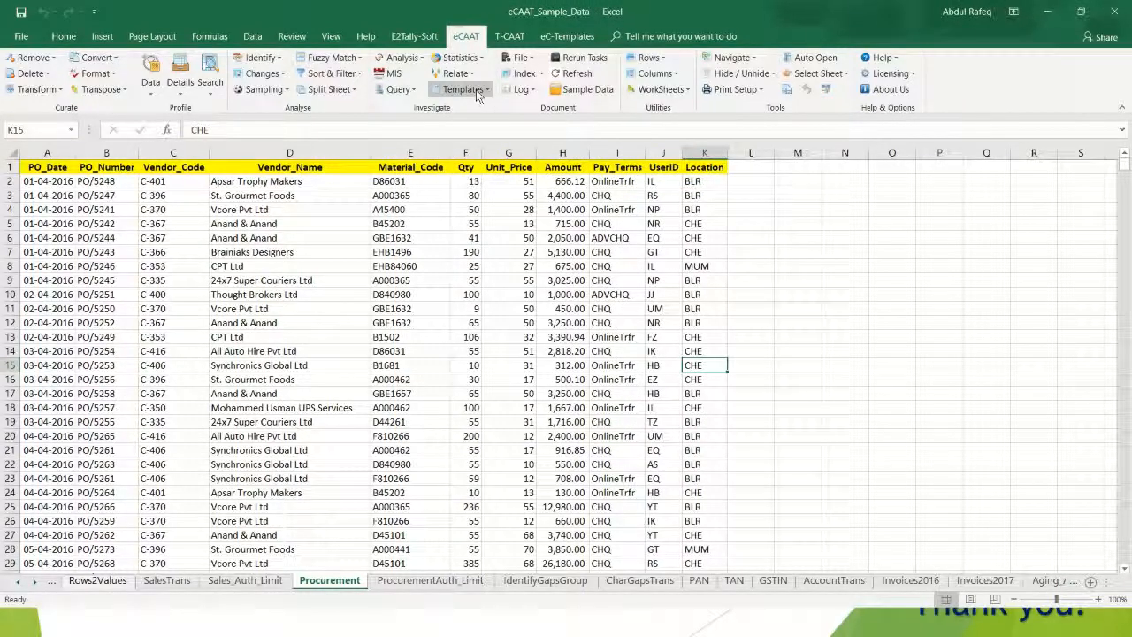
Run a Maximum Variance Factor analysis on the Procurement sheet with Material_Code as the MVF field and Unit_Price as the numeric field, descending
{"action": "left_click", "coordinate": [419, 60]}
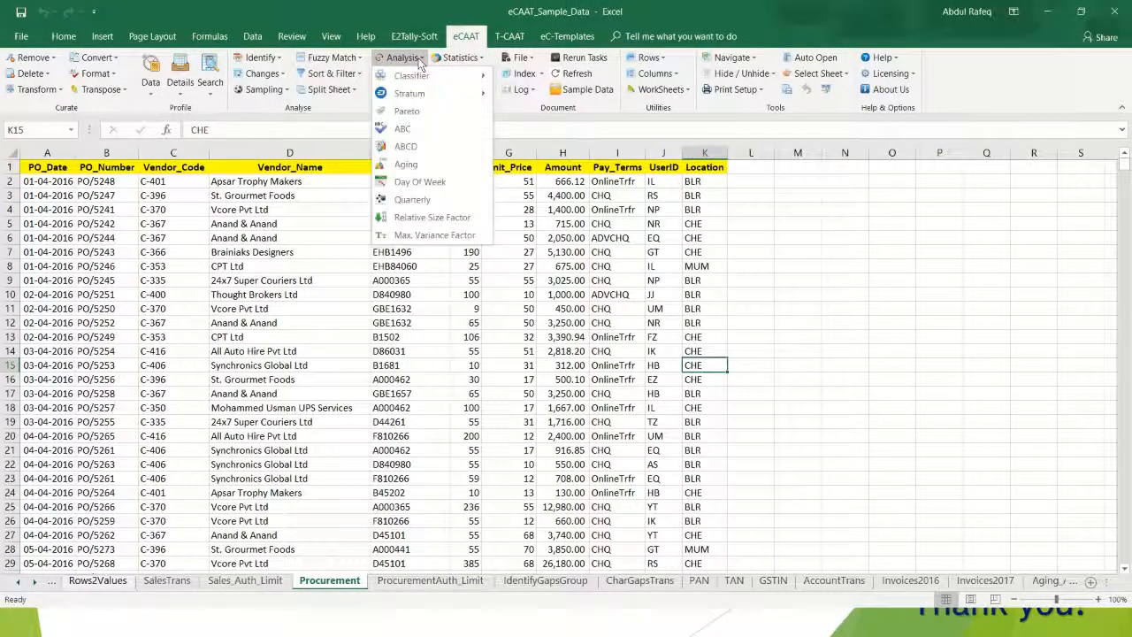
{"action": "left_click", "coordinate": [444, 235]}
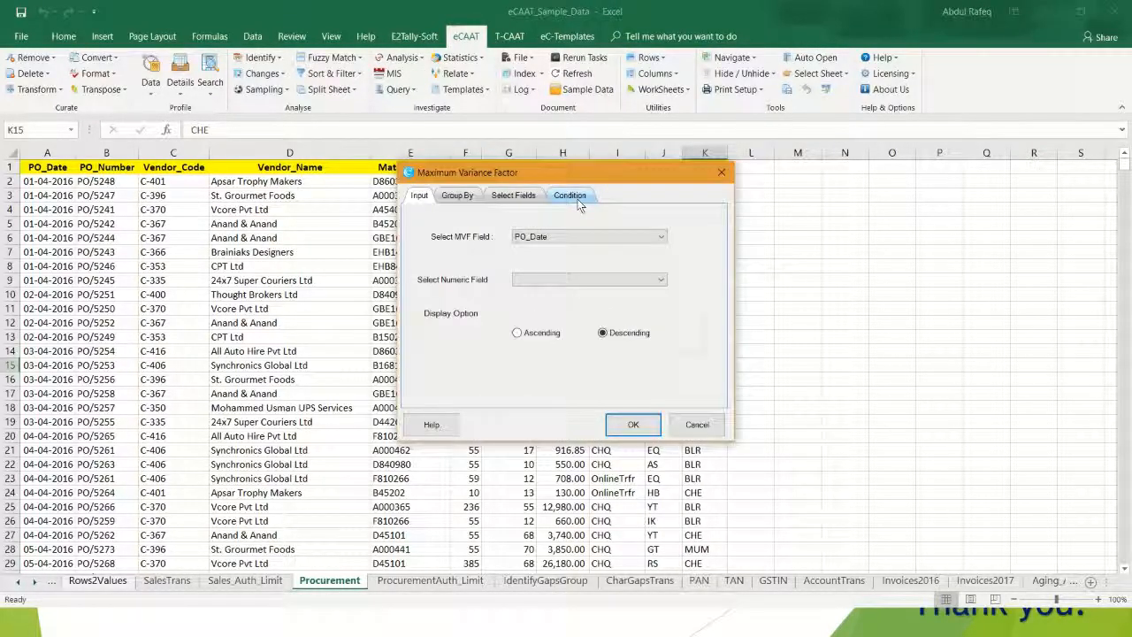
{"action": "left_click", "coordinate": [663, 236]}
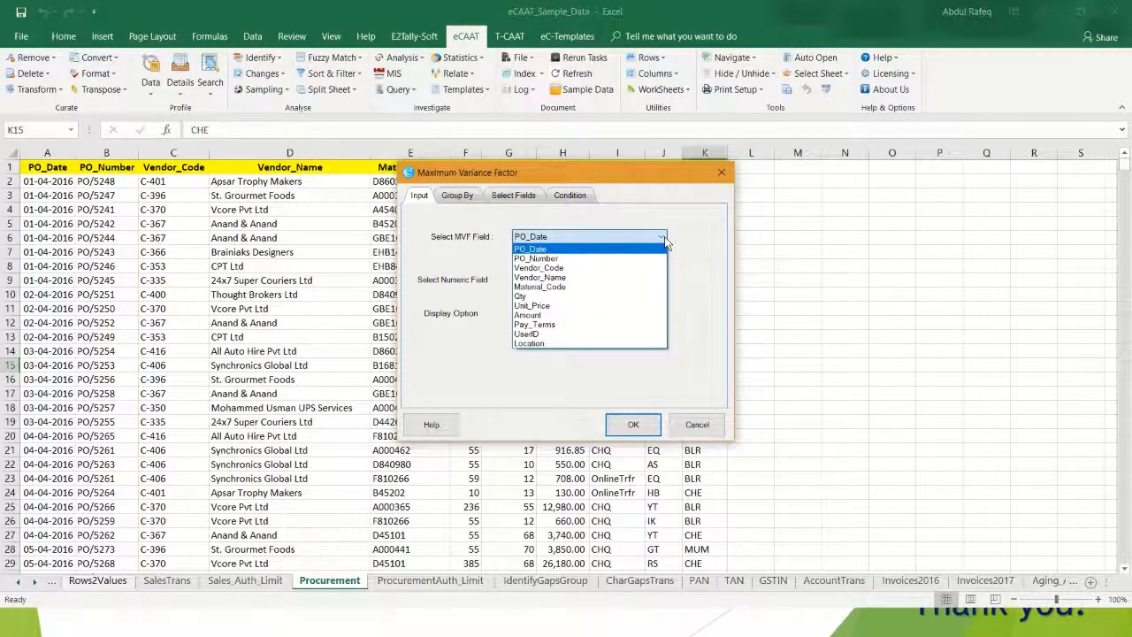
{"action": "left_click", "coordinate": [648, 287]}
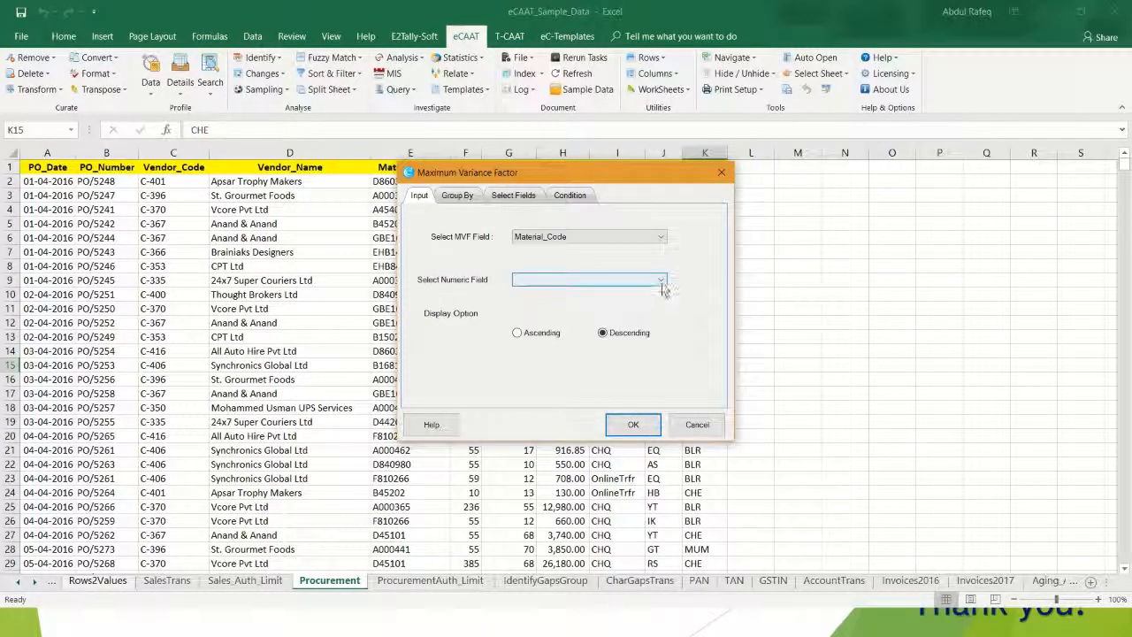
{"action": "left_click", "coordinate": [662, 281]}
{"action": "left_click", "coordinate": [641, 301]}
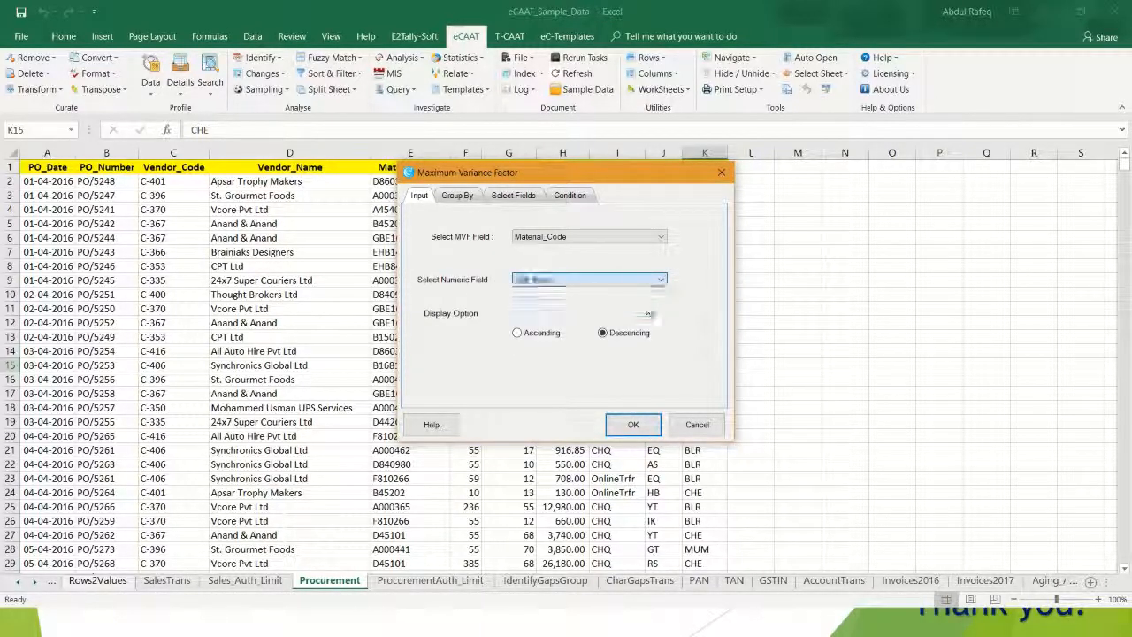
{"action": "left_click", "coordinate": [602, 333]}
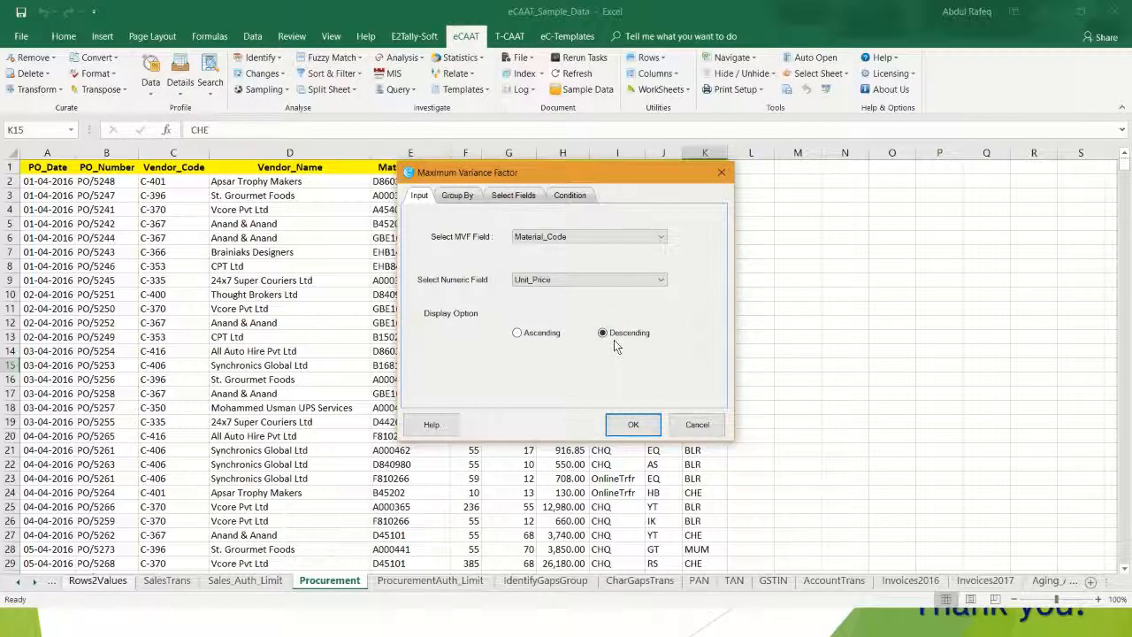
{"action": "left_click", "coordinate": [633, 425]}
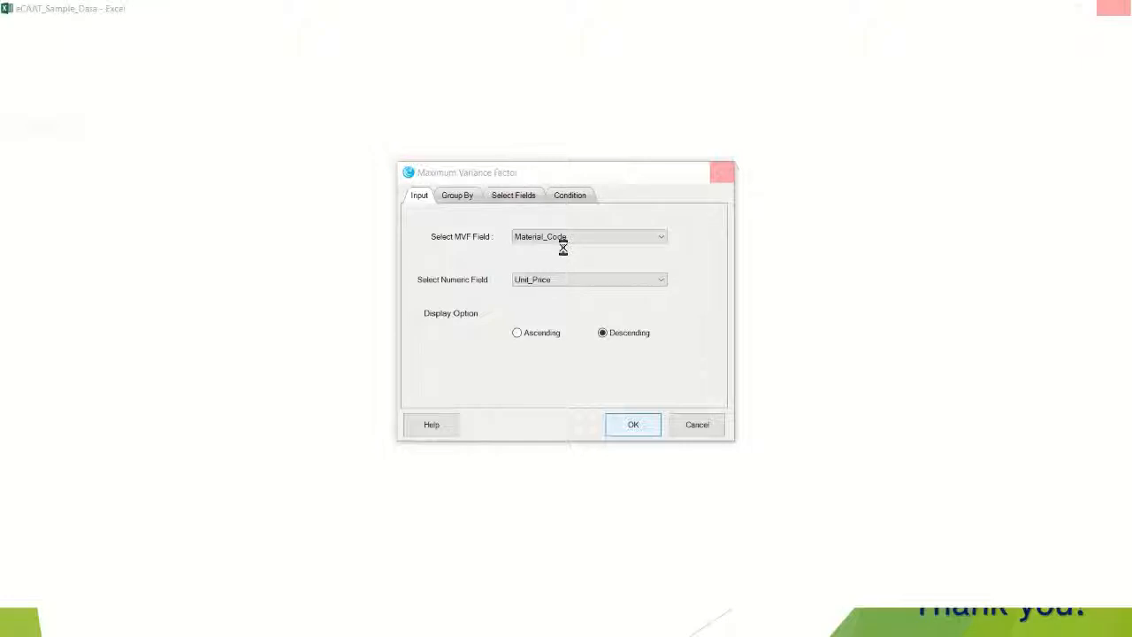
Bring the Maximum Variance Factor Results window to the front
{"action": "key", "text": "alt+Tab"}
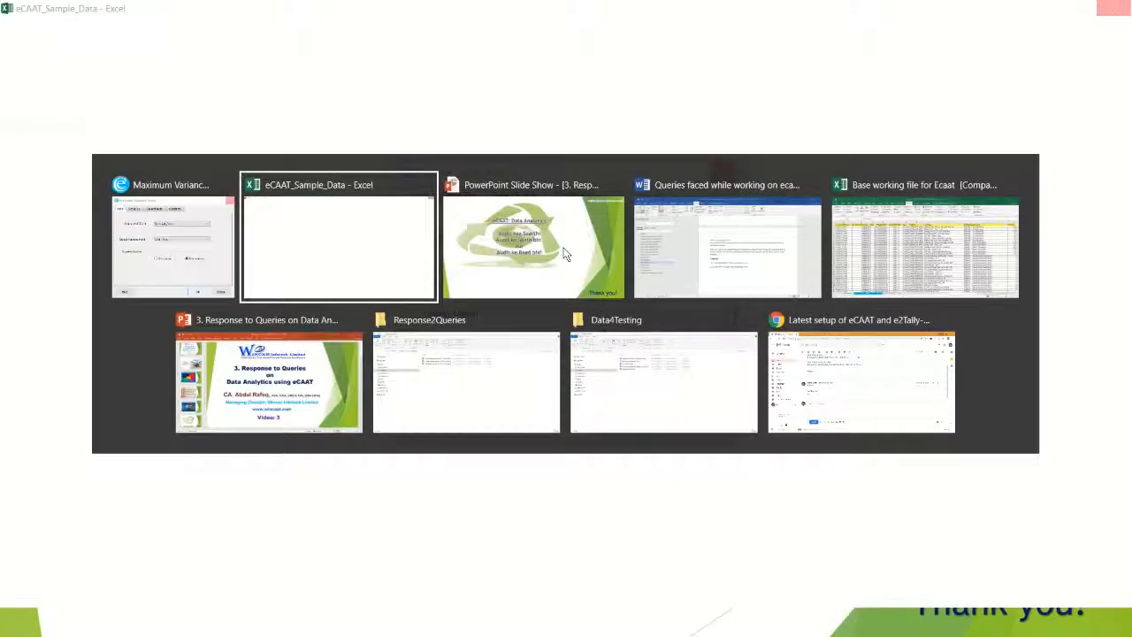
{"action": "key", "text": "Tab"}
{"action": "key", "text": "Tab"}
{"action": "key", "text": "Tab"}
{"action": "key", "text": "Tab"}
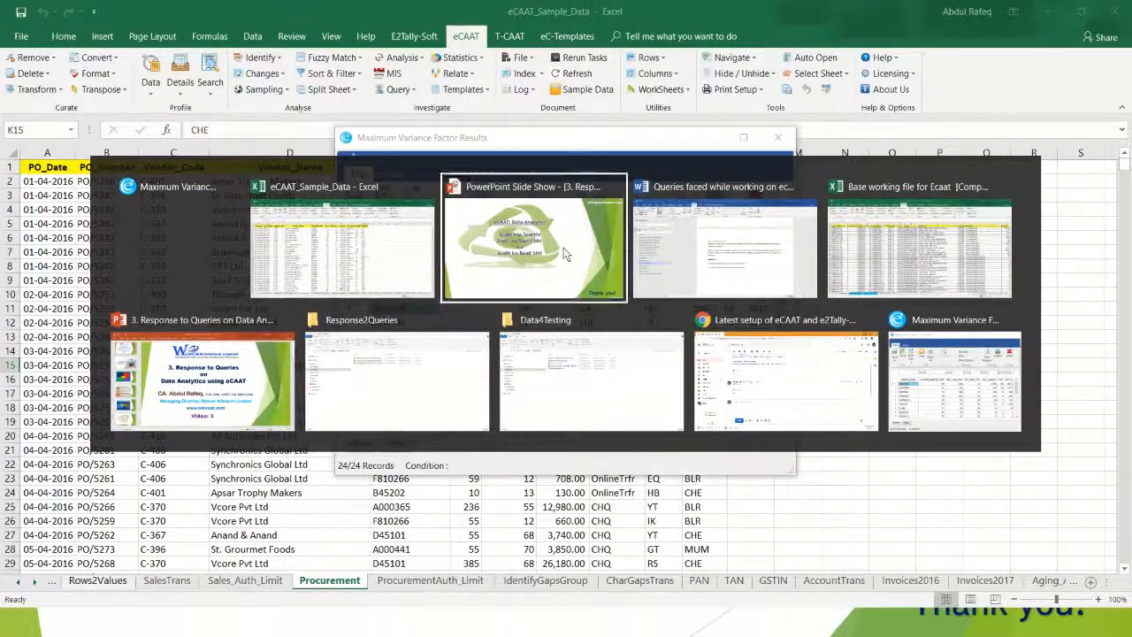
{"action": "key", "text": "Tab"}
{"action": "key", "text": "Tab"}
{"action": "key", "text": "Tab"}
{"action": "key", "text": "Tab"}
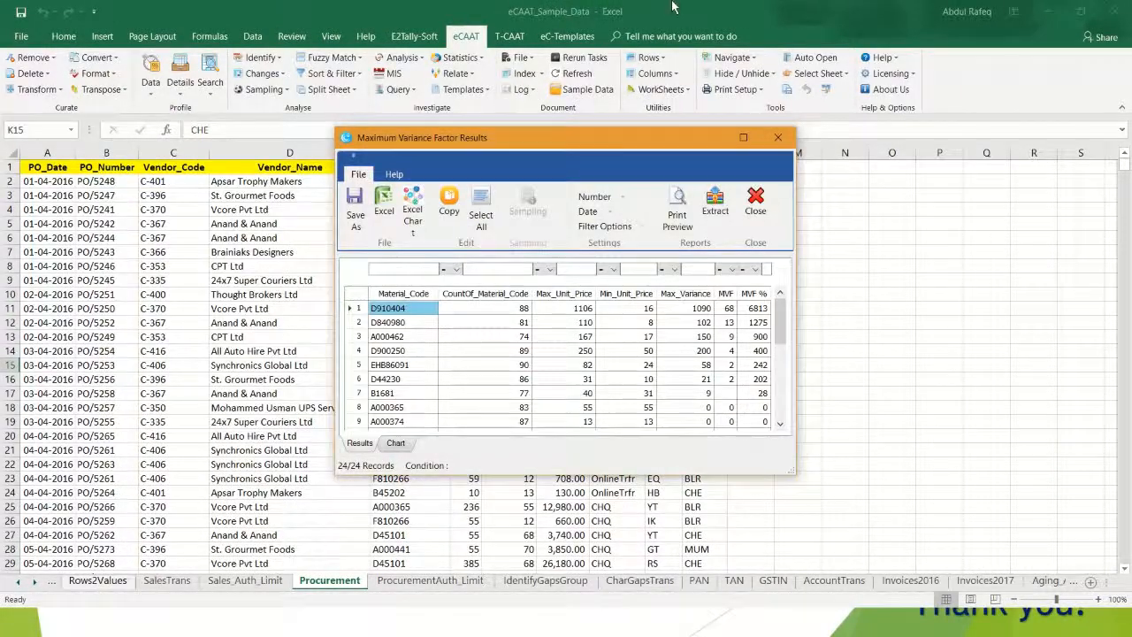
Maximize the Maximum Variance Factor results, drill down into the maximum unit price of material D910404, and close both result windows
{"action": "left_click", "coordinate": [744, 137]}
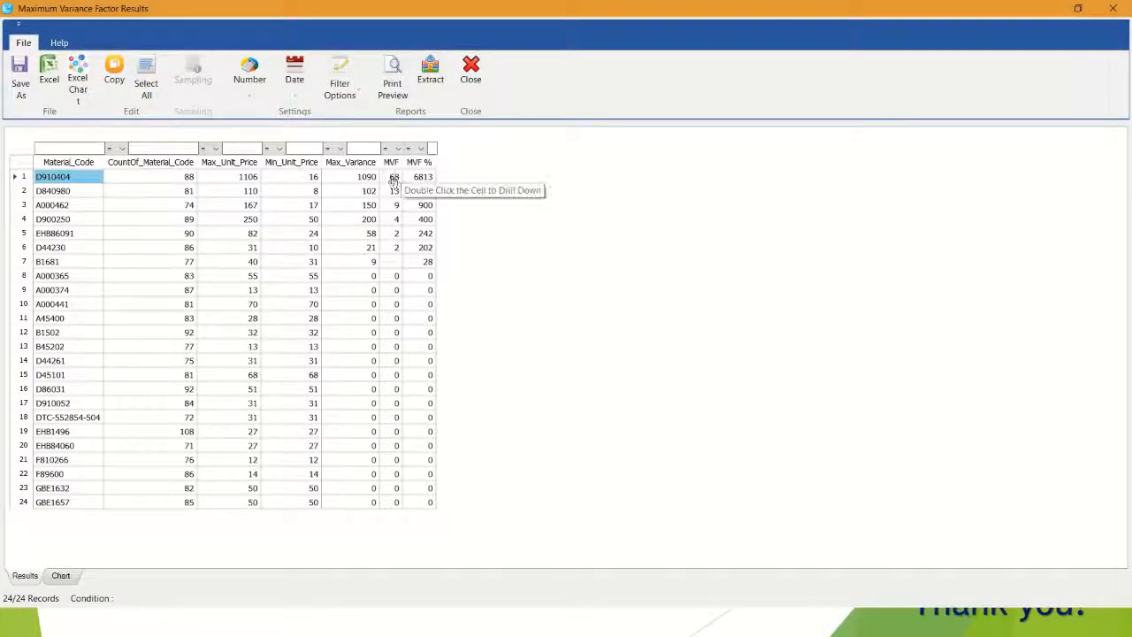
{"action": "double_click", "coordinate": [245, 177]}
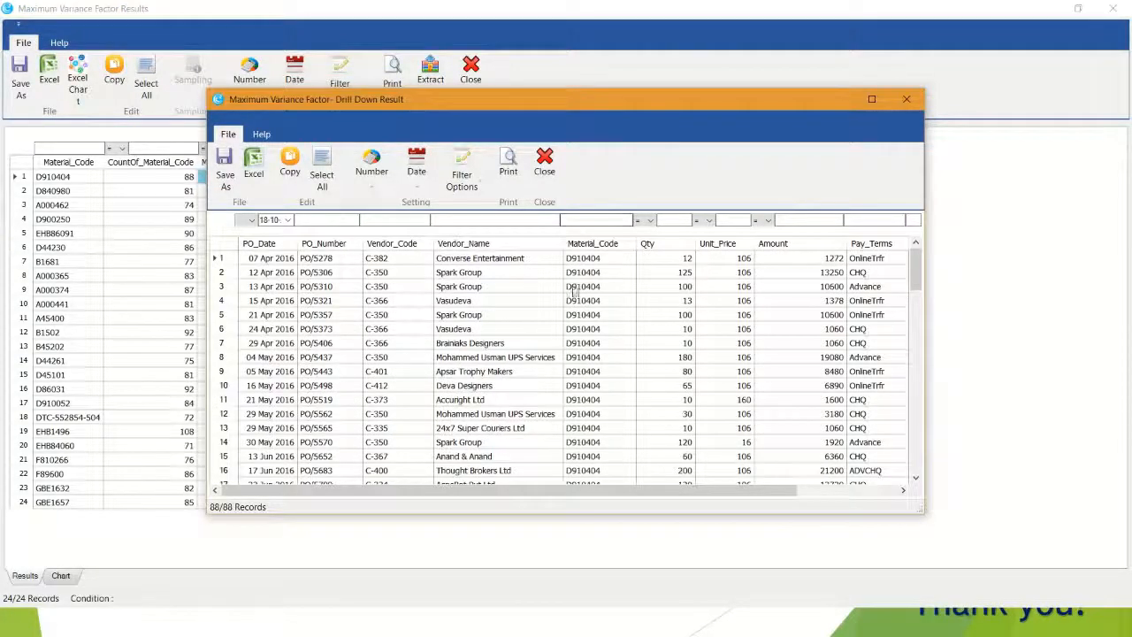
{"action": "left_click", "coordinate": [542, 167]}
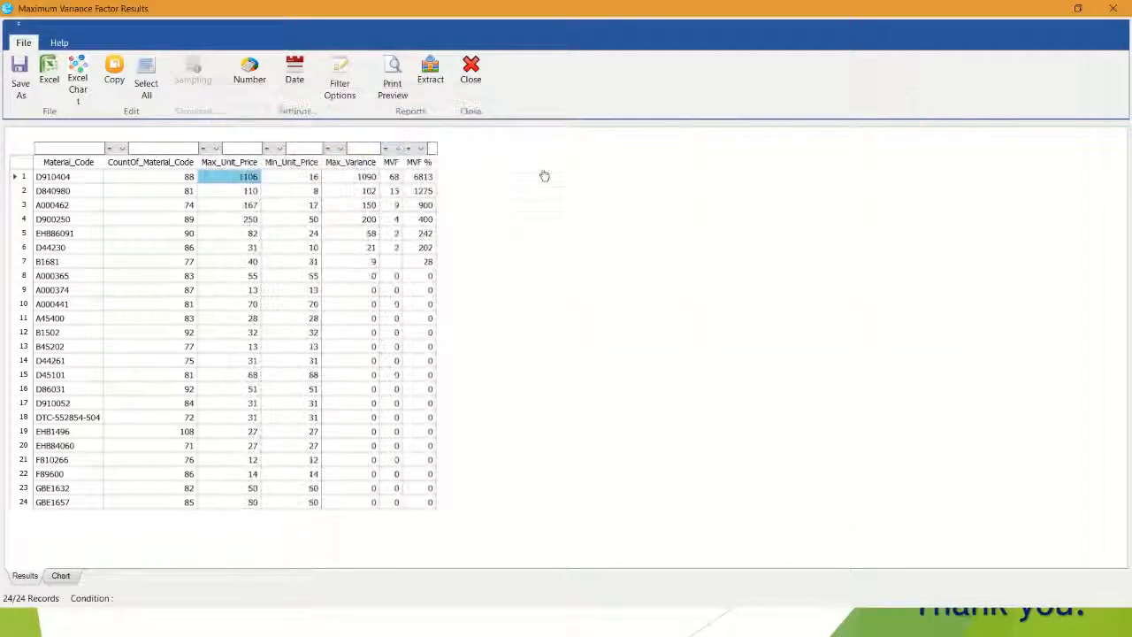
{"action": "left_click", "coordinate": [472, 93]}
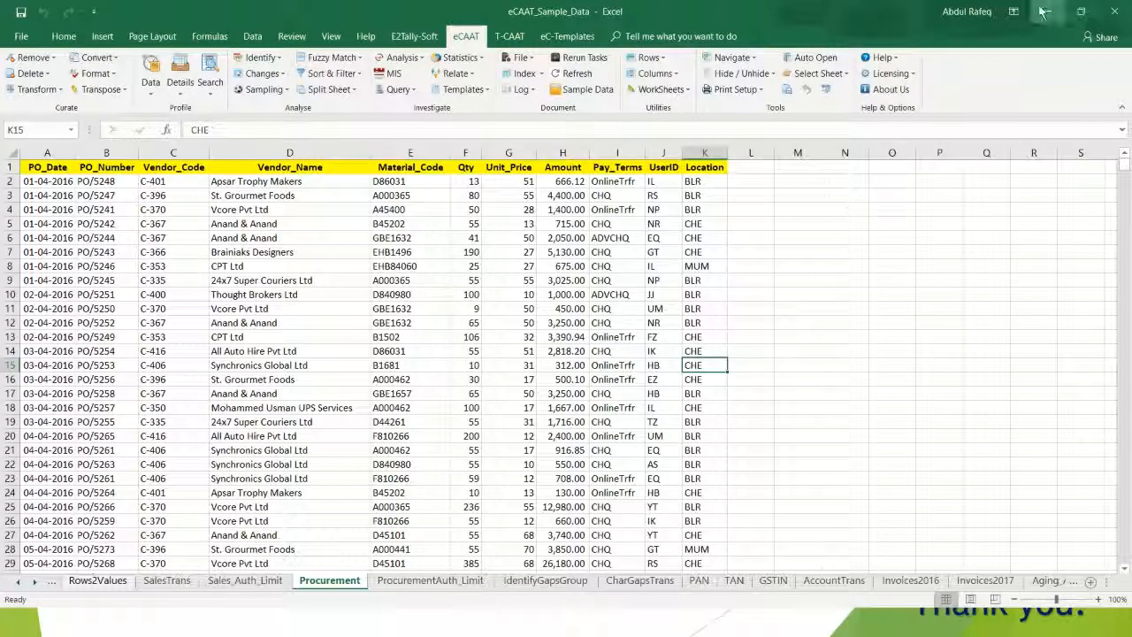
Go to the Invoices2016 sheet and open Multiple Join for a link analysis
{"action": "left_click", "coordinate": [471, 267]}
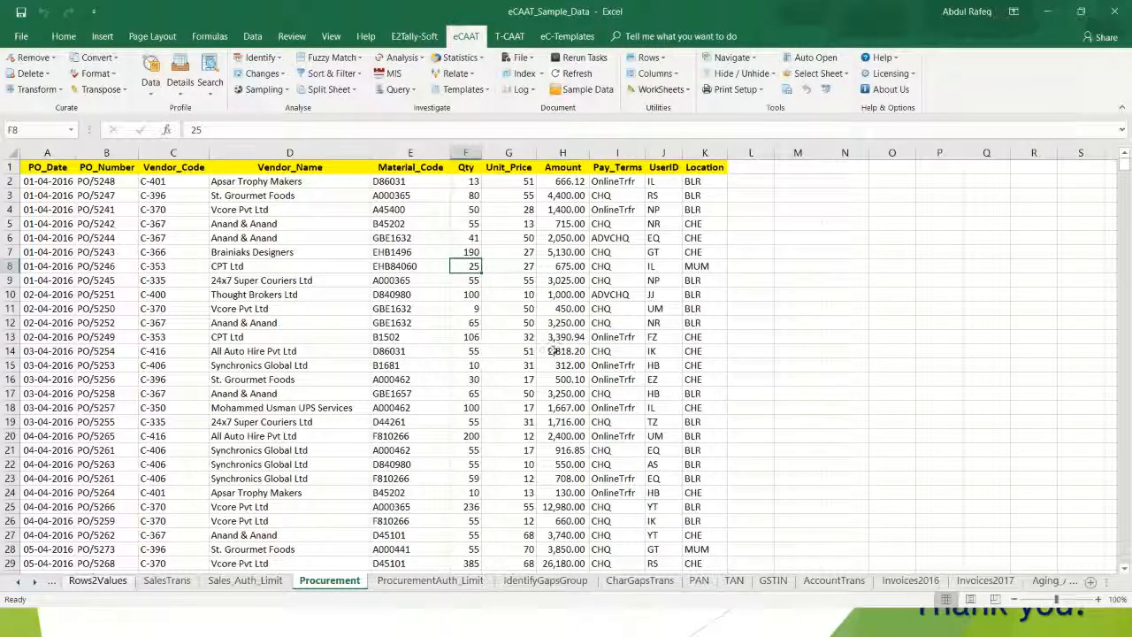
{"action": "left_click", "coordinate": [910, 582]}
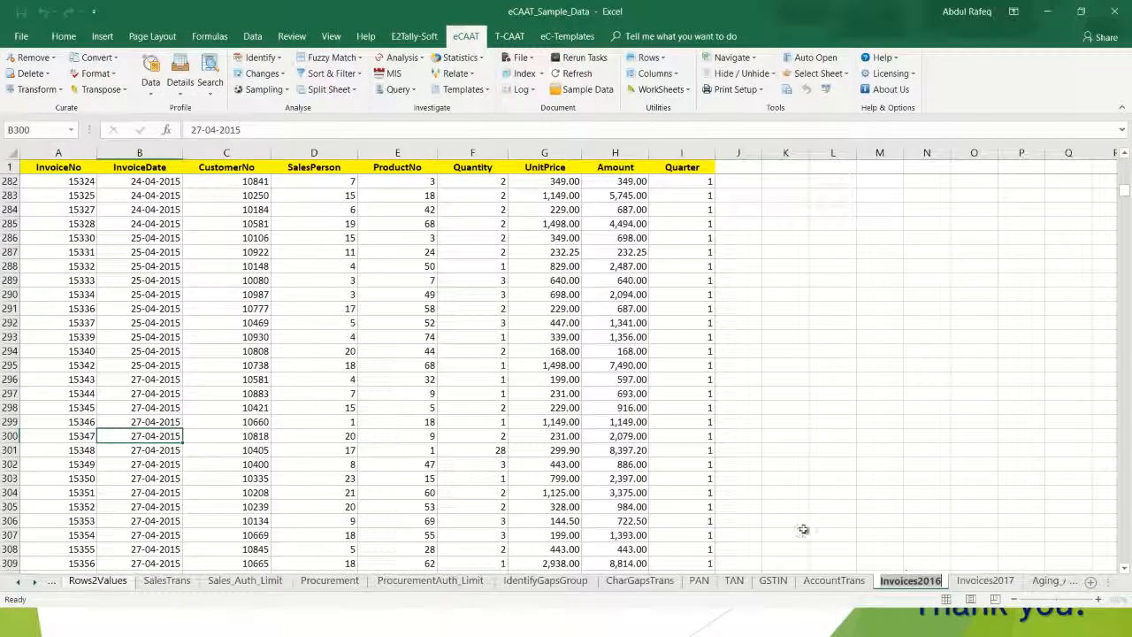
{"action": "left_click", "coordinate": [469, 224]}
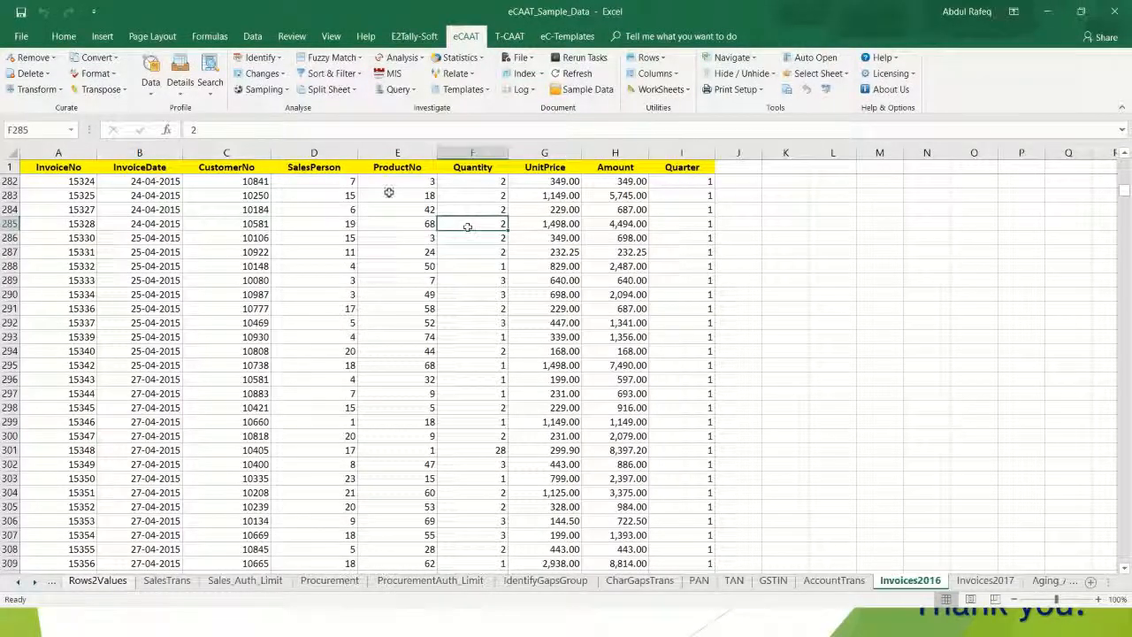
{"action": "left_click", "coordinate": [474, 75]}
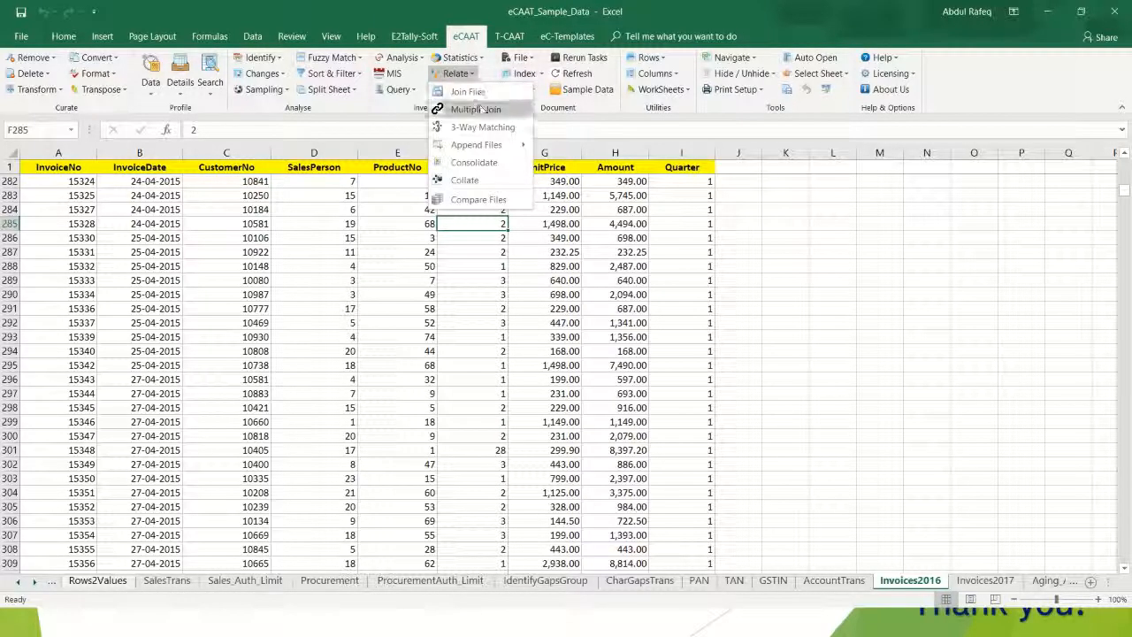
{"action": "left_click", "coordinate": [478, 108]}
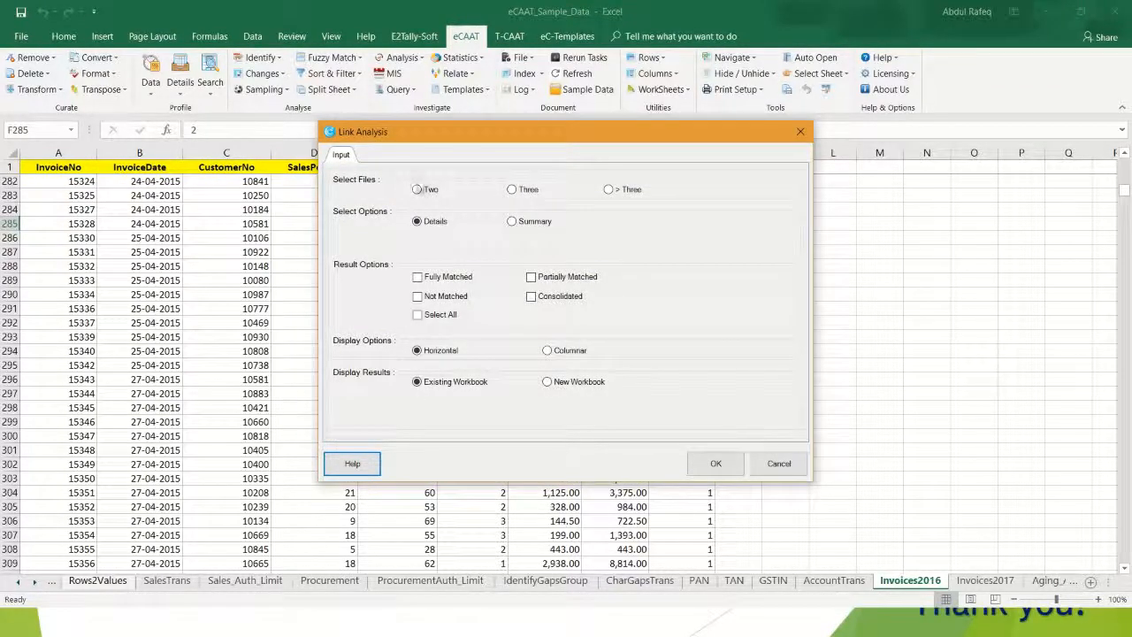
Examine the matched, unmatched and field selection options for linking two files, and dismiss the field selection
{"action": "left_click", "coordinate": [423, 190]}
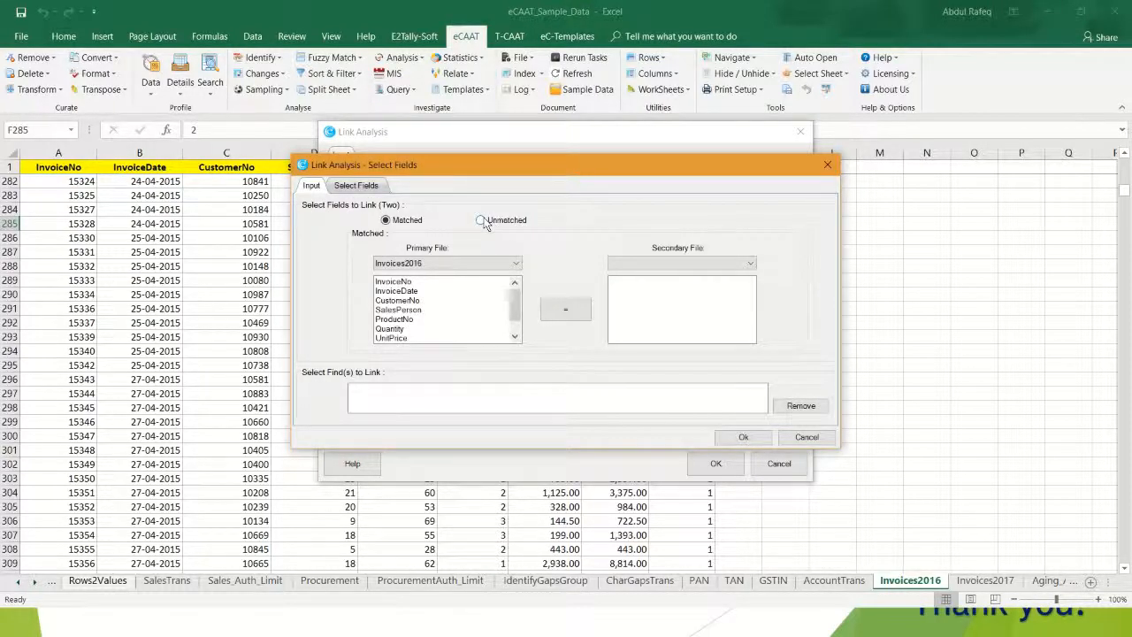
{"action": "left_click", "coordinate": [482, 221]}
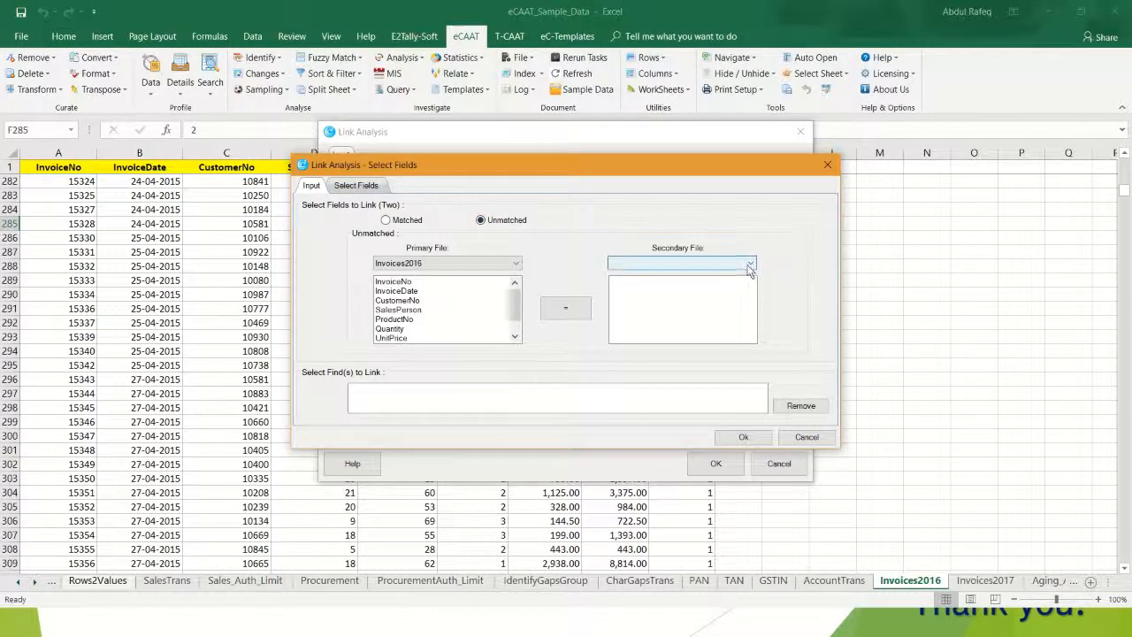
{"action": "left_click", "coordinate": [386, 220]}
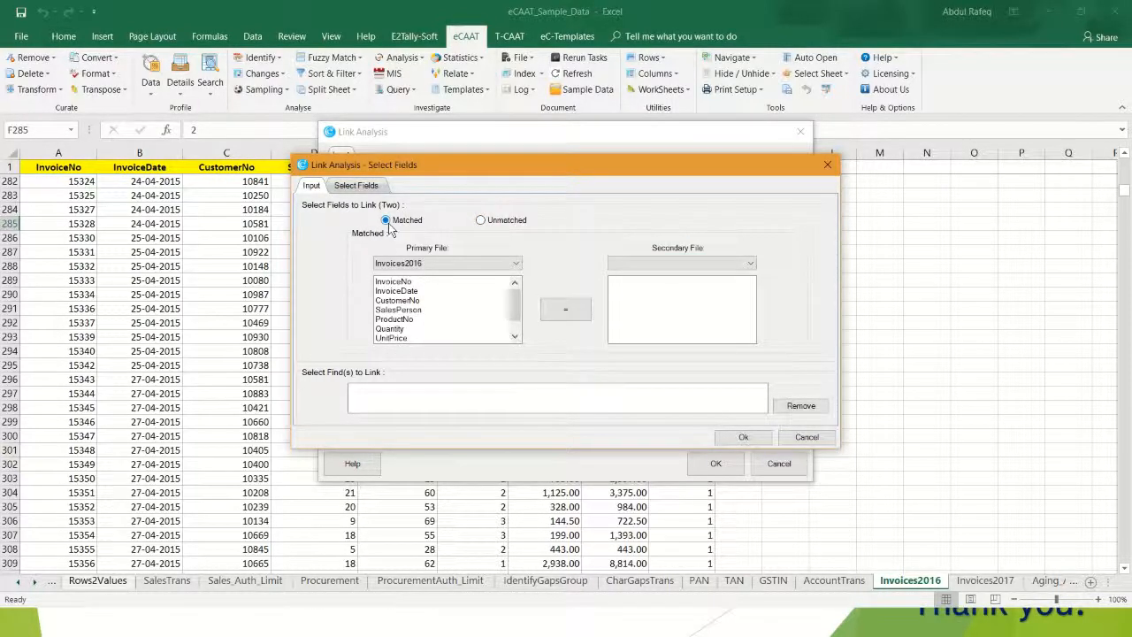
{"action": "left_click", "coordinate": [361, 188]}
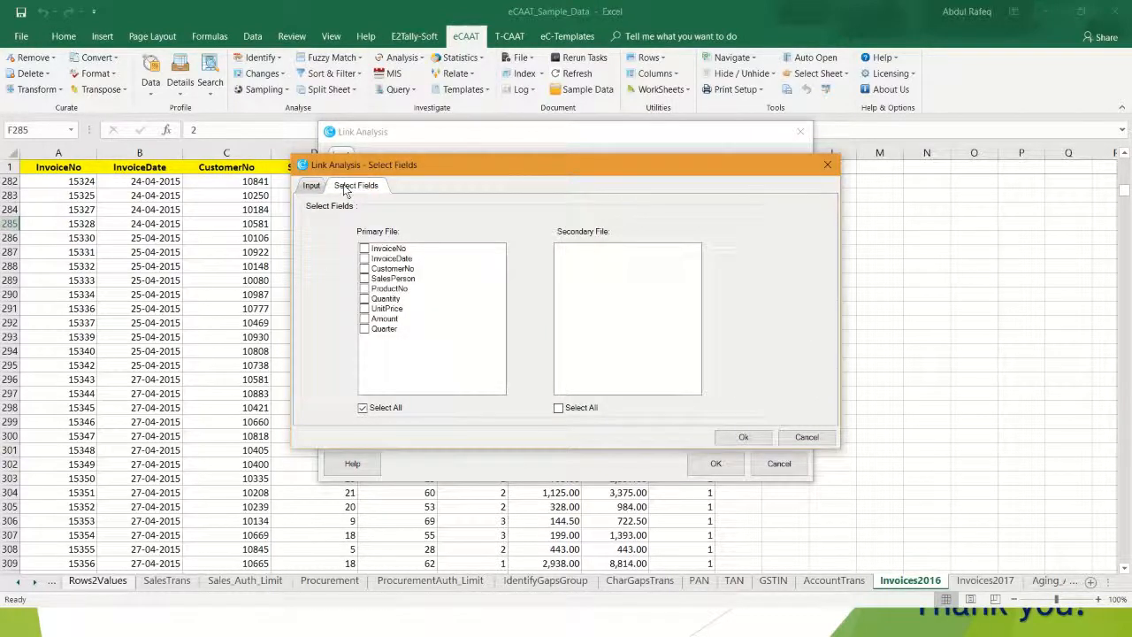
{"action": "left_click", "coordinate": [314, 190]}
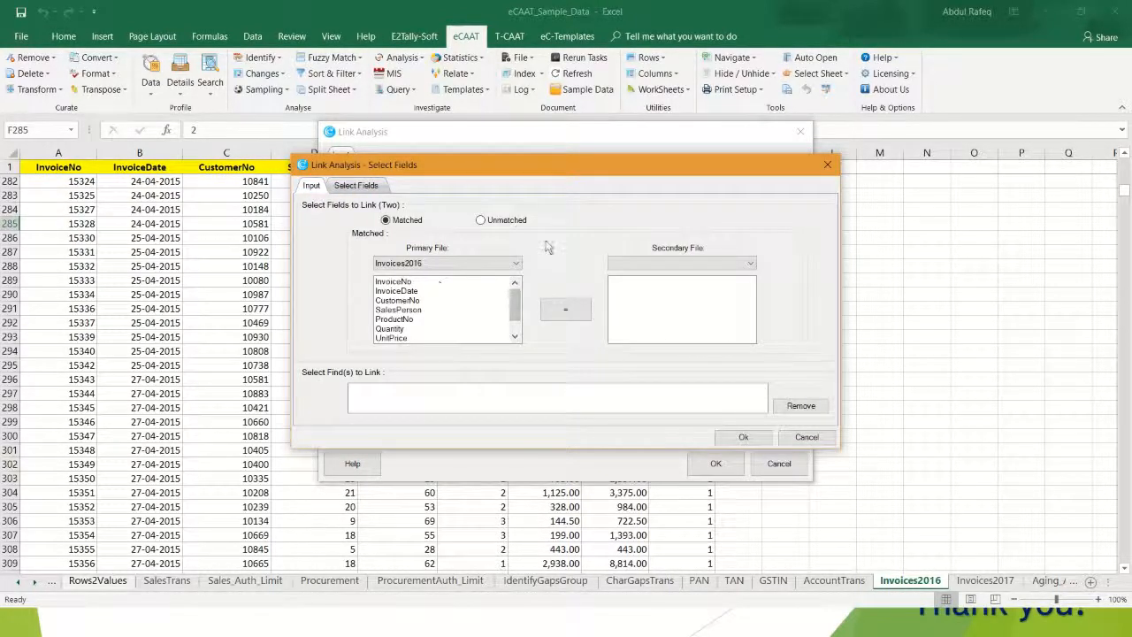
{"action": "left_click", "coordinate": [805, 436]}
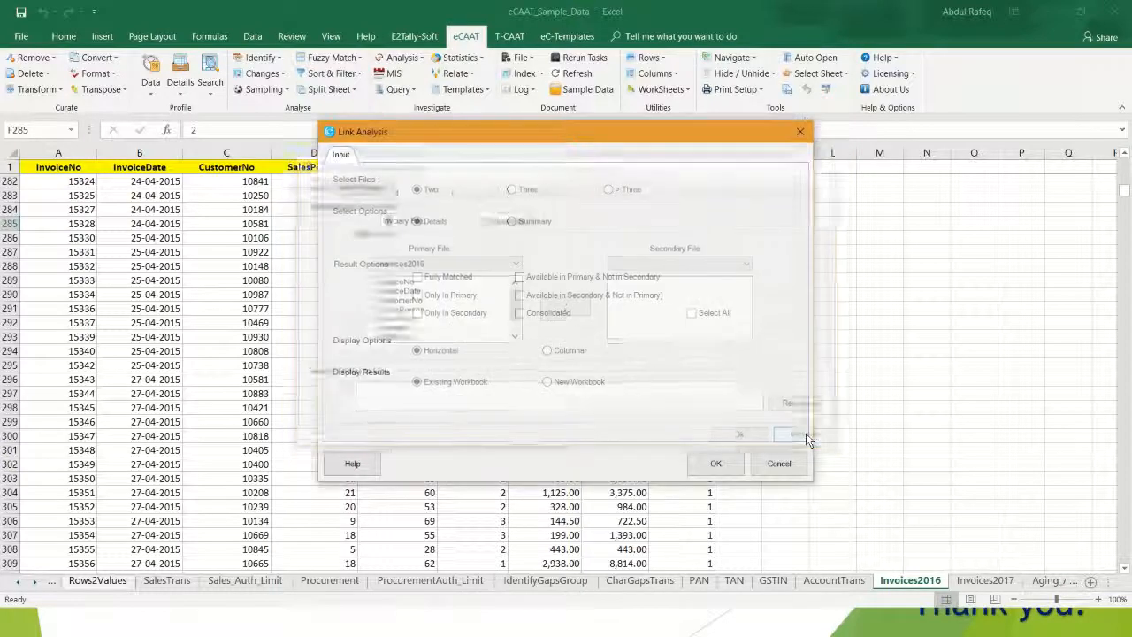
Examine the field selection and result options for linking three and more than three files, and dismiss Link Analysis
{"action": "left_click", "coordinate": [512, 190]}
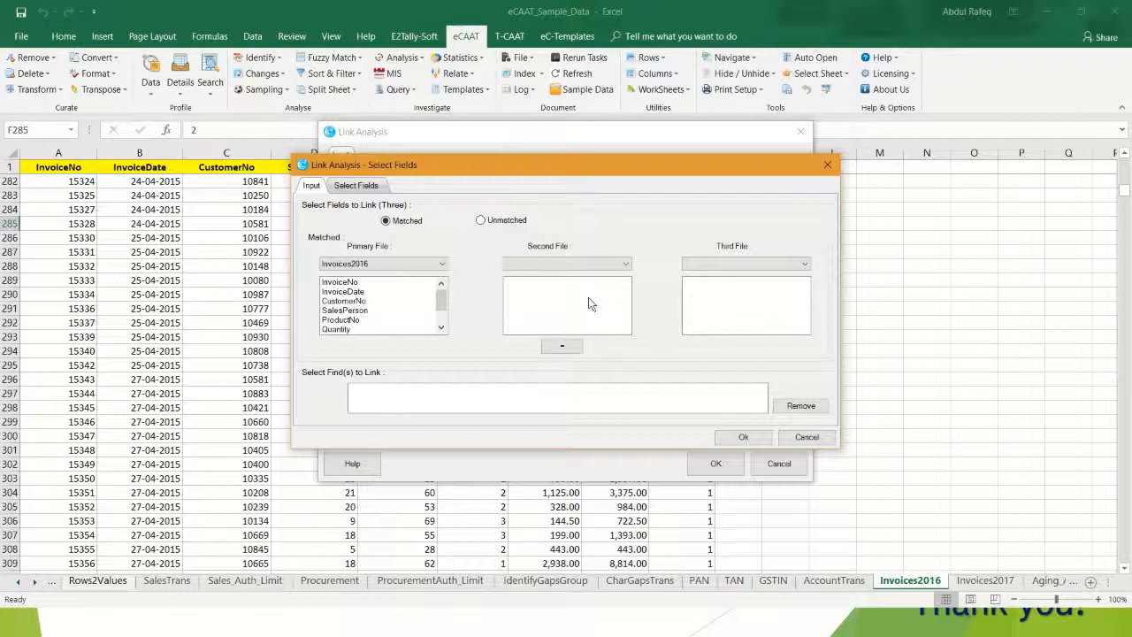
{"action": "left_click", "coordinate": [806, 438]}
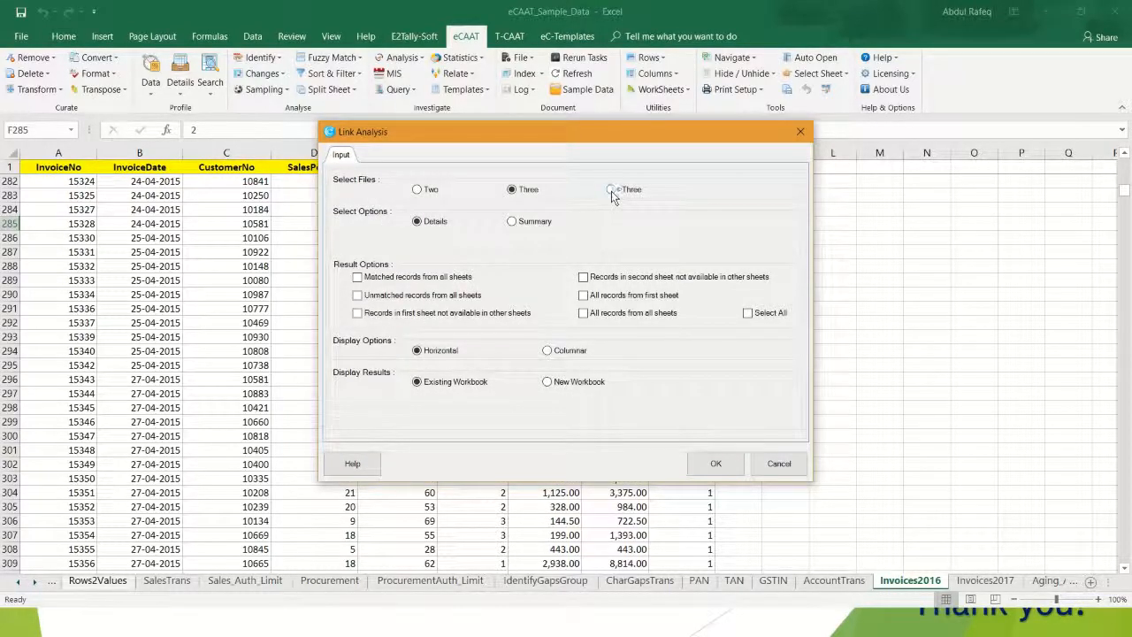
{"action": "left_click", "coordinate": [610, 190]}
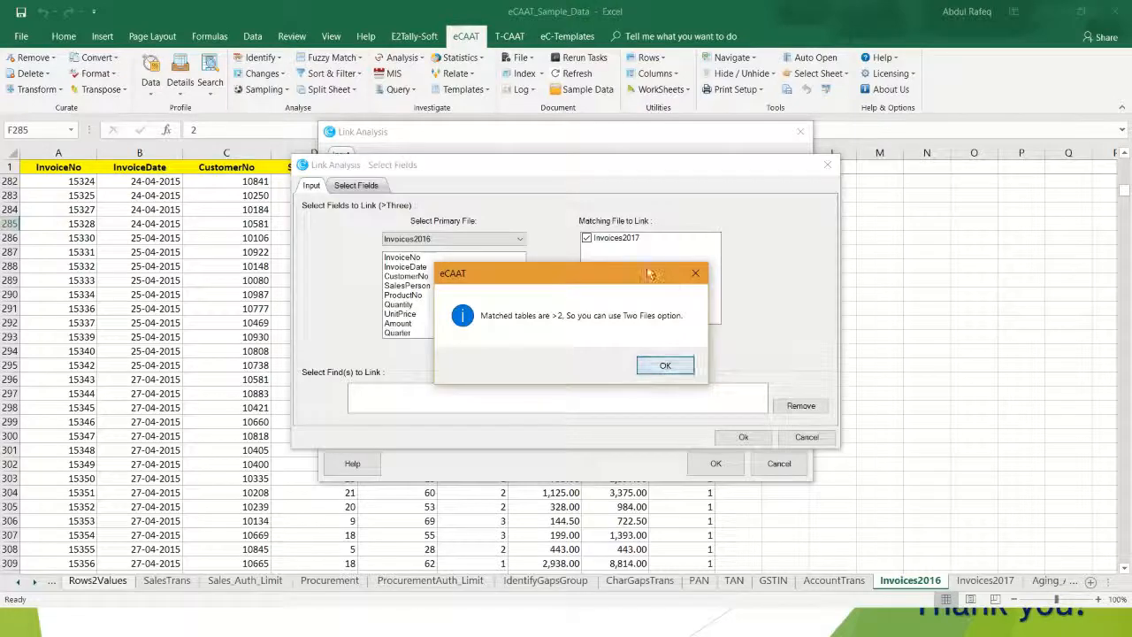
{"action": "left_click", "coordinate": [665, 367]}
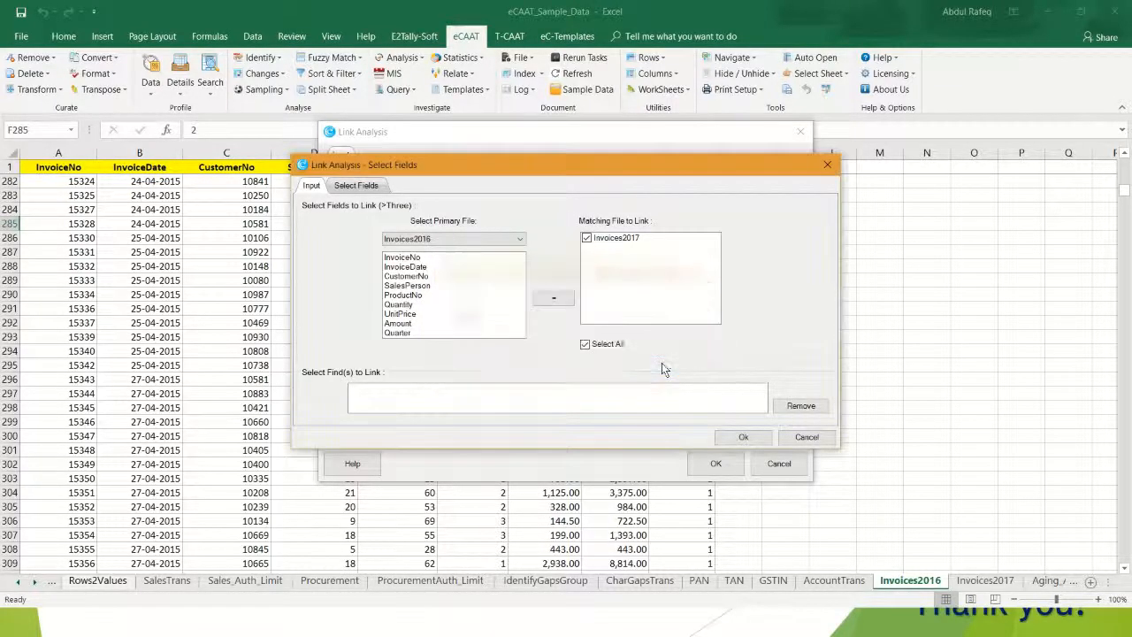
{"action": "left_click", "coordinate": [806, 437]}
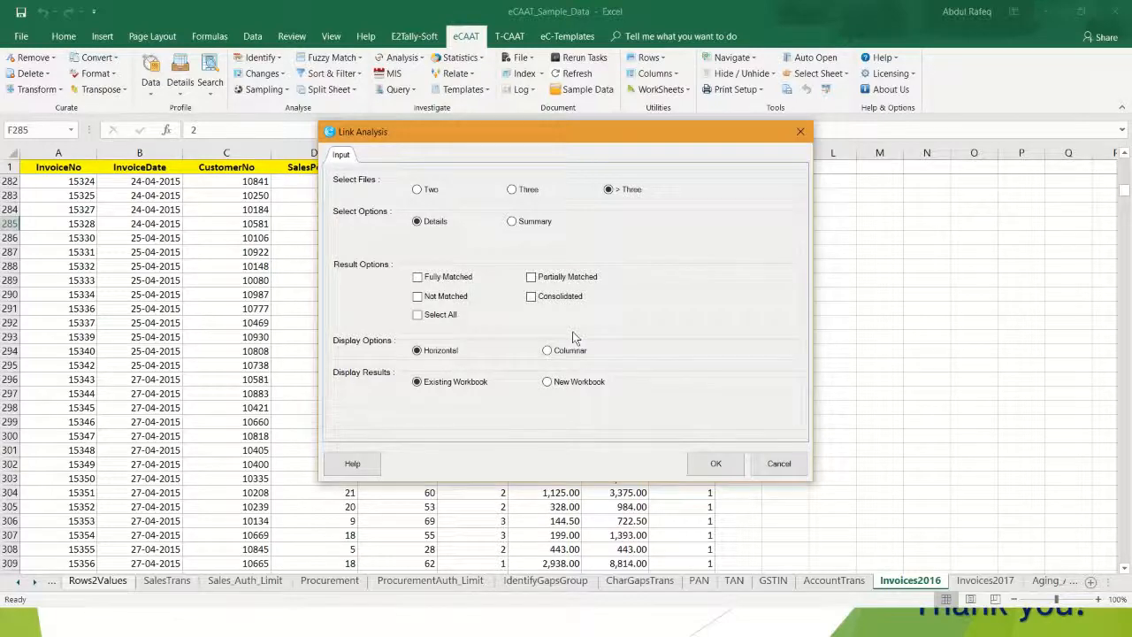
{"action": "left_click", "coordinate": [778, 463]}
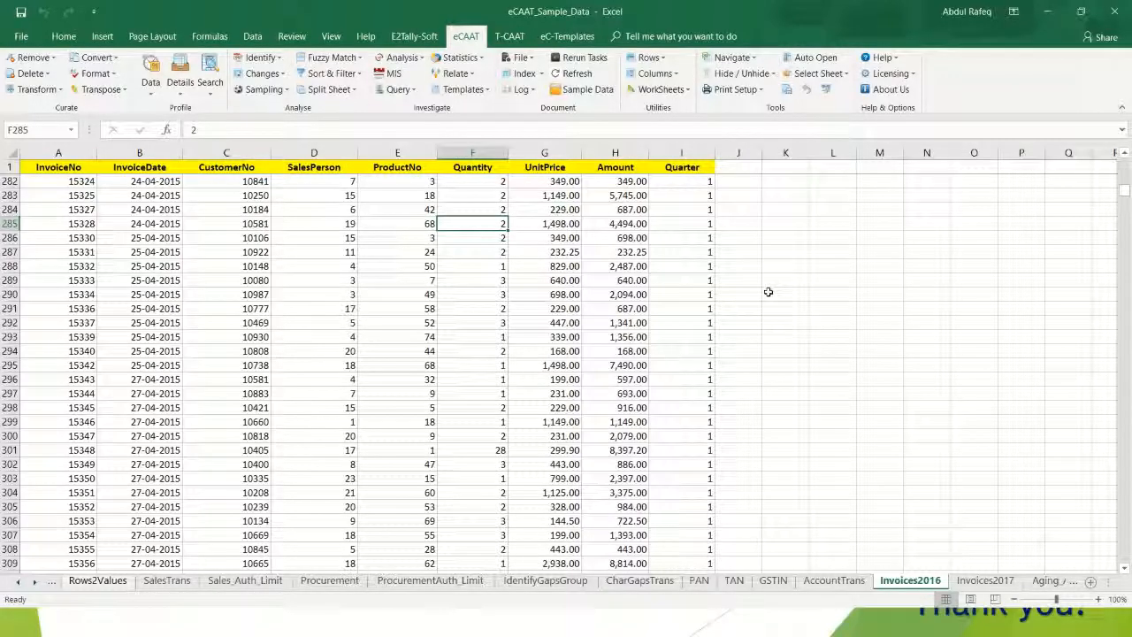
Switch to the Word queries document and read the Benford's law query
{"action": "key", "text": "alt+Tab"}
{"action": "key", "text": "alt+Tab"}
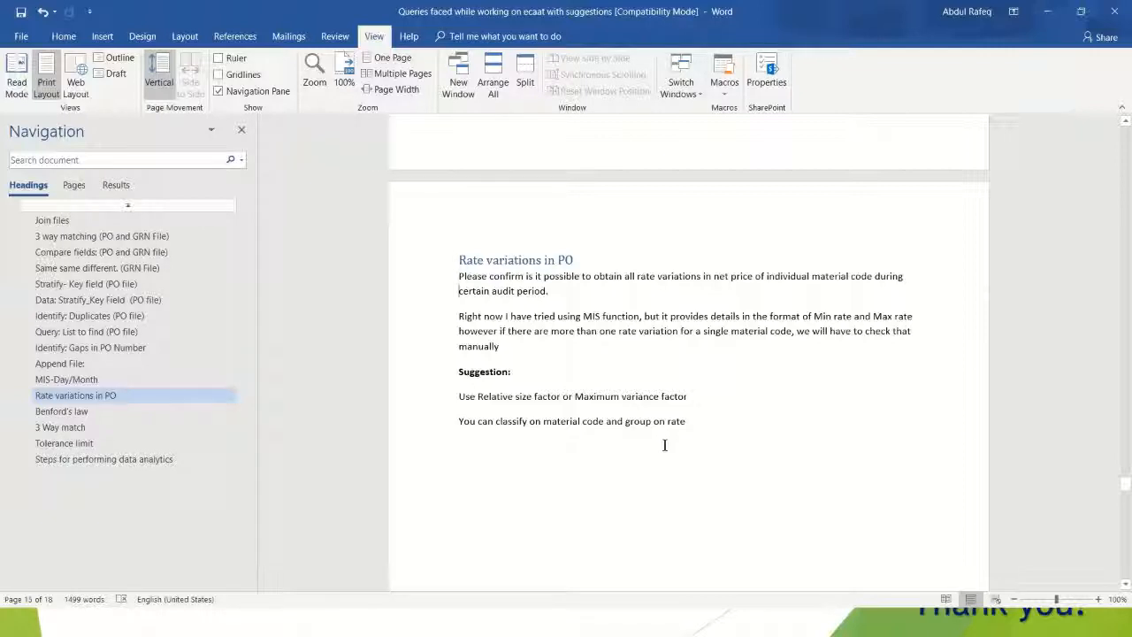
{"action": "scroll", "coordinate": [664, 445], "scroll_direction": "down", "scroll_amount": 8}
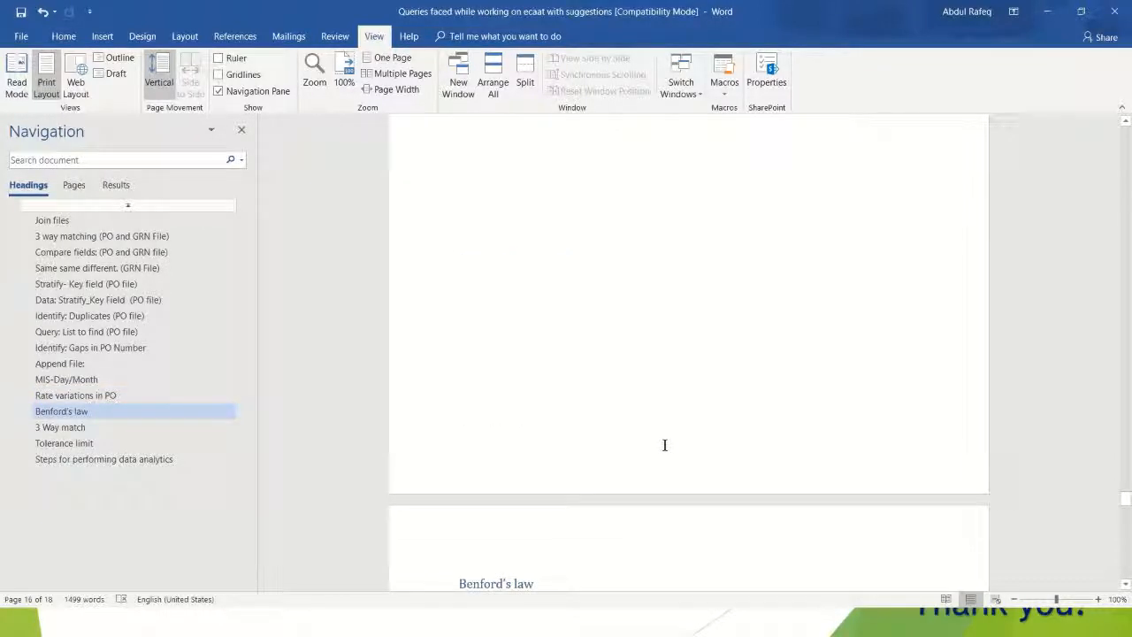
{"action": "scroll", "coordinate": [665, 445], "scroll_direction": "down", "scroll_amount": 3}
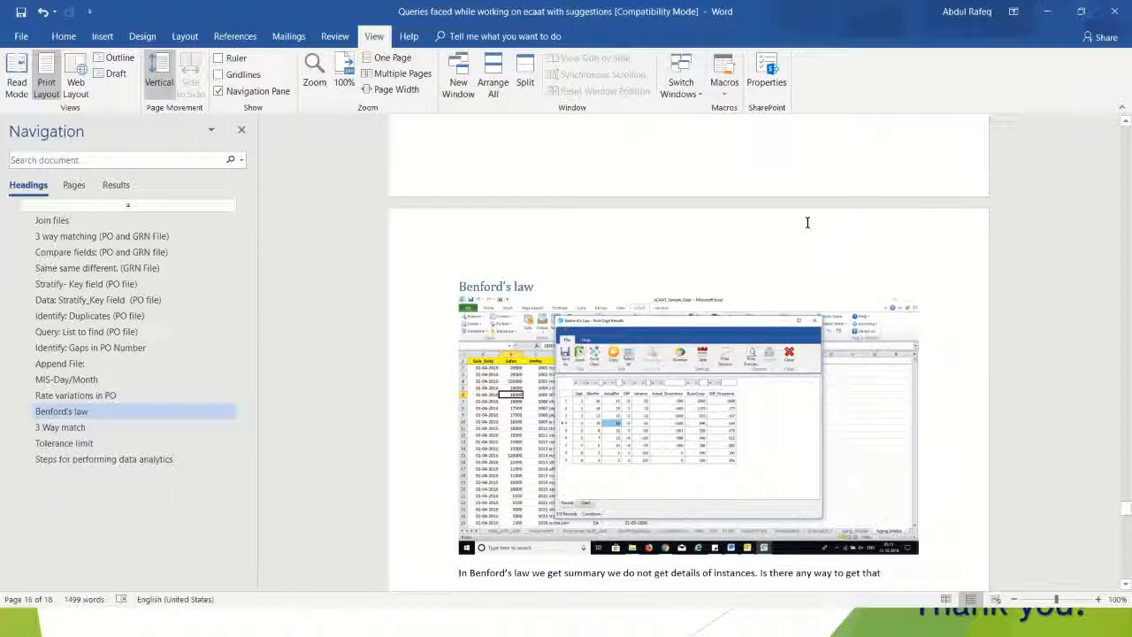
Return to the eCAAT_Sample_Data workbook in Excel and generate a first-digit Benford's Law analysis of the Sales field on the SalesTrans sheet
{"action": "key", "text": "alt+Tab"}
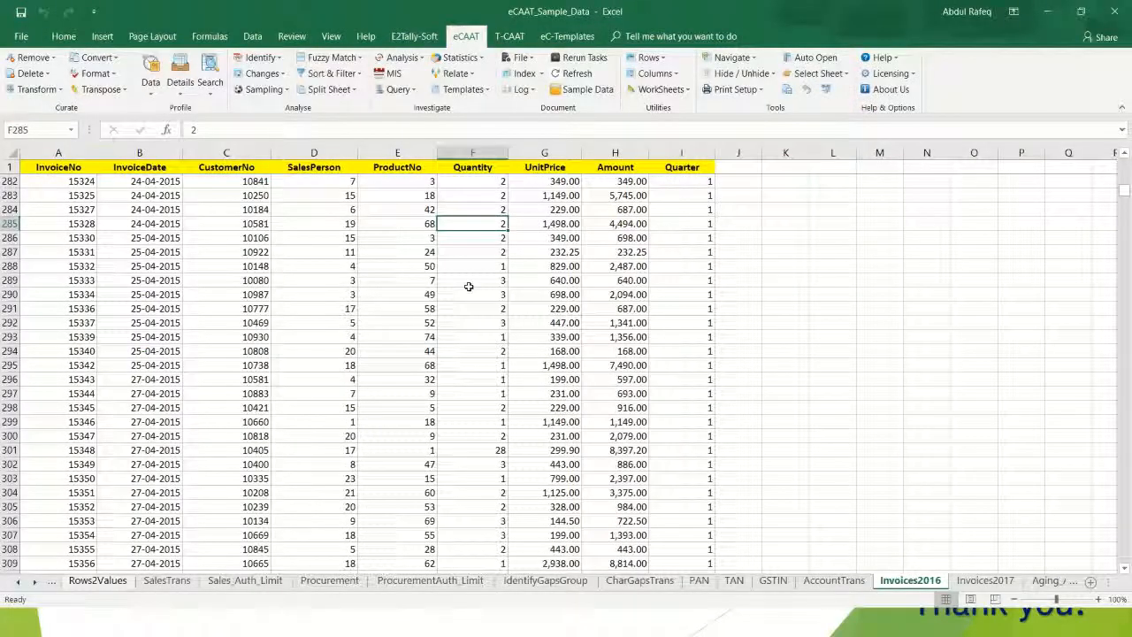
{"action": "left_click", "coordinate": [168, 584]}
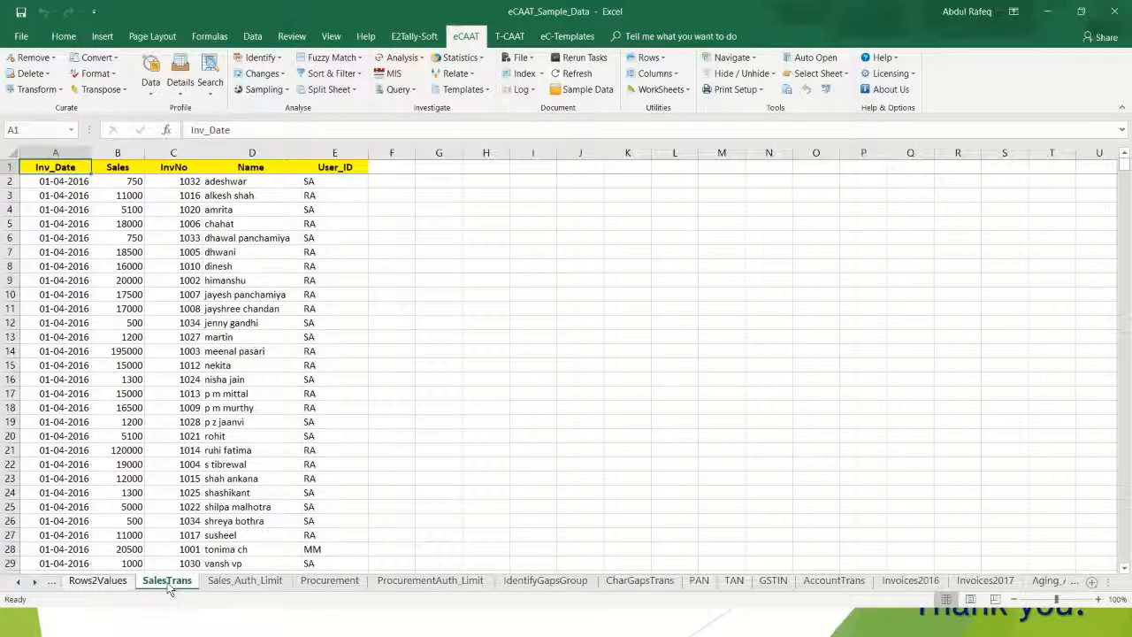
{"action": "left_click", "coordinate": [480, 56]}
{"action": "left_click", "coordinate": [478, 74]}
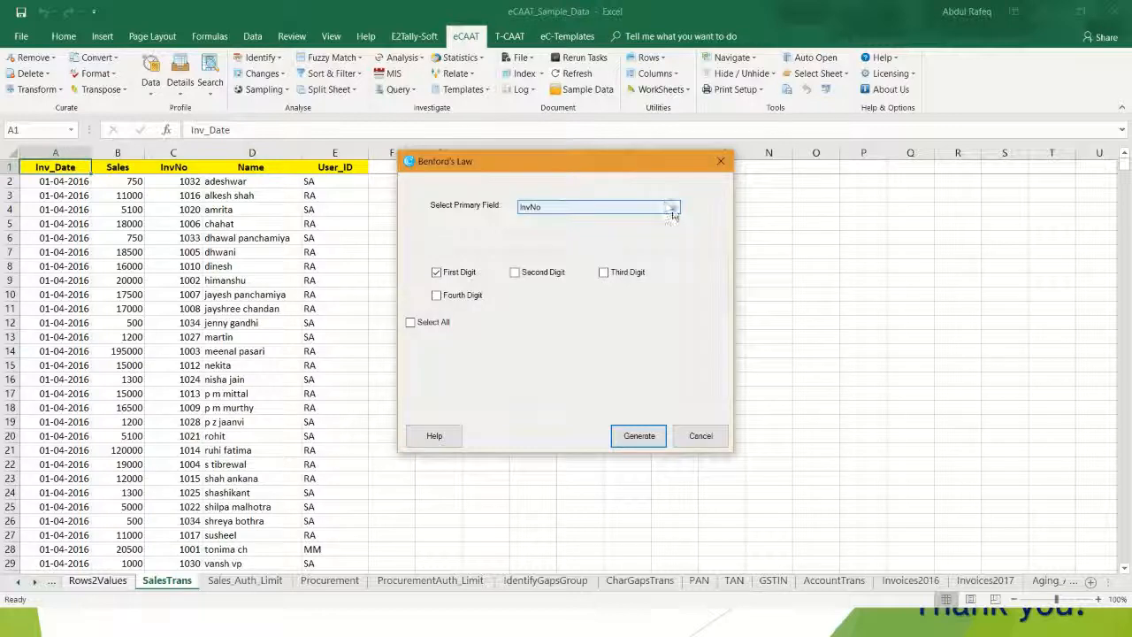
{"action": "left_click", "coordinate": [672, 207]}
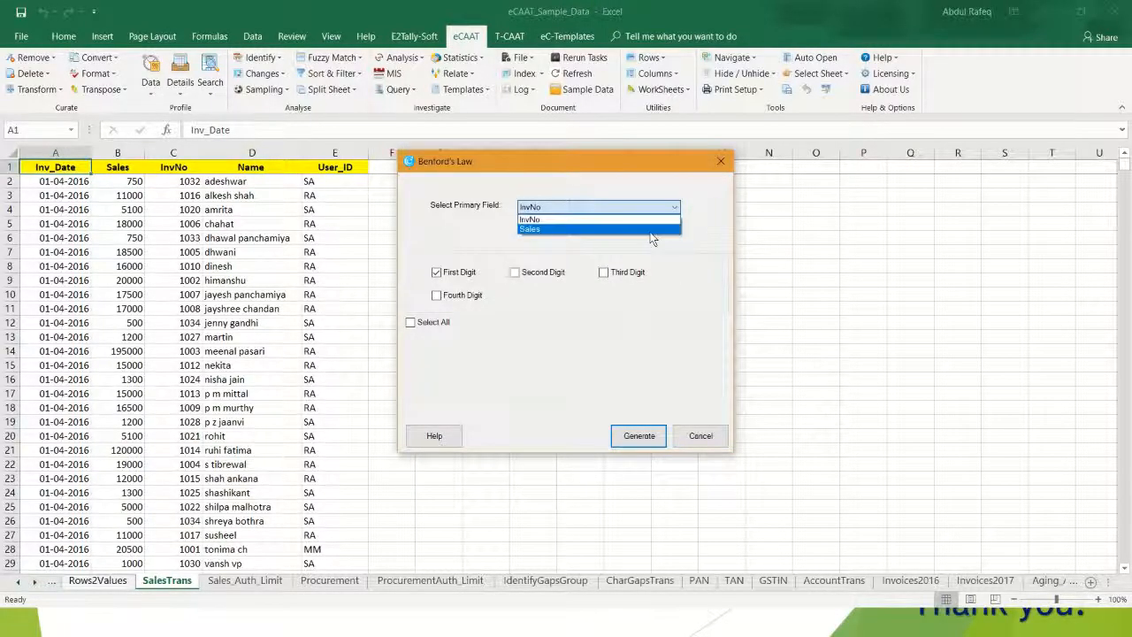
{"action": "left_click", "coordinate": [655, 230]}
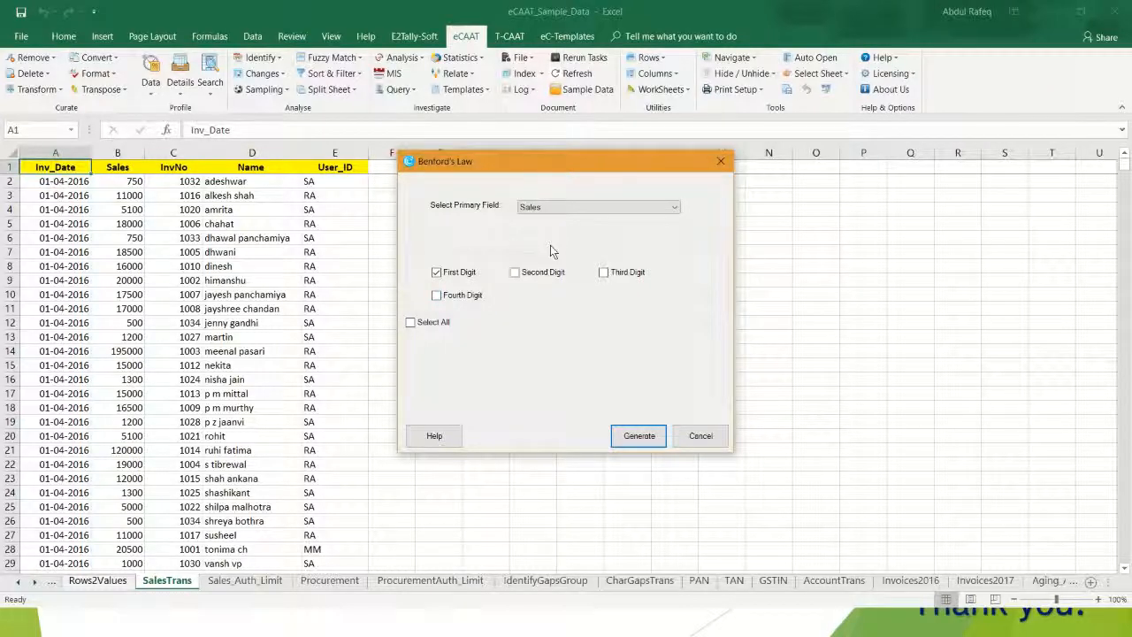
{"action": "left_click", "coordinate": [635, 436]}
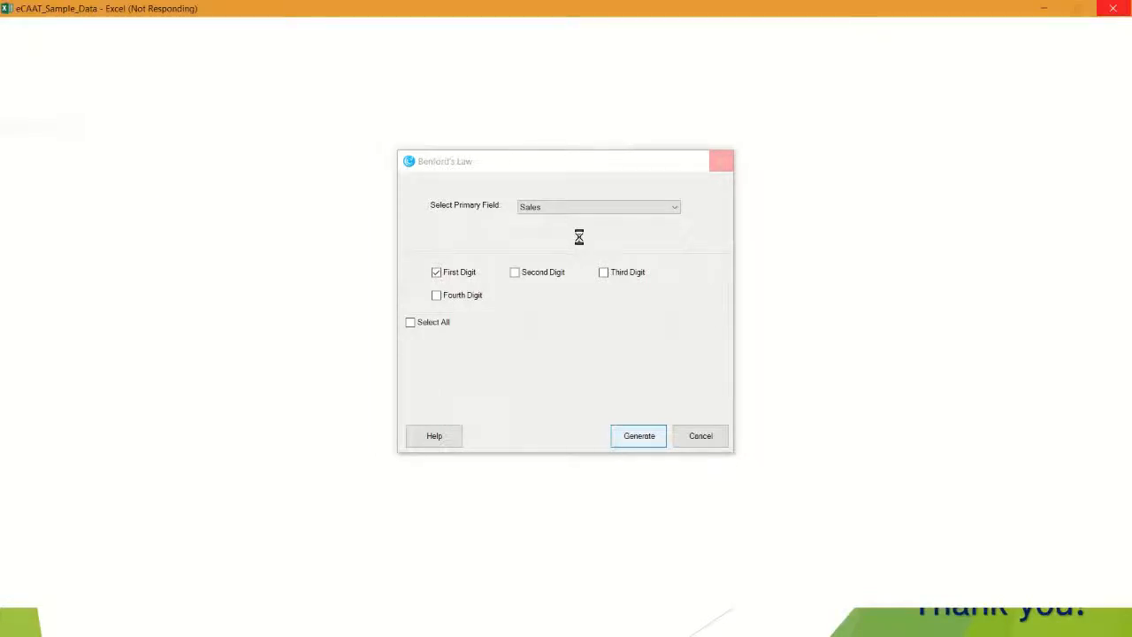
Bring the Benford's Law First Digit Results window to the front
{"action": "key", "text": "alt+Tab"}
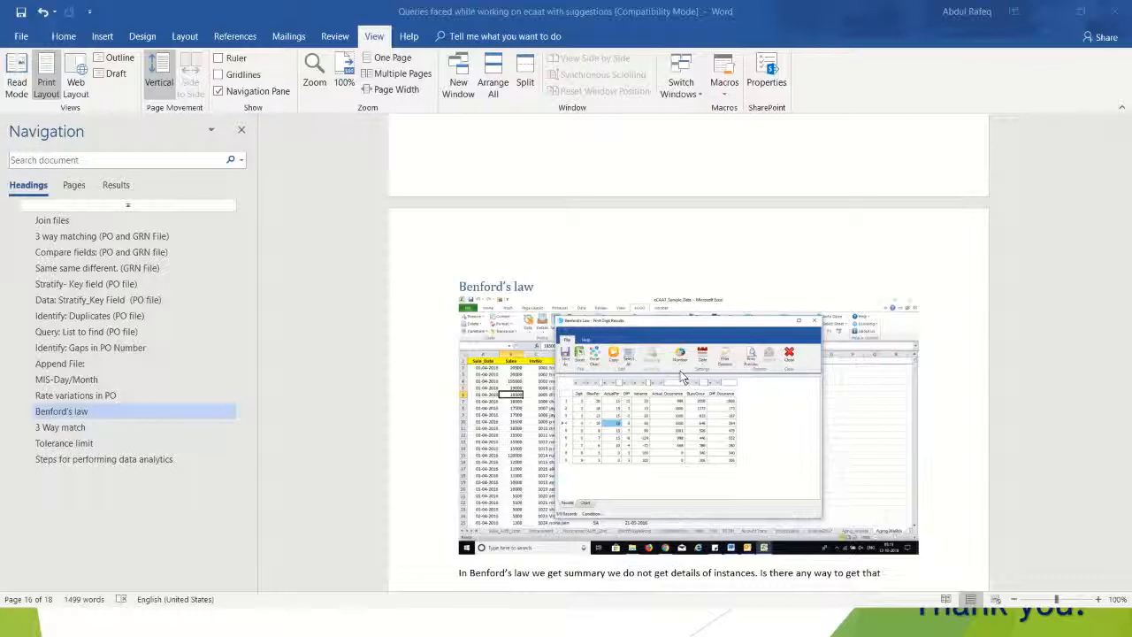
{"action": "key", "text": "alt+Tab"}
{"action": "key", "text": "alt+Tab"}
{"action": "key", "text": "alt+Tab"}
{"action": "key", "text": "alt+Tab"}
{"action": "key", "text": "alt+Tab"}
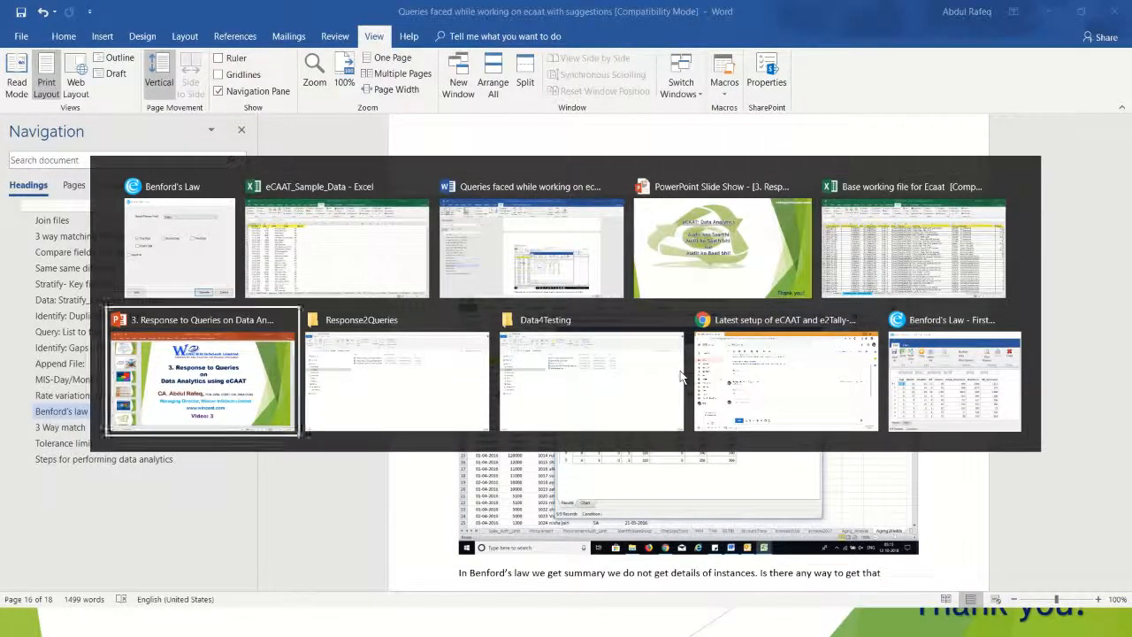
{"action": "key", "text": "alt+Tab"}
{"action": "key", "text": "alt+Tab"}
{"action": "key", "text": "alt+Tab"}
{"action": "key", "text": "alt+Tab"}
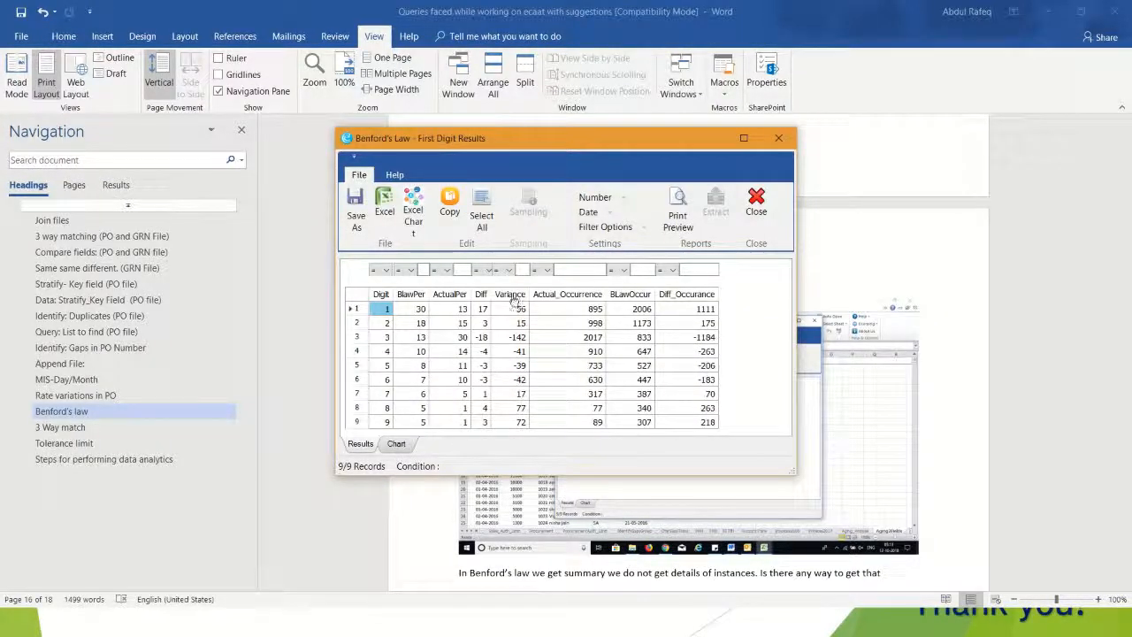
Maximize the Benford's Law results, drill down into the actual occurrences of digit 1, and close both result windows
{"action": "left_click", "coordinate": [744, 137]}
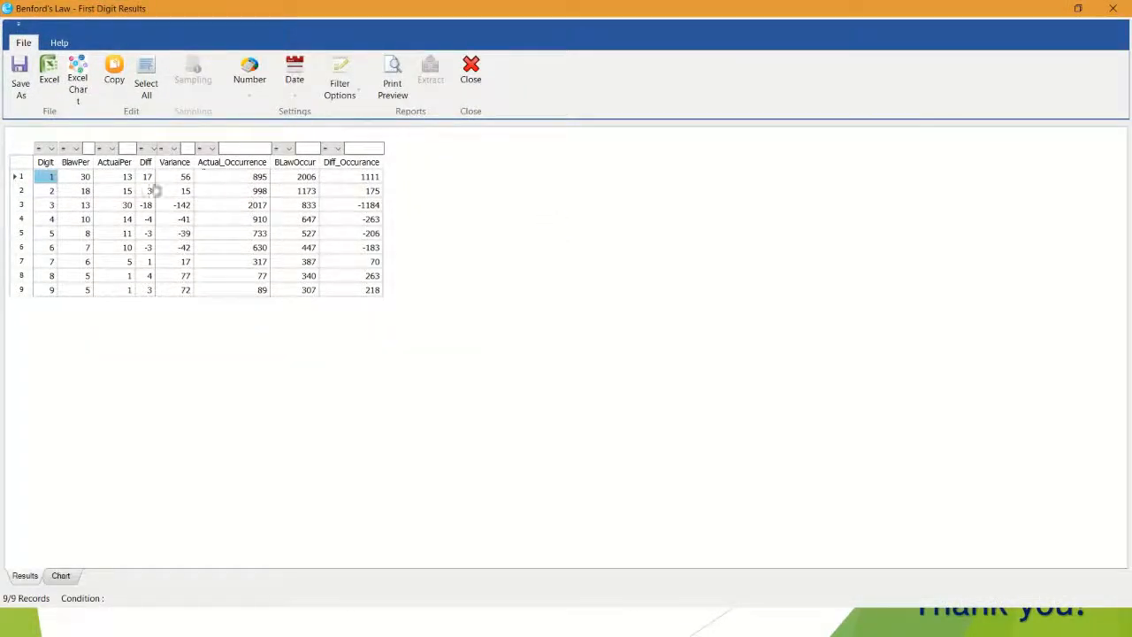
{"action": "double_click", "coordinate": [257, 178]}
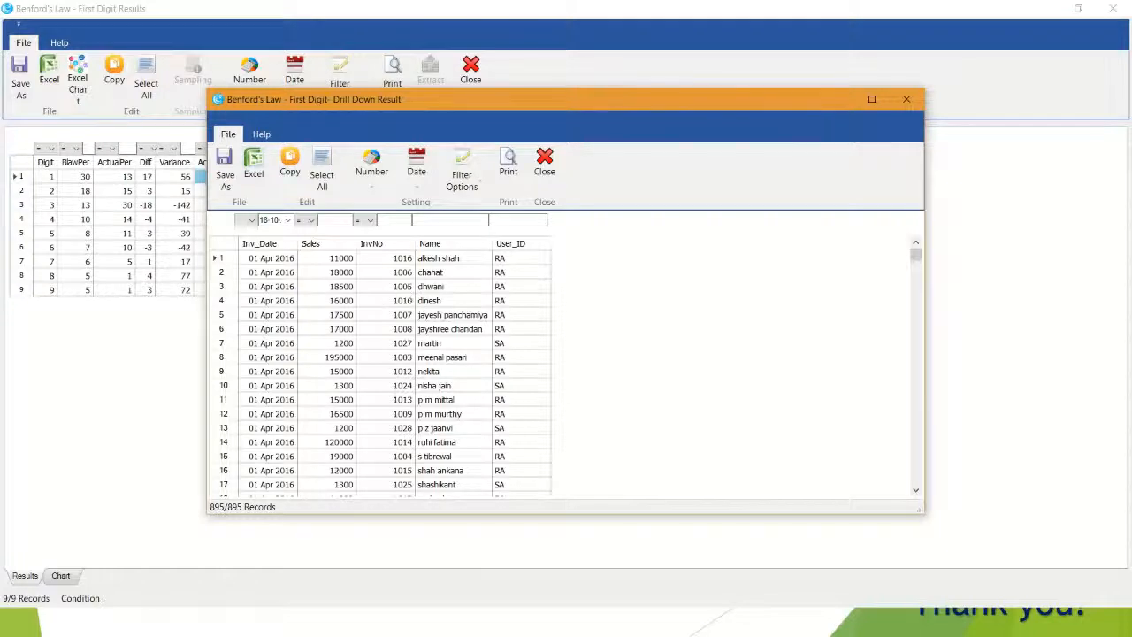
{"action": "left_click", "coordinate": [544, 160]}
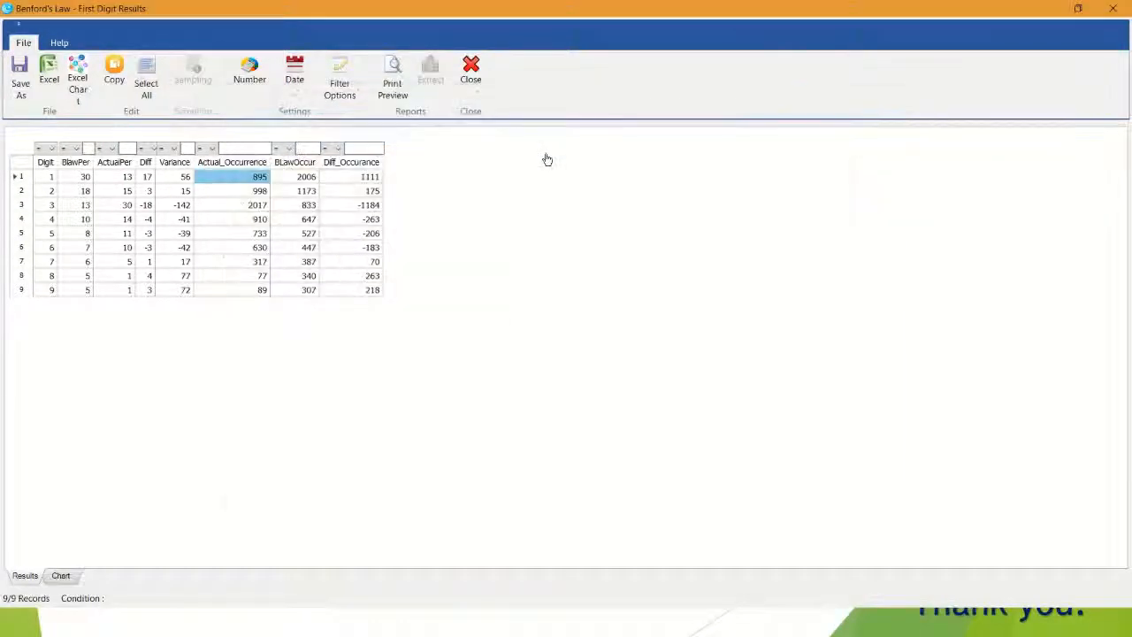
{"action": "left_click", "coordinate": [1117, 8]}
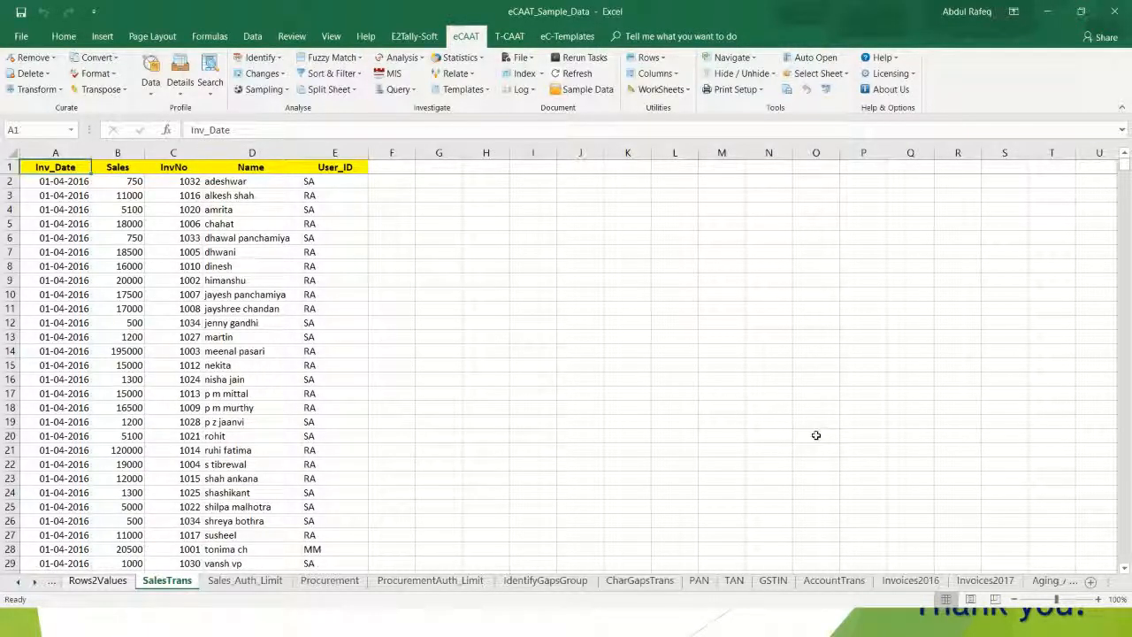
Read the 3 Way match and Tolerance limit sections of the Word queries document, and minimize the document
{"action": "key", "text": "alt+Tab"}
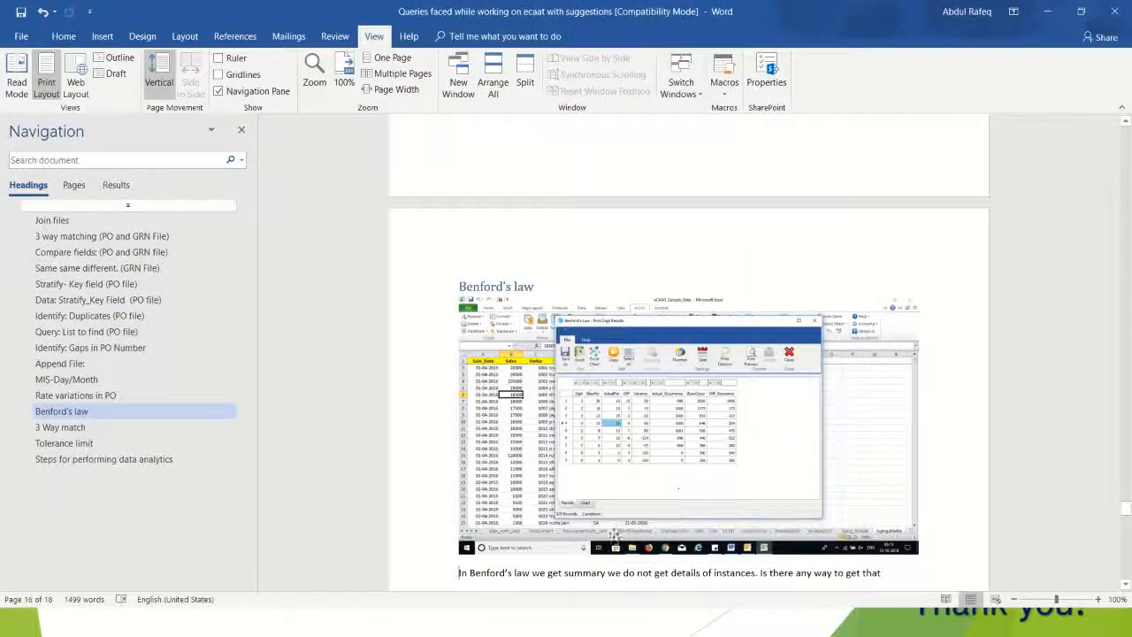
{"action": "left_click", "coordinate": [53, 428]}
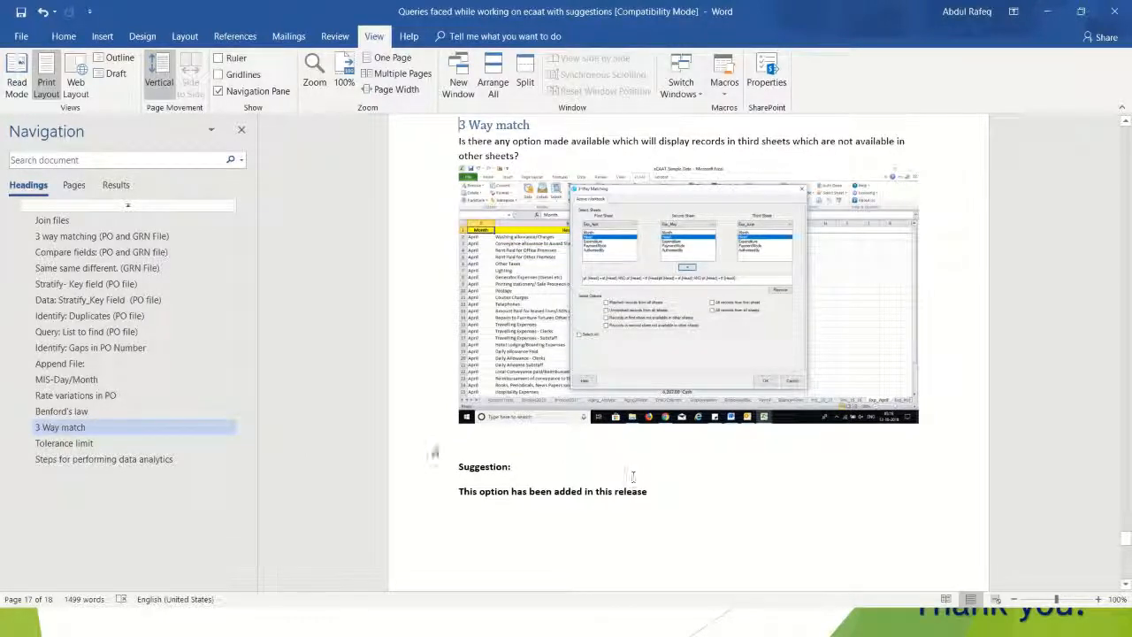
{"action": "left_click", "coordinate": [69, 444]}
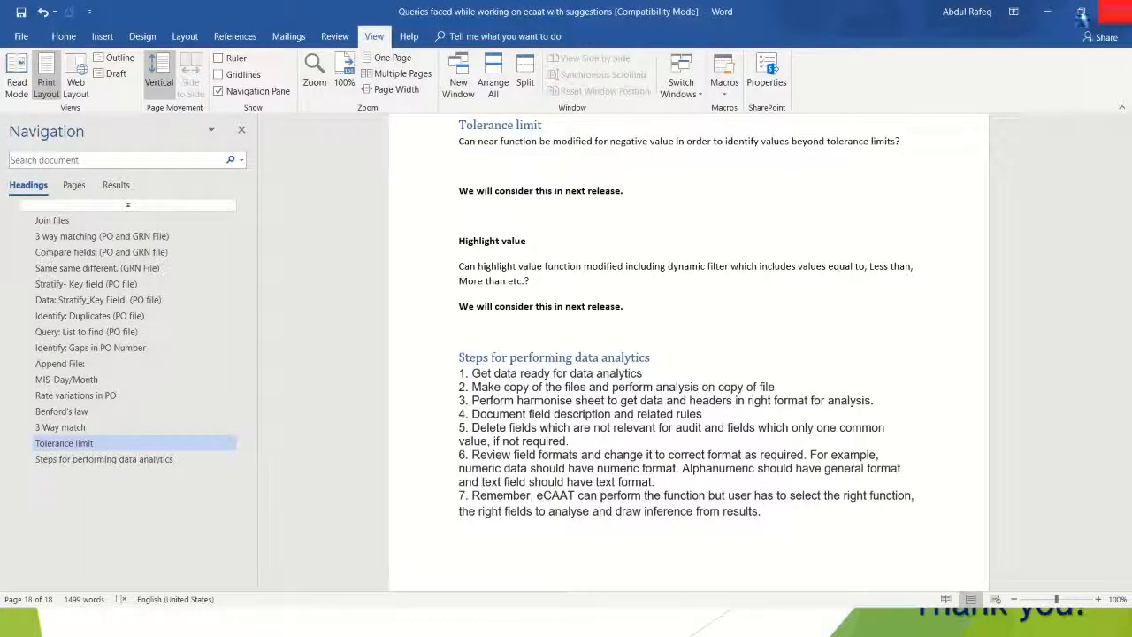
{"action": "left_click", "coordinate": [1047, 12]}
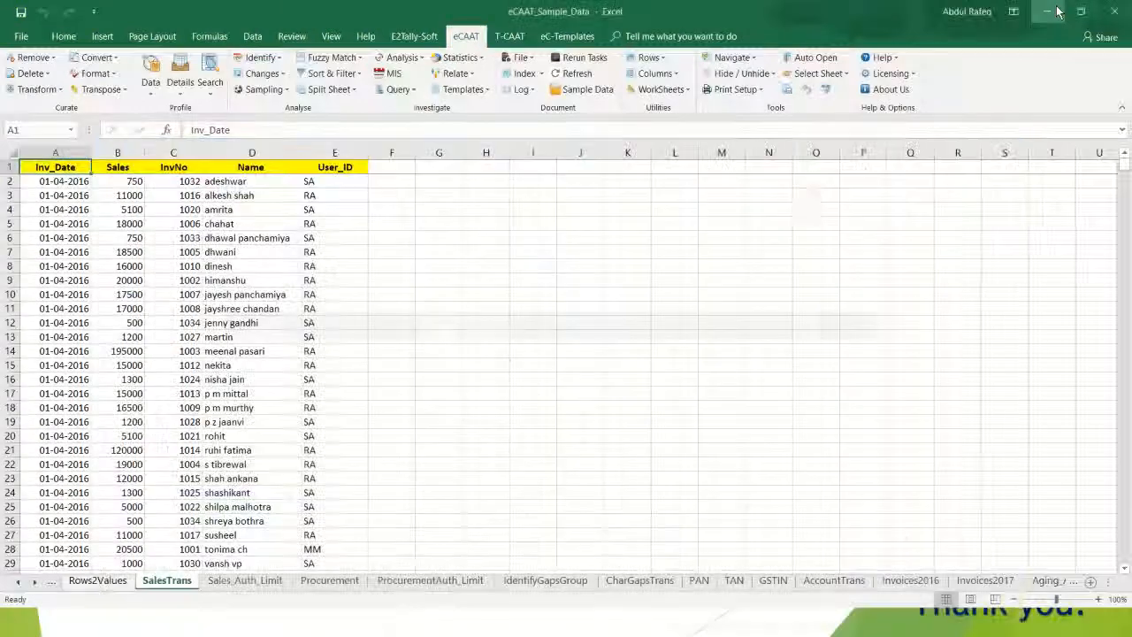
Leave the Excel workbooks and return to the closing slide of the PowerPoint slide show
{"action": "left_click", "coordinate": [351, 307]}
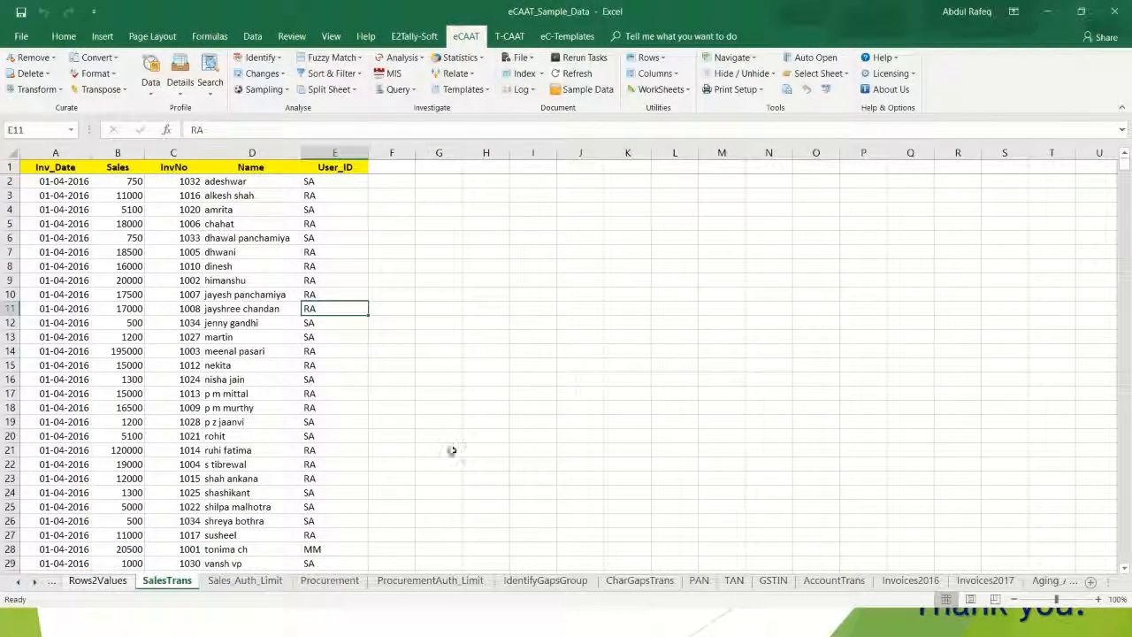
{"action": "left_click", "coordinate": [411, 354]}
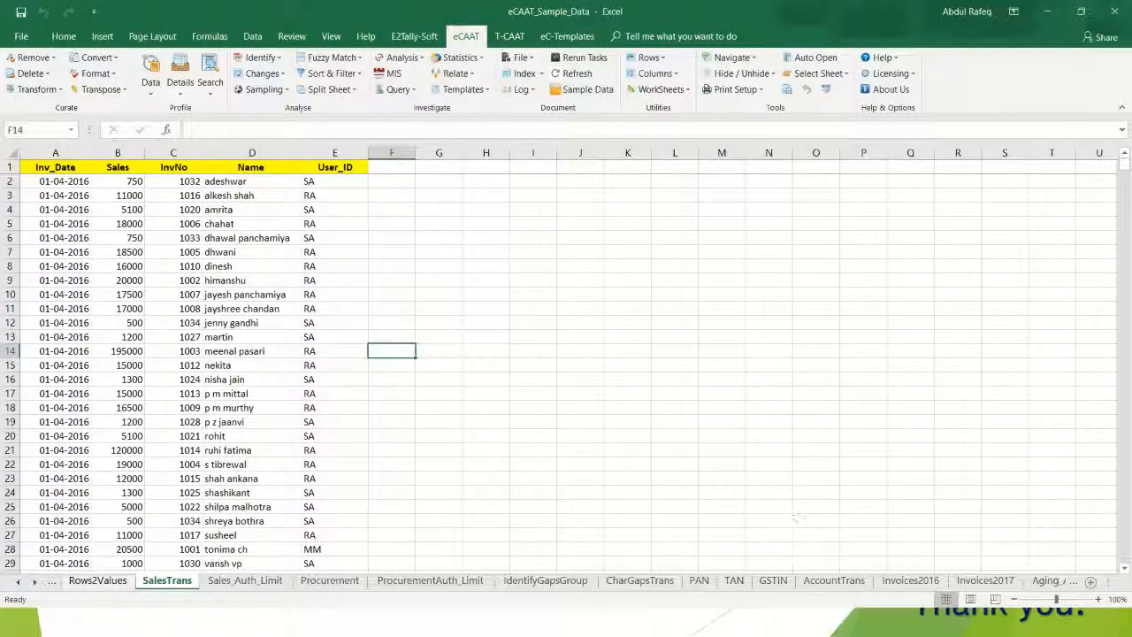
{"action": "key", "text": "alt+Tab"}
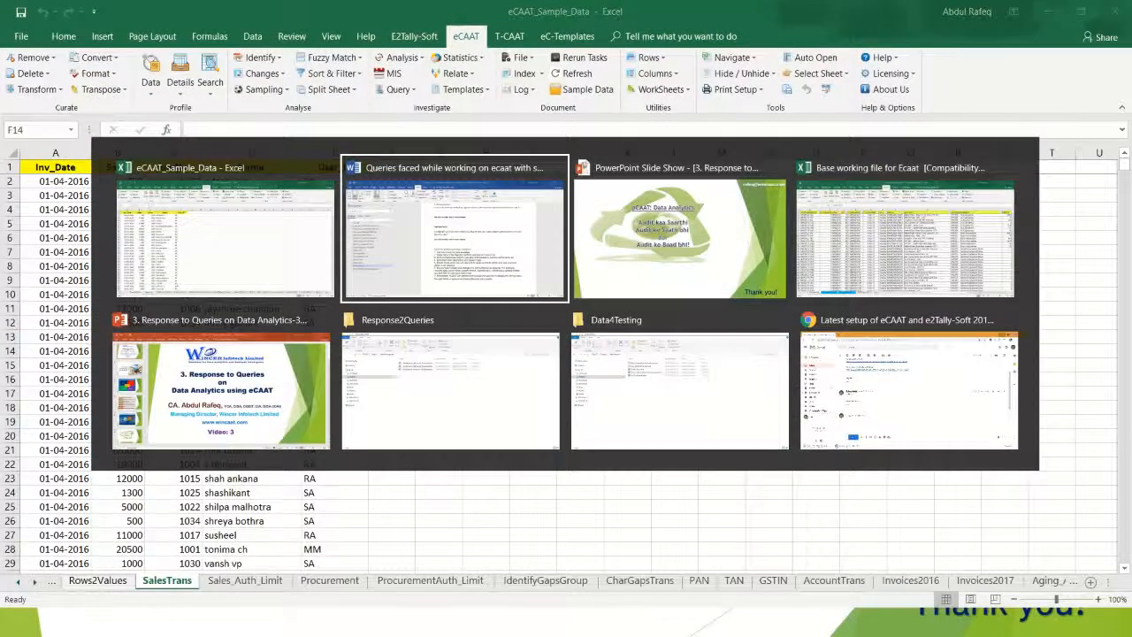
{"action": "key", "text": "alt+Tab"}
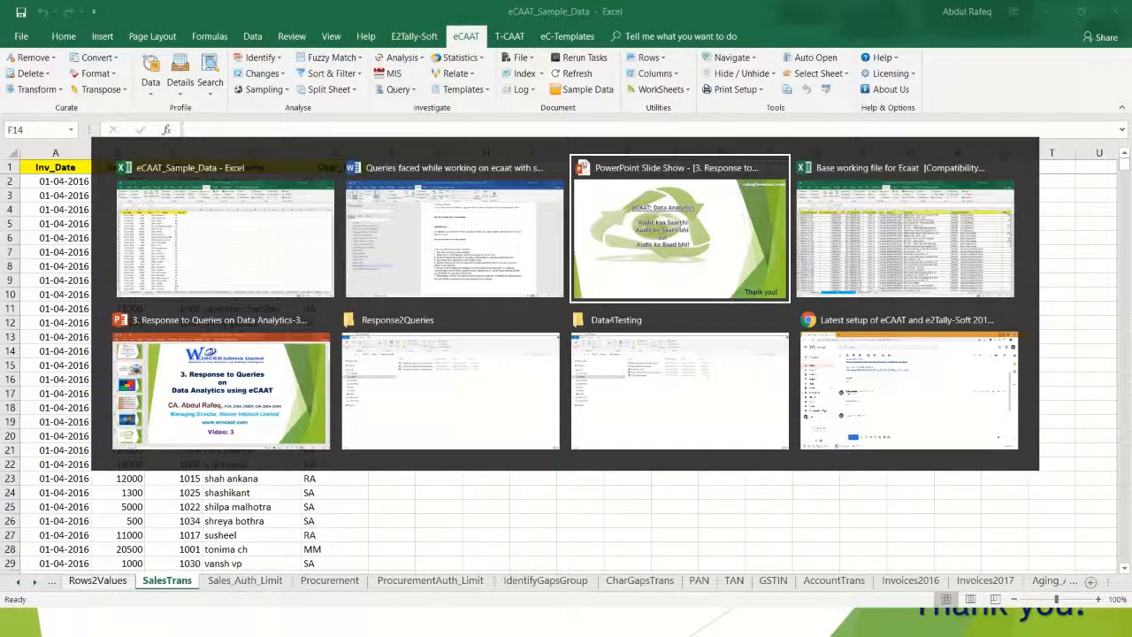
{"action": "key", "text": "alt+Tab"}
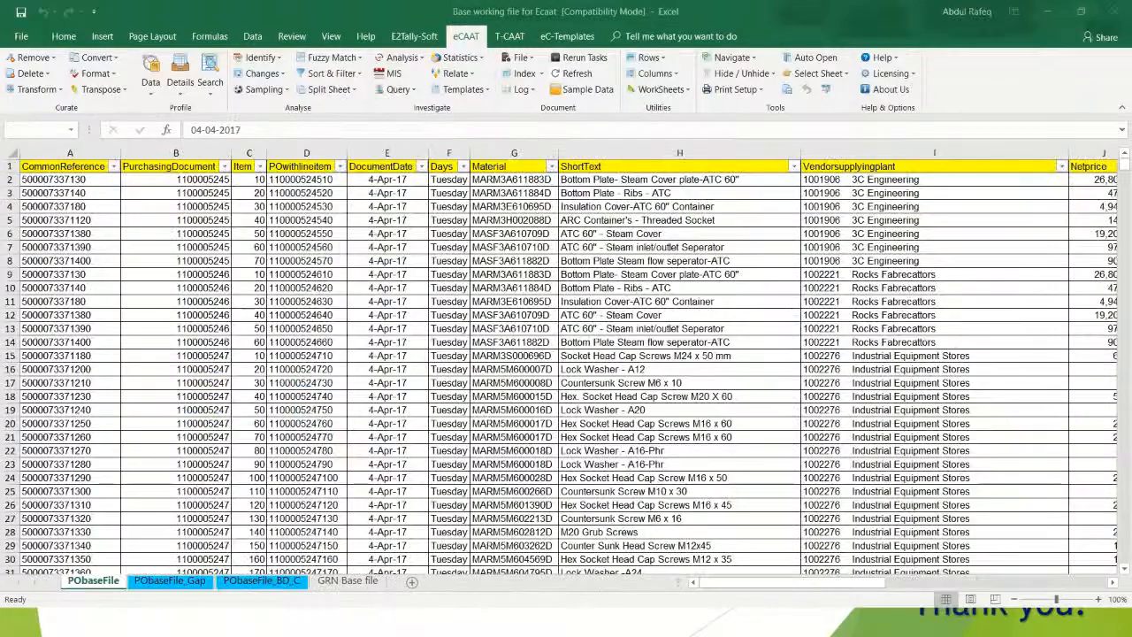
{"action": "key", "text": "alt+Tab"}
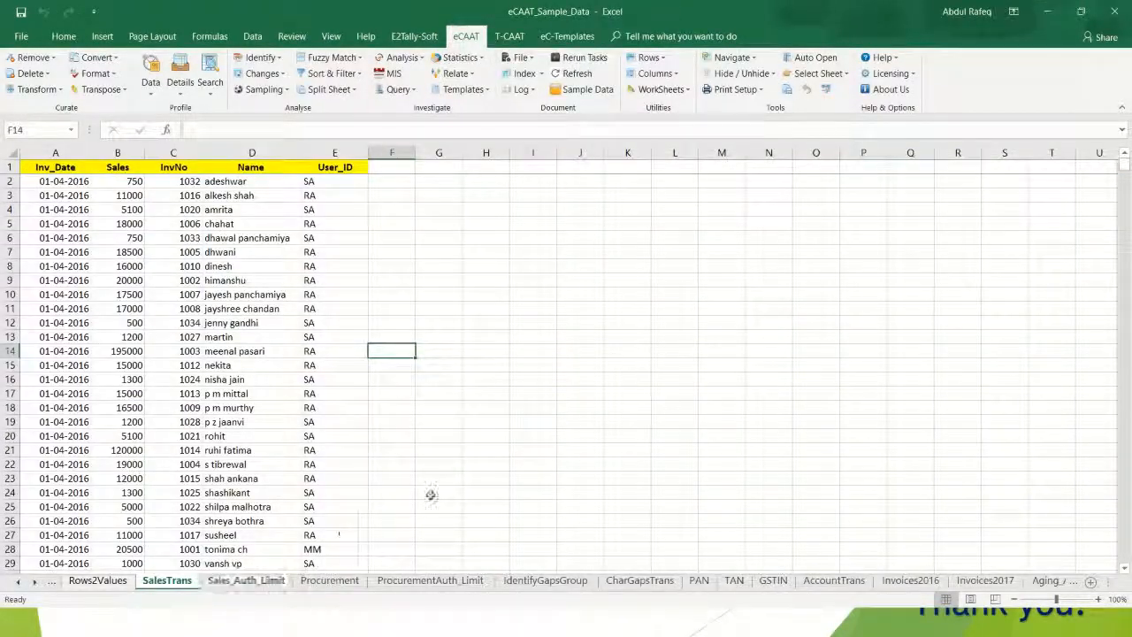
{"action": "left_click", "coordinate": [1049, 16]}
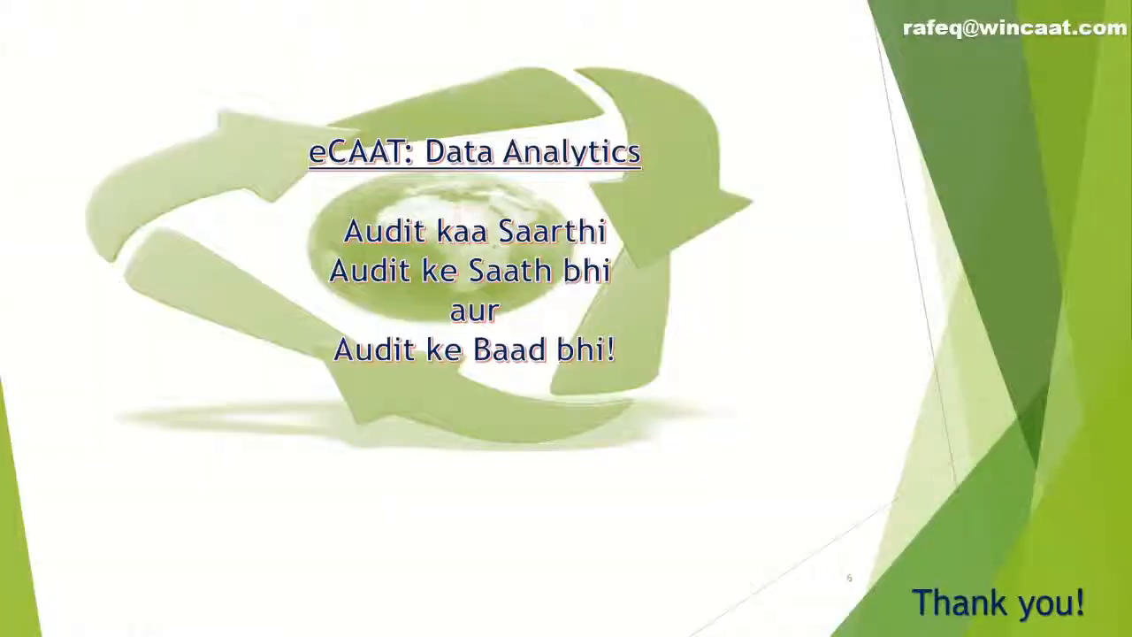
Switch from the slide show to the Data4Testing folder in File Explorer
{"action": "key", "text": "alt+Tab"}
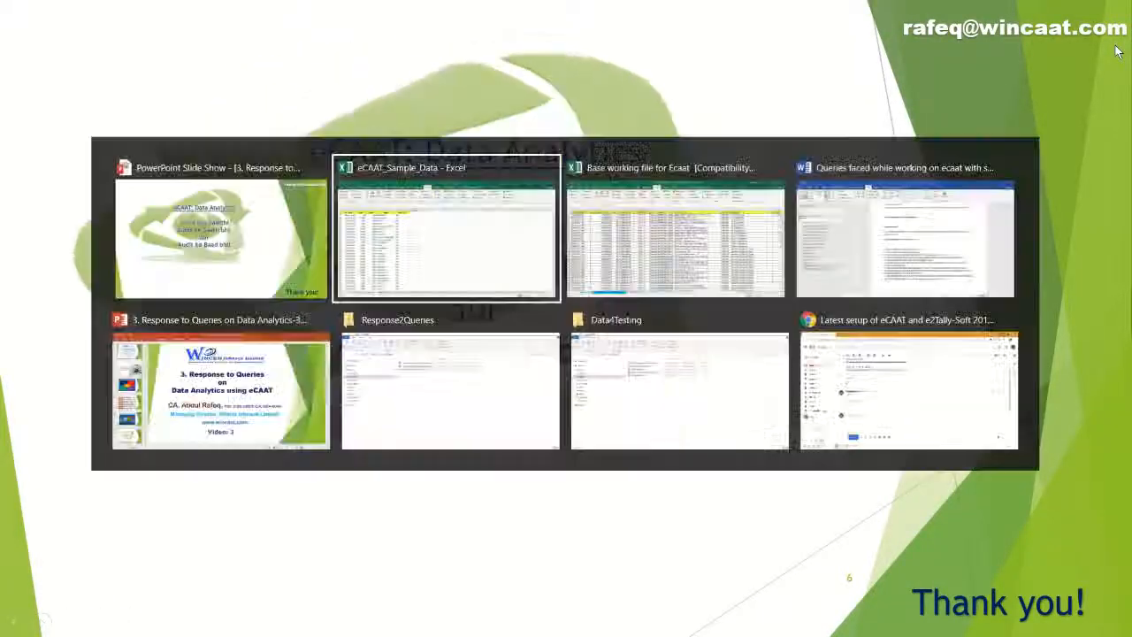
{"action": "key", "text": "alt+Tab"}
{"action": "key", "text": "alt+Tab"}
{"action": "key", "text": "alt+Tab"}
{"action": "key", "text": "alt+Tab"}
{"action": "key", "text": "alt+Tab"}
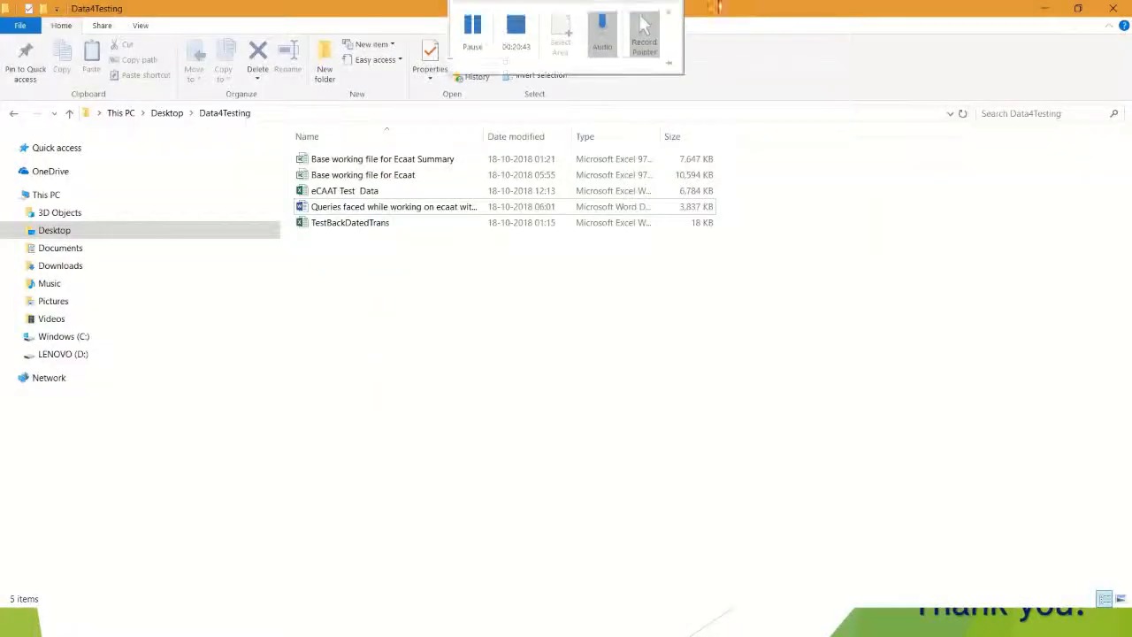
Open the TestBackDatedTrans workbook from the Data4Testing folder and examine the invoice numbers, dates and amounts on the BDTest1 sheet
{"action": "double_click", "coordinate": [367, 228]}
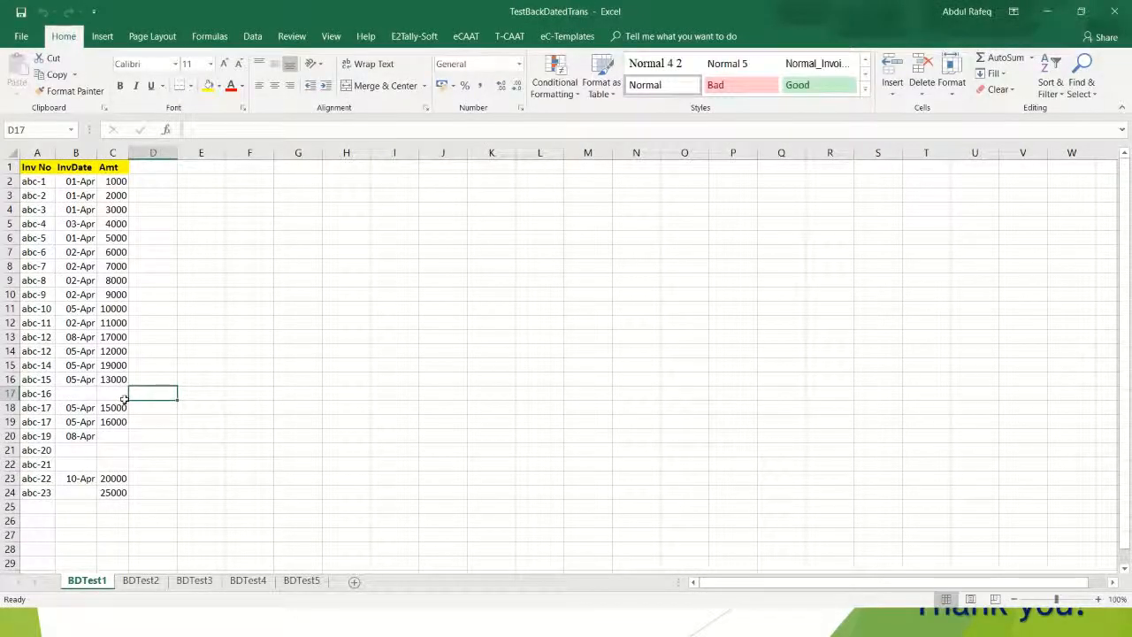
{"action": "left_click", "coordinate": [106, 249]}
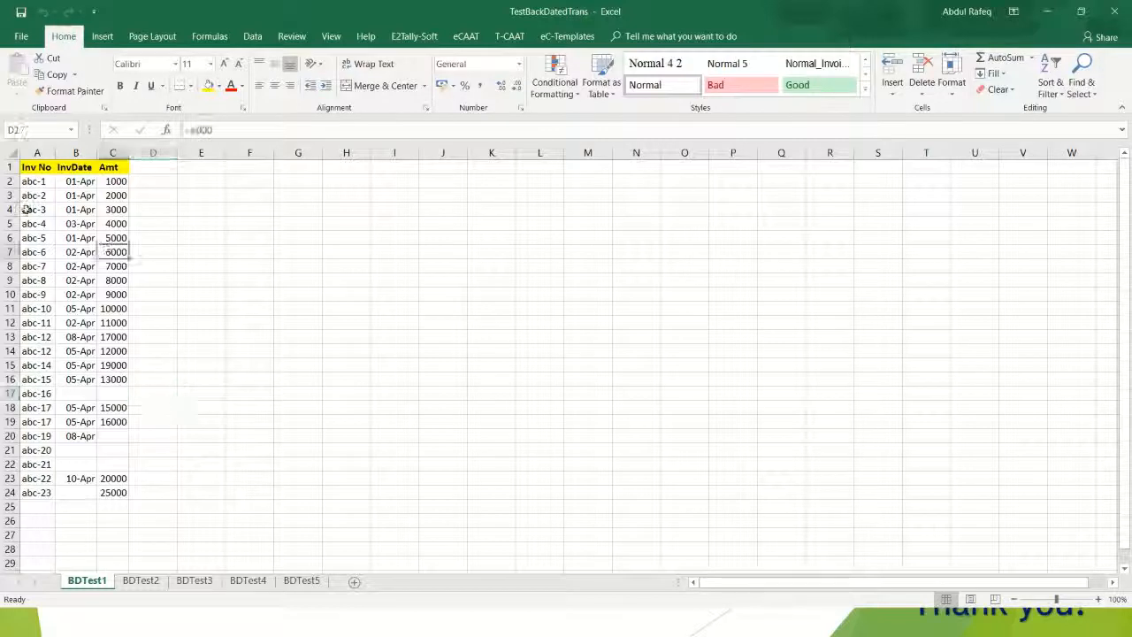
{"action": "left_click", "coordinate": [36, 196]}
{"action": "left_click", "coordinate": [69, 223]}
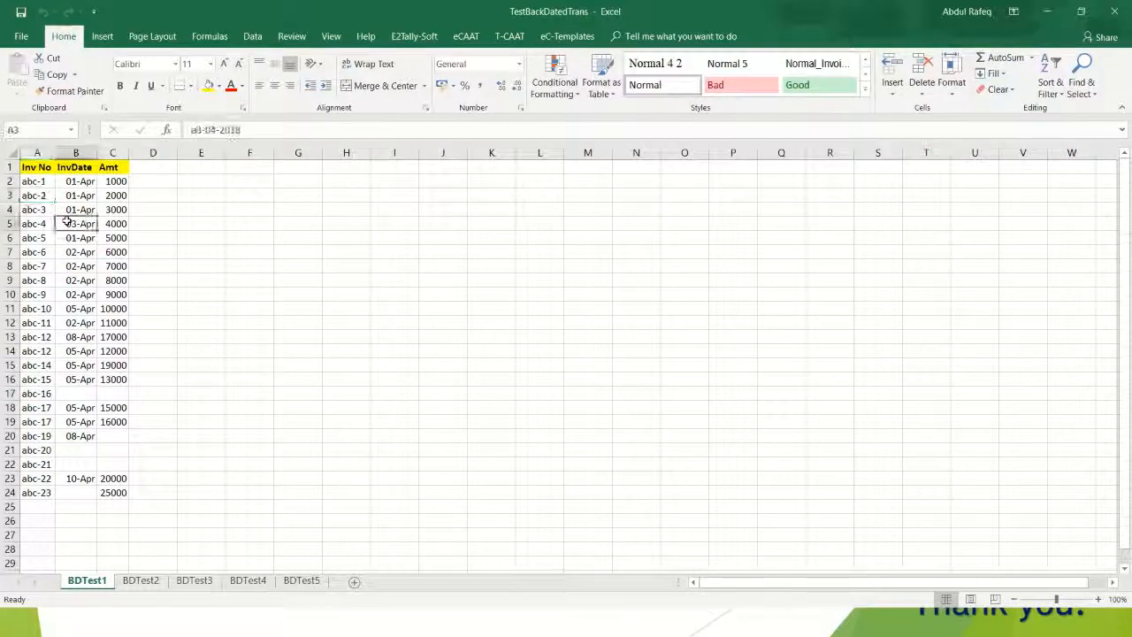
{"action": "left_click", "coordinate": [107, 251]}
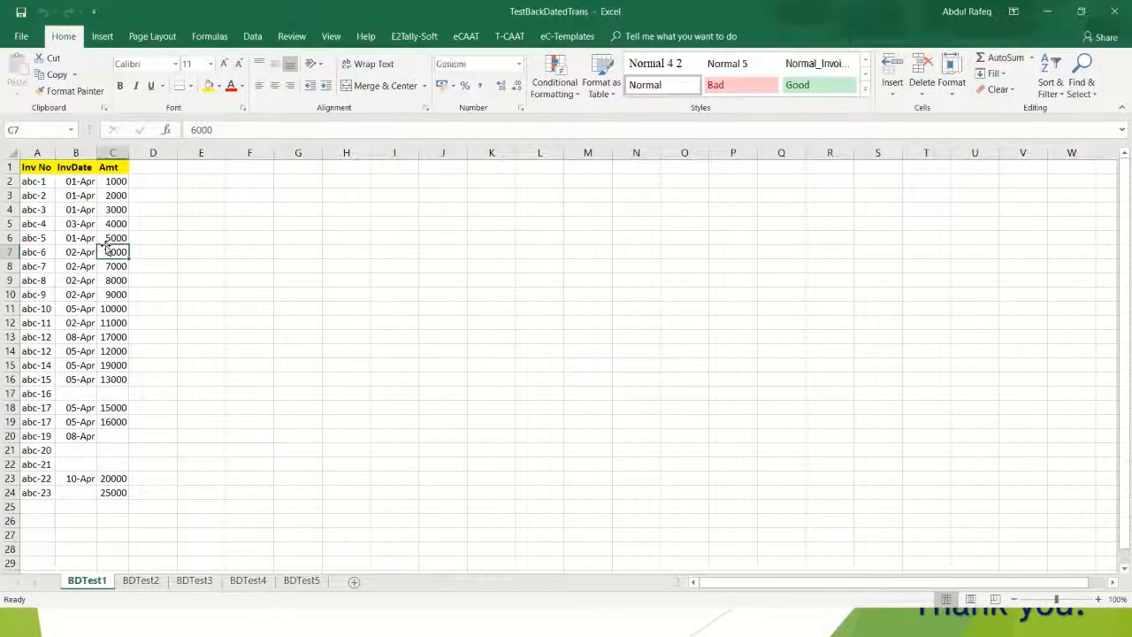
Review the invoice data with the BackDatedEntries and Duplicates columns on sheets BDTest2 through BDTest5
{"action": "left_click", "coordinate": [139, 580]}
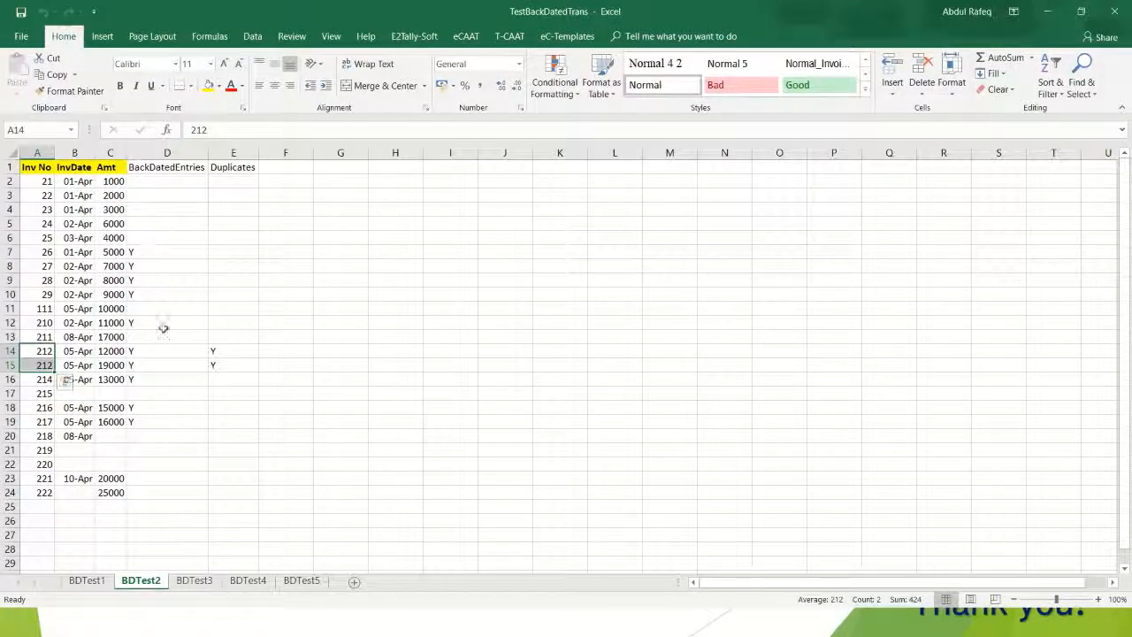
{"action": "left_click", "coordinate": [195, 584]}
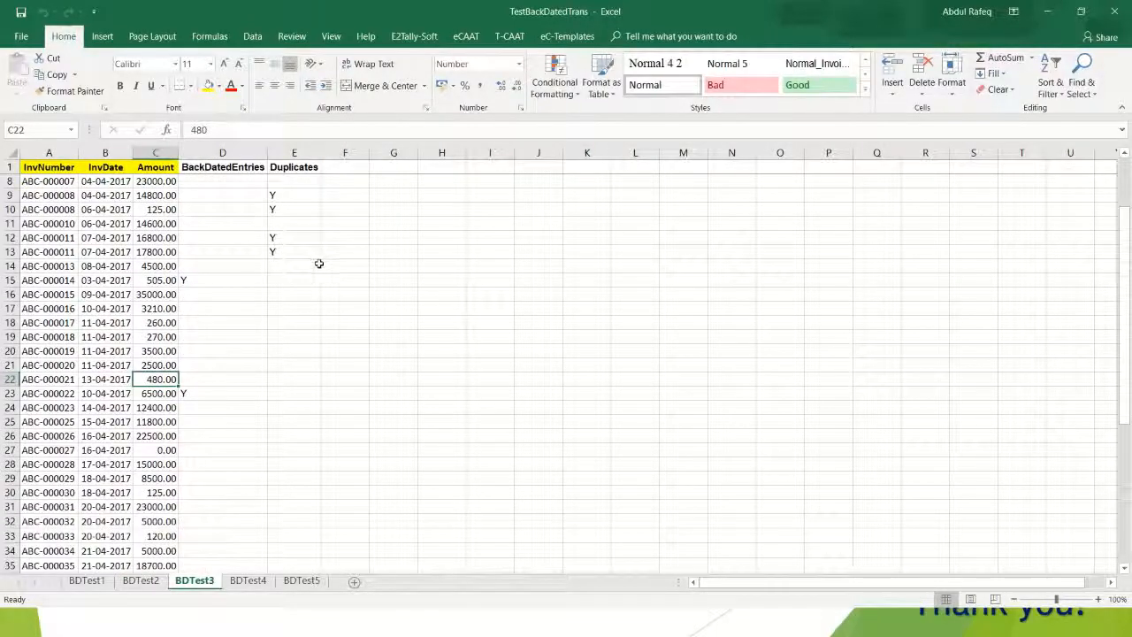
{"action": "left_click", "coordinate": [39, 336]}
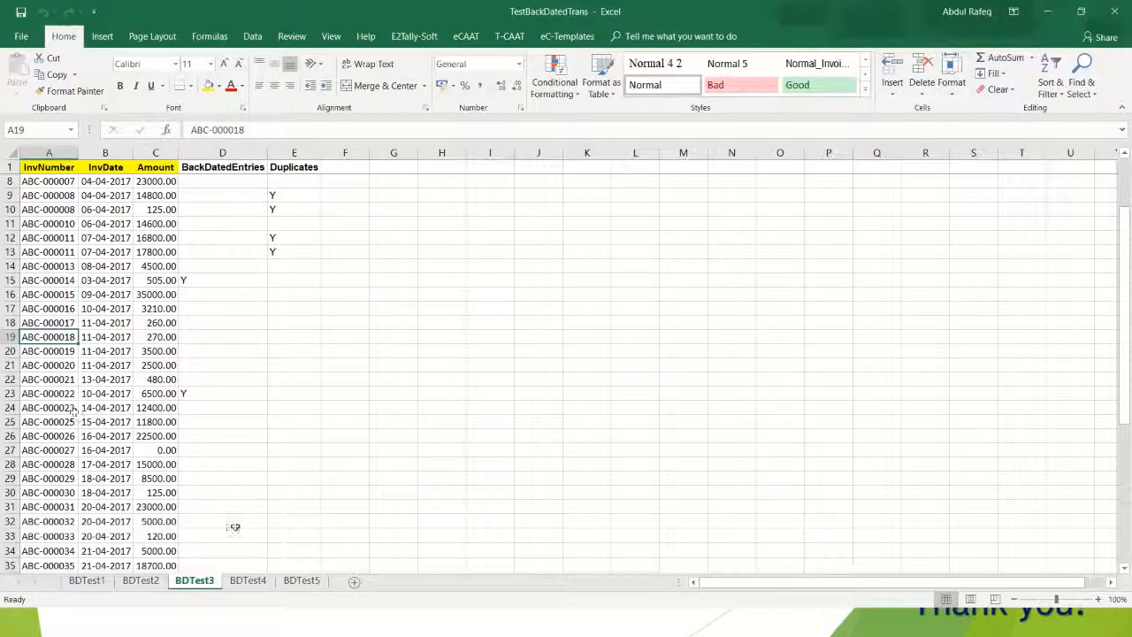
{"action": "left_click", "coordinate": [247, 584]}
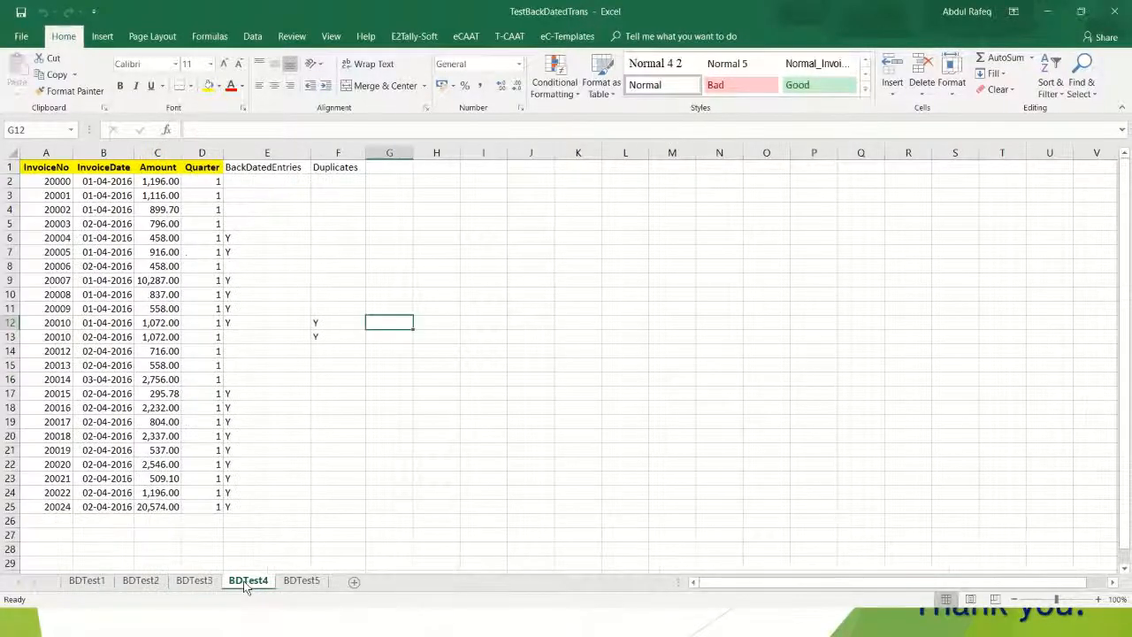
{"action": "left_click", "coordinate": [41, 294]}
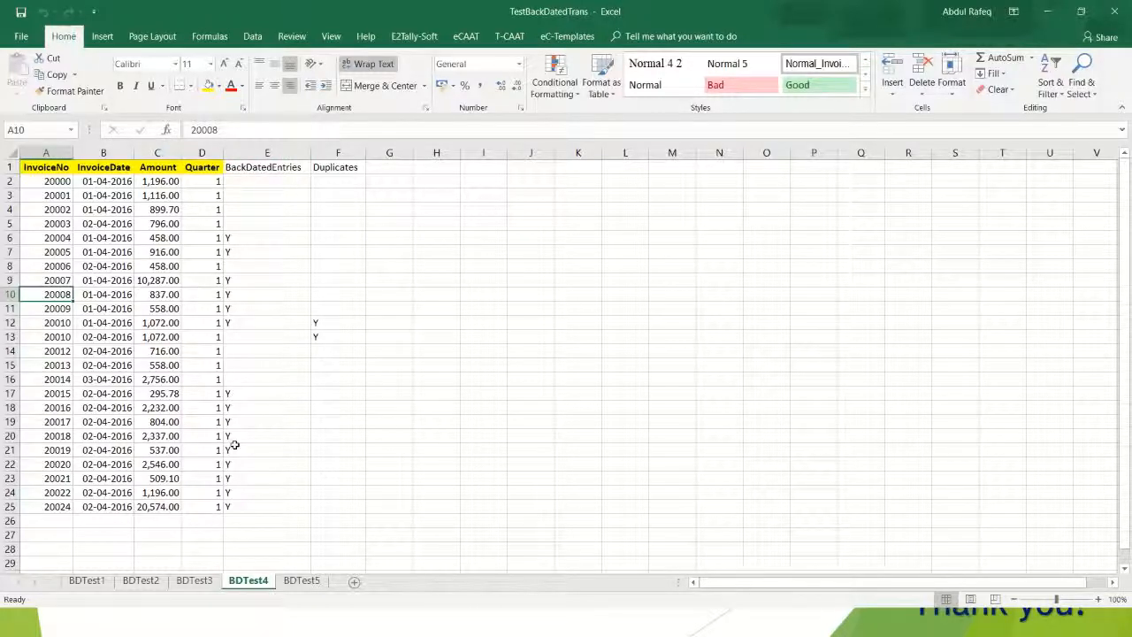
{"action": "left_click", "coordinate": [281, 582]}
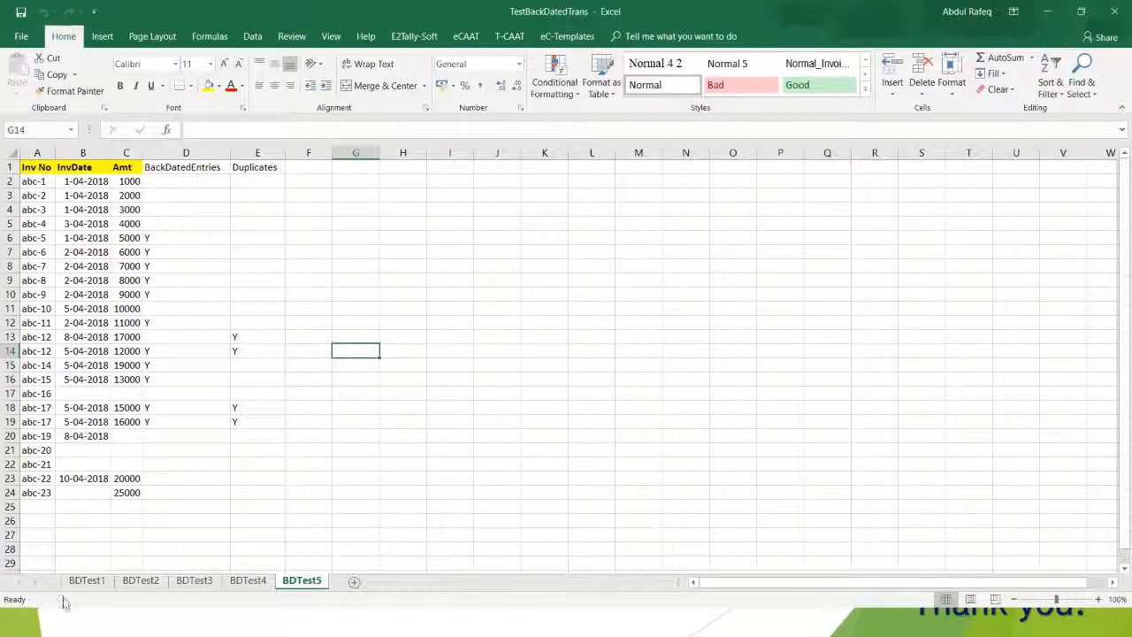
Set up eCAAT's Back-Dated Entries template for the BDTest1 sheet with Inv No as primary field and InvDate as date field
{"action": "left_click", "coordinate": [87, 582]}
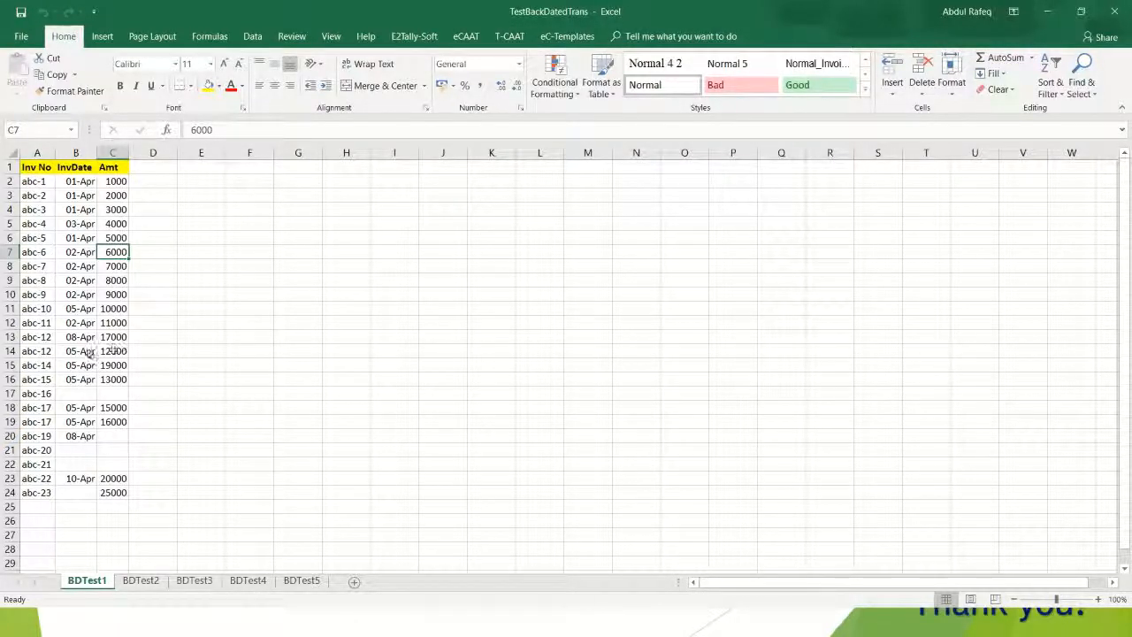
{"action": "left_click", "coordinate": [465, 36]}
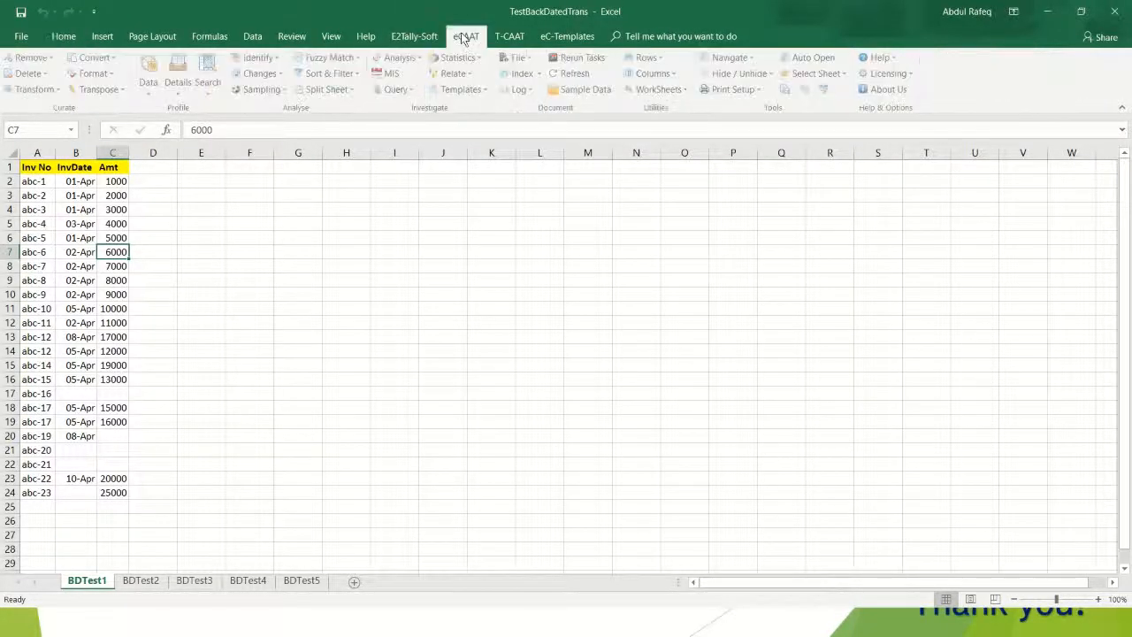
{"action": "left_click", "coordinate": [490, 88]}
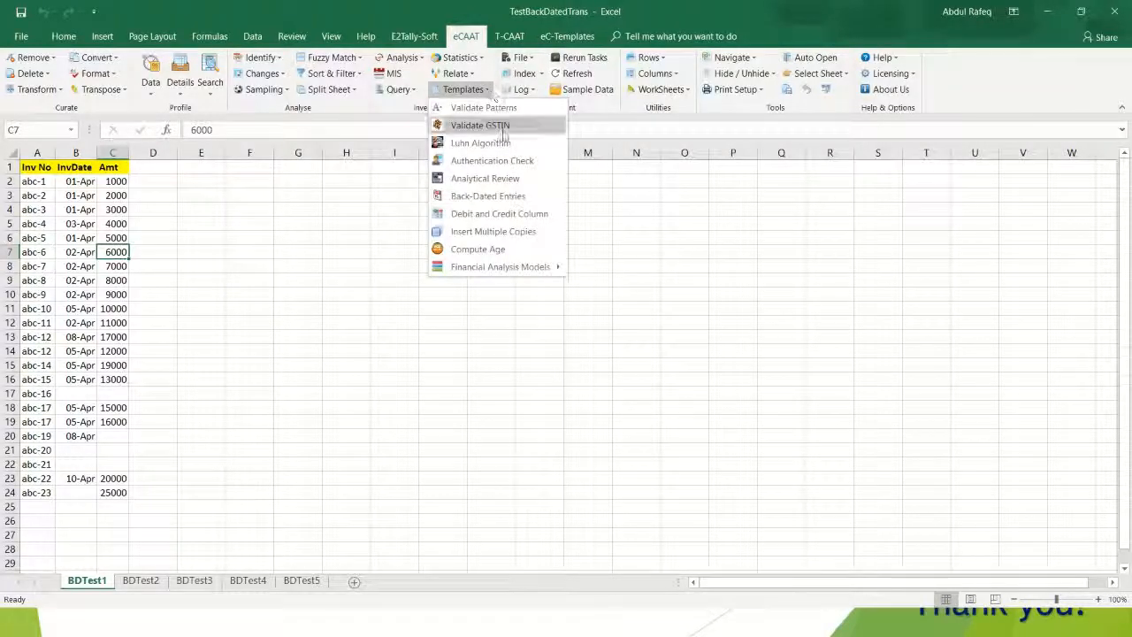
{"action": "left_click", "coordinate": [487, 196]}
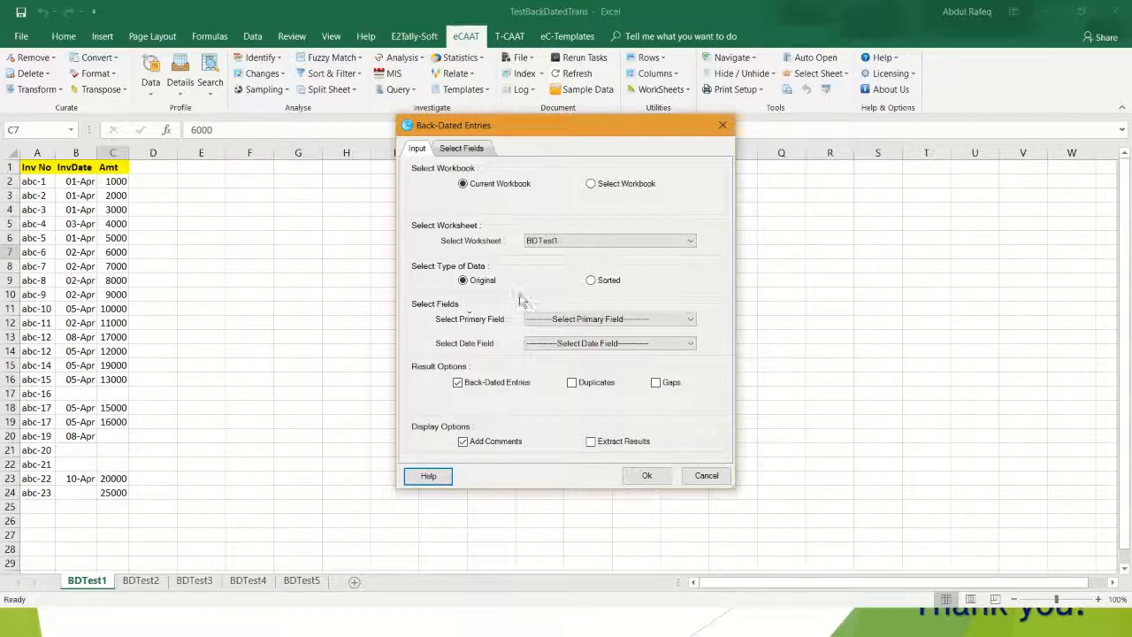
{"action": "left_click", "coordinate": [691, 324]}
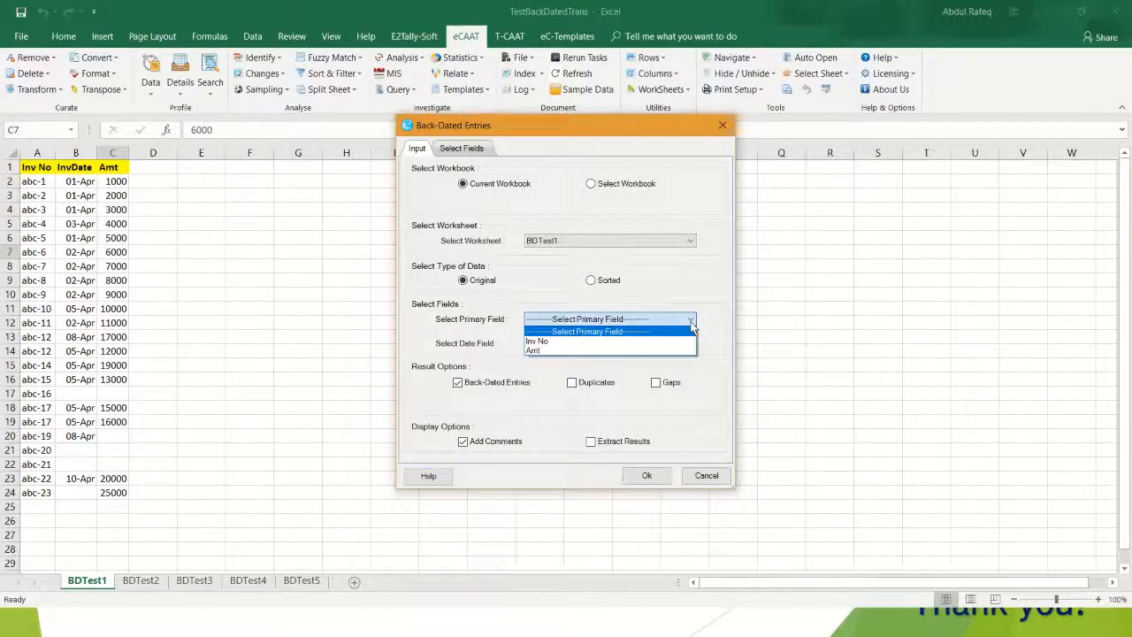
{"action": "left_click", "coordinate": [678, 341]}
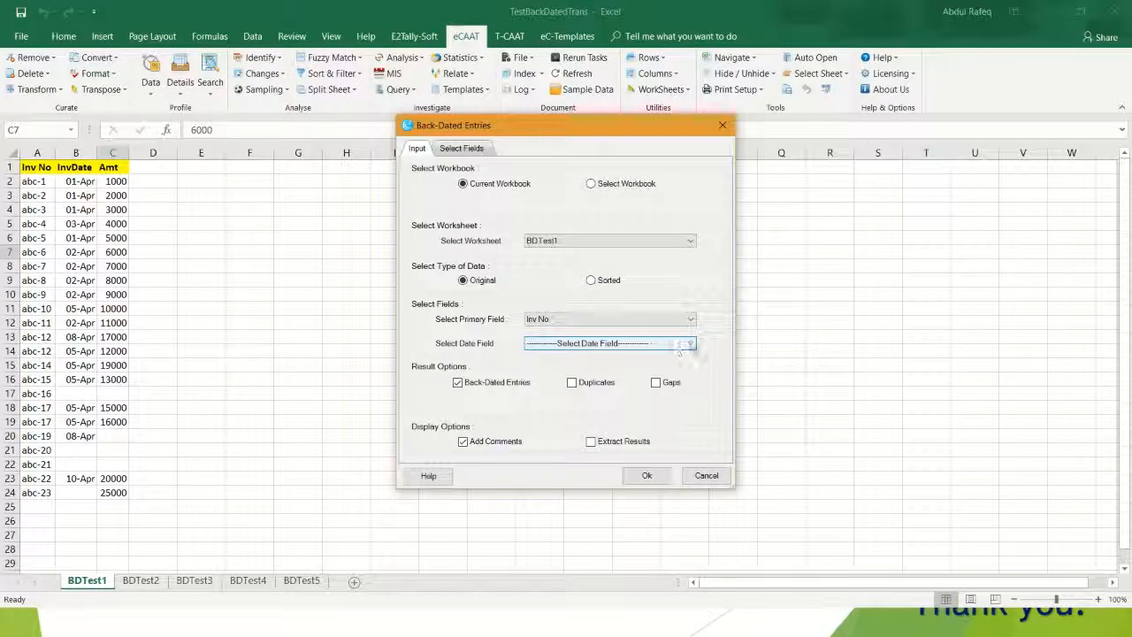
{"action": "left_click", "coordinate": [691, 344]}
{"action": "left_click", "coordinate": [671, 366]}
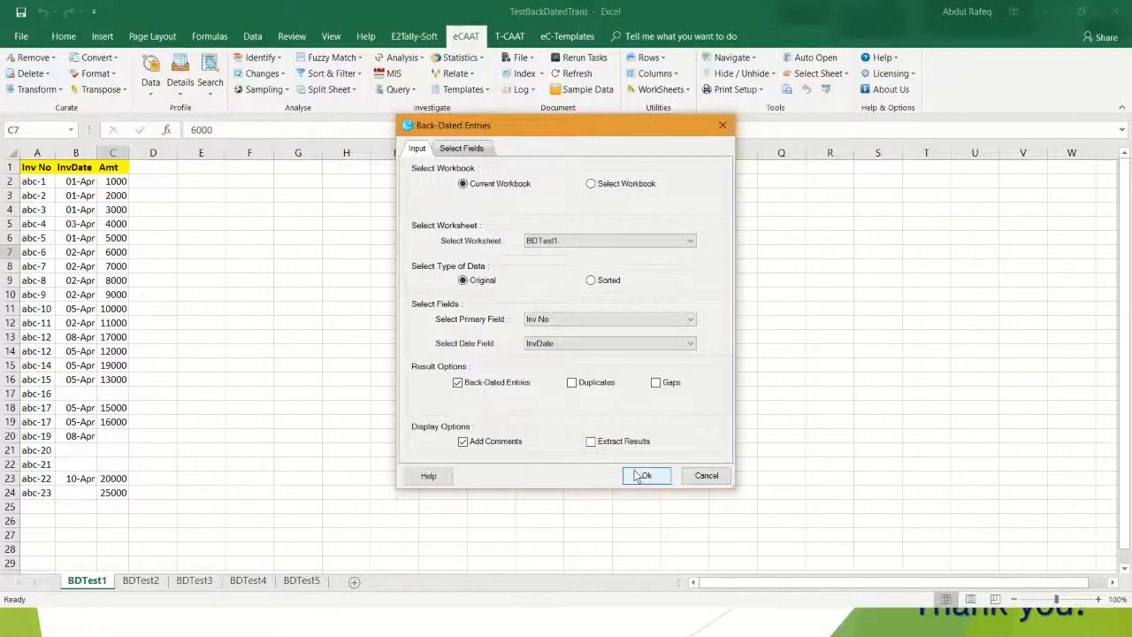
Include Duplicates and Gaps in the back-dated entries result options, run the test and dismiss the message
{"action": "left_click", "coordinate": [571, 382]}
{"action": "left_click", "coordinate": [655, 382]}
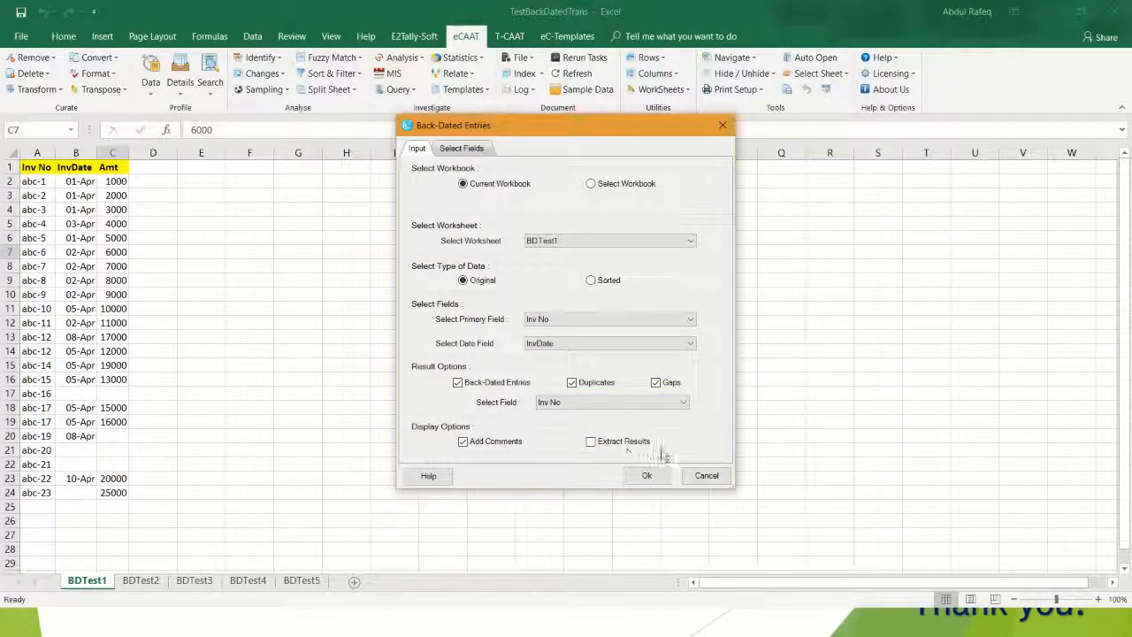
{"action": "left_click", "coordinate": [646, 476]}
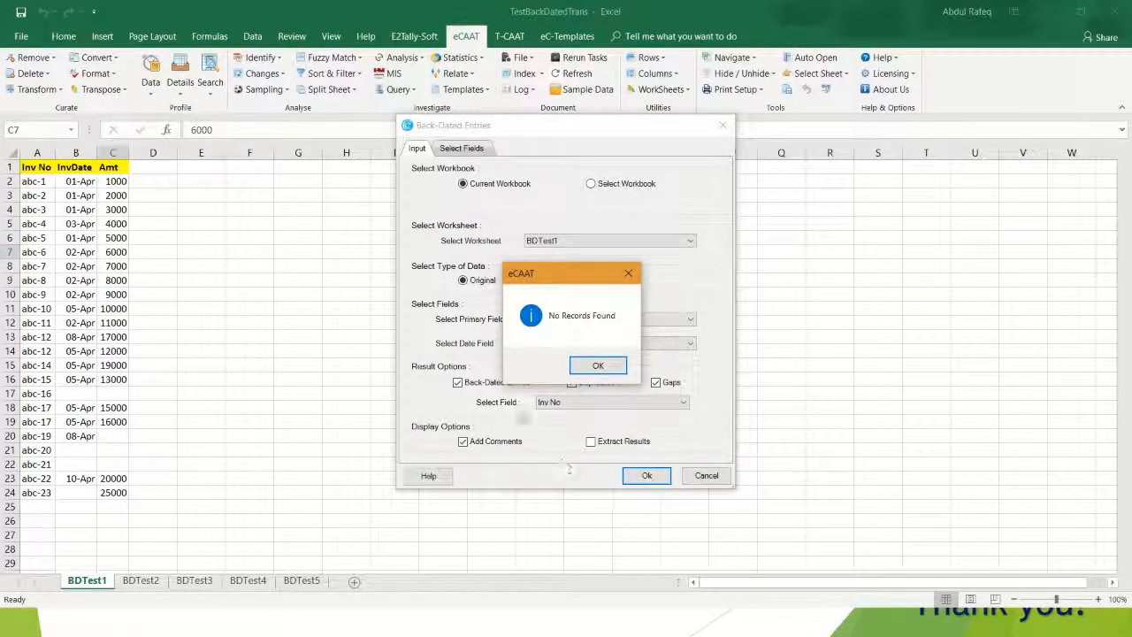
{"action": "left_click", "coordinate": [599, 365]}
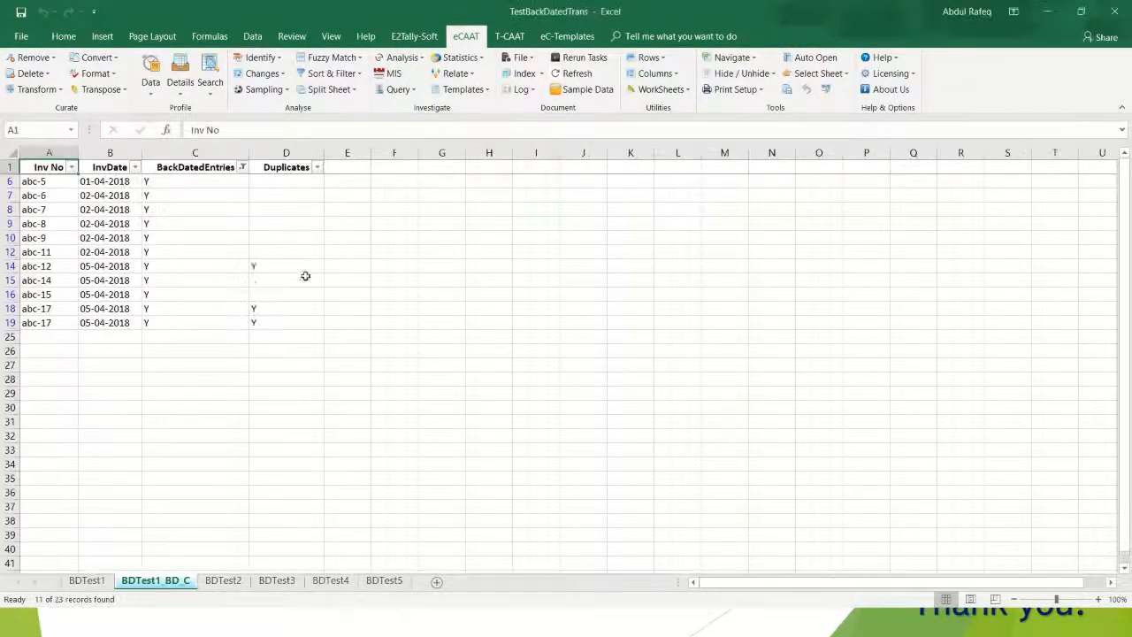
Examine the BackDatedEntries and Duplicates columns on the BDTest1_BD_C result sheet
{"action": "left_click", "coordinate": [248, 290]}
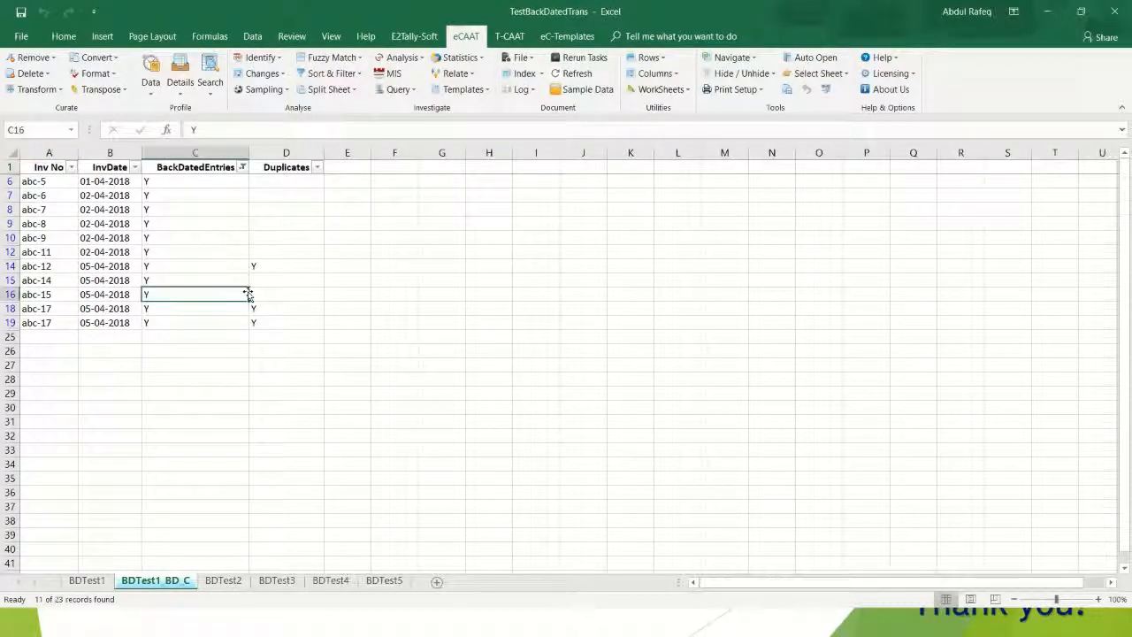
{"action": "left_click", "coordinate": [194, 179]}
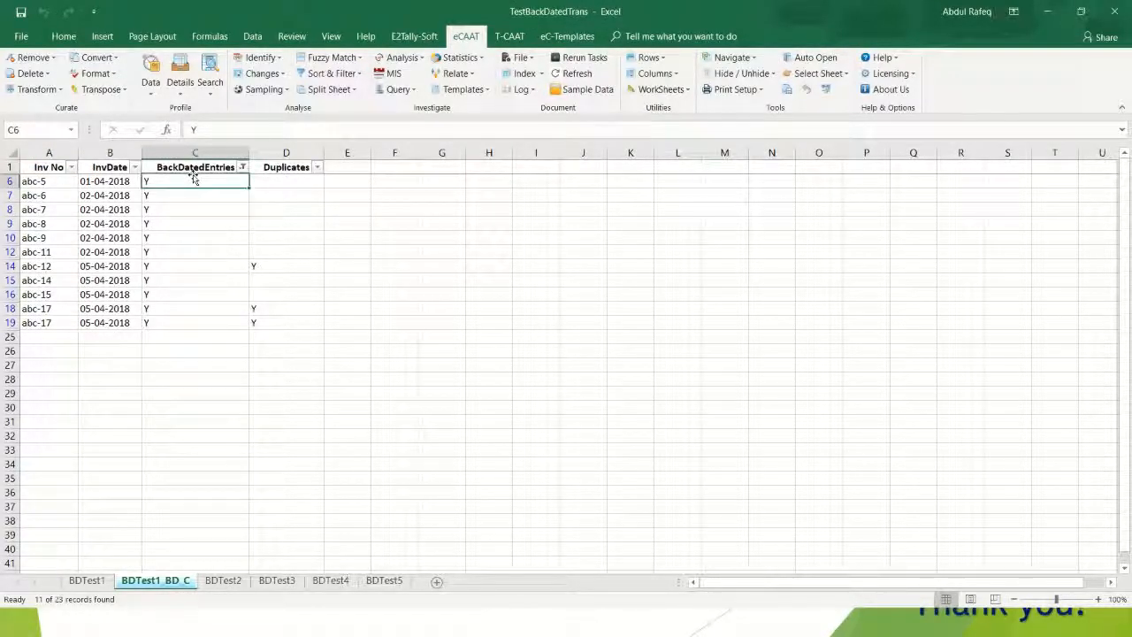
{"action": "left_click", "coordinate": [281, 191]}
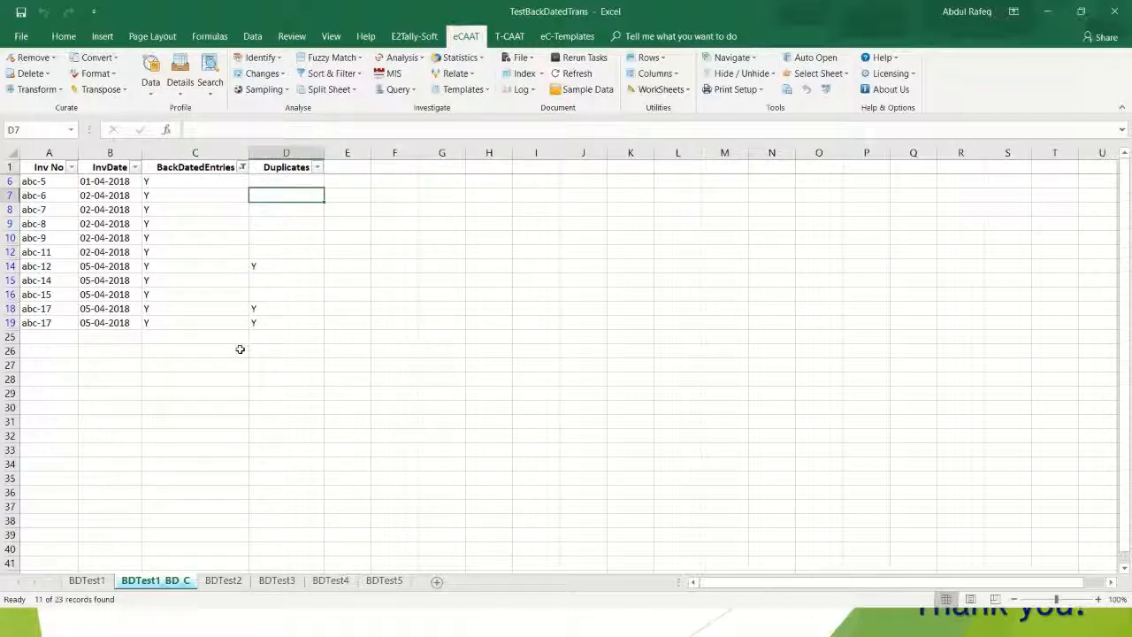
Switch to the Base working file for Ecaat workbook, review its PObaseFile_Gap and PObaseFile_BD_C sheets, and close the workbook
{"action": "key", "text": "alt+Tab"}
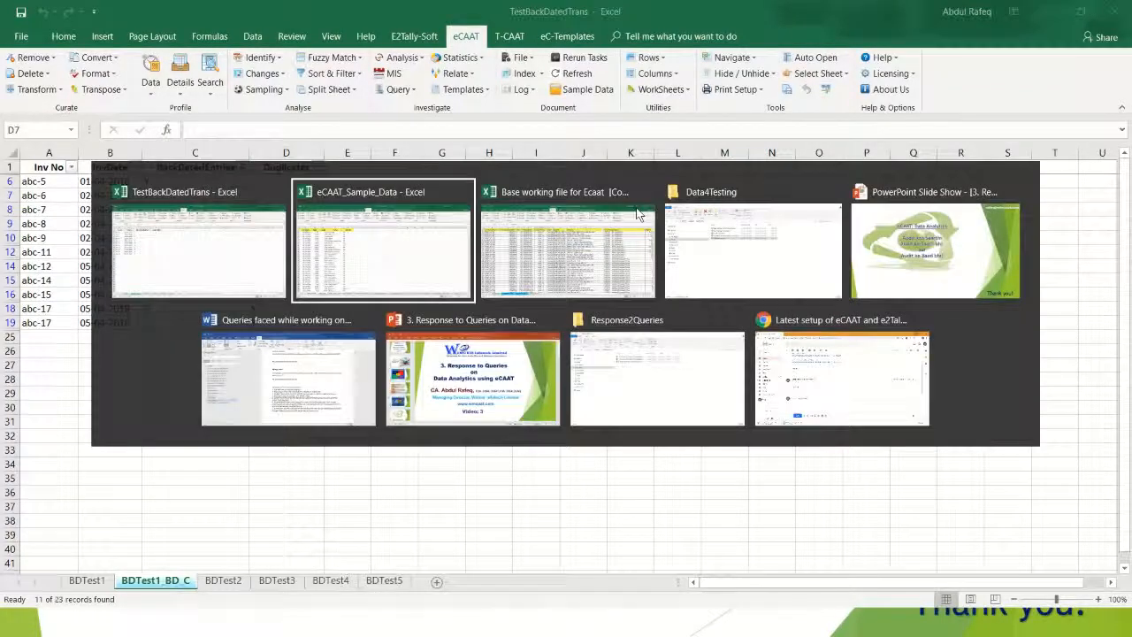
{"action": "left_click", "coordinate": [637, 212]}
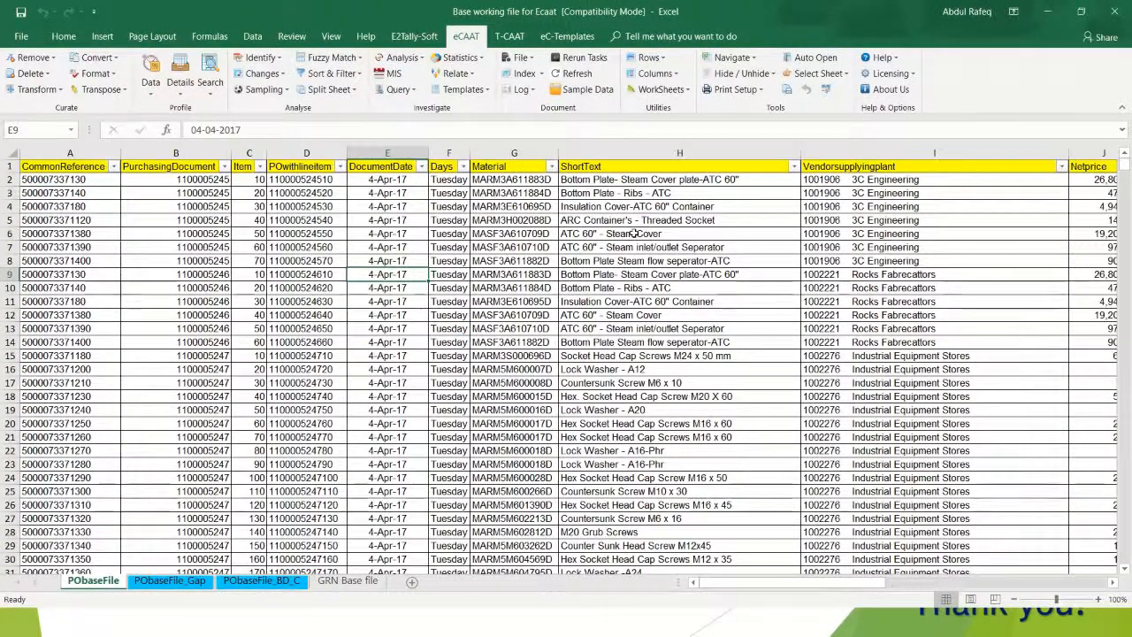
{"action": "left_click", "coordinate": [171, 580]}
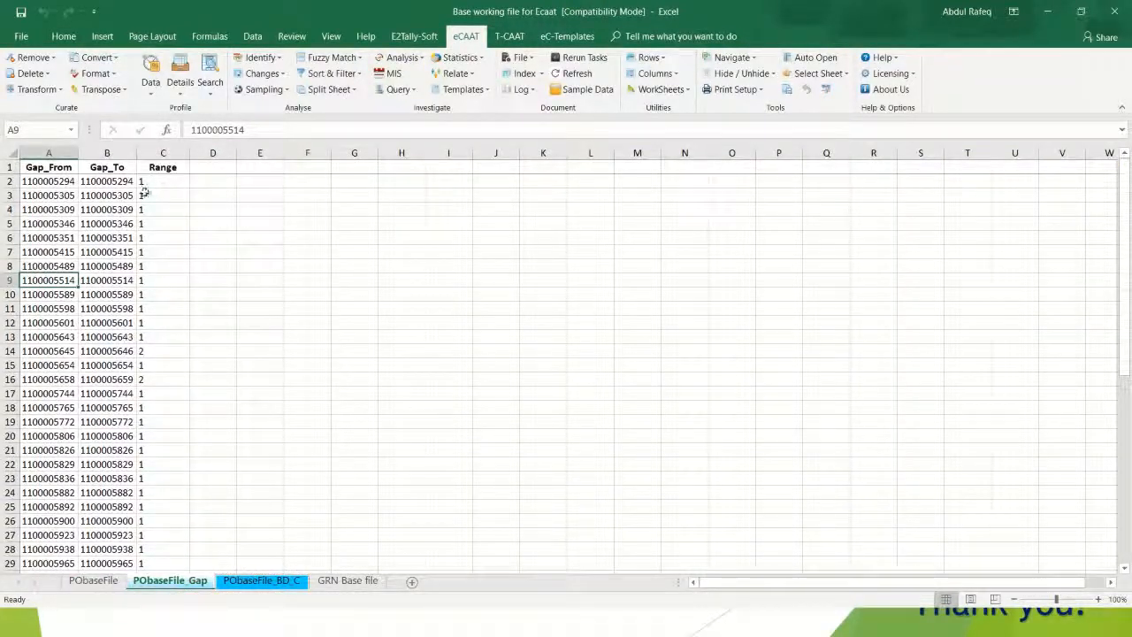
{"action": "left_click", "coordinate": [262, 580]}
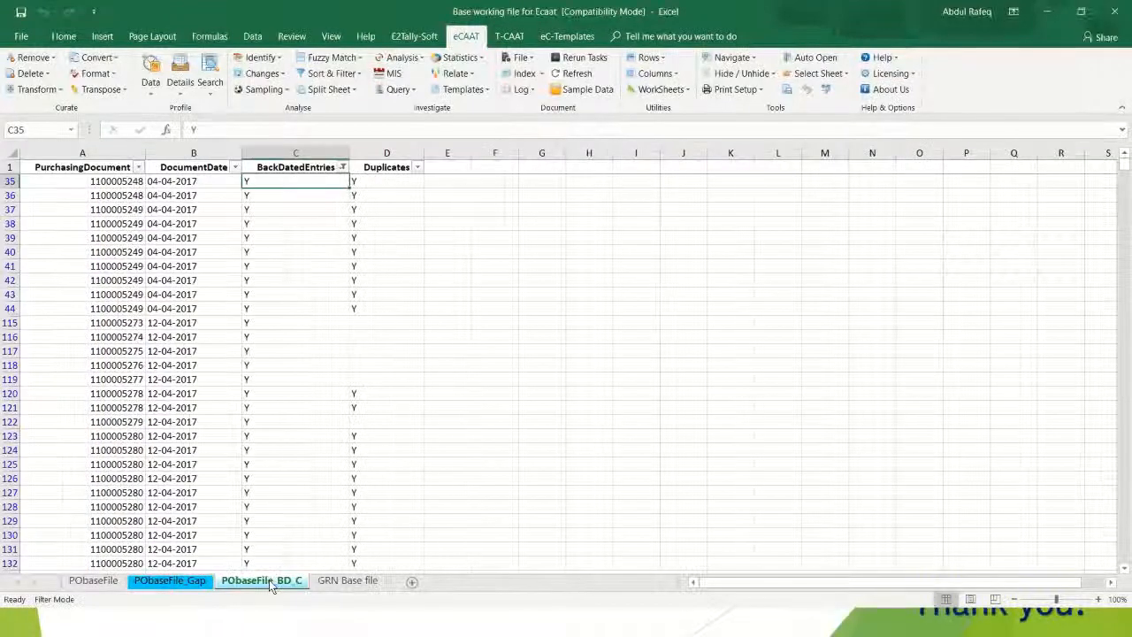
{"action": "left_click", "coordinate": [379, 196]}
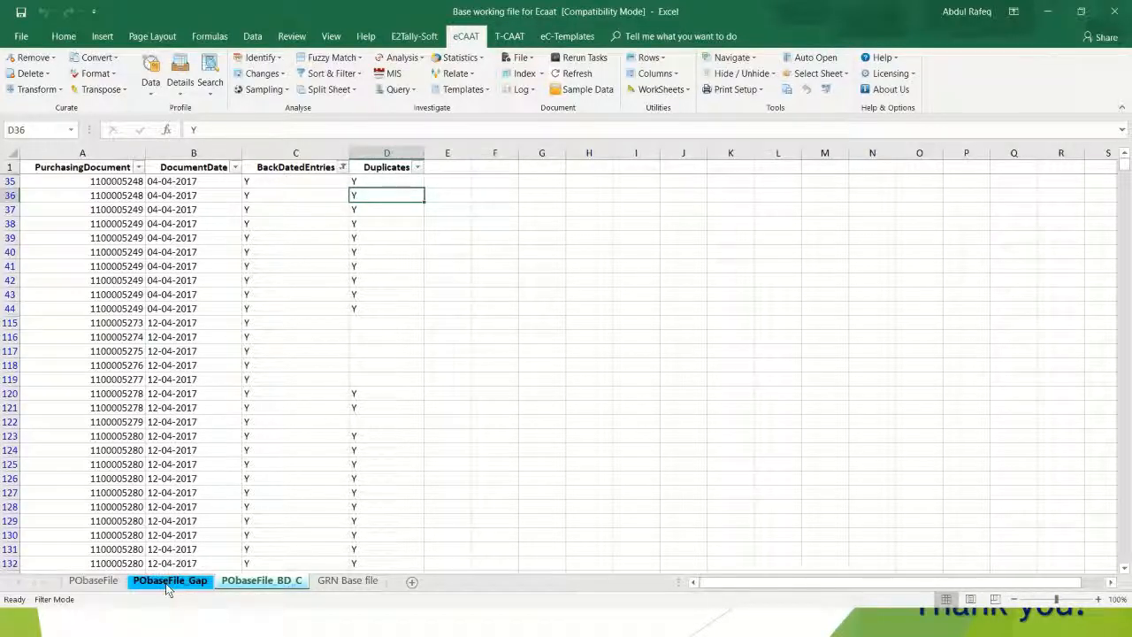
{"action": "left_click", "coordinate": [134, 476]}
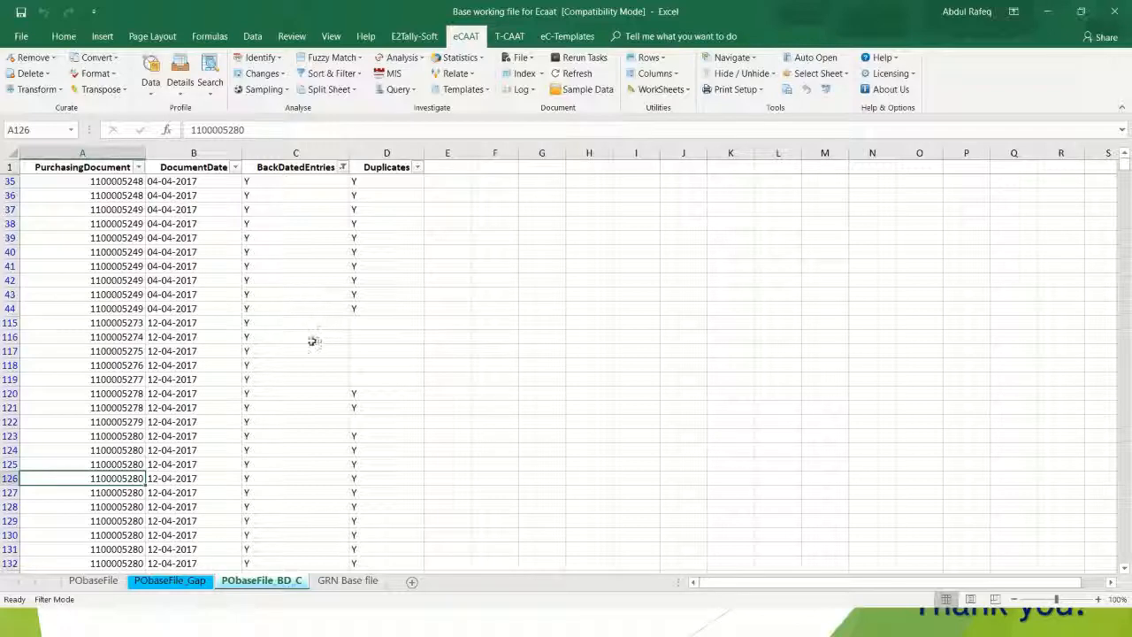
{"action": "left_click", "coordinate": [1119, 13]}
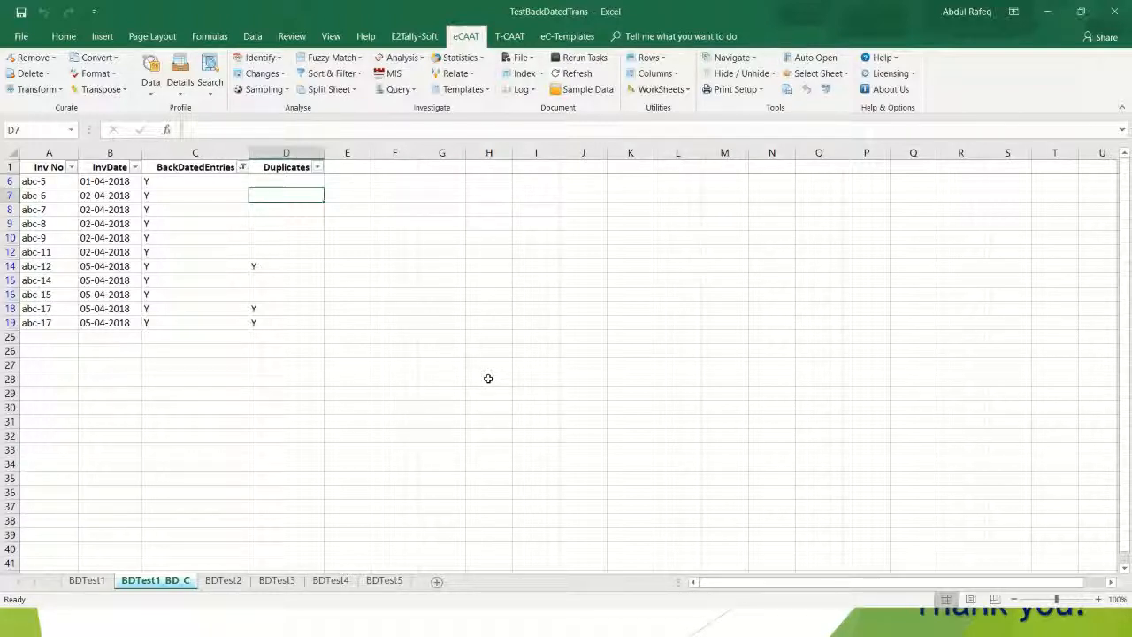
Minimize TestBackDatedTrans, switch to the eCAAT_Sample_Data workbook and look at the Receiptdate column on the Aging2Fields sheet
{"action": "left_click", "coordinate": [1048, 17]}
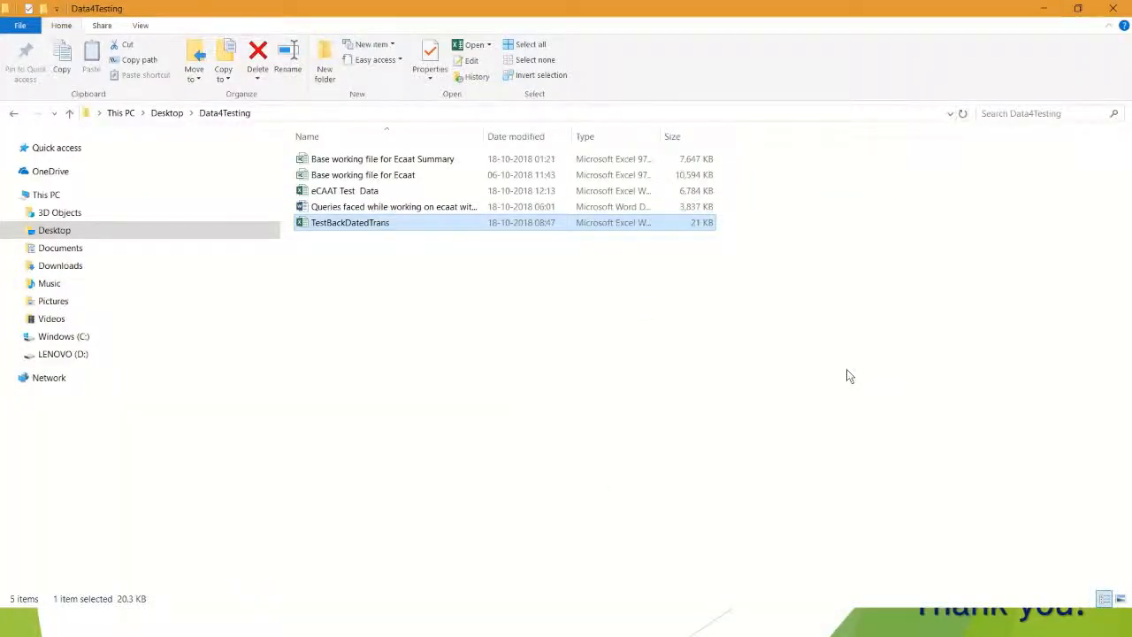
{"action": "key", "text": "alt+Tab"}
{"action": "key", "text": "alt+Tab"}
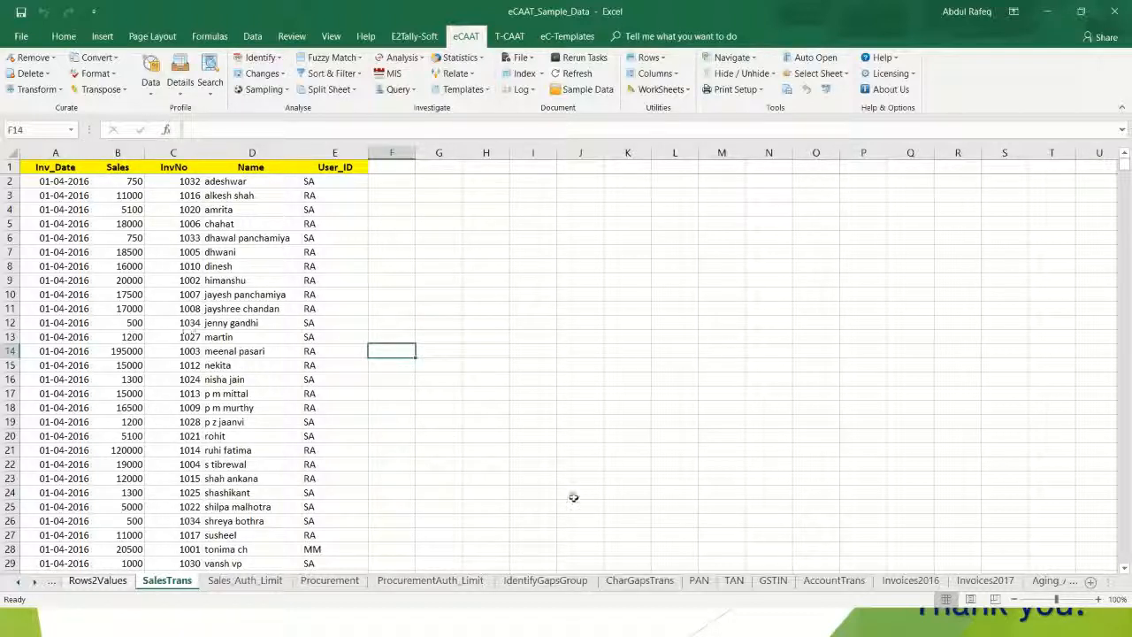
{"action": "left_click", "coordinate": [1051, 582]}
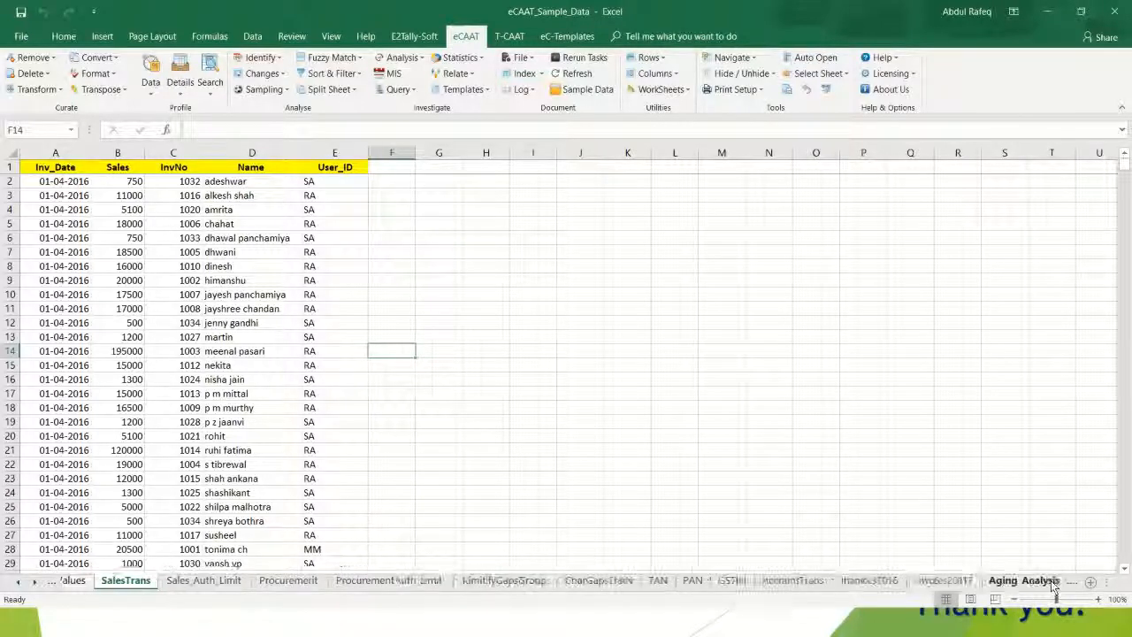
{"action": "left_click", "coordinate": [1051, 582]}
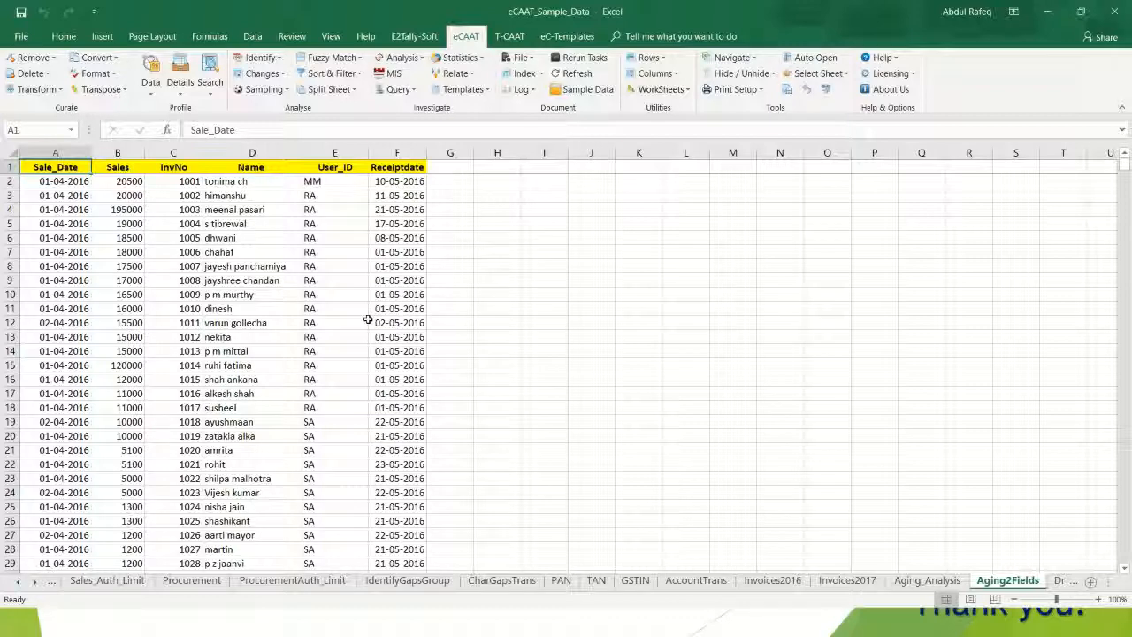
{"action": "left_click", "coordinate": [413, 309]}
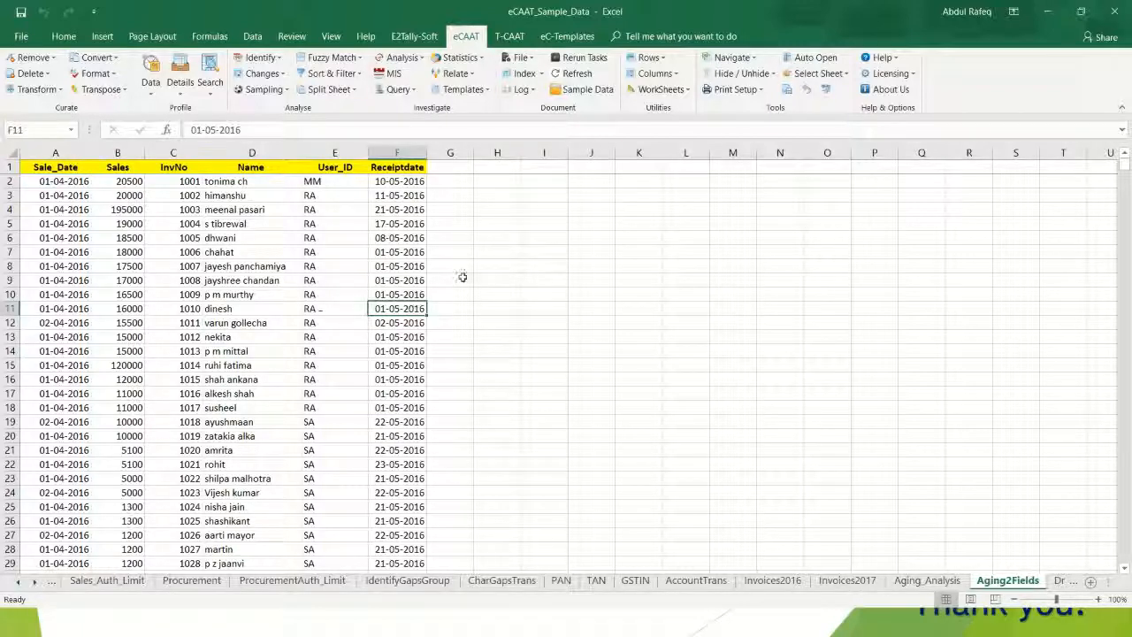
{"action": "left_click", "coordinate": [151, 96]}
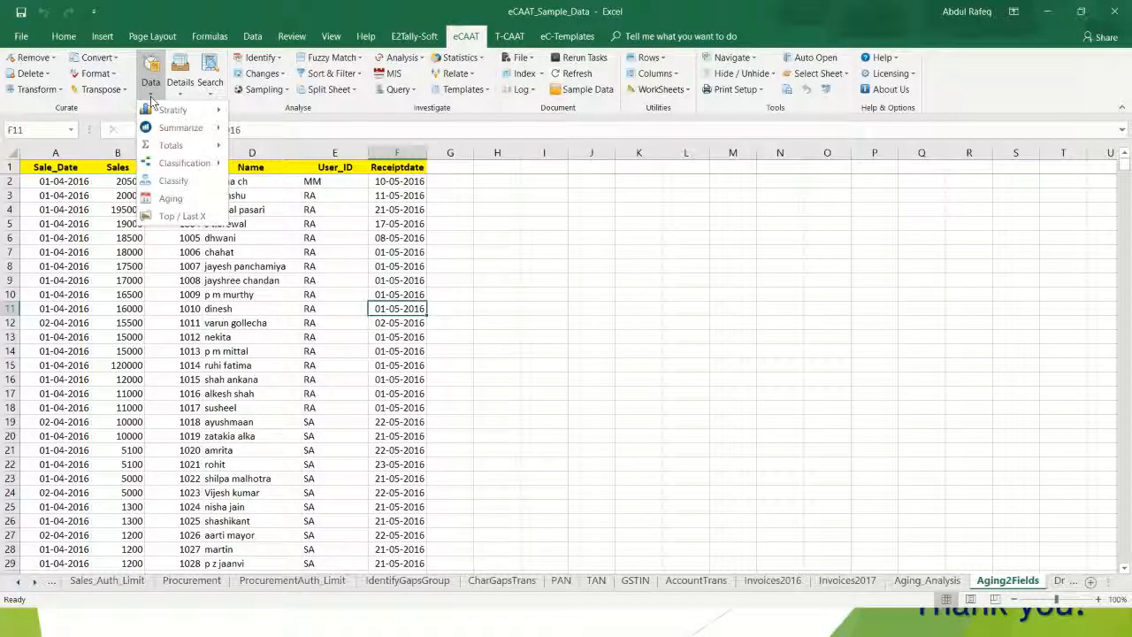
{"action": "mouse_move", "coordinate": [168, 107]}
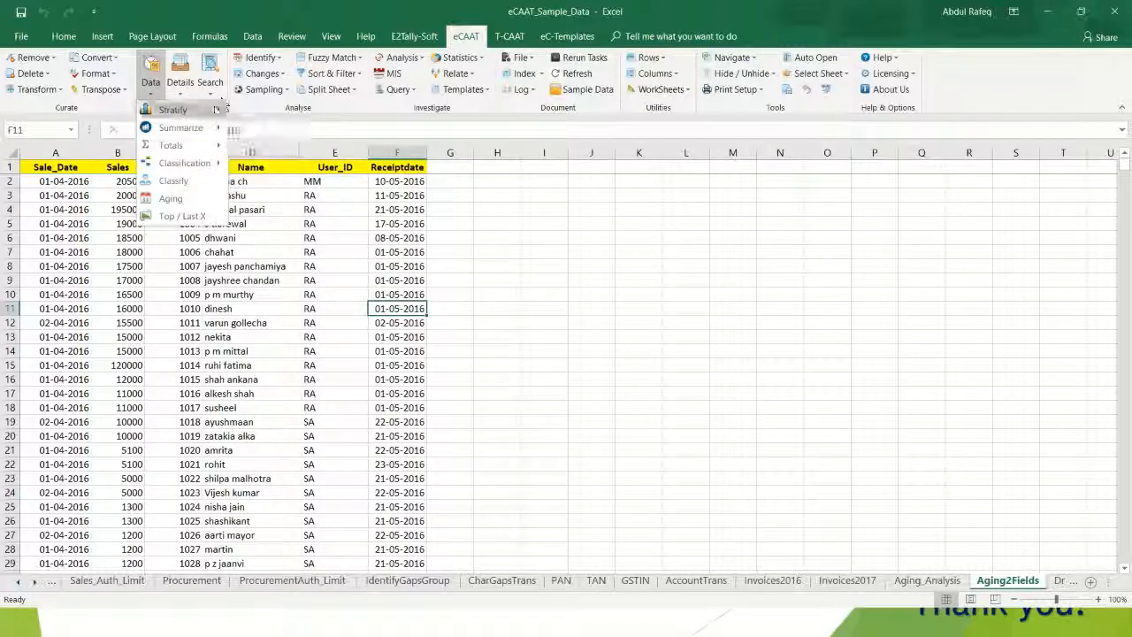
{"action": "left_click", "coordinate": [181, 198]}
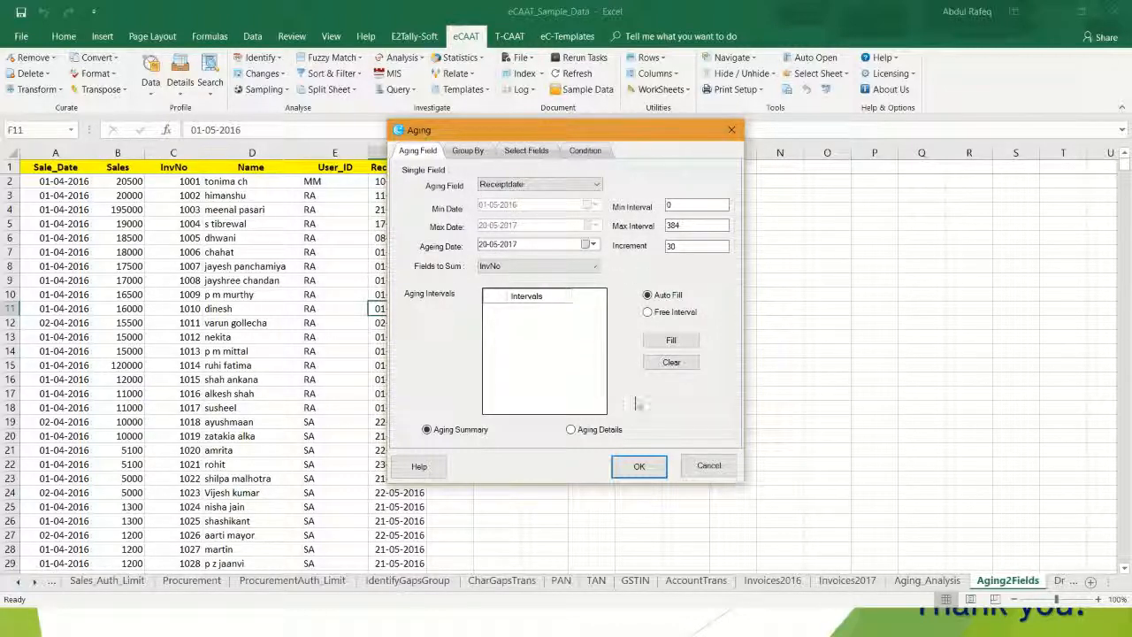
{"action": "left_click", "coordinate": [694, 466]}
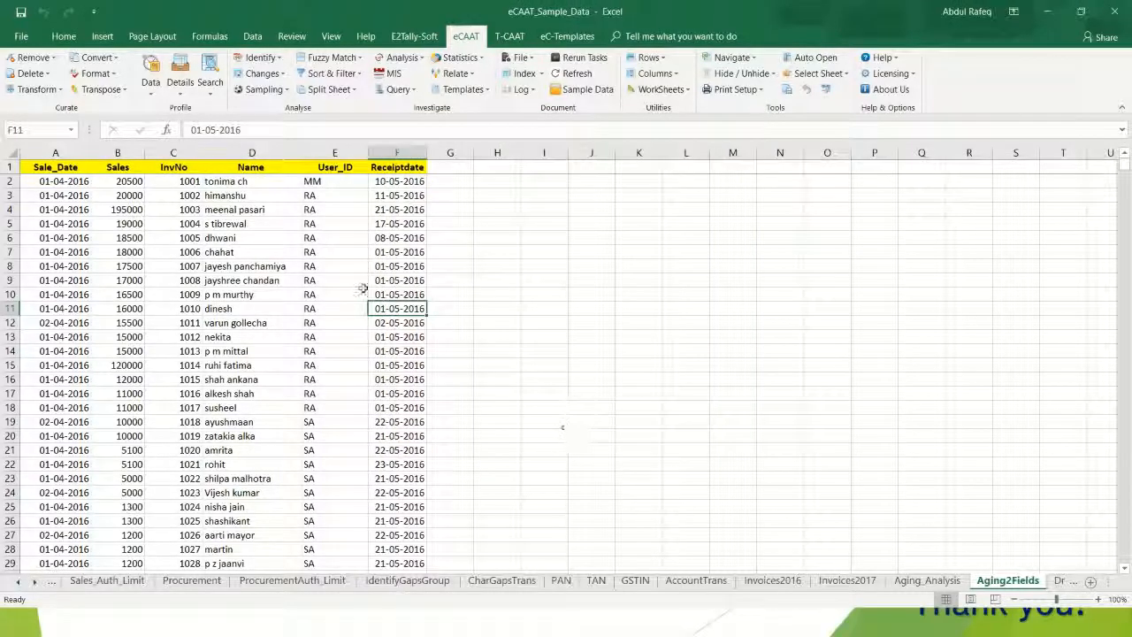
Start a two-field stratified aging on the Aging2Fields sheet with Sale_Date as primary and Receiptdate as secondary date field
{"action": "left_click", "coordinate": [149, 97]}
{"action": "mouse_move", "coordinate": [185, 110]}
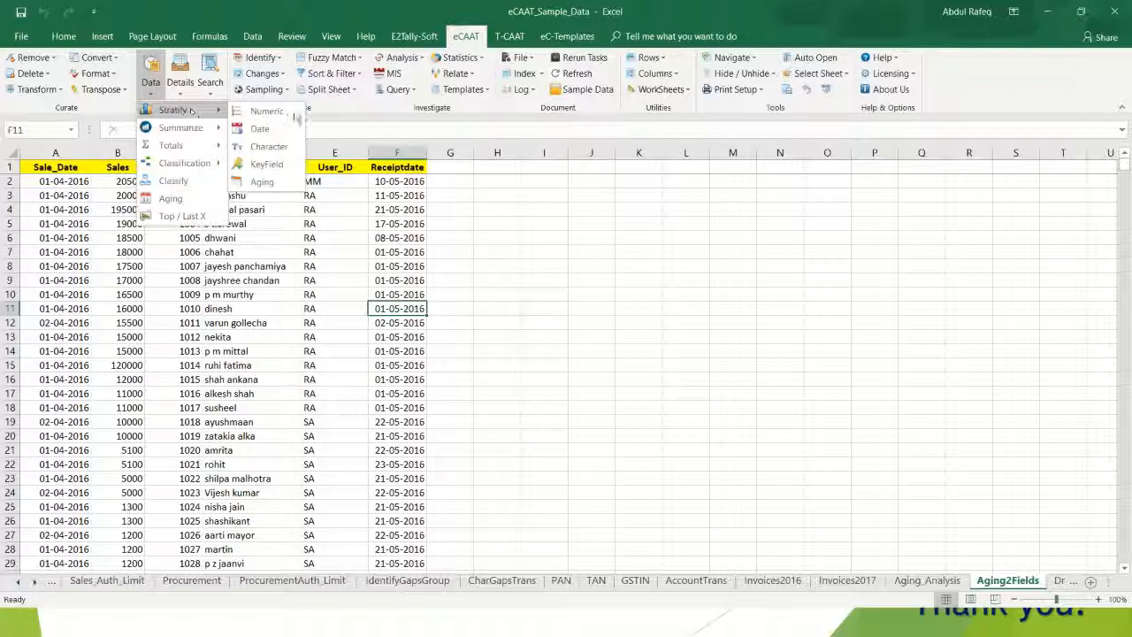
{"action": "left_click", "coordinate": [282, 181]}
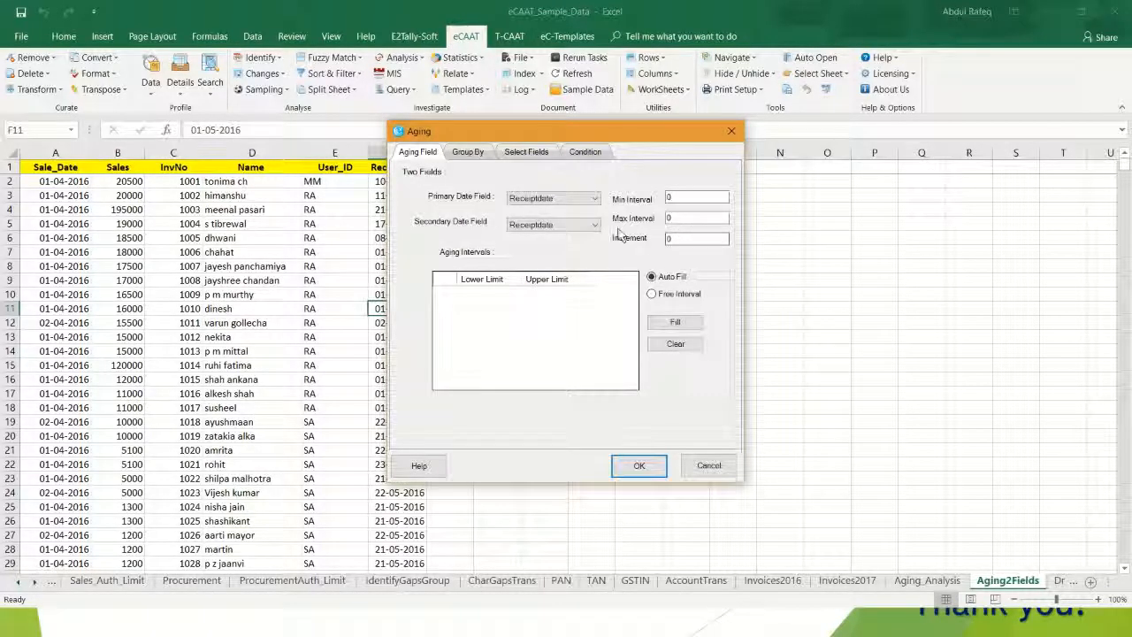
{"action": "left_click", "coordinate": [598, 204]}
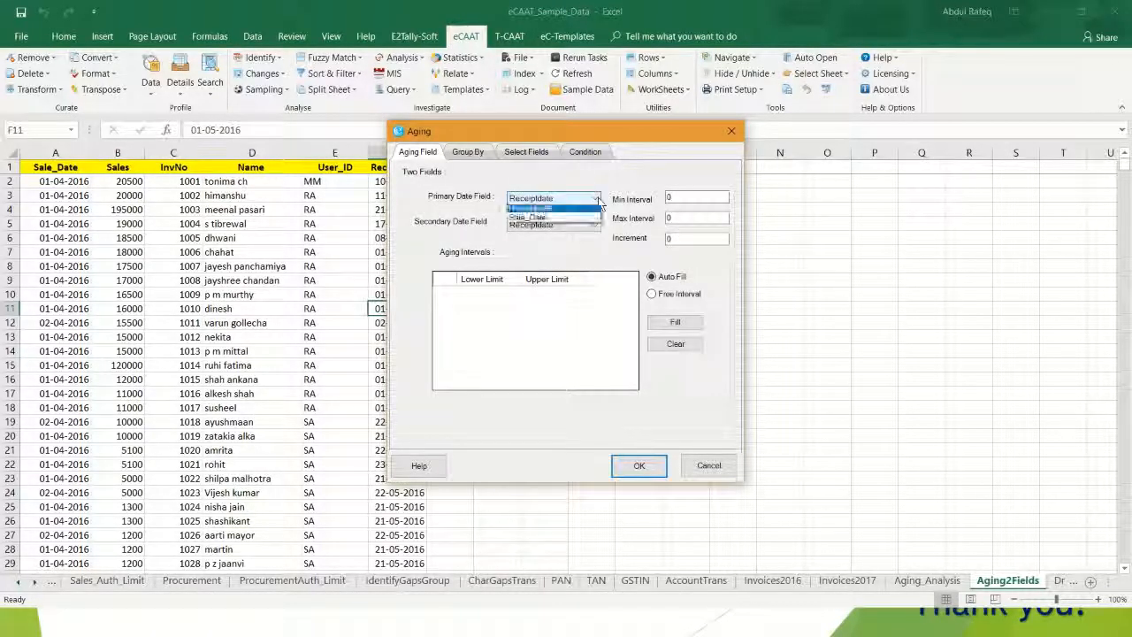
{"action": "left_click", "coordinate": [588, 225]}
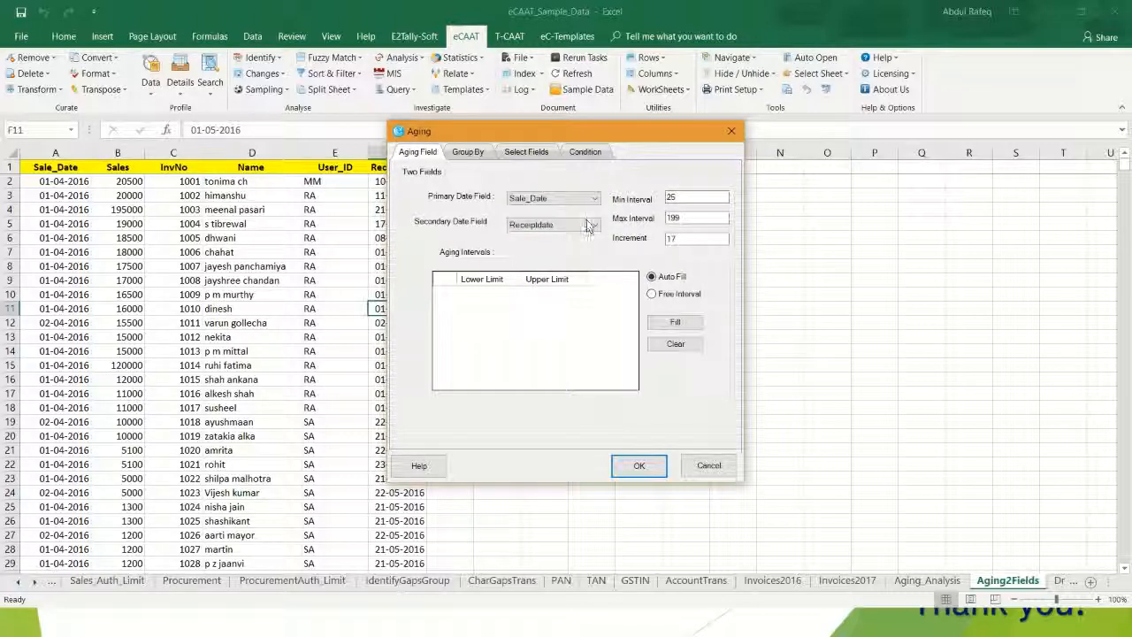
{"action": "left_click", "coordinate": [591, 225]}
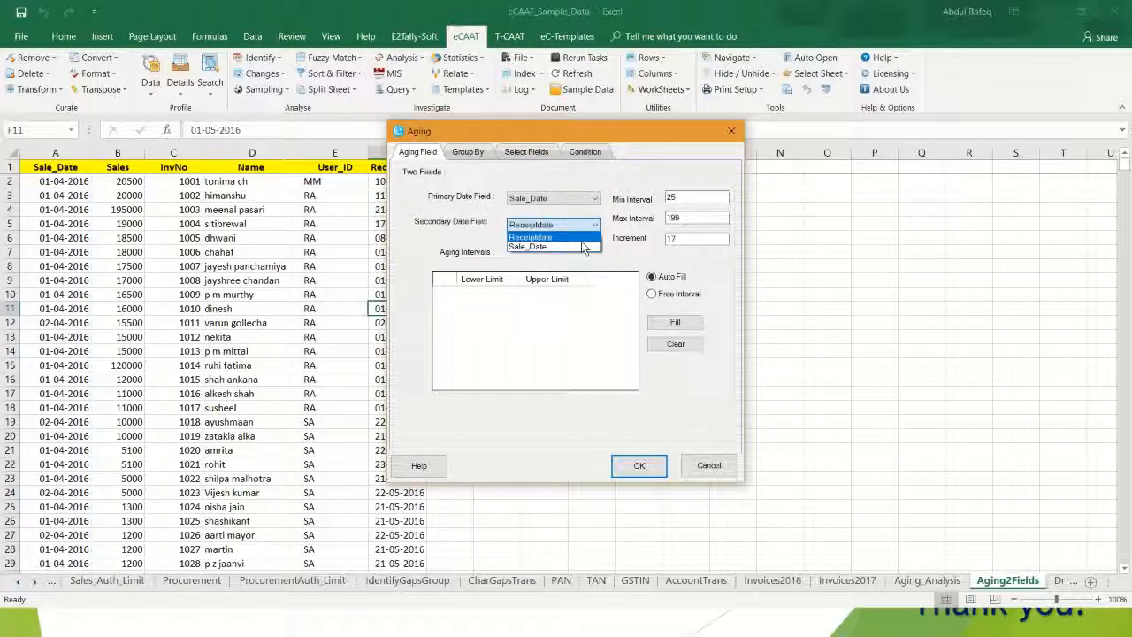
{"action": "left_click", "coordinate": [577, 237]}
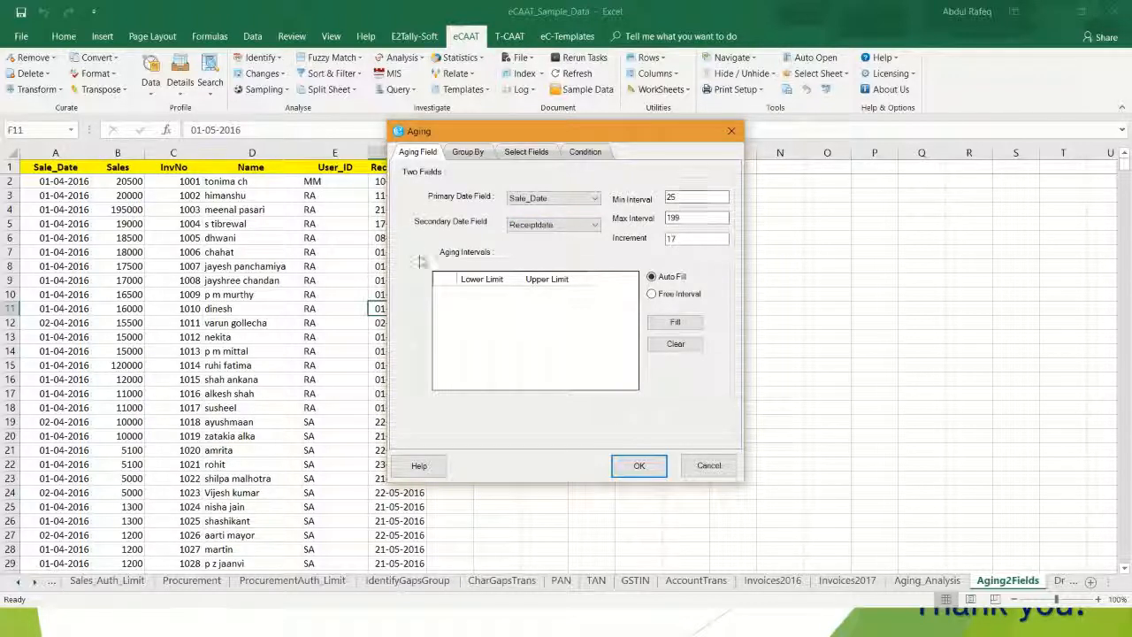
Run the two-field aging with auto-filled intervals at an increment of 20, then review the enlarged results and close them
{"action": "double_click", "coordinate": [688, 238]}
{"action": "type", "text": "20"}
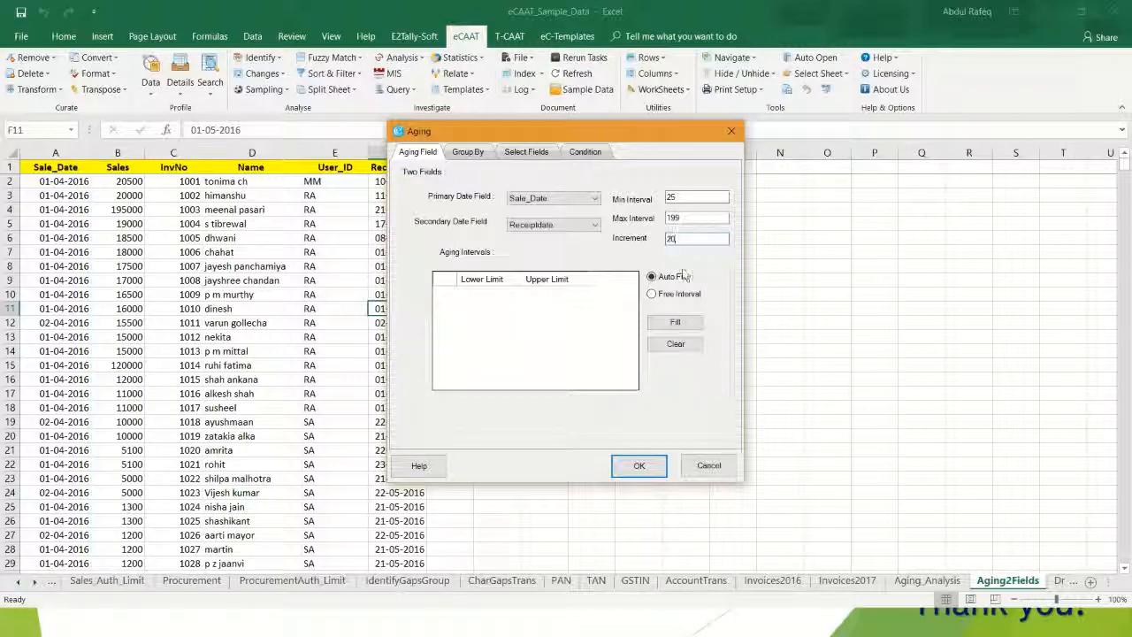
{"action": "left_click", "coordinate": [681, 323]}
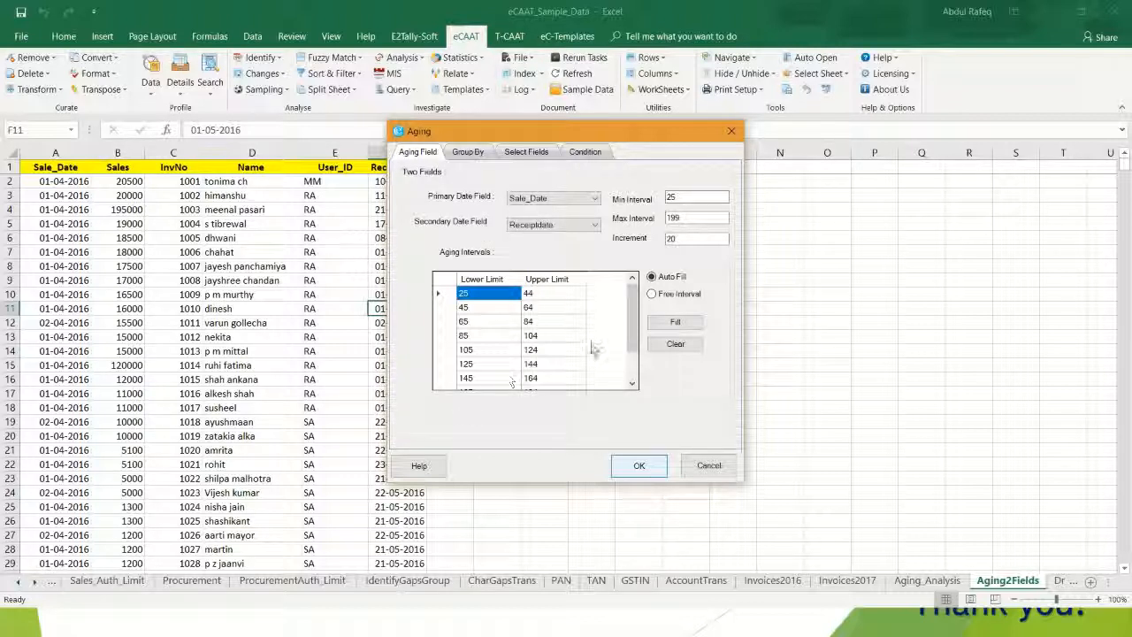
{"action": "left_click", "coordinate": [640, 469]}
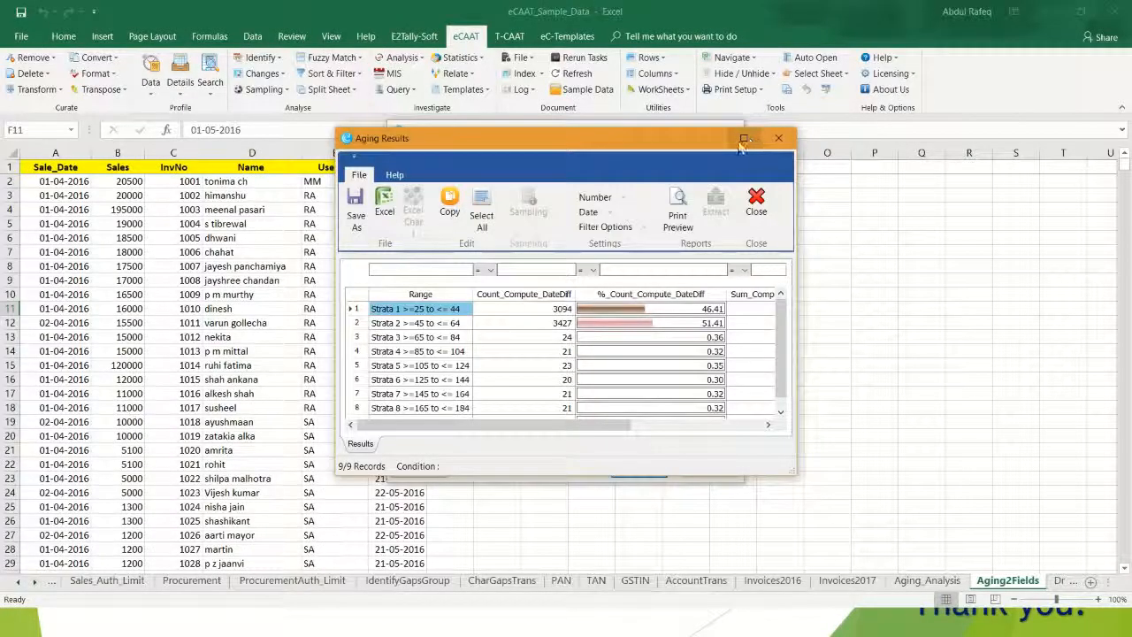
{"action": "left_click", "coordinate": [743, 138]}
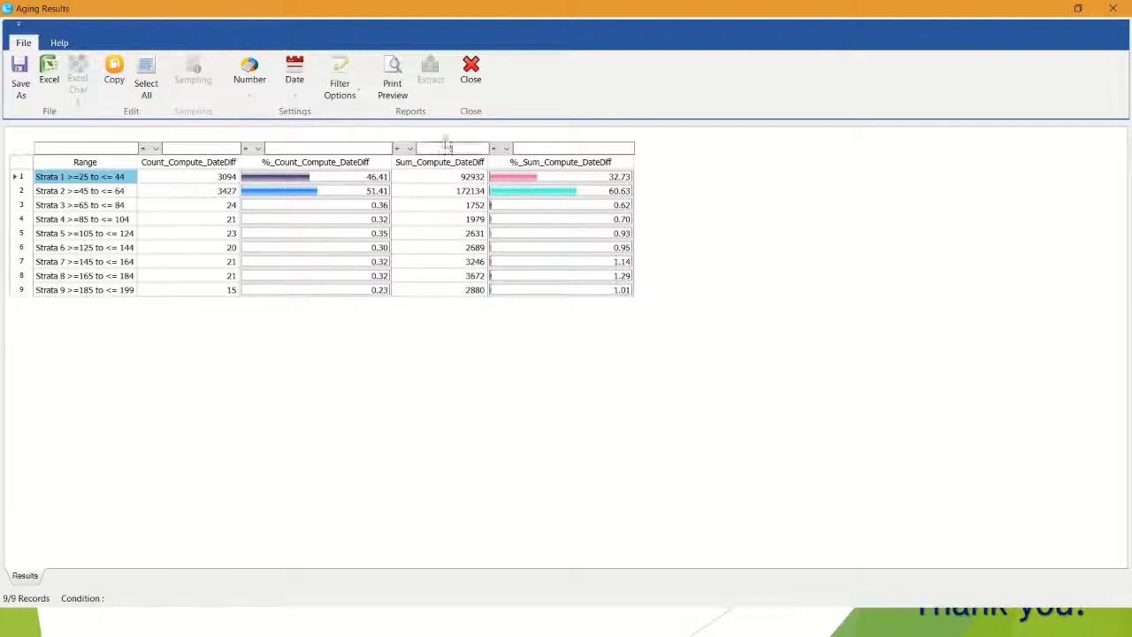
{"action": "left_click", "coordinate": [469, 84]}
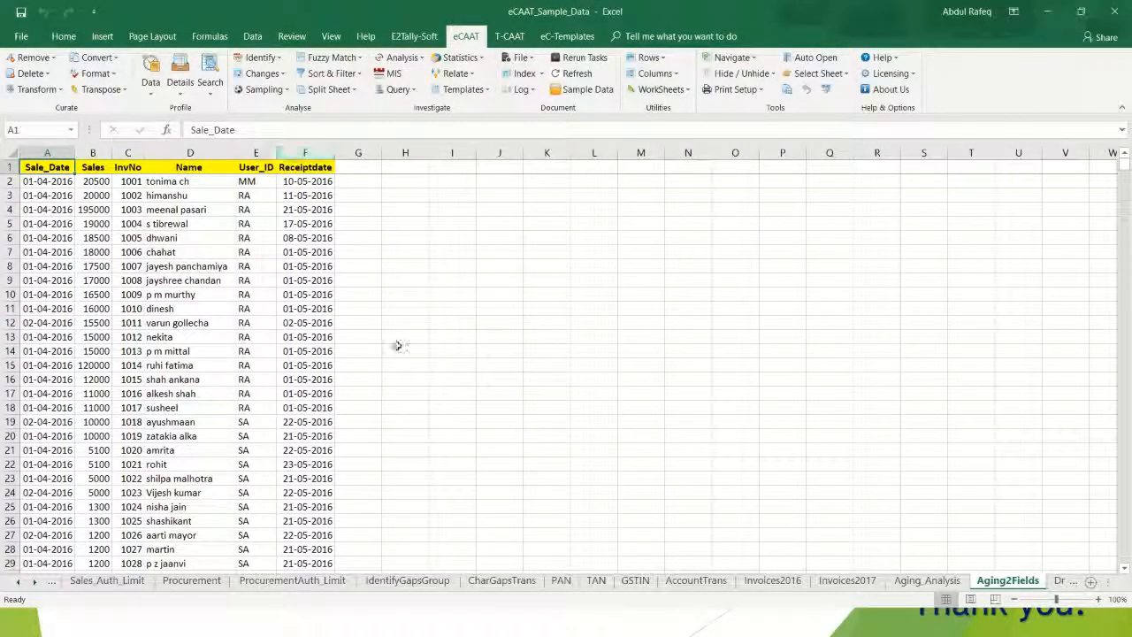
Set up single-field aging on Inv_Date for the SalesTrans sheet with auto-filled intervals at an increment of 40
{"action": "left_click", "coordinate": [18, 581]}
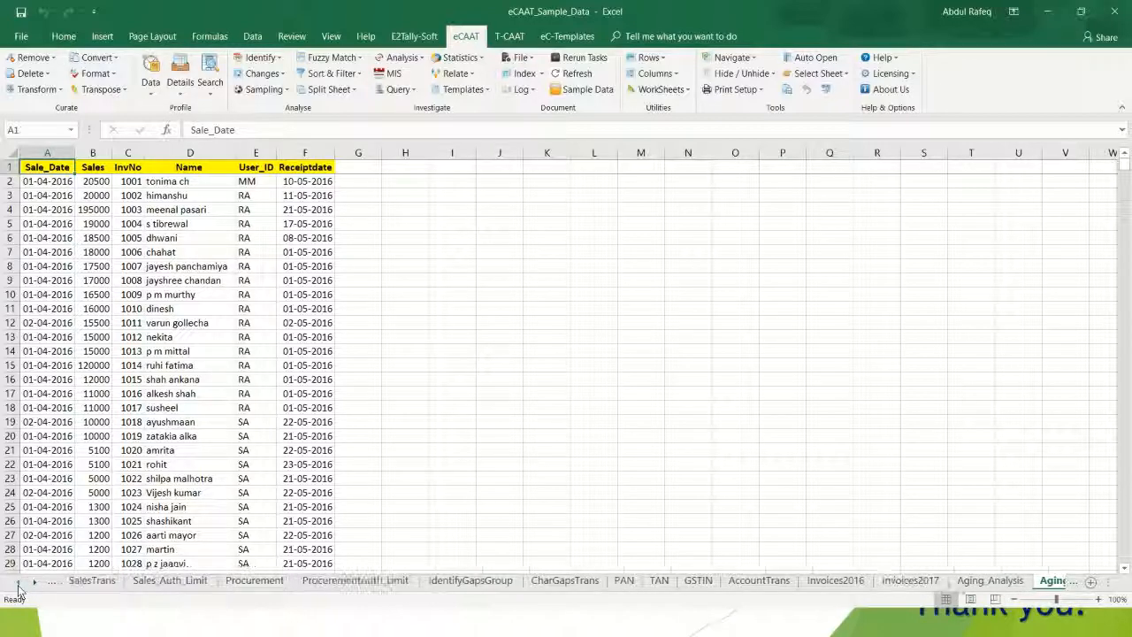
{"action": "left_click", "coordinate": [92, 583]}
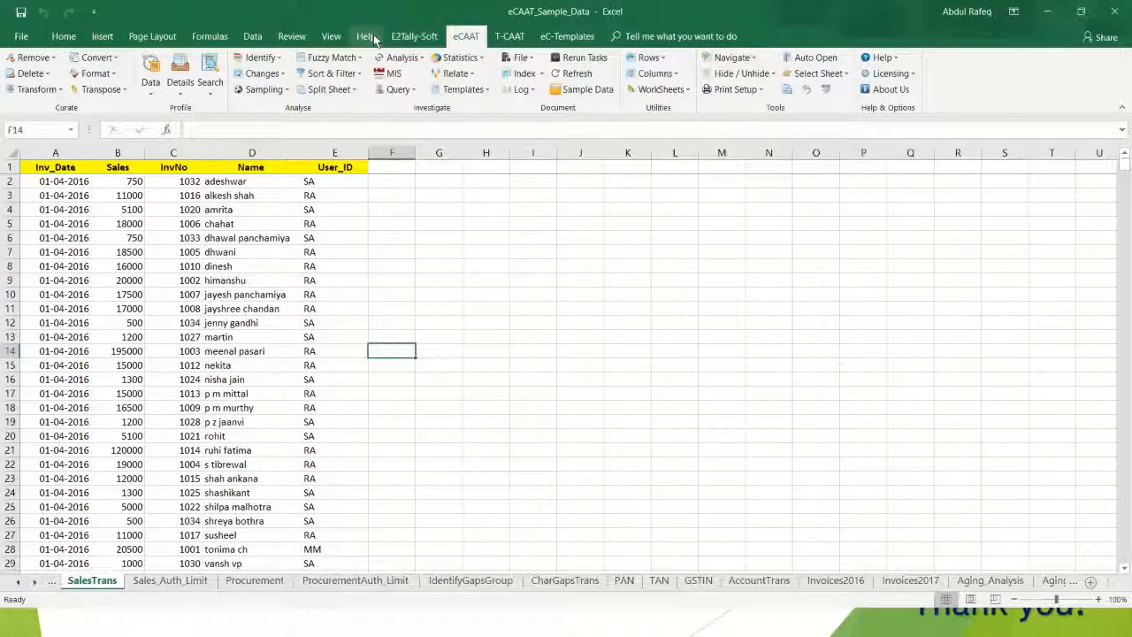
{"action": "left_click", "coordinate": [151, 96]}
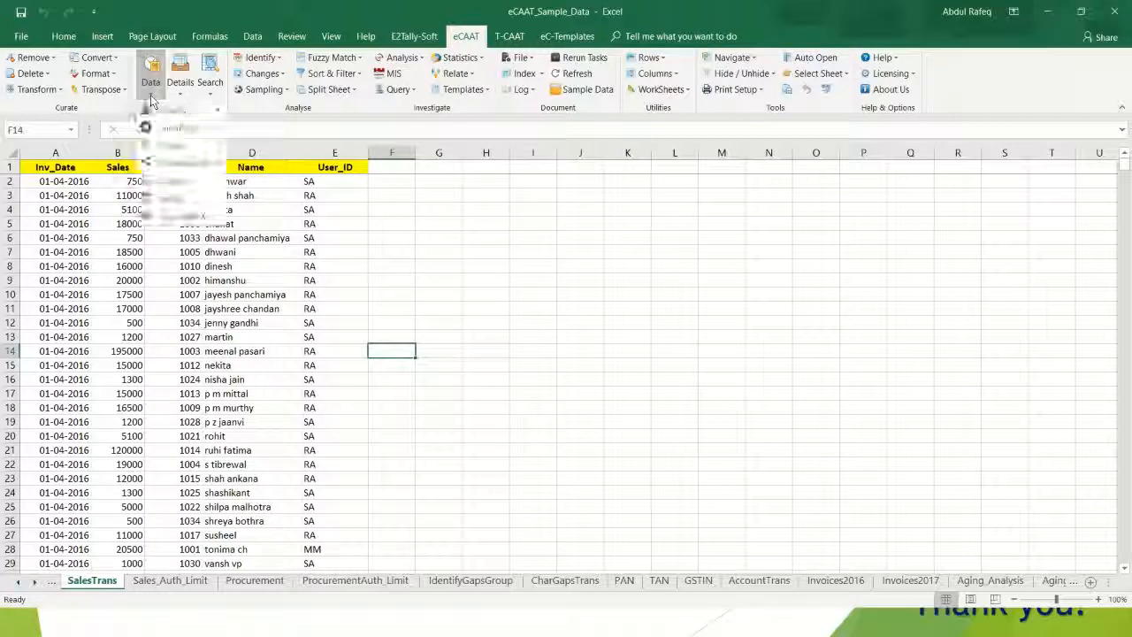
{"action": "left_click", "coordinate": [181, 182]}
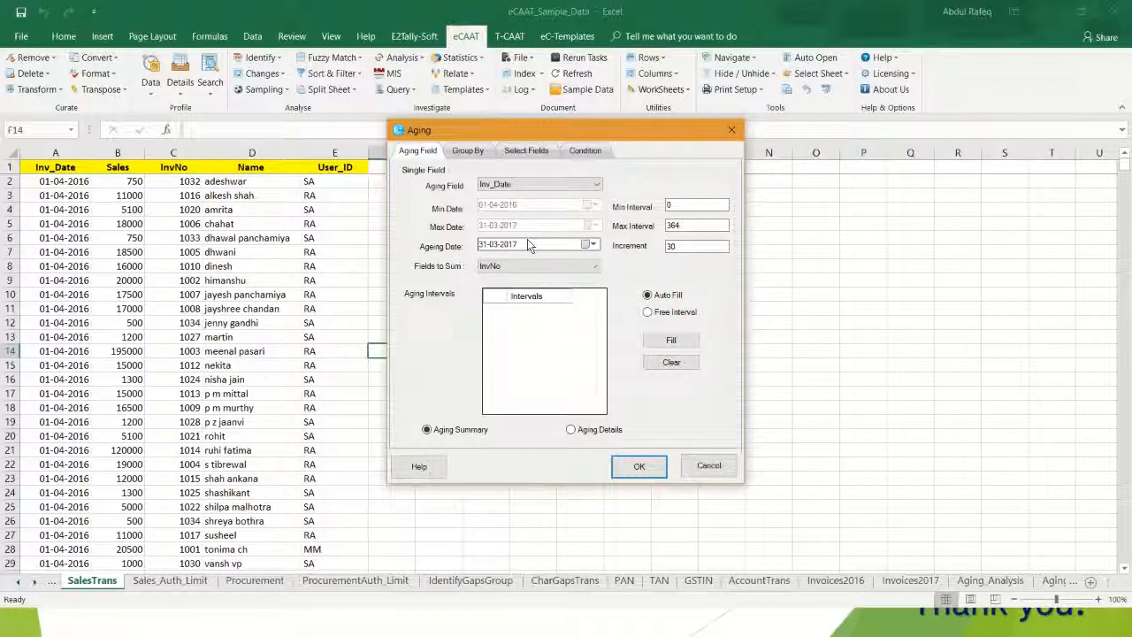
{"action": "double_click", "coordinate": [677, 247]}
{"action": "type", "text": "3"}
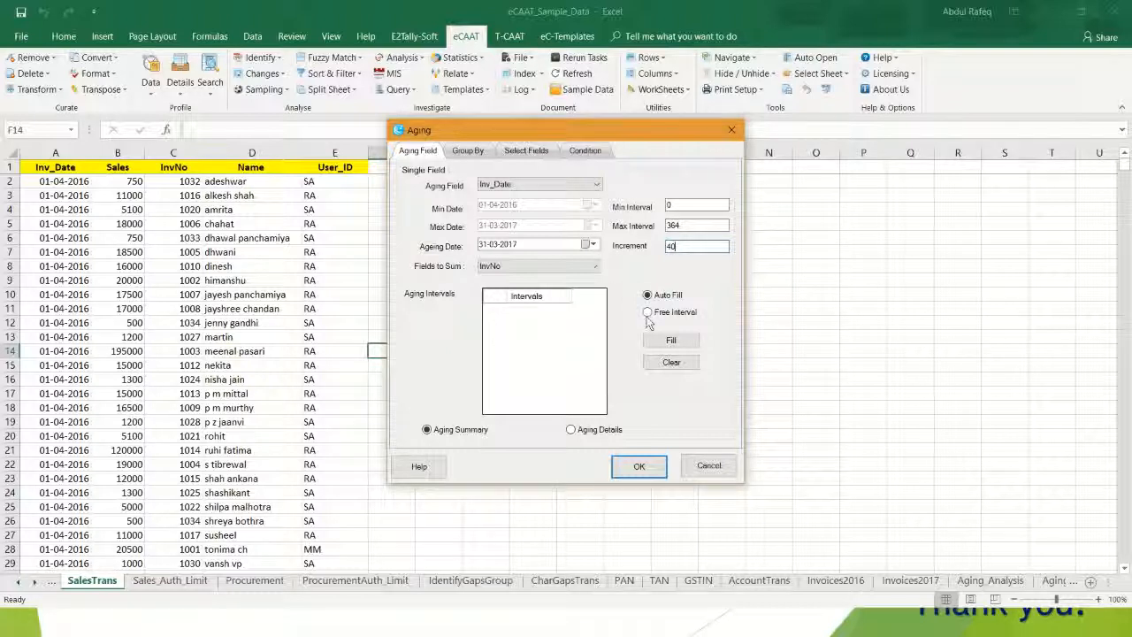
{"action": "left_click", "coordinate": [671, 342]}
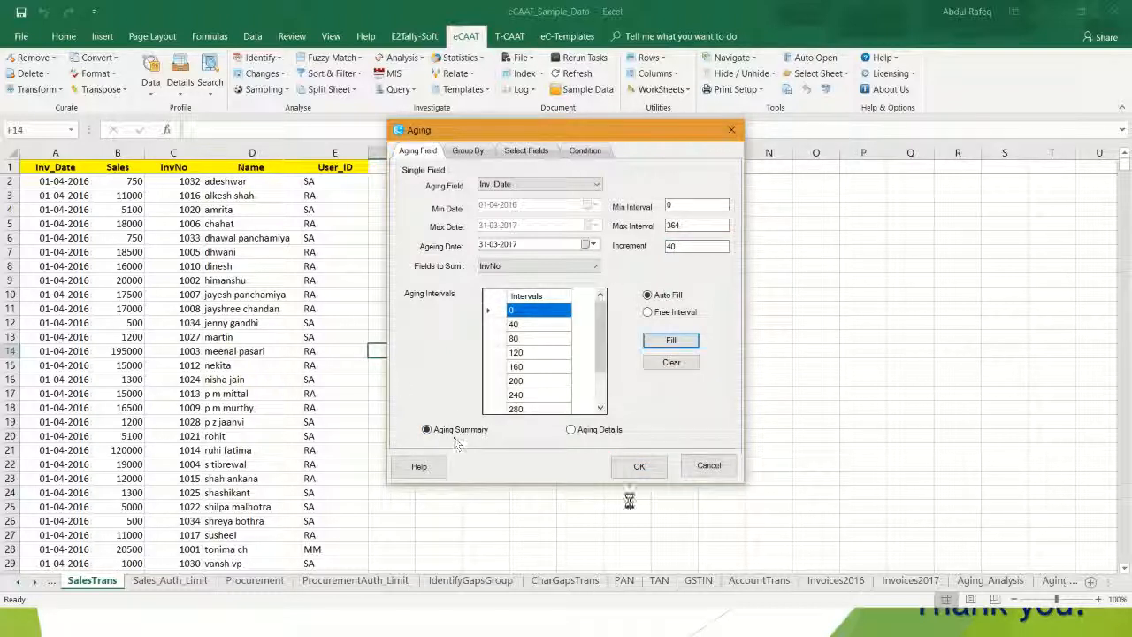
Run the Aging Summary for SalesTrans, examine the age periods in the enlarged results window and close it
{"action": "left_click", "coordinate": [650, 466]}
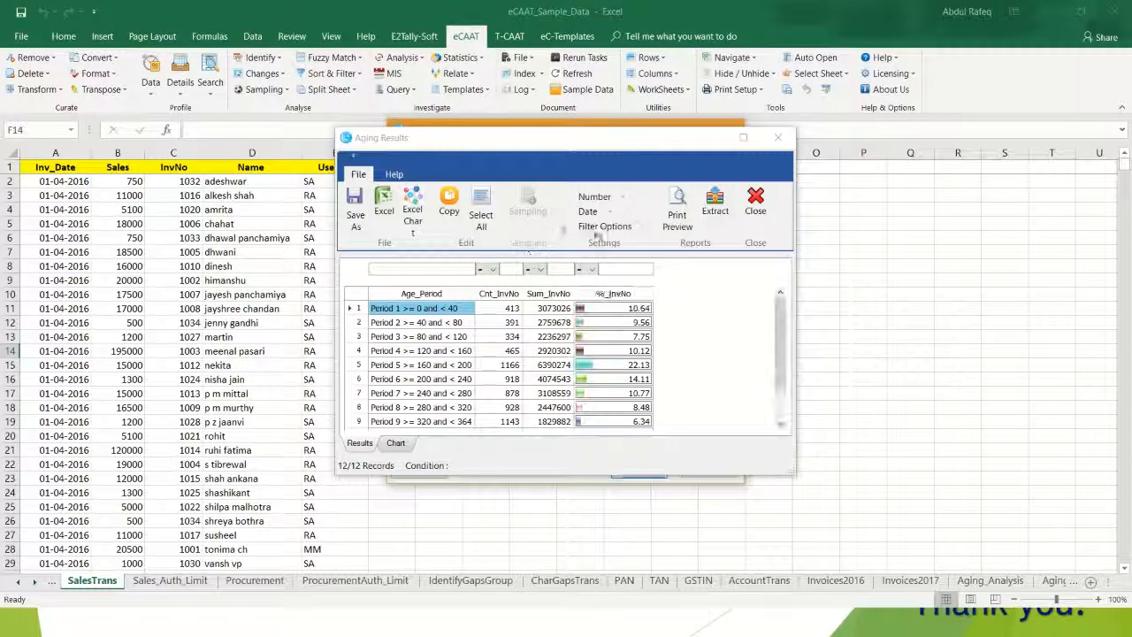
{"action": "left_click", "coordinate": [745, 139]}
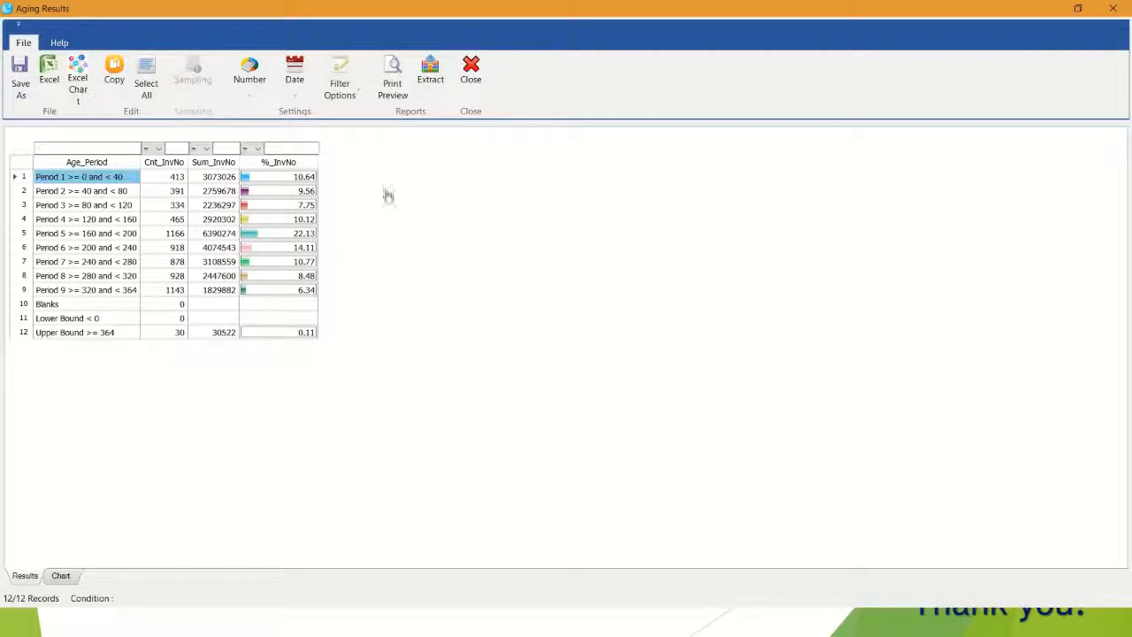
{"action": "left_click", "coordinate": [476, 92]}
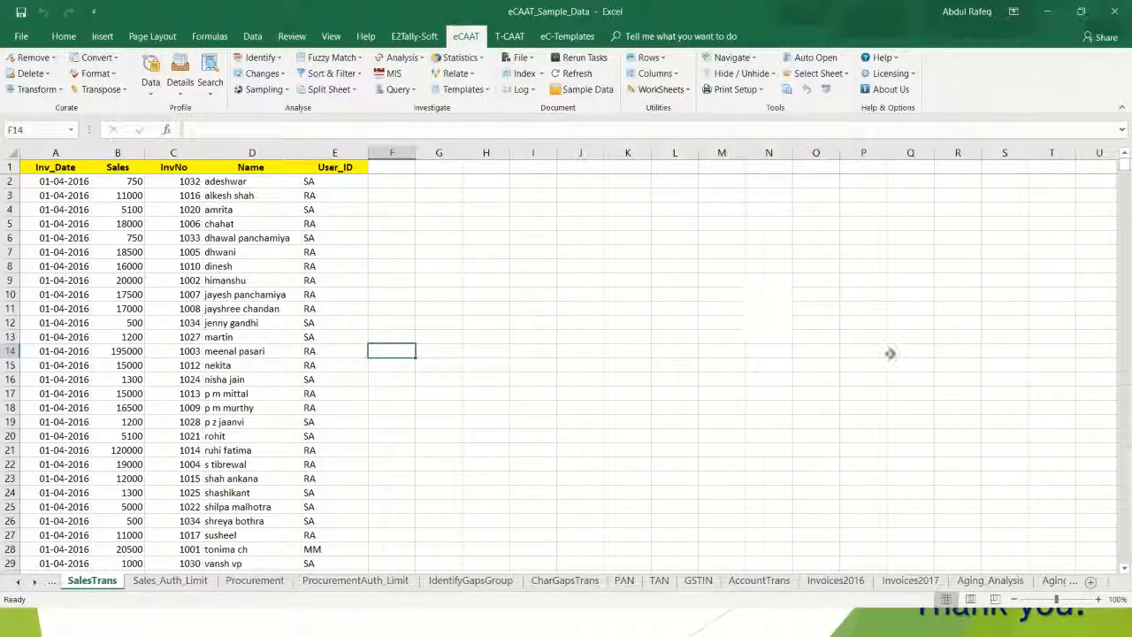
Switch to the Word document of queries faced while working on ecaat and read the section Steps for performing data analytics
{"action": "mouse_move", "coordinate": [1125, 8]}
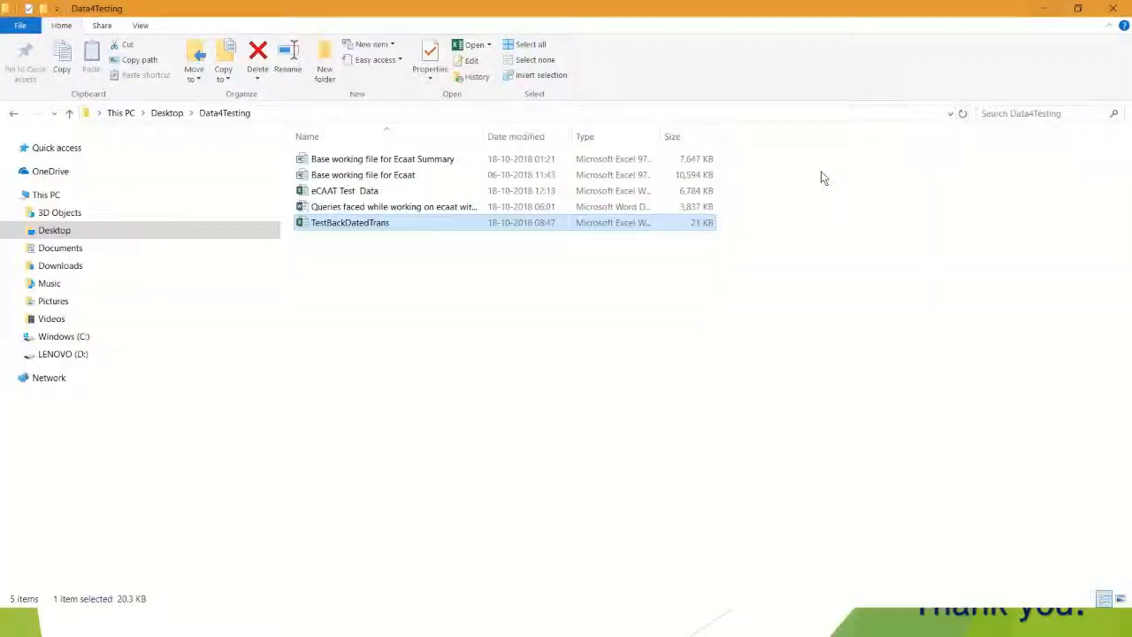
{"action": "key", "text": "alt+Tab"}
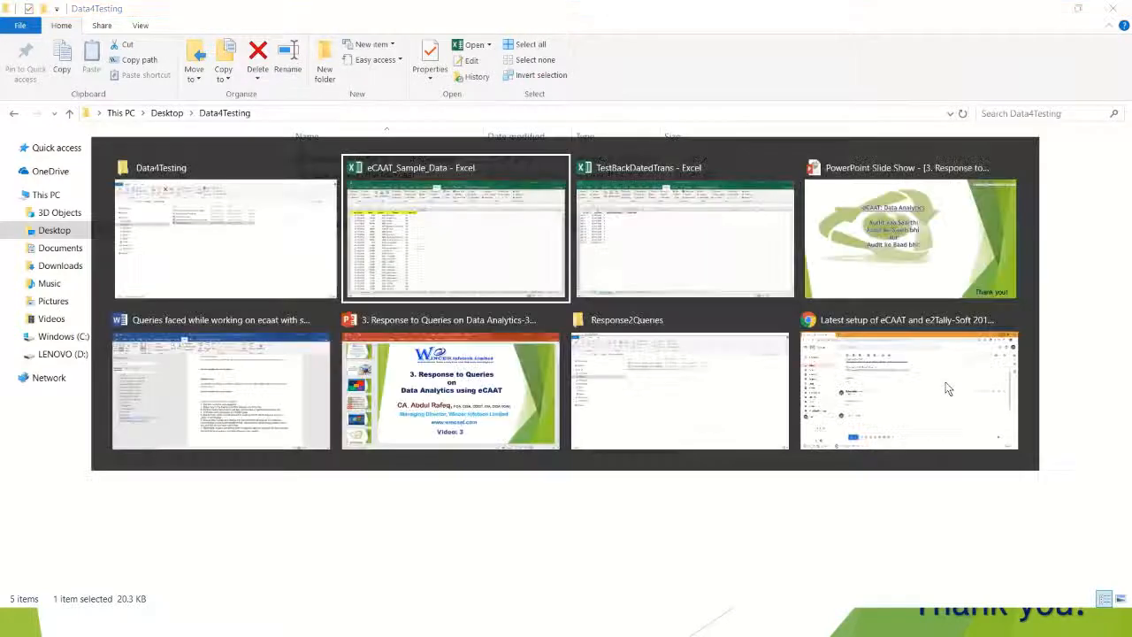
{"action": "key", "text": "alt+Tab"}
{"action": "key", "text": "alt+Tab"}
{"action": "key", "text": "alt+Tab"}
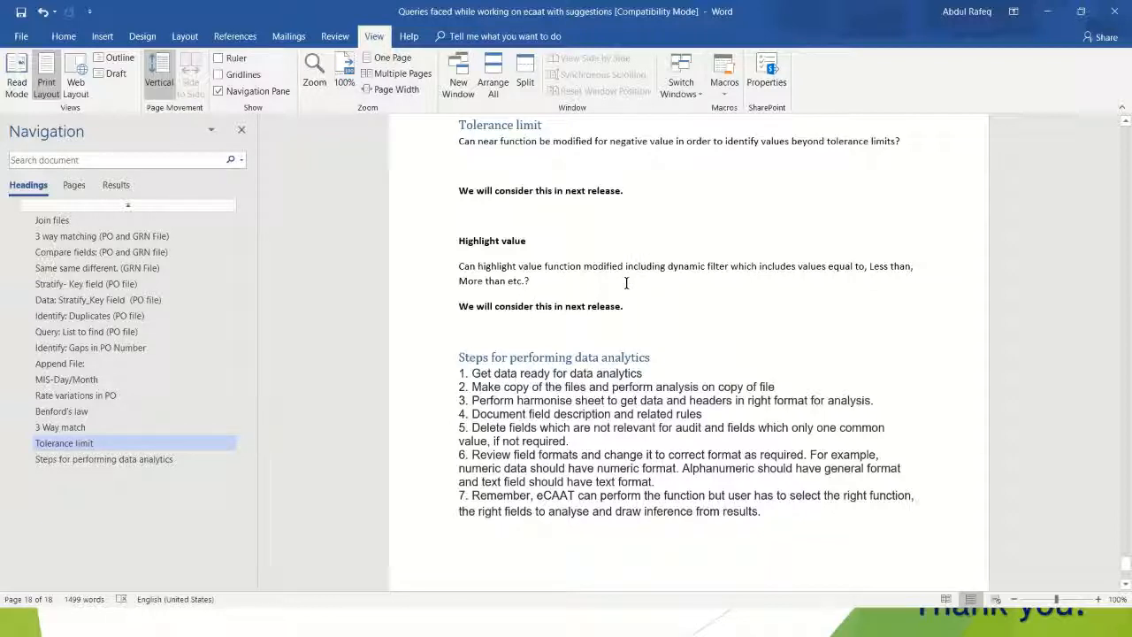
{"action": "key", "text": "Down"}
{"action": "key", "text": "Down"}
{"action": "key", "text": "Down"}
{"action": "key", "text": "Down"}
{"action": "key", "text": "Down"}
{"action": "key", "text": "Down"}
{"action": "key", "text": "Down"}
{"action": "key", "text": "Down"}
{"action": "key", "text": "Down"}
{"action": "key", "text": "Down"}
{"action": "key", "text": "Down"}
{"action": "key", "text": "Down"}
{"action": "key", "text": "Down"}
{"action": "key", "text": "Down"}
{"action": "key", "text": "Down"}
{"action": "key", "text": "Down"}
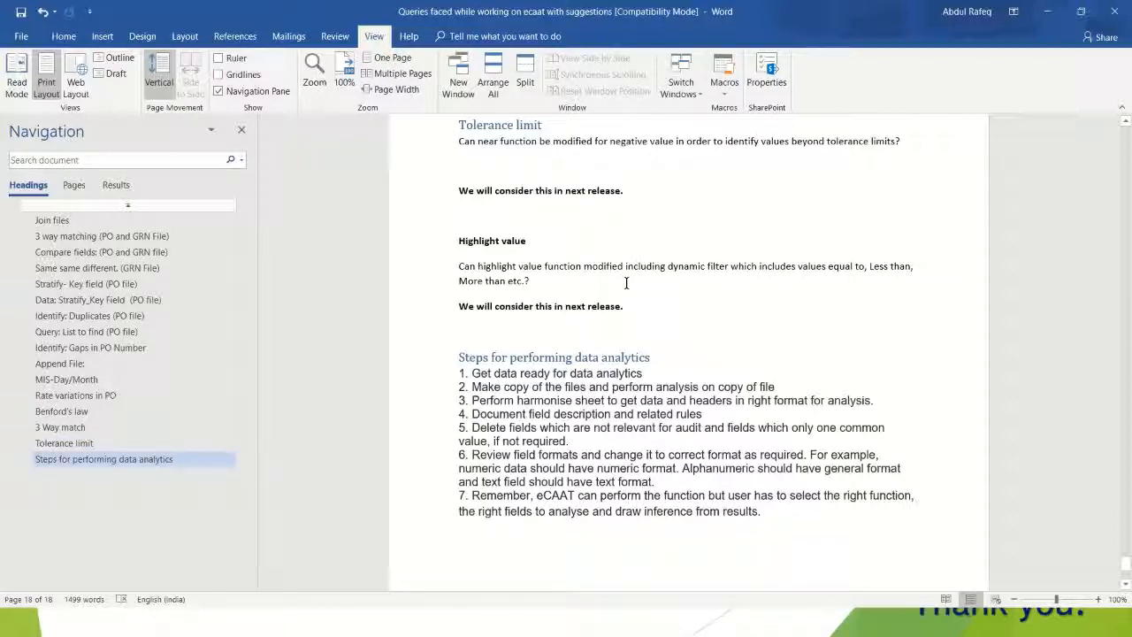
Look back through the Word document from the data analytics steps to the end of the Benford's law section
{"action": "key", "text": "Up"}
{"action": "key", "text": "Up"}
{"action": "key", "text": "Up"}
{"action": "key", "text": "Up"}
{"action": "key", "text": "Up"}
{"action": "key", "text": "Up"}
{"action": "key", "text": "Up"}
{"action": "key", "text": "Up"}
{"action": "key", "text": "Up"}
{"action": "key", "text": "Up"}
{"action": "key", "text": "Up"}
{"action": "key", "text": "Up"}
{"action": "key", "text": "Up"}
{"action": "key", "text": "Up"}
{"action": "key", "text": "Up"}
{"action": "key", "text": "Up"}
{"action": "key", "text": "Up"}
{"action": "key", "text": "Up"}
{"action": "key", "text": "Up"}
{"action": "key", "text": "Up"}
{"action": "key", "text": "Up"}
{"action": "key", "text": "Up"}
{"action": "key", "text": "Up"}
{"action": "key", "text": "Up"}
{"action": "key", "text": "Up"}
{"action": "key", "text": "Up"}
{"action": "key", "text": "Up"}
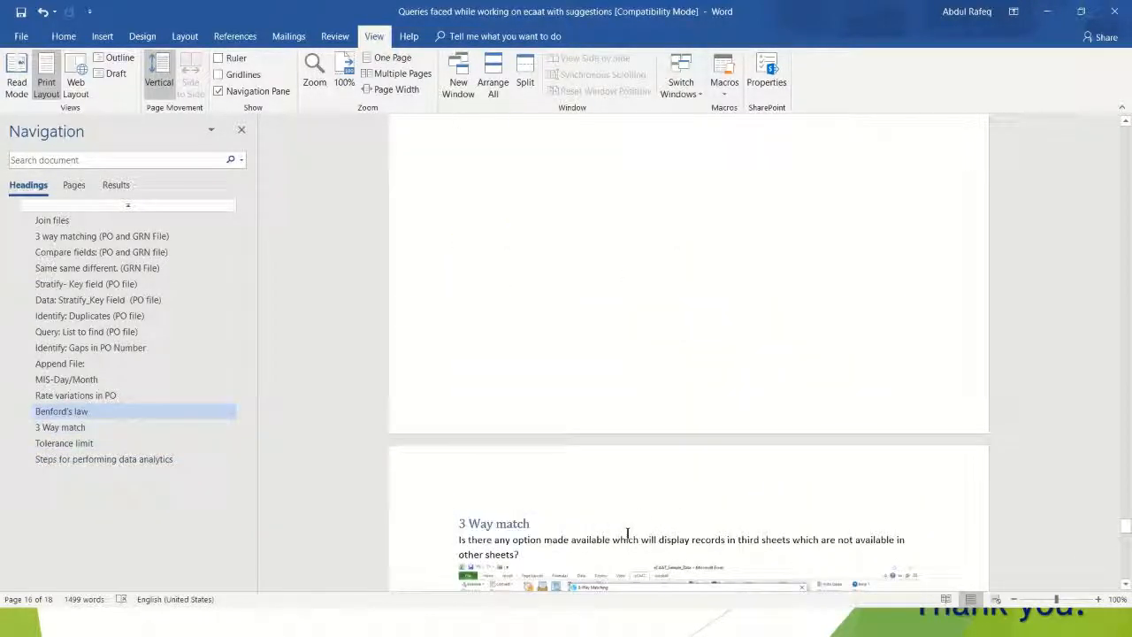
Switch back to the eCAAT_Sample_Data workbook and look over eCAAT's data profiling commands and Stratify options without running any
{"action": "key", "text": "alt+Tab"}
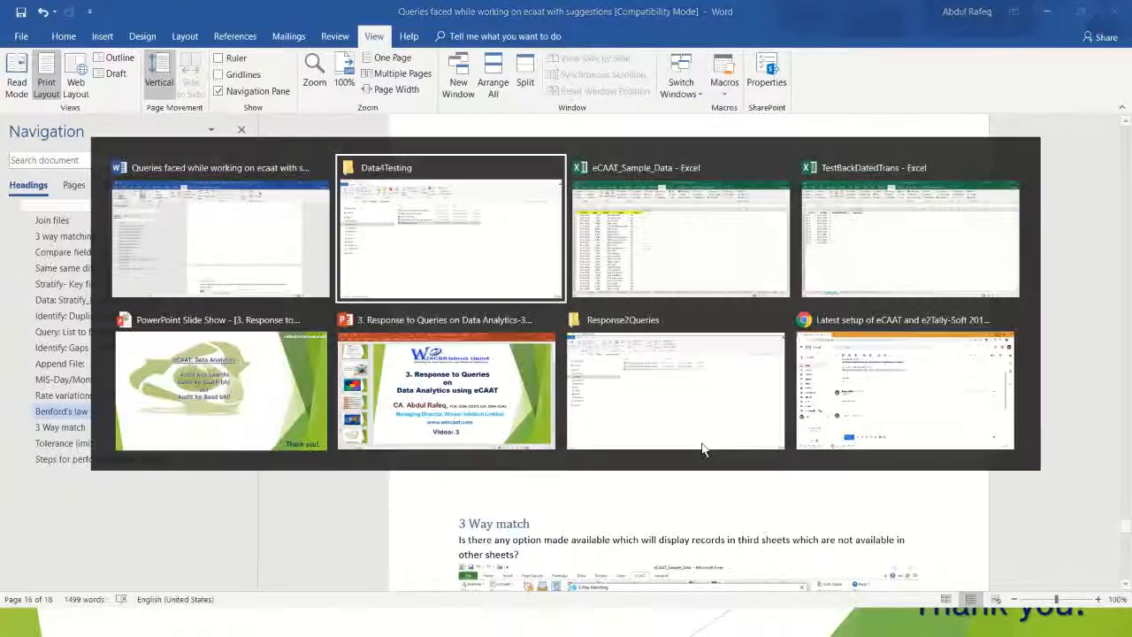
{"action": "key", "text": "alt+Tab"}
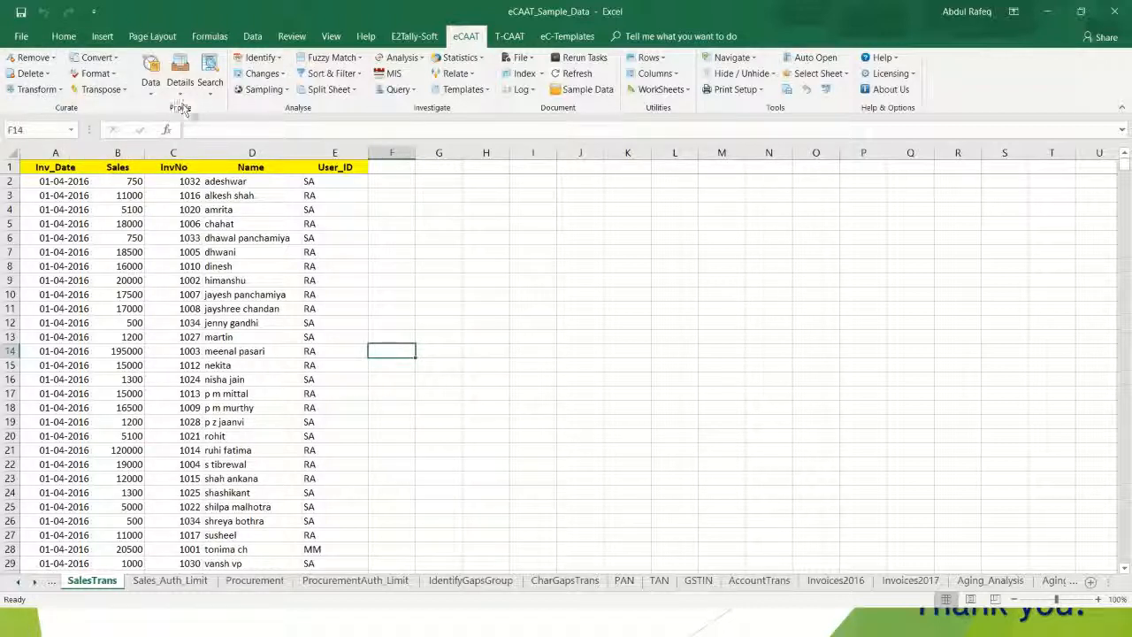
{"action": "left_click", "coordinate": [152, 92]}
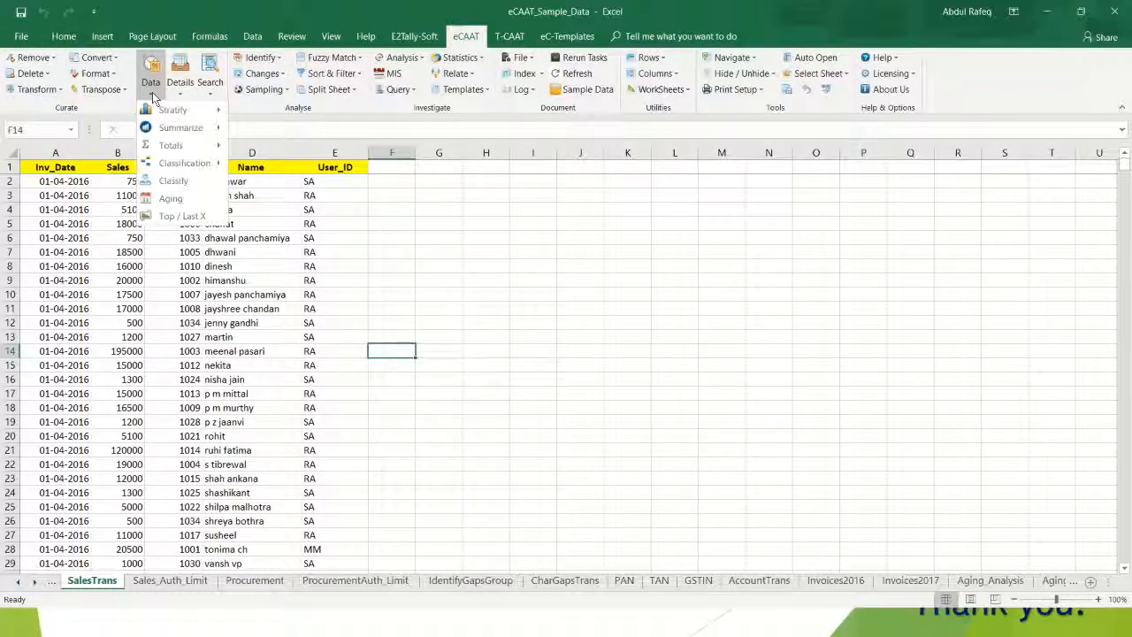
{"action": "mouse_move", "coordinate": [172, 107]}
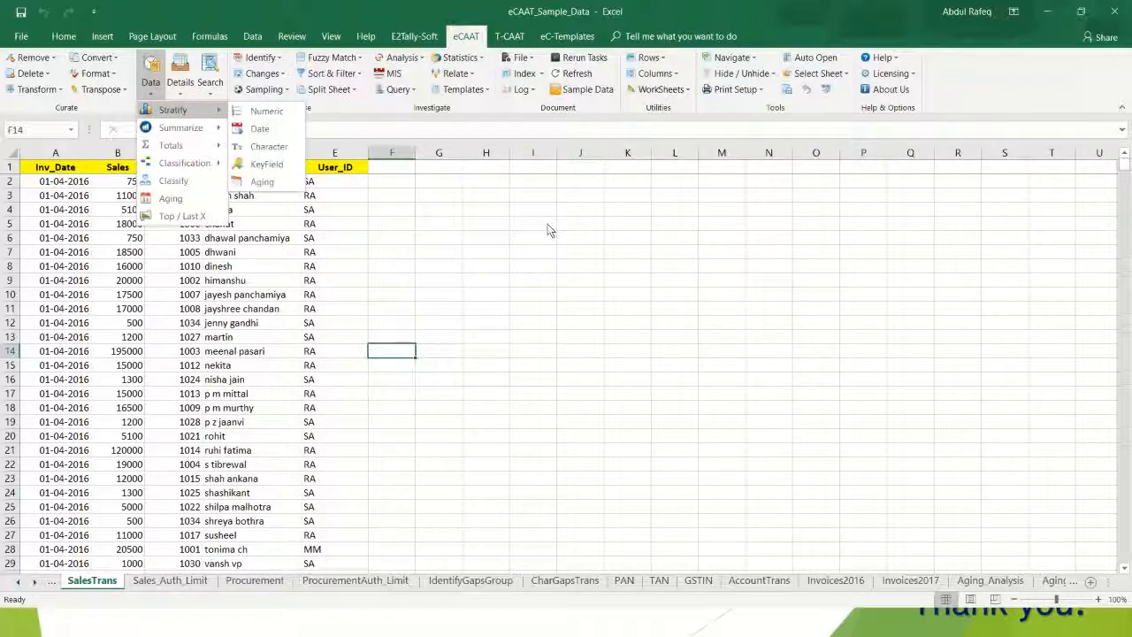
{"action": "left_click", "coordinate": [616, 195]}
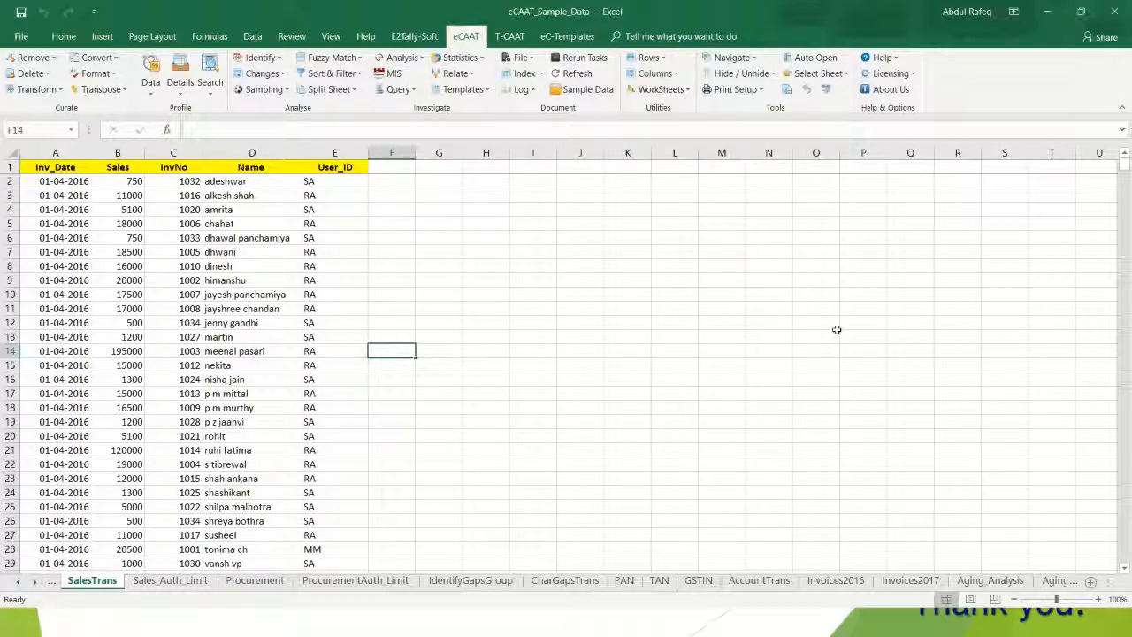
Switch to the PowerPoint slide show and display the closing eCAAT: Data Analytics thank-you slide
{"action": "key", "text": "alt+Tab"}
{"action": "key", "text": "alt+Tab"}
{"action": "key", "text": "alt+Tab"}
{"action": "key", "text": "alt+Tab"}
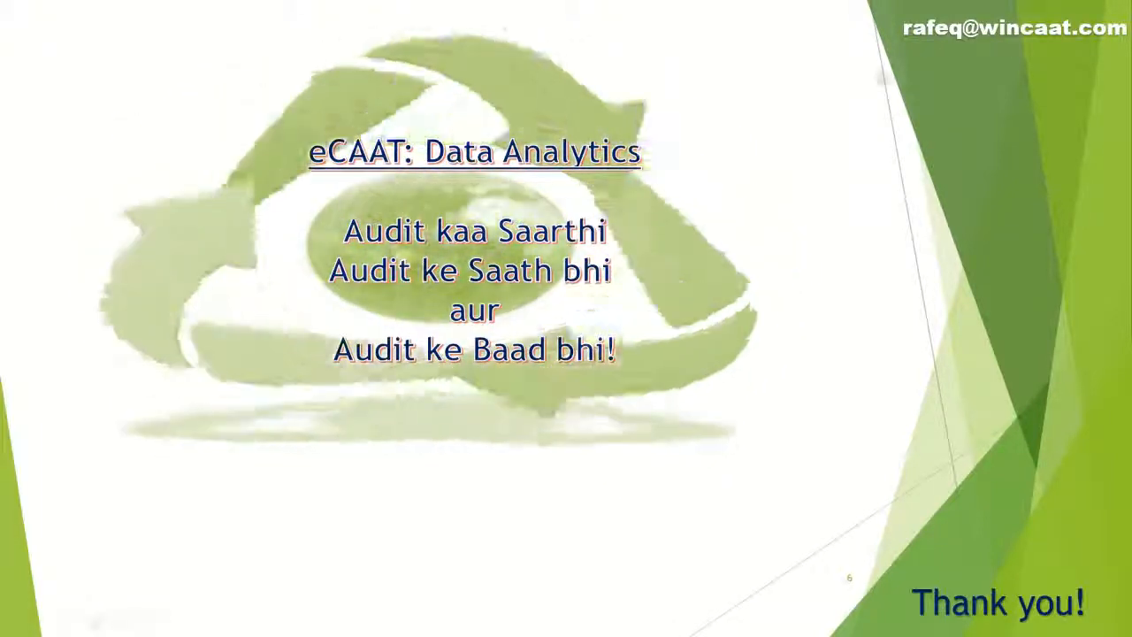
{"action": "mouse_move", "coordinate": [643, 9]}
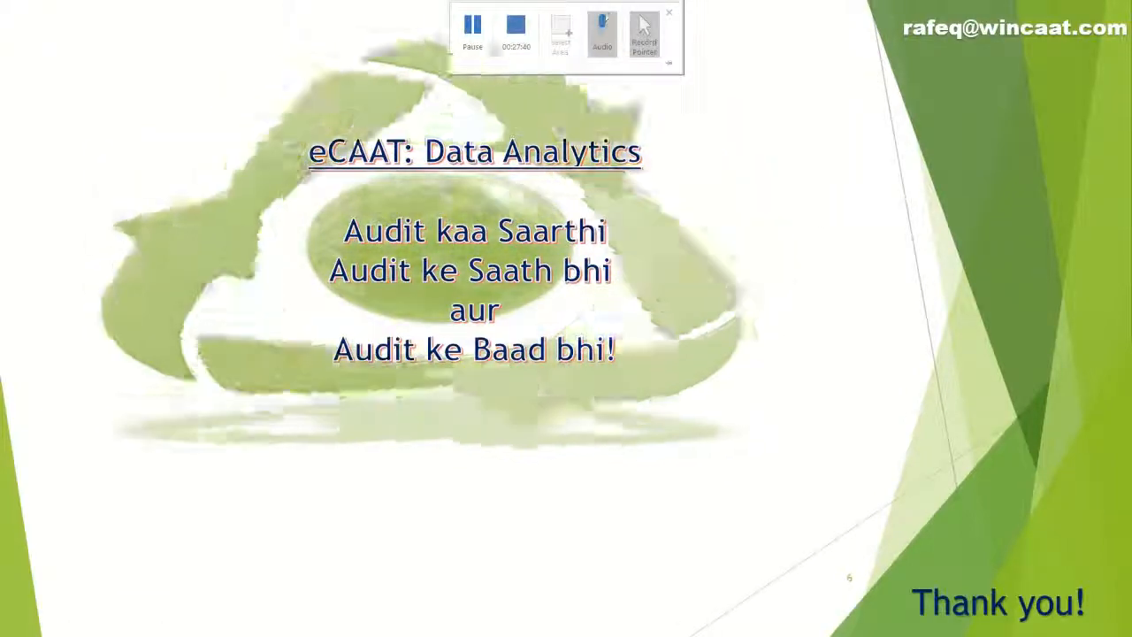